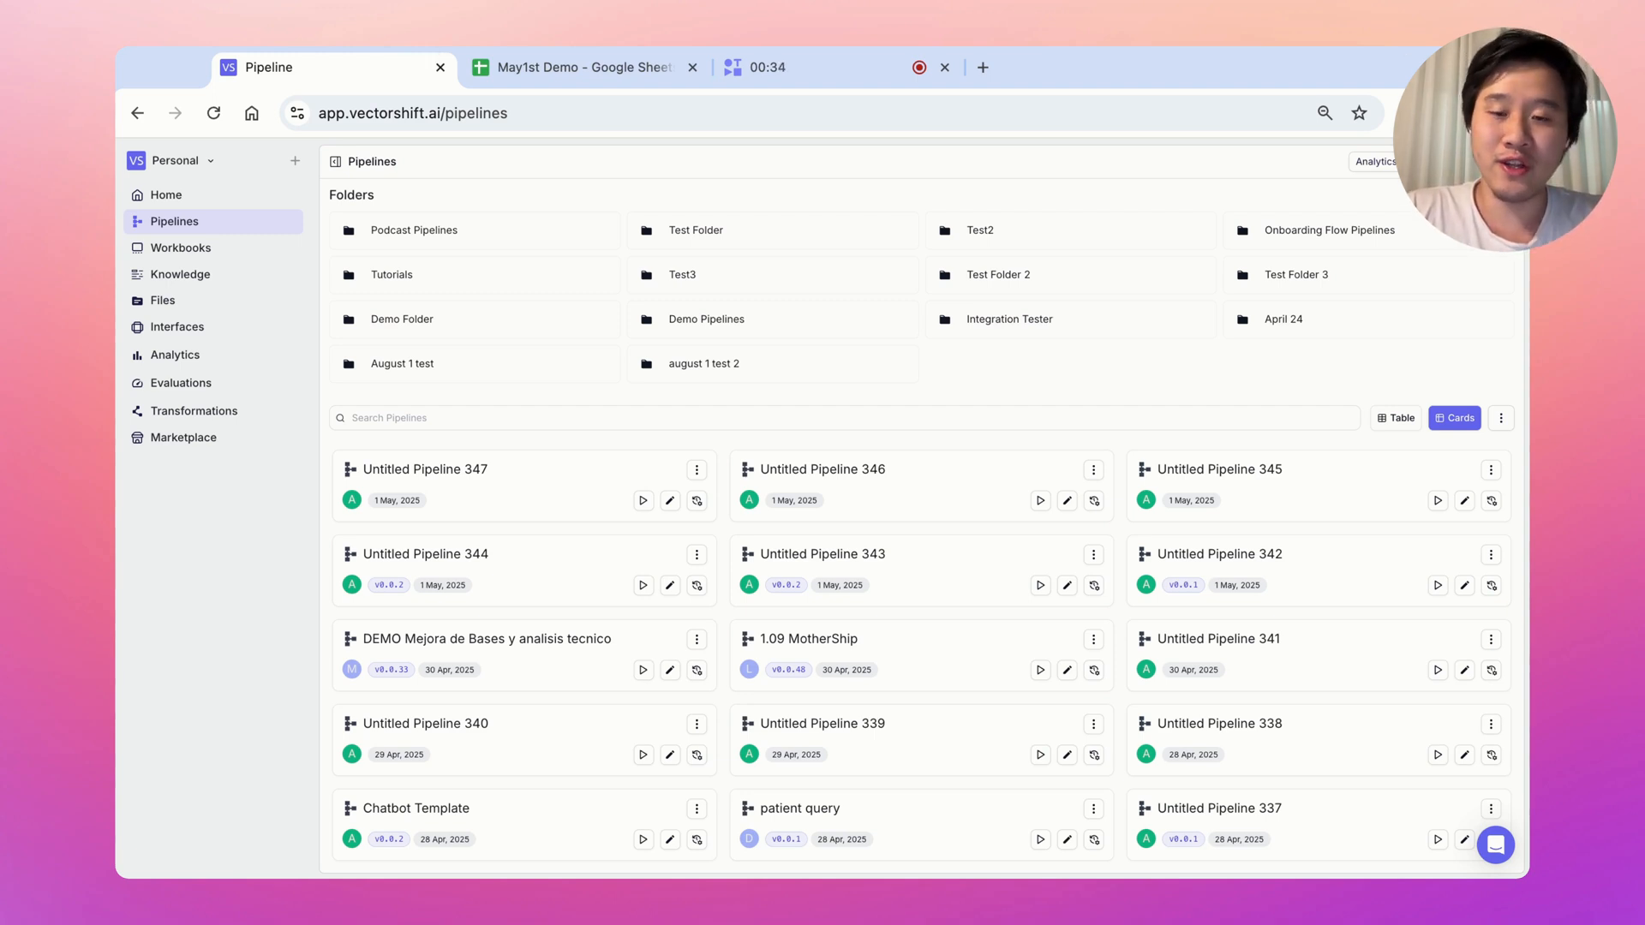
Click New on the Pipelines page to begin a new pipeline
click(1488, 161)
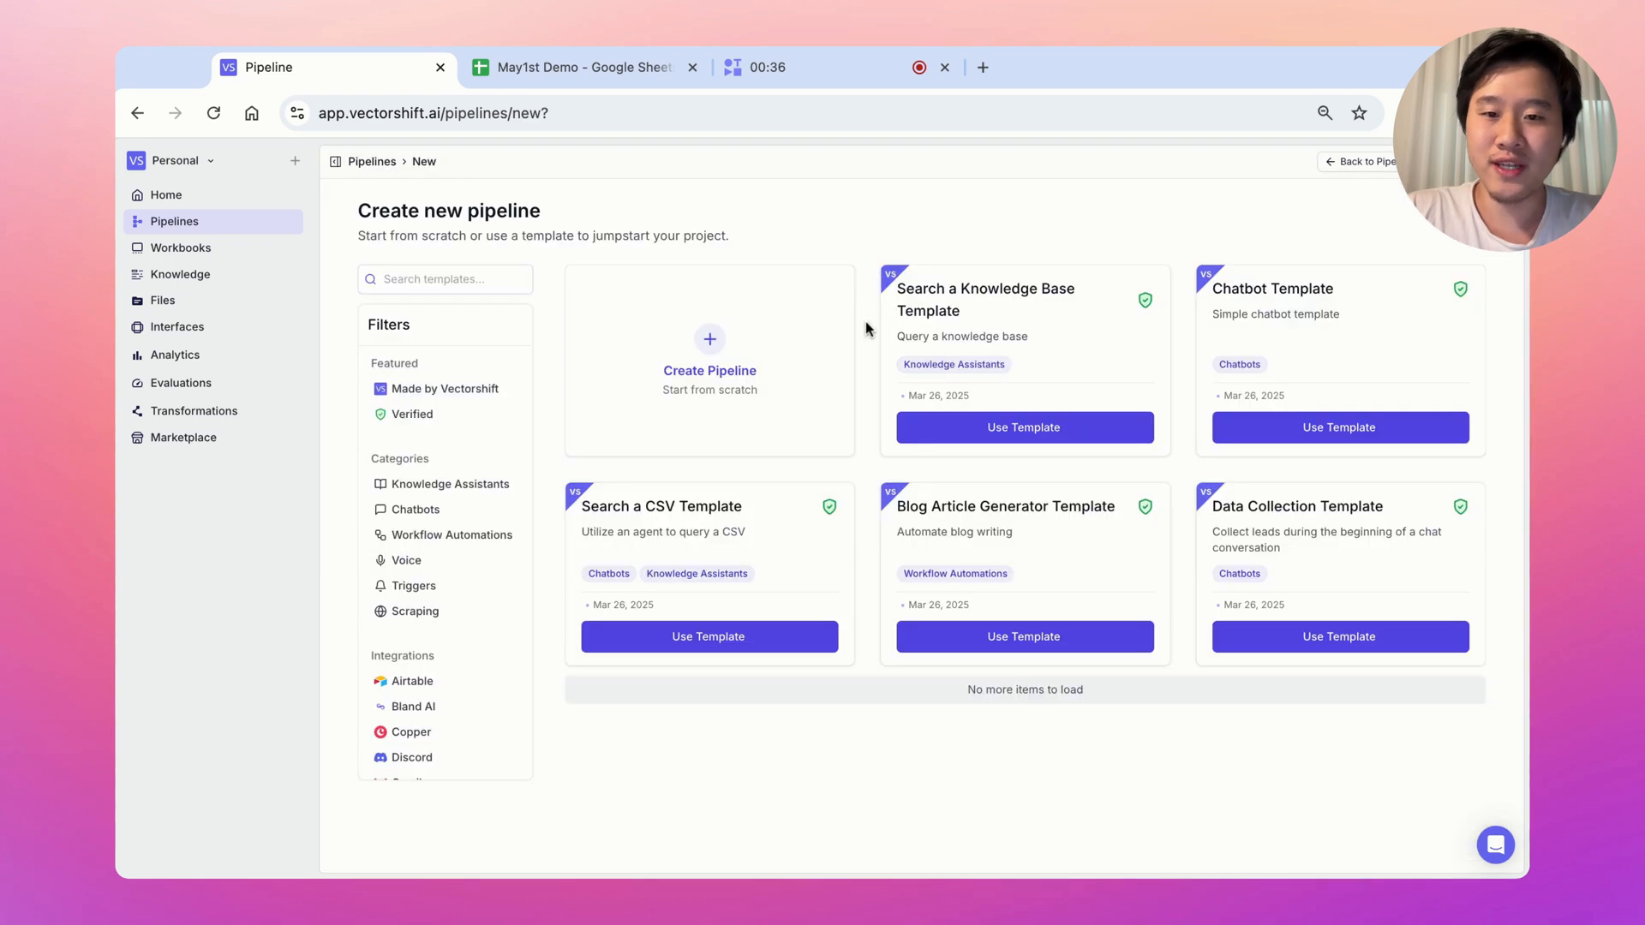
Create a blank pipeline from scratch and begin adding its first node
click(784, 339)
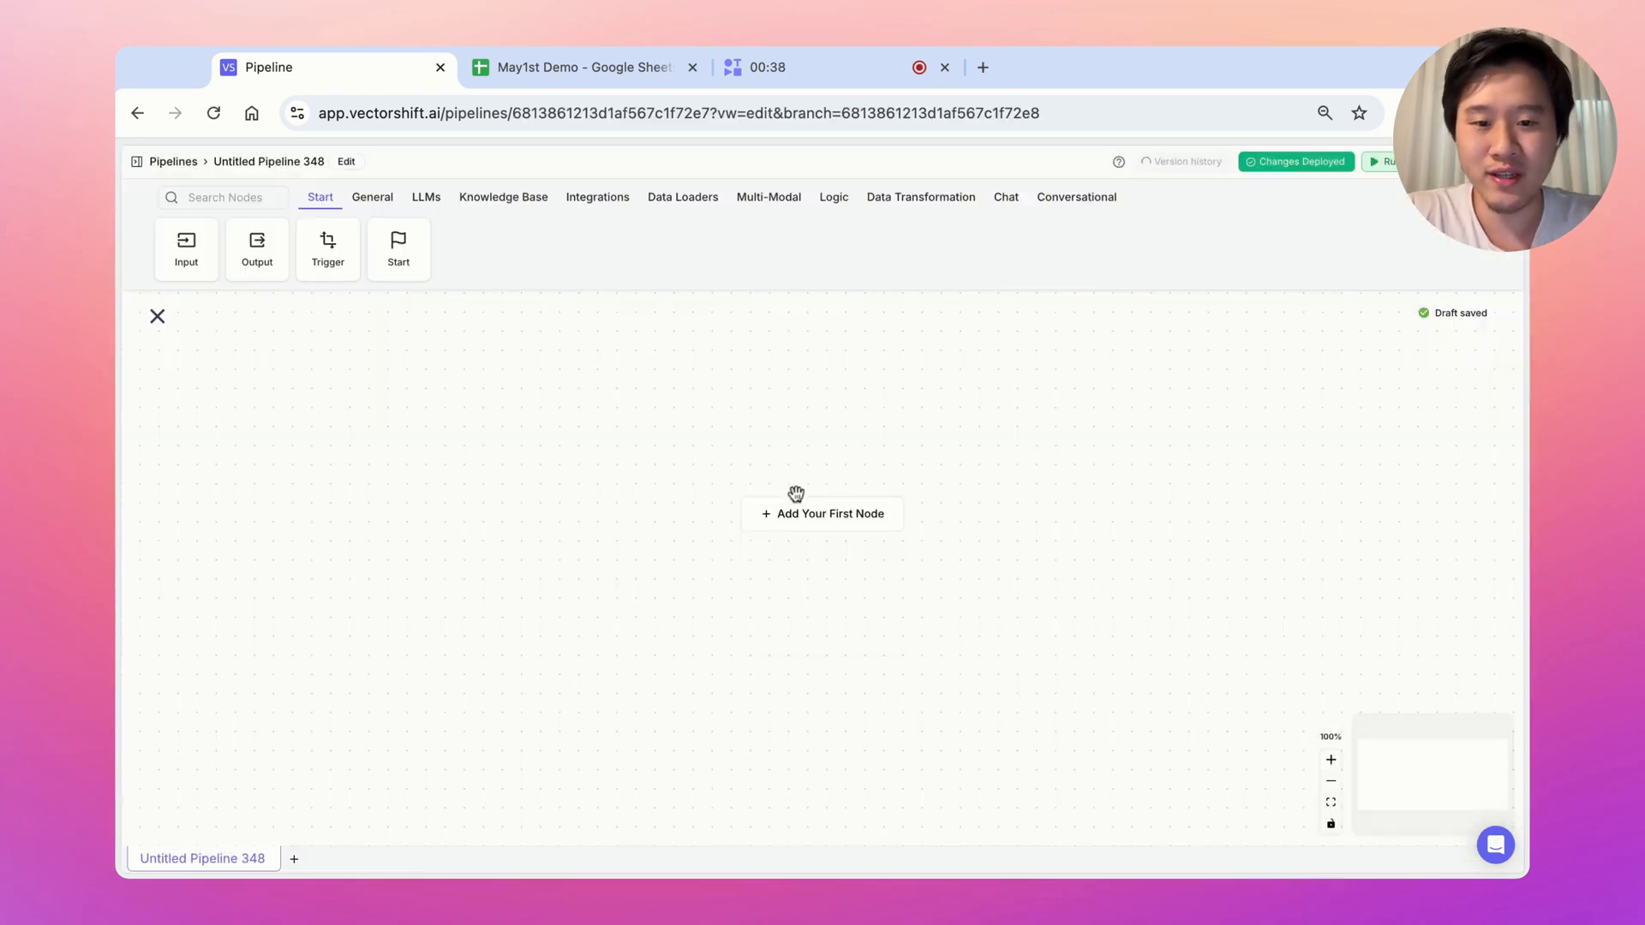
click(798, 518)
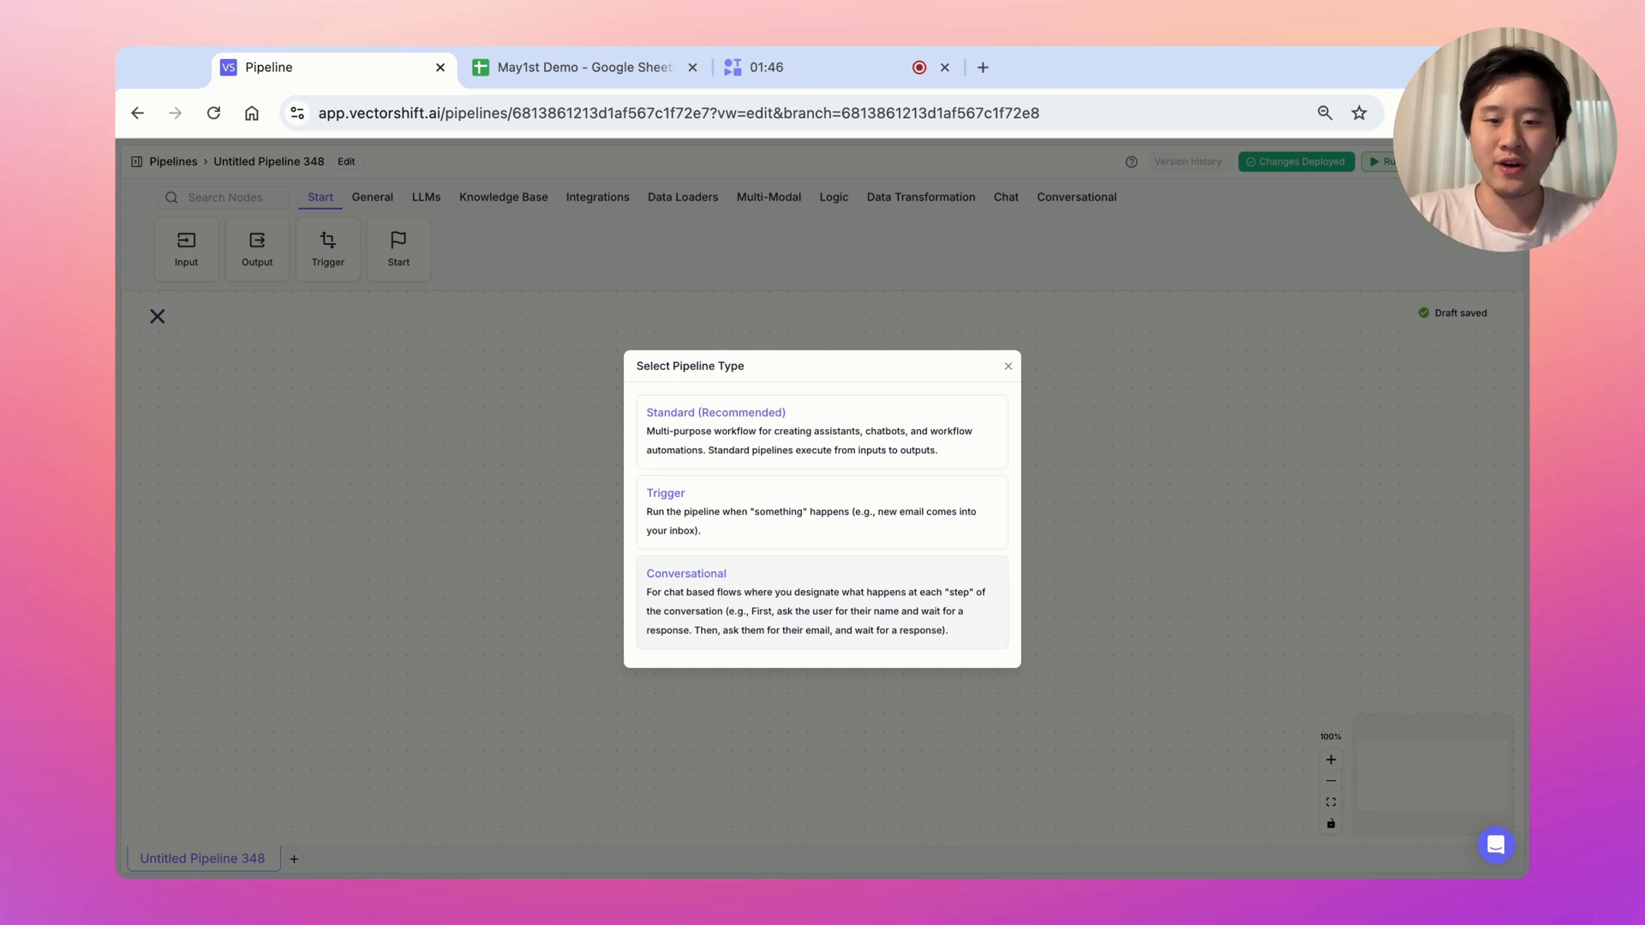
Choose the Conversational type, move Start left, and add Talk and Listen nodes
click(797, 590)
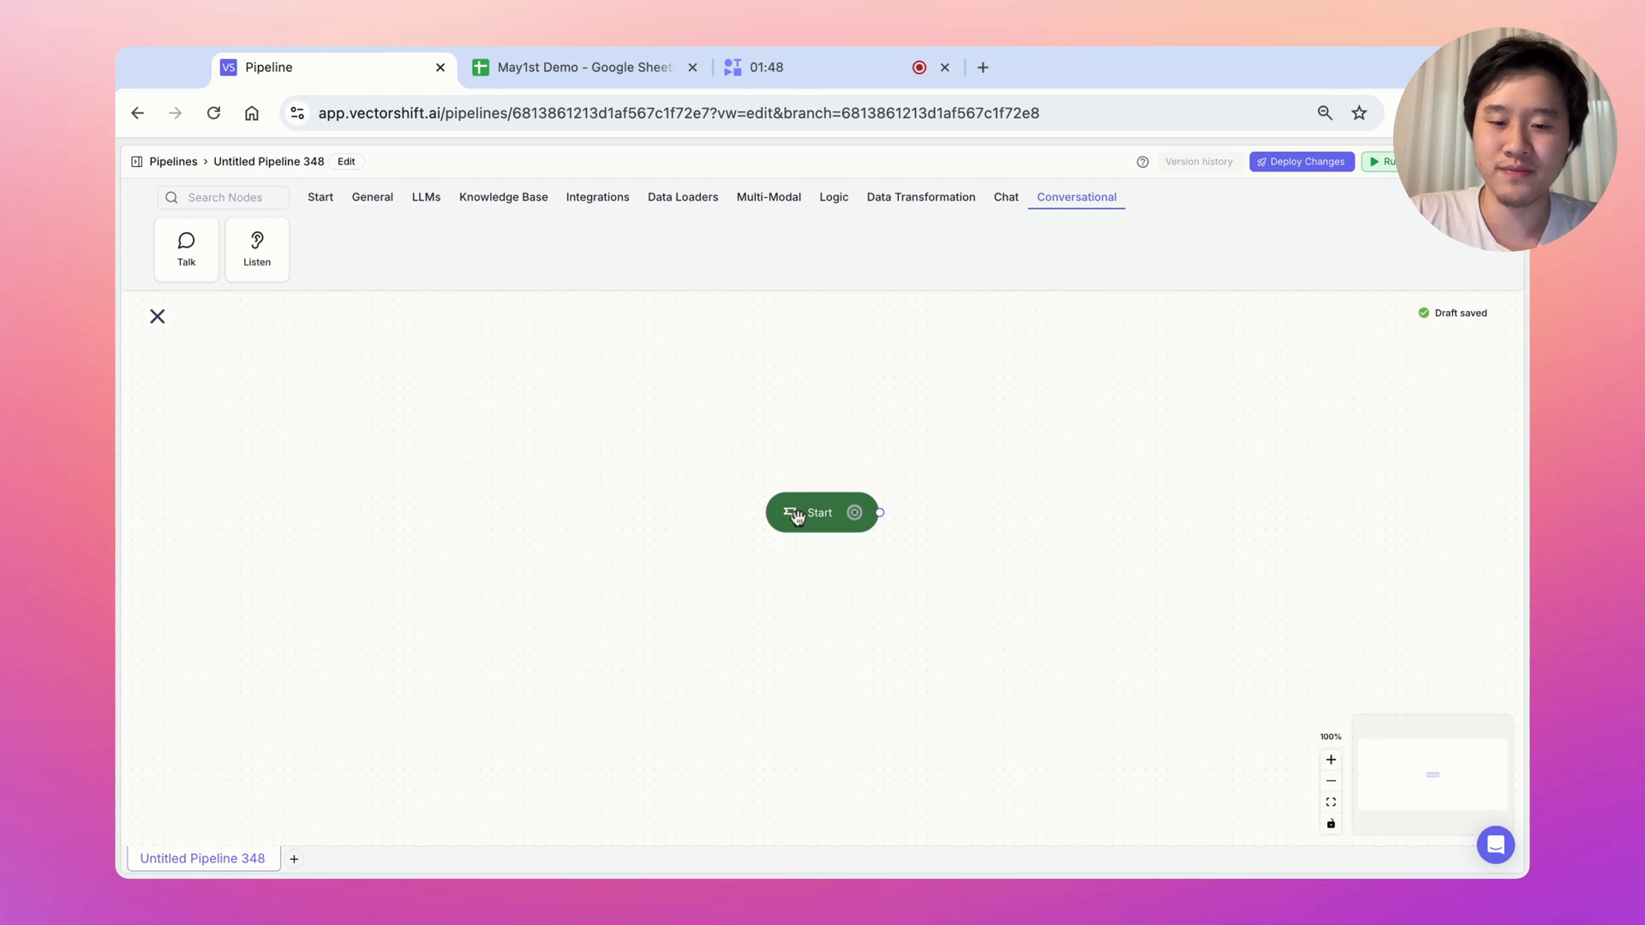
drag(796, 515, 508, 520)
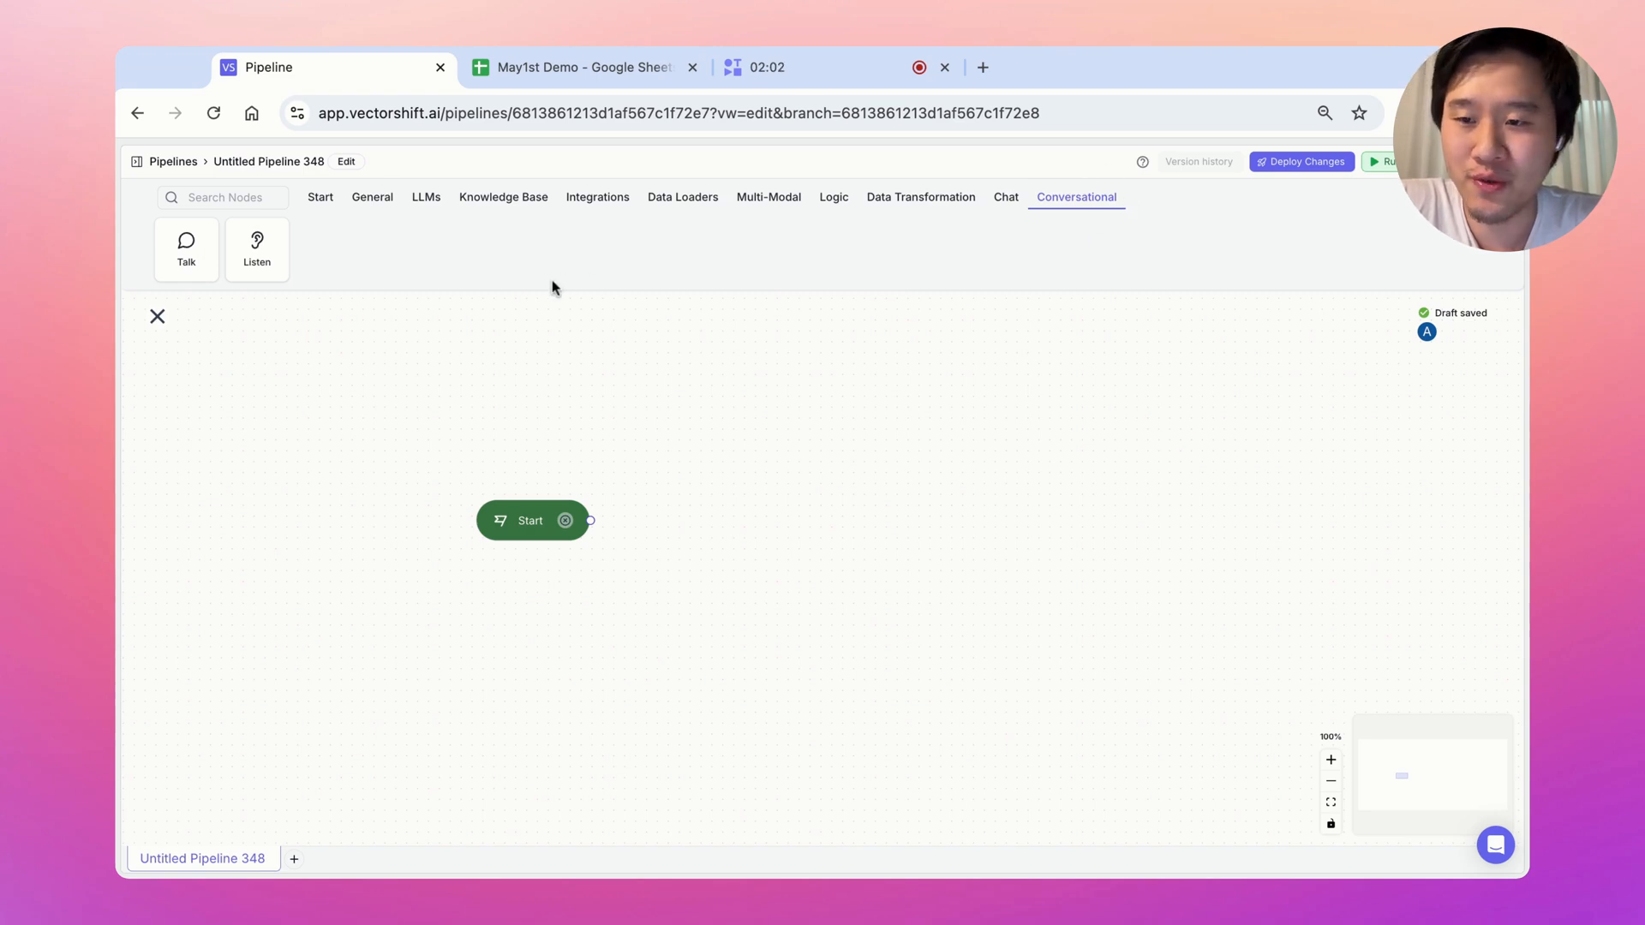
click(186, 247)
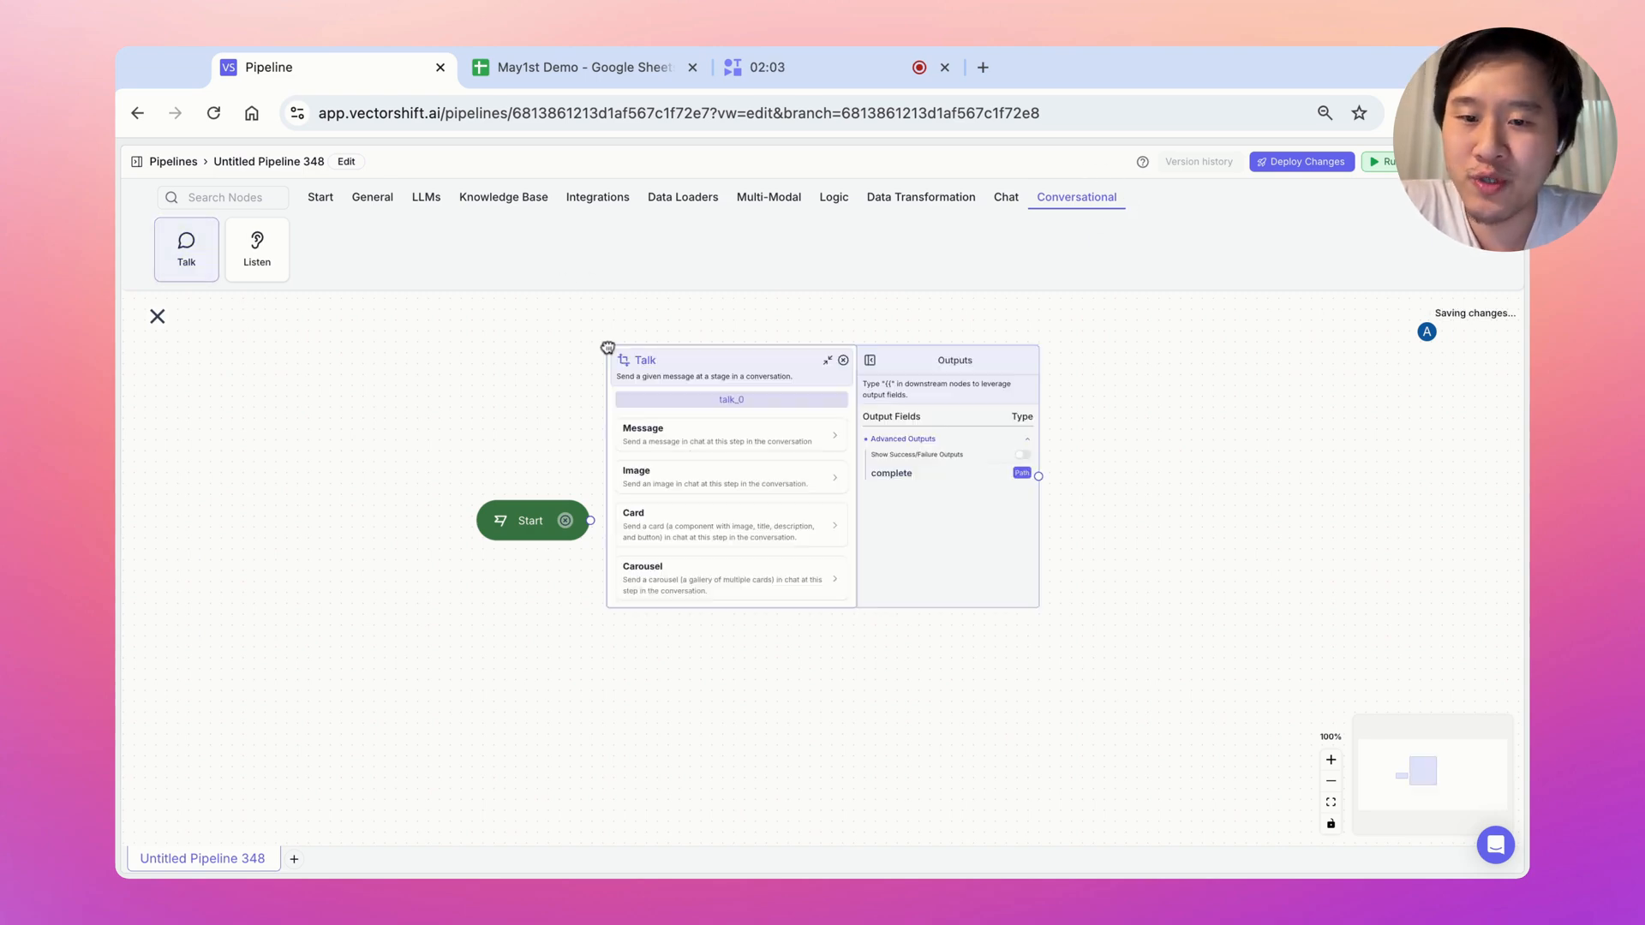
click(274, 249)
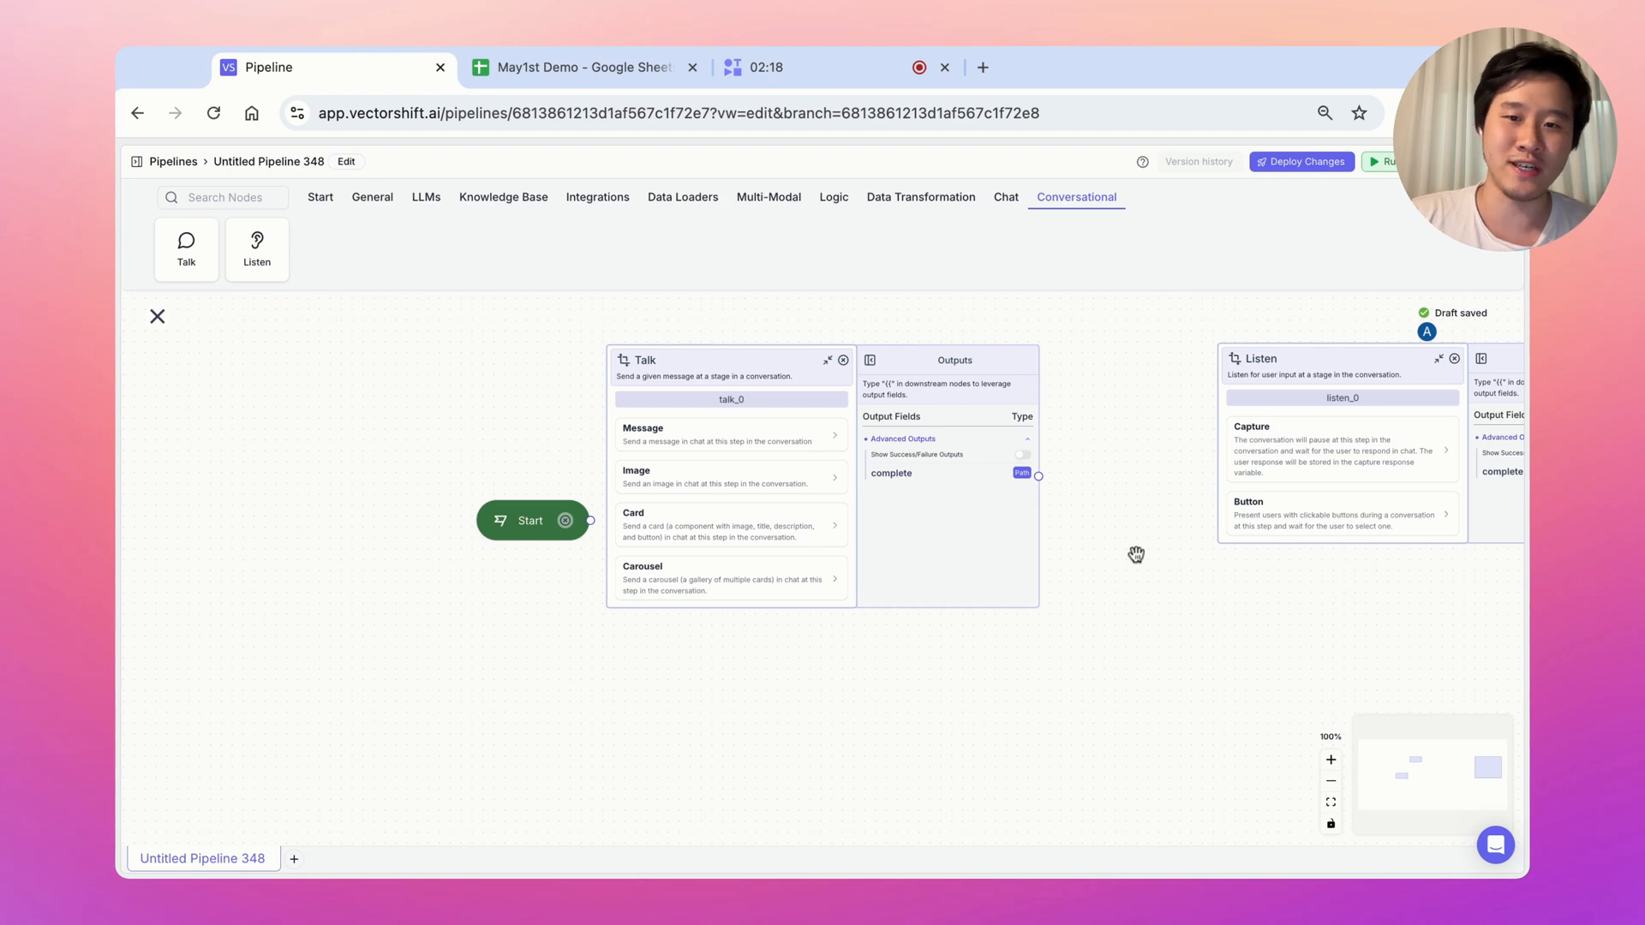
scroll(1142, 672, right, 3)
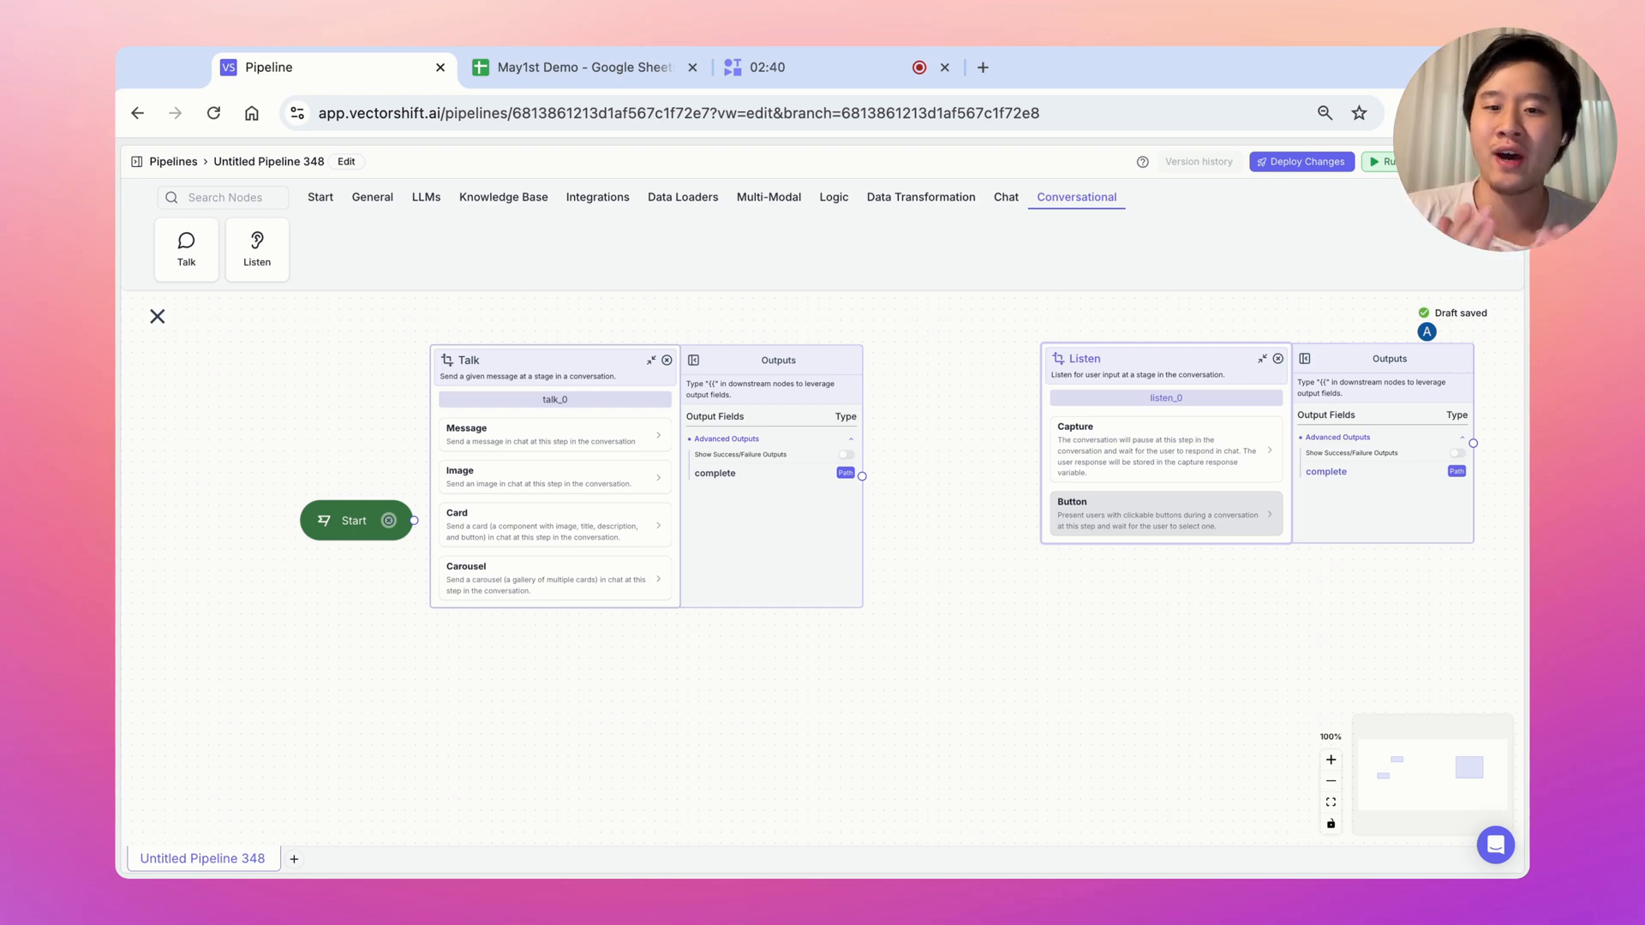
Link Start to a 'what is your name?' message followed by a Capture step
click(591, 439)
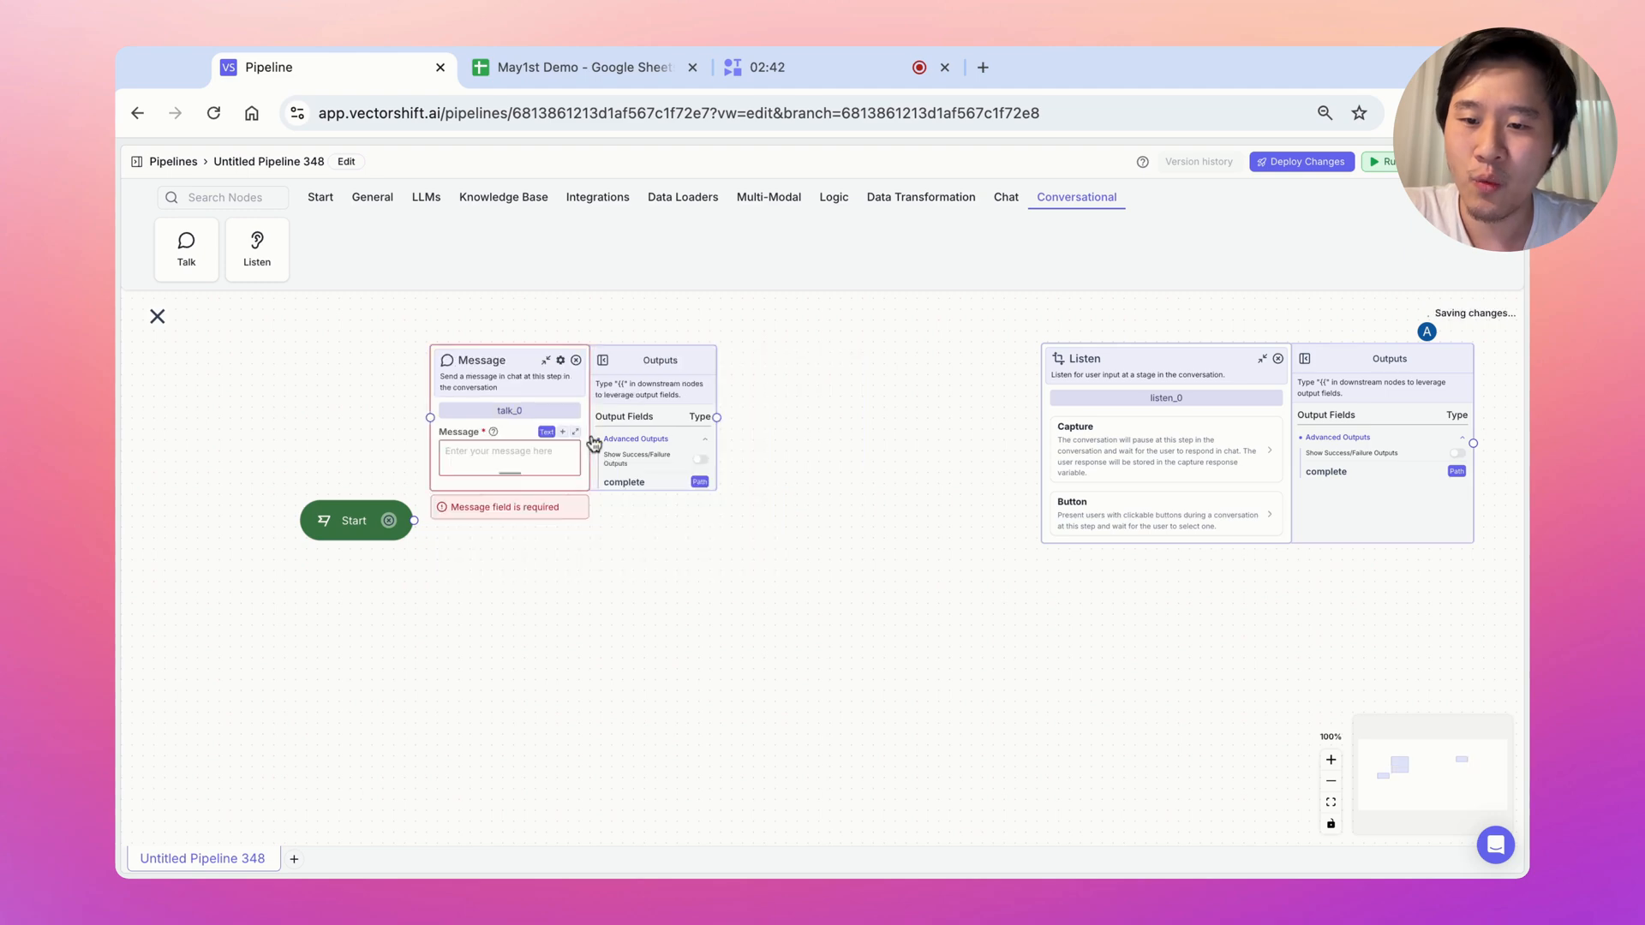
click(518, 458)
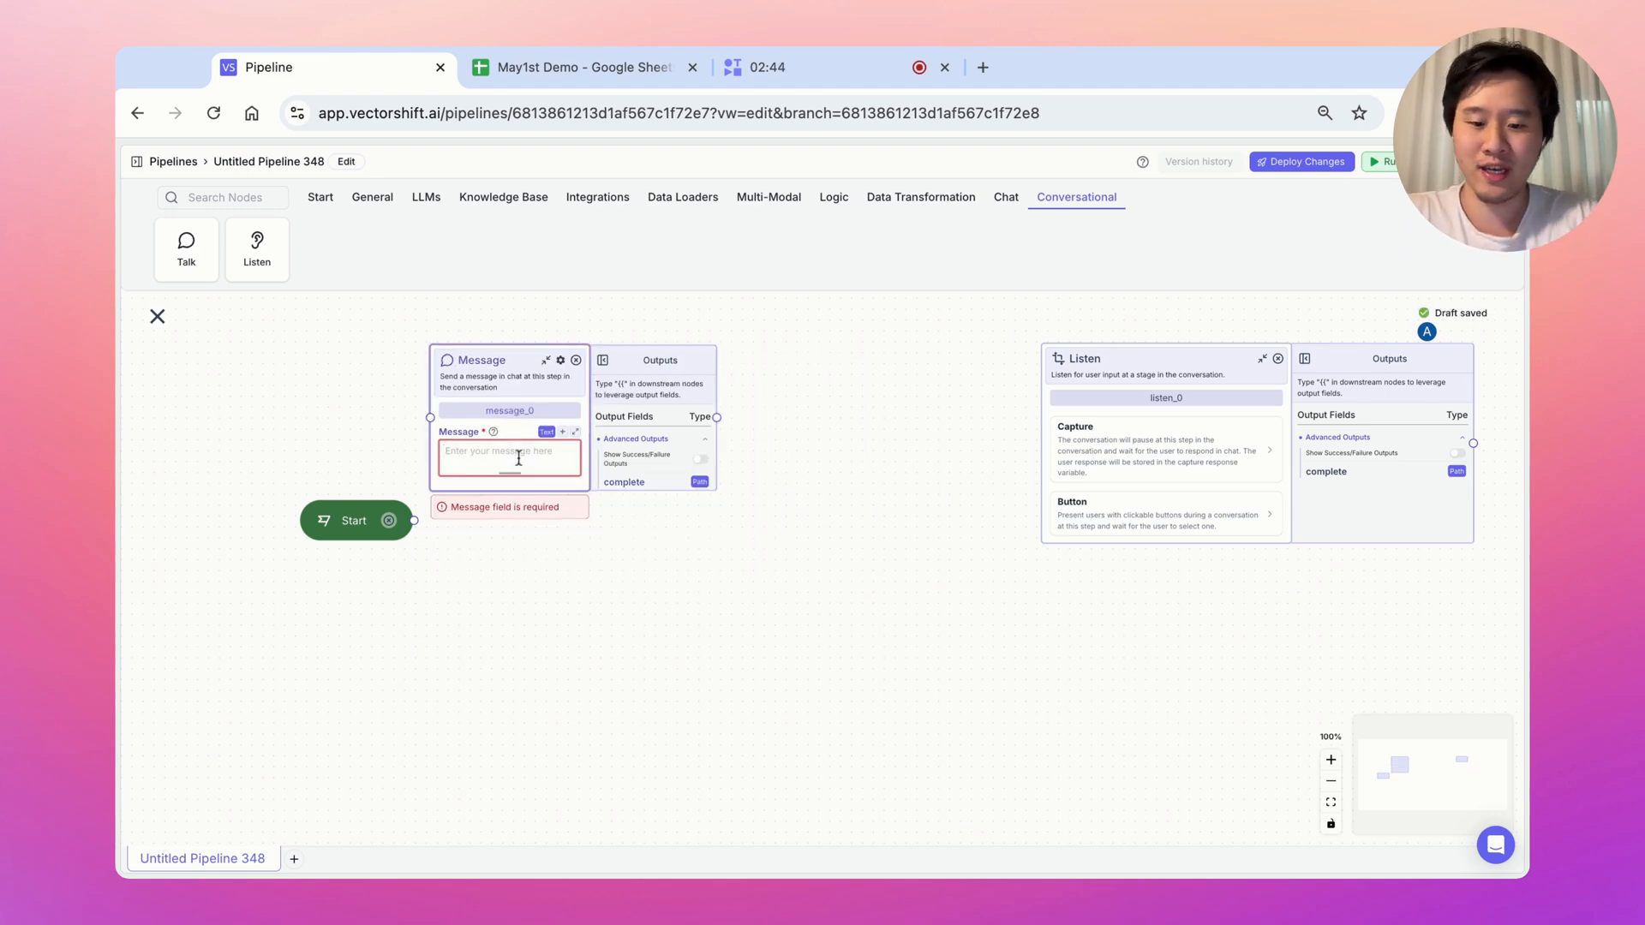
text(what is your name)
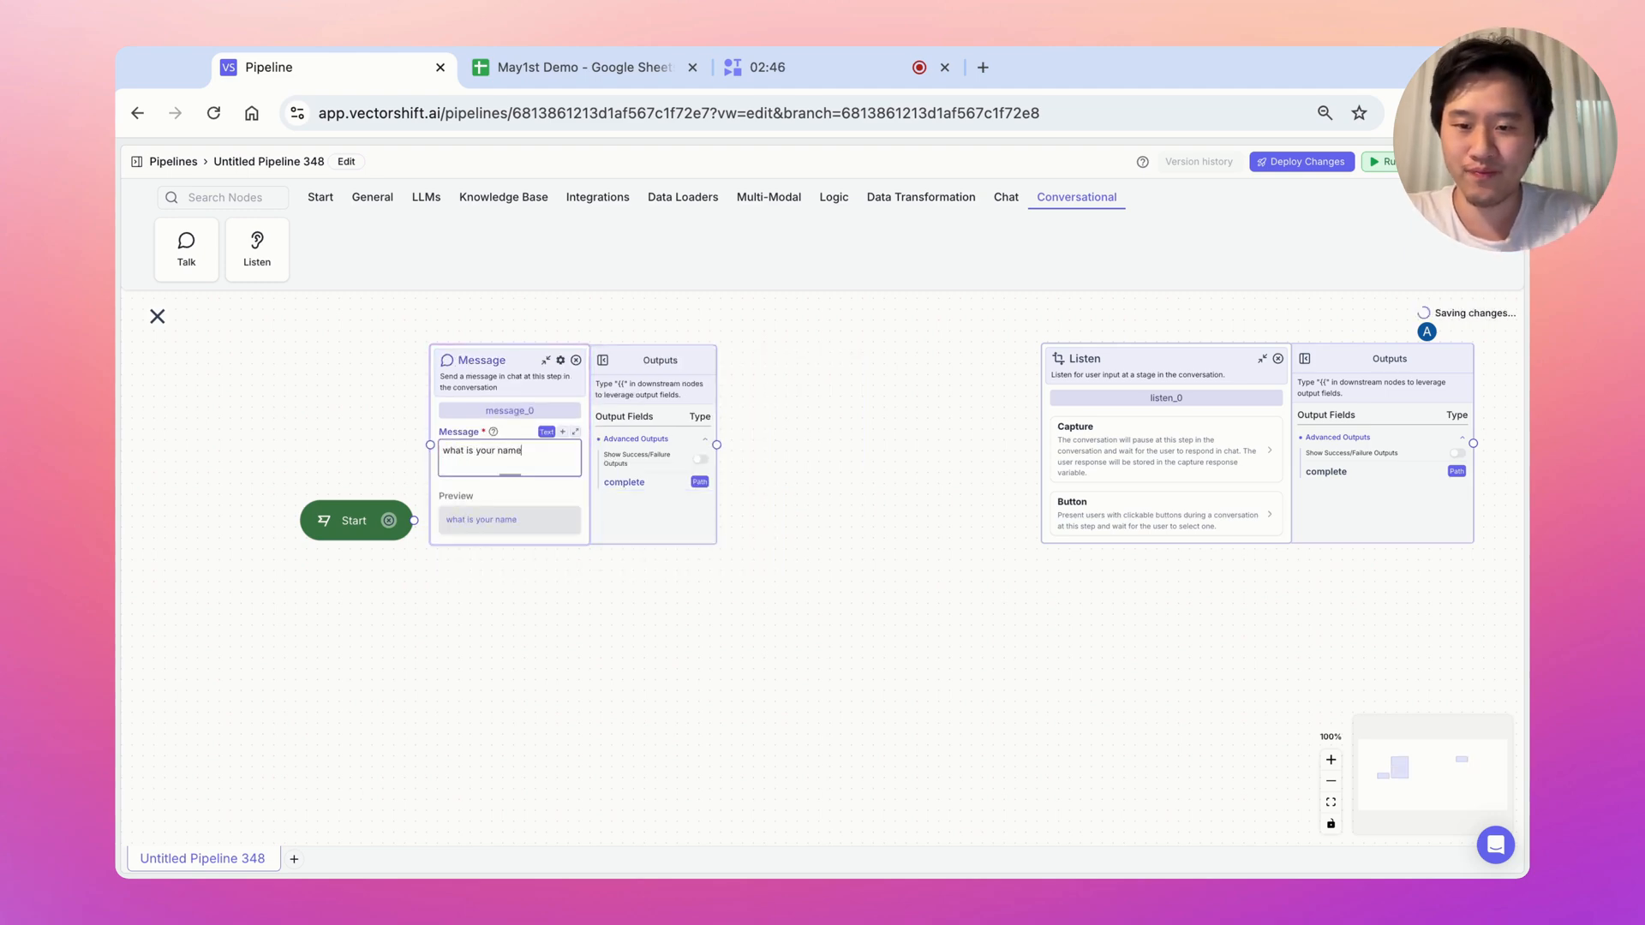
text(?)
drag(414, 520, 430, 446)
drag(484, 361, 543, 407)
click(1146, 452)
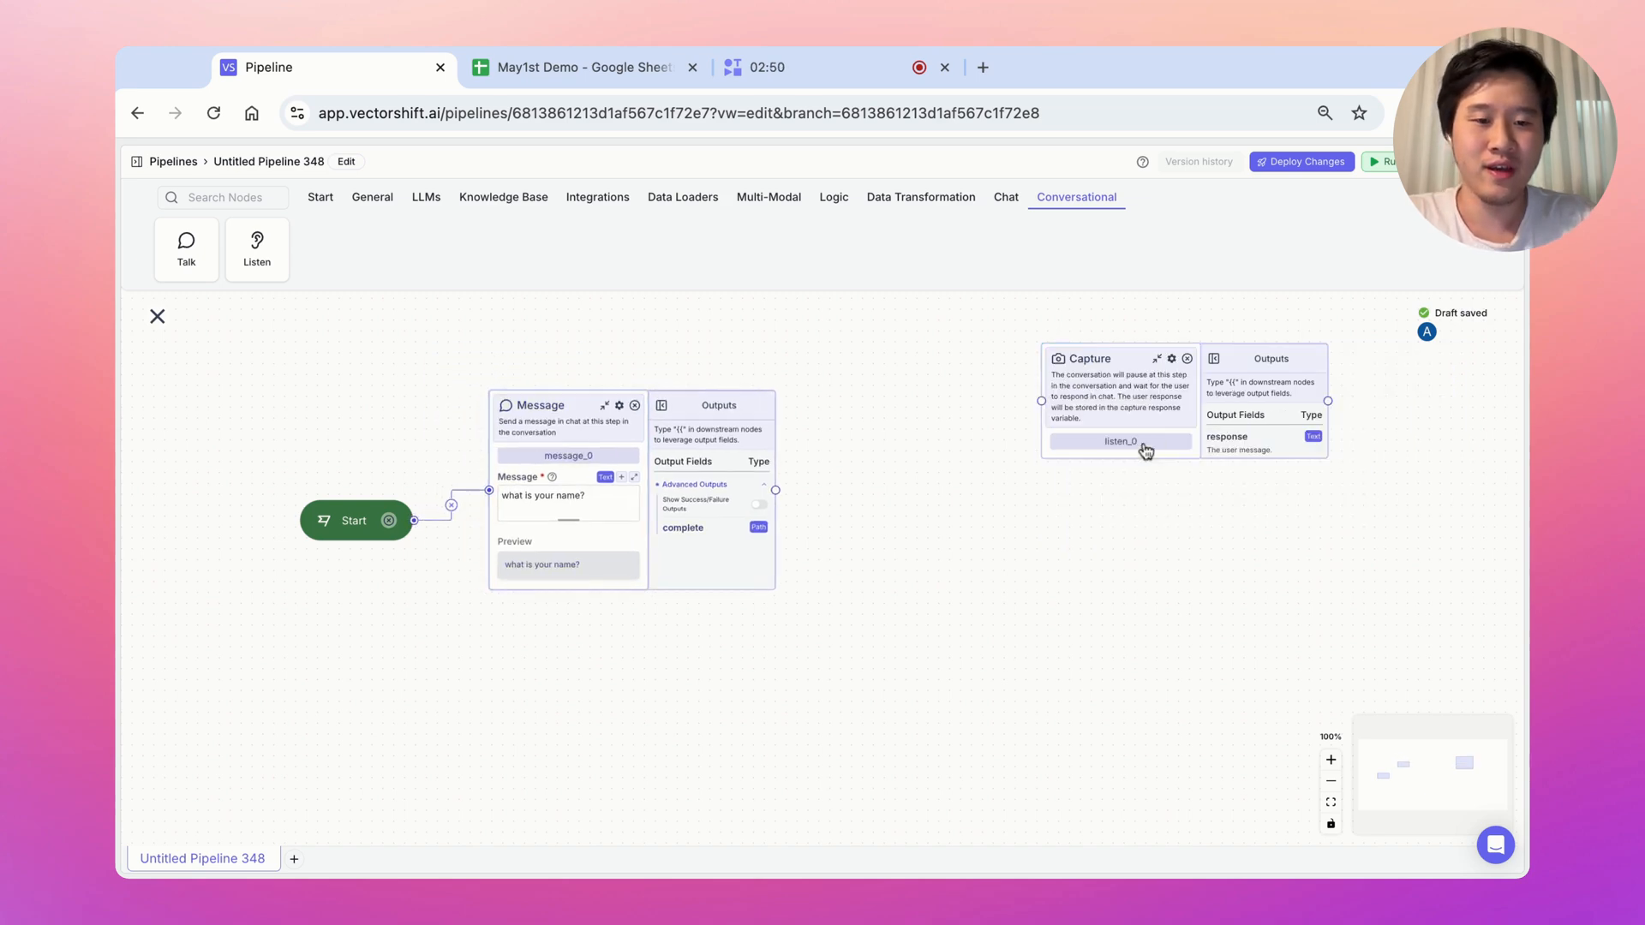
drag(1123, 373, 911, 462)
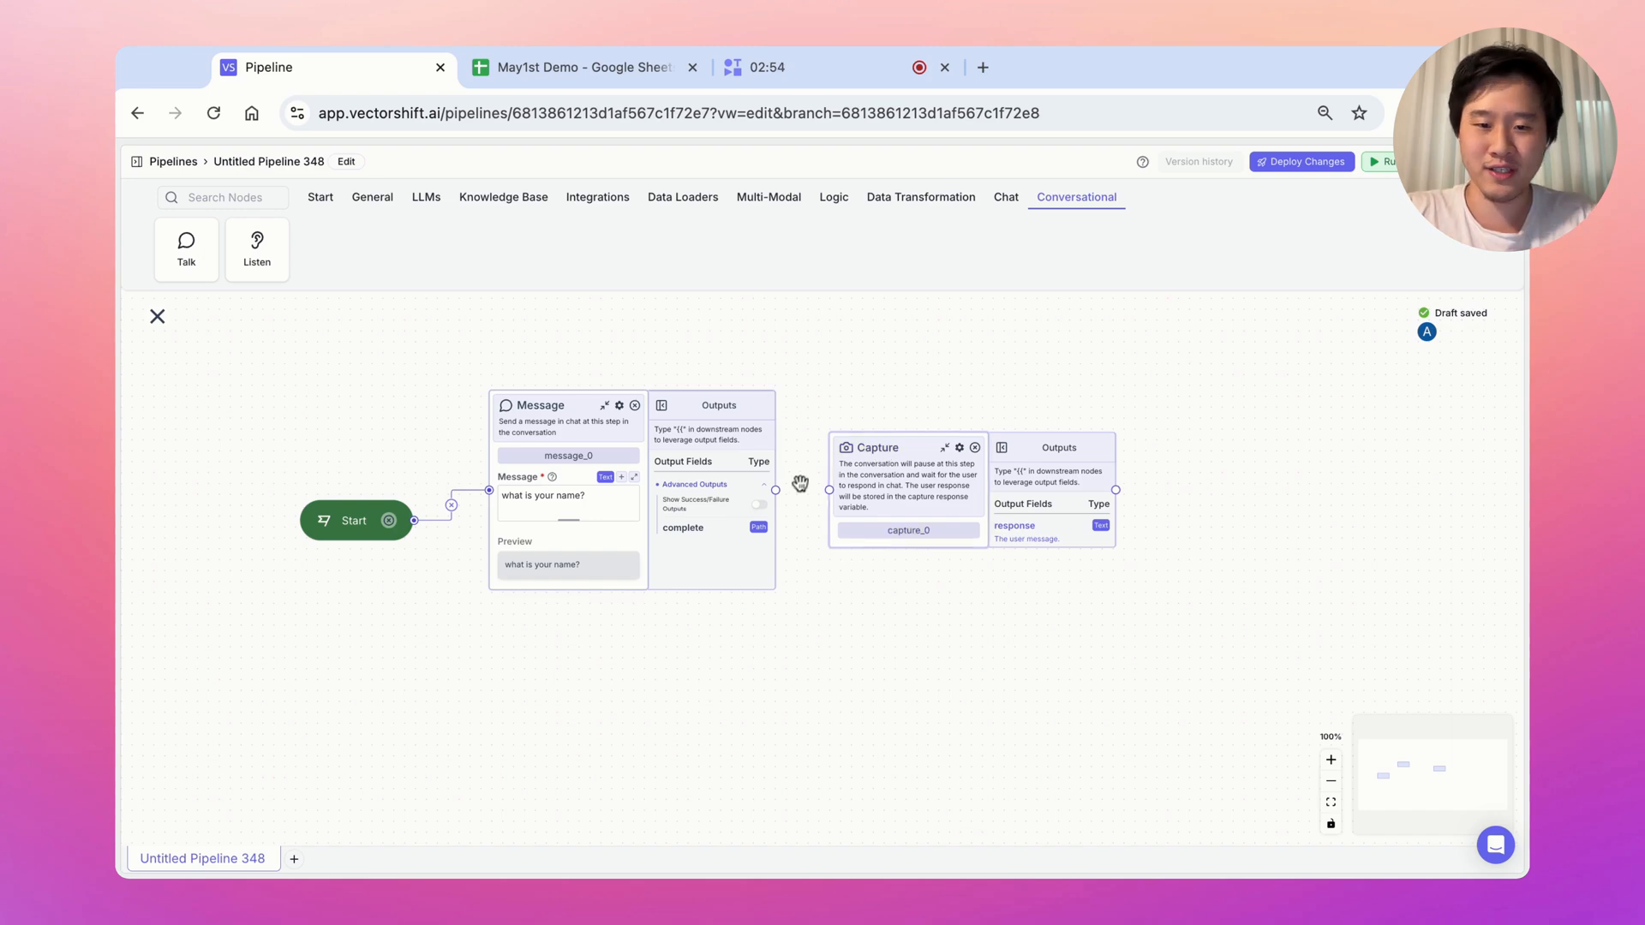
drag(830, 490, 776, 490)
scroll(867, 389, right, 3)
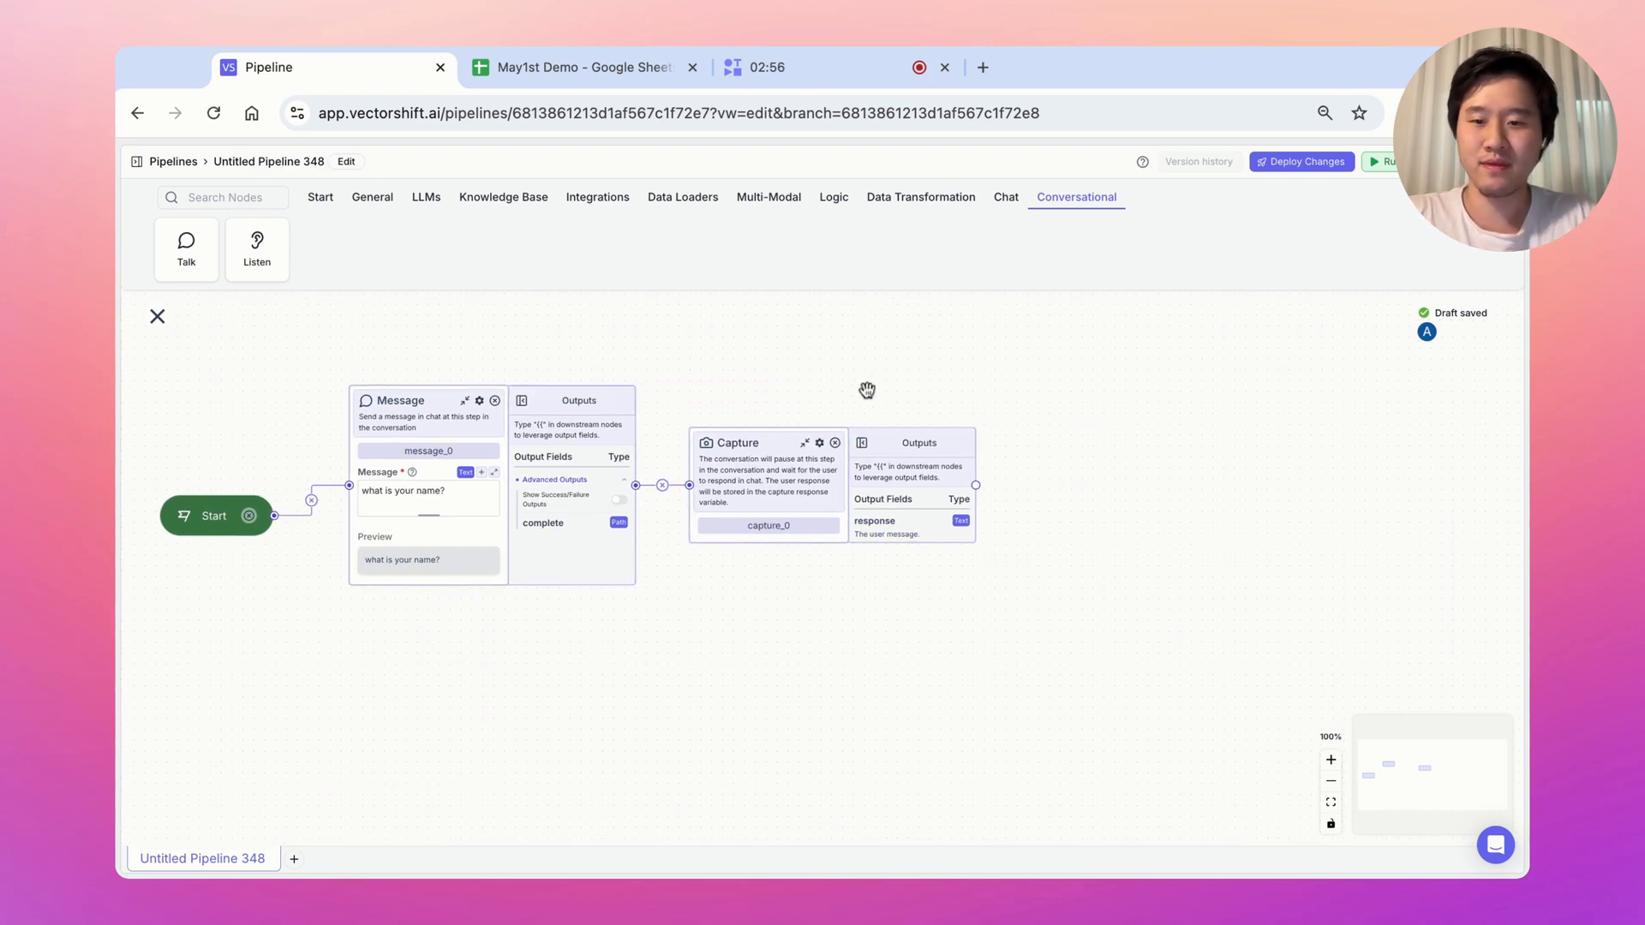
Chain a 'what is your email?' message and a second Capture after the first capture
click(174, 261)
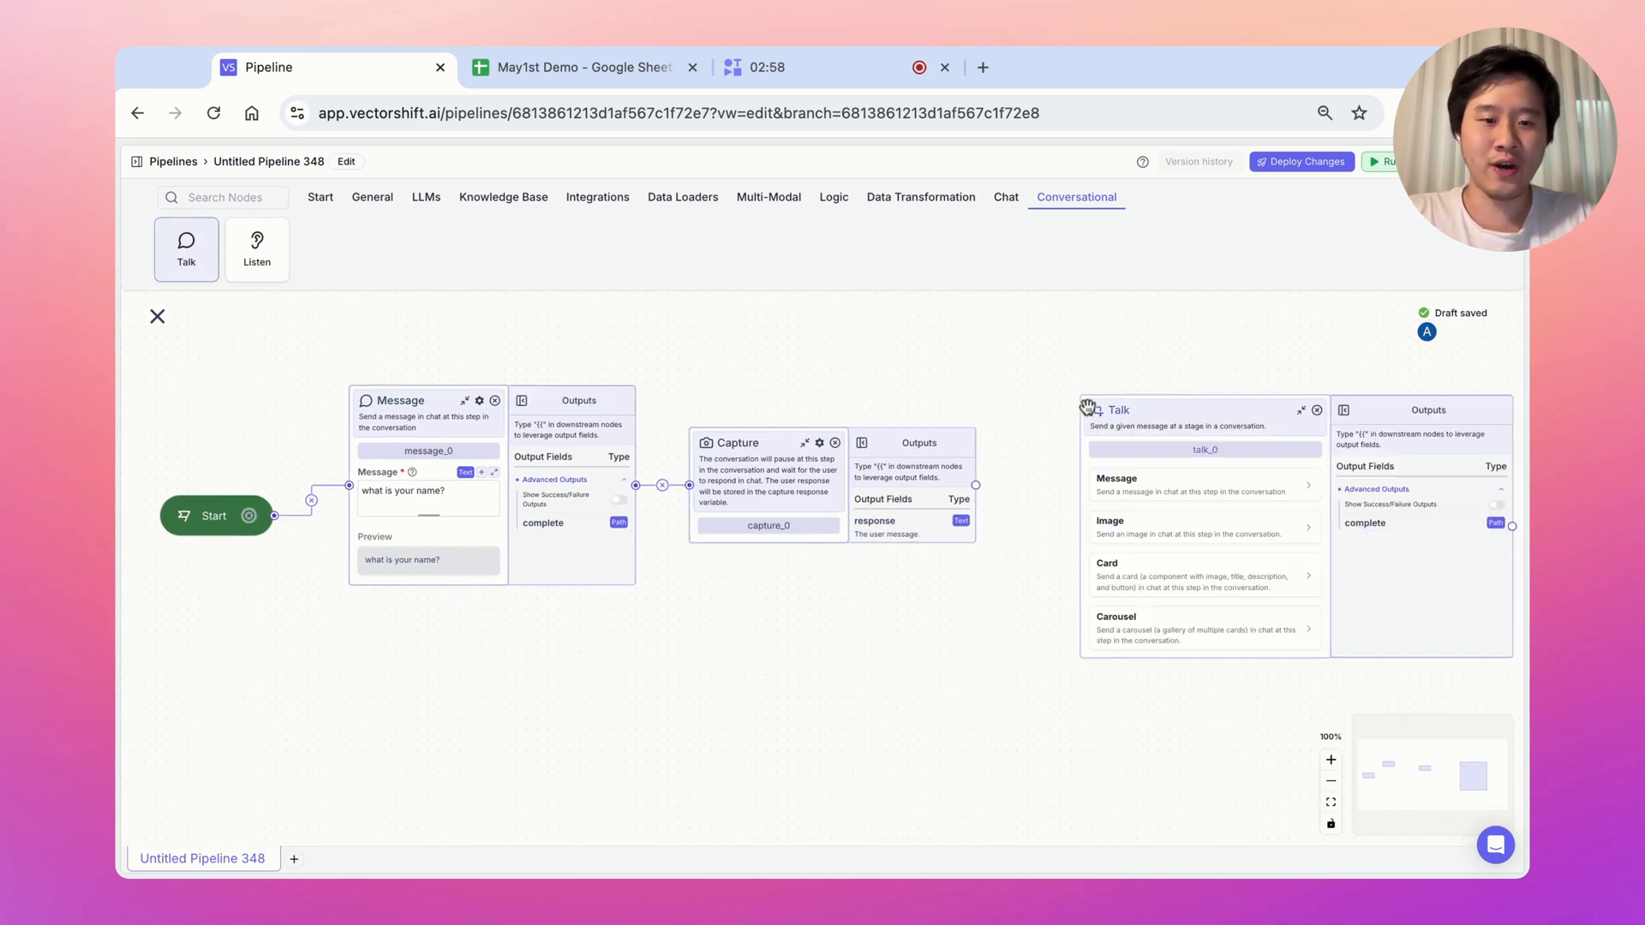
click(1132, 495)
click(1125, 506)
text(w)
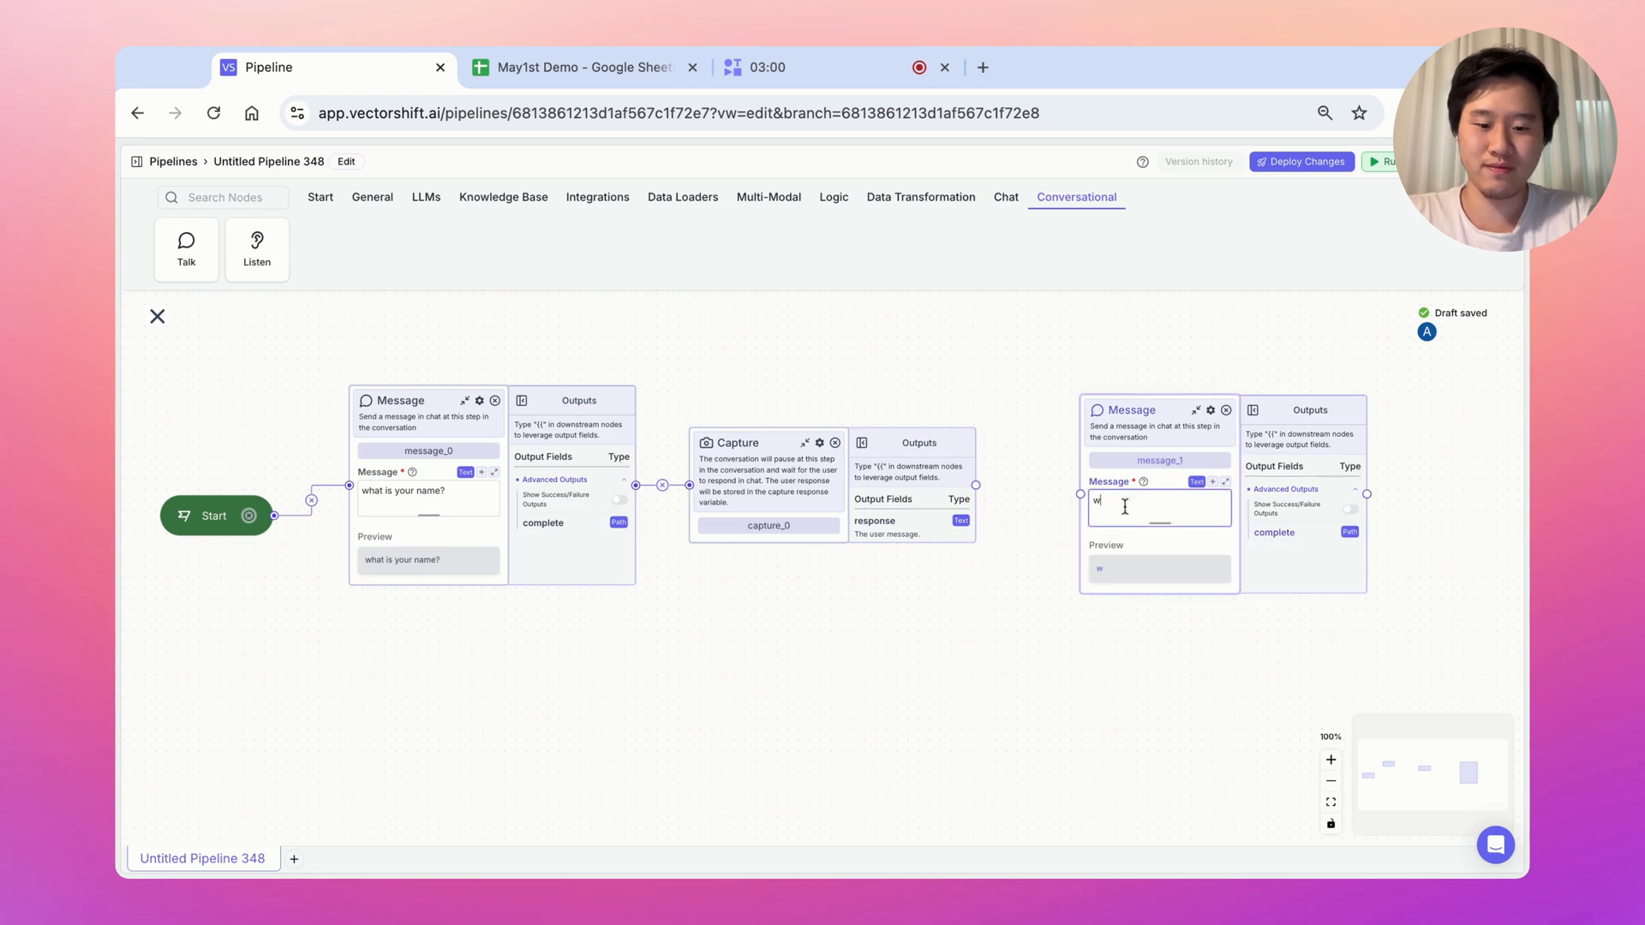
text(hat is your email?)
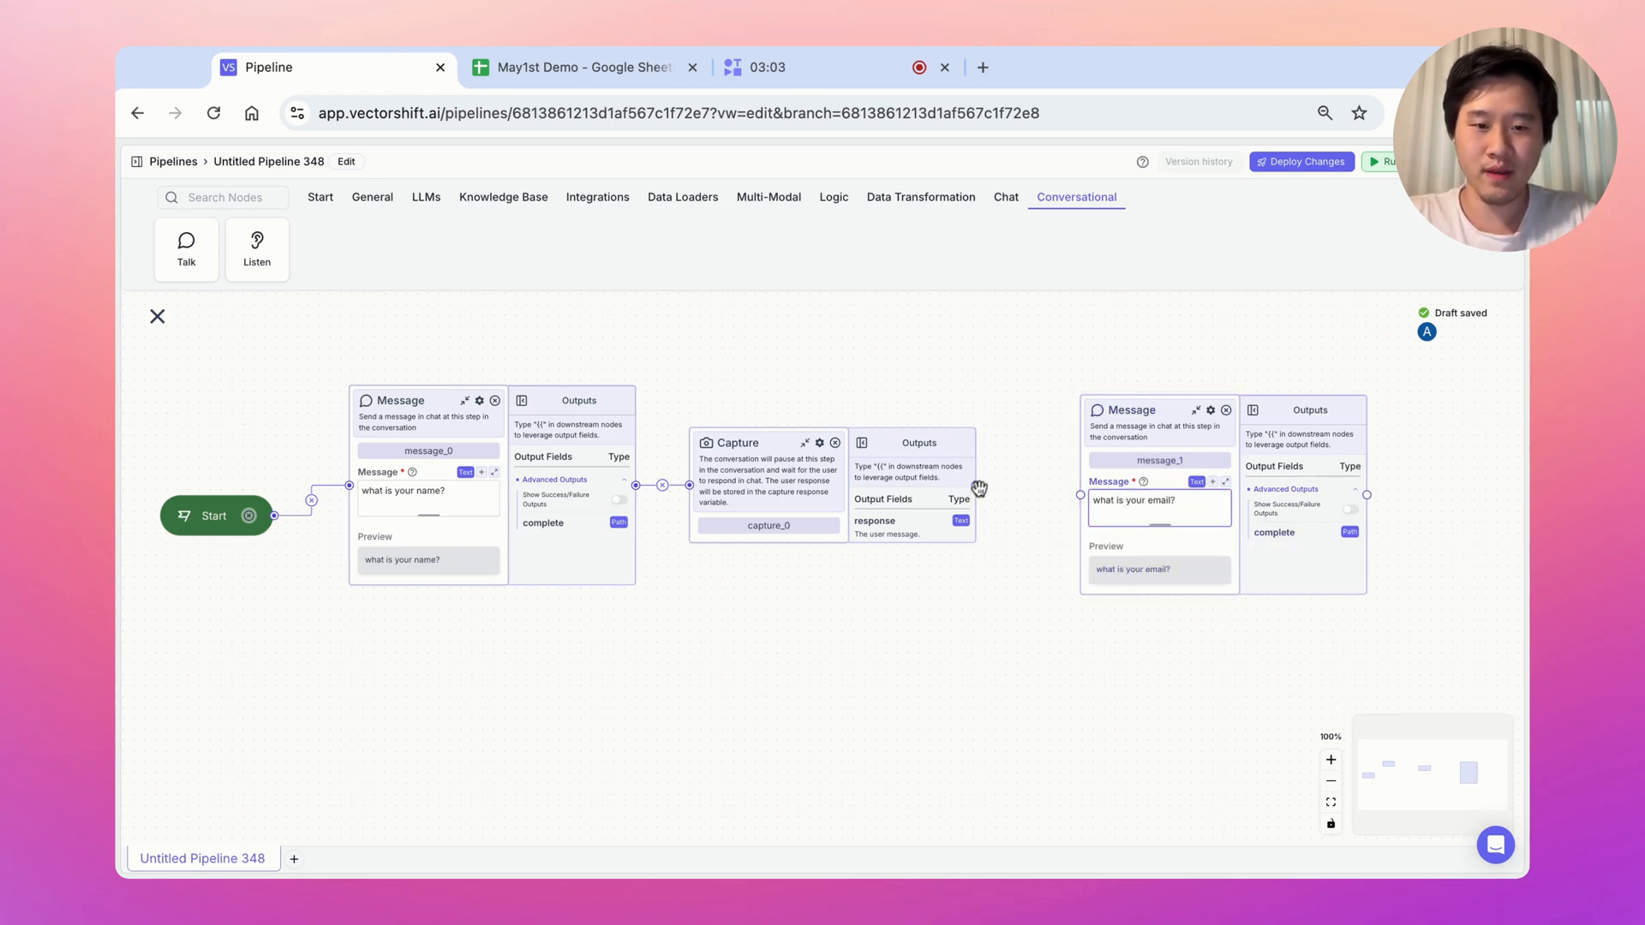
drag(978, 489, 1080, 494)
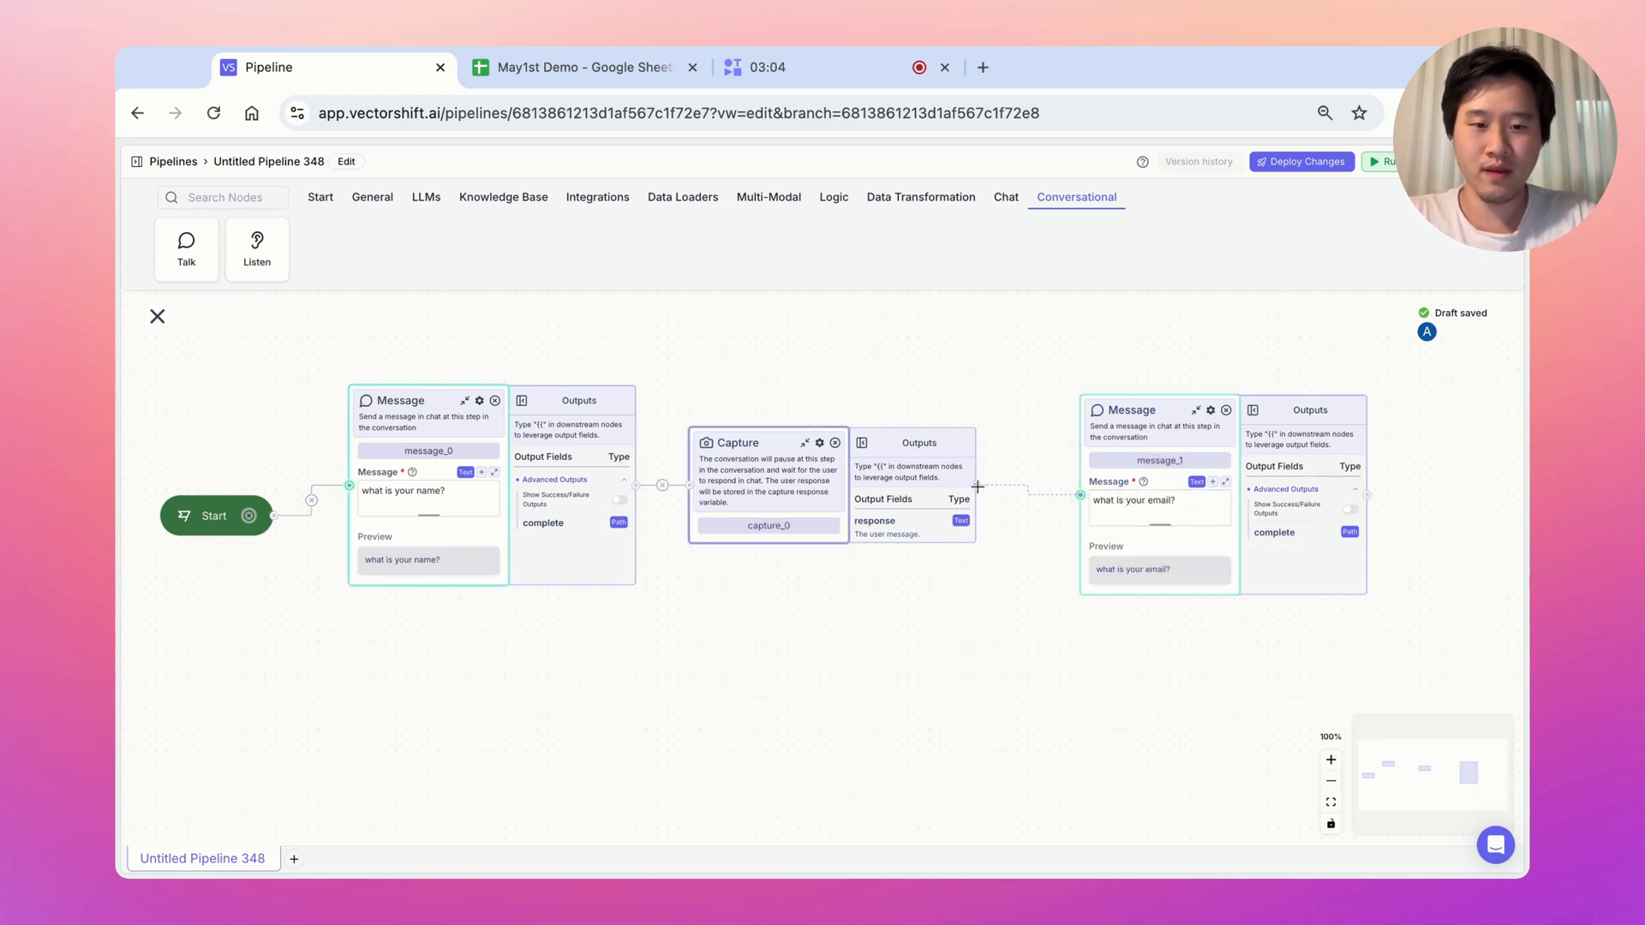
drag(1037, 411, 769, 364)
drag(257, 248, 1273, 463)
drag(1144, 453, 1202, 425)
click(1330, 780)
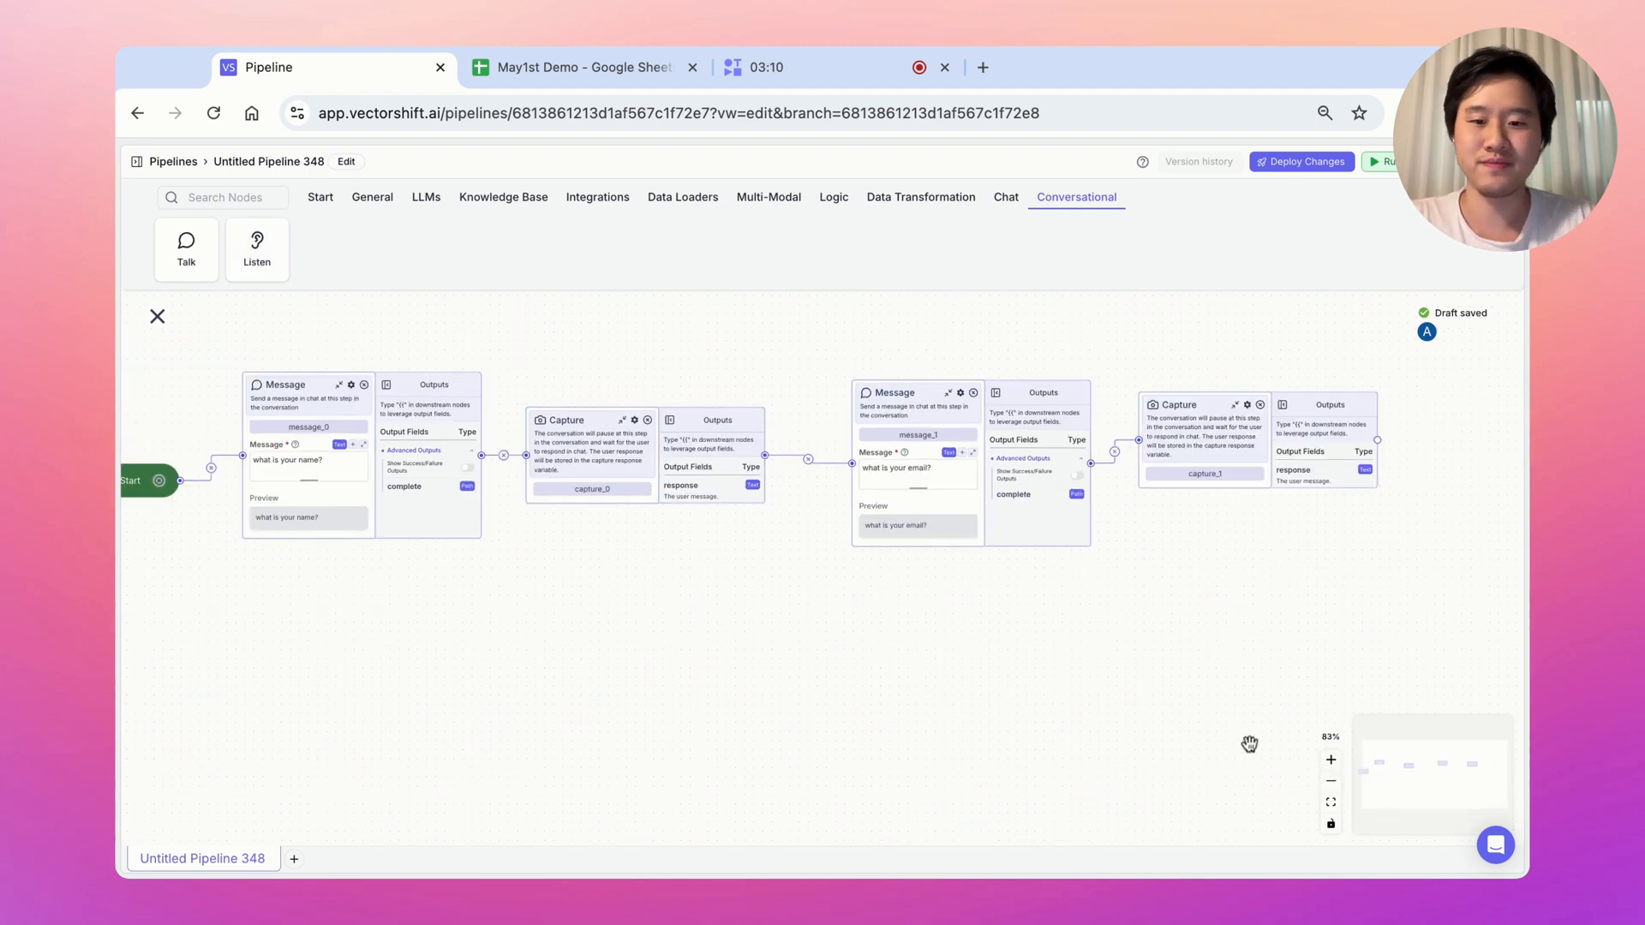
scroll(768, 666, left, 5)
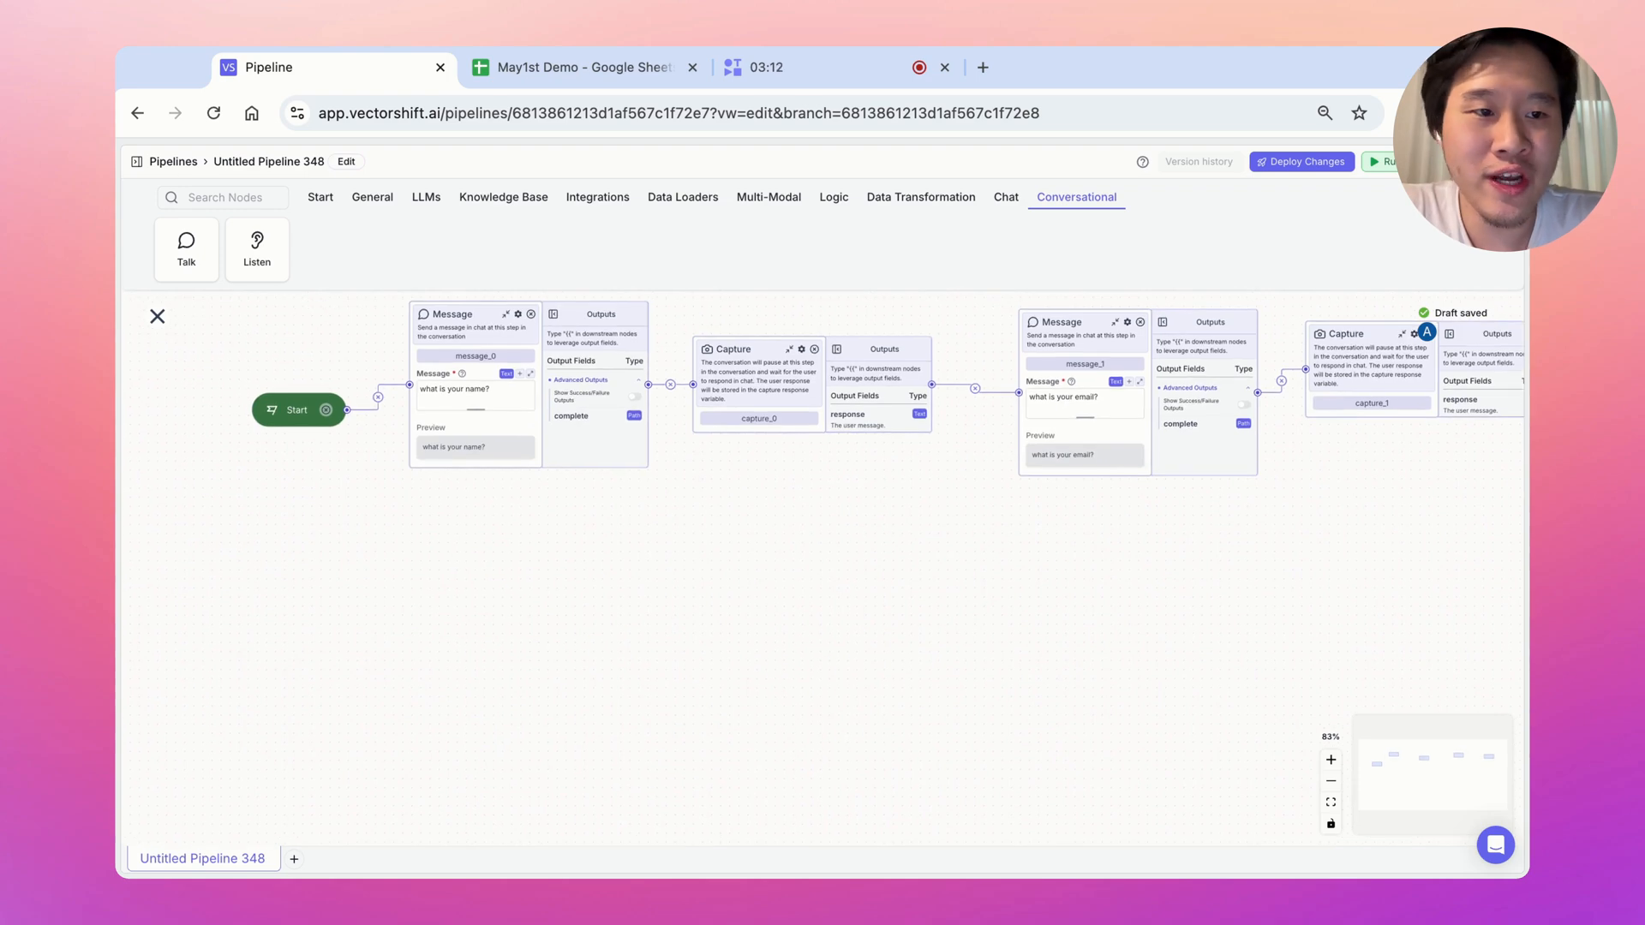
Run the pipeline, reply with a name in the test chat, and follow the nodes on the canvas
click(1384, 162)
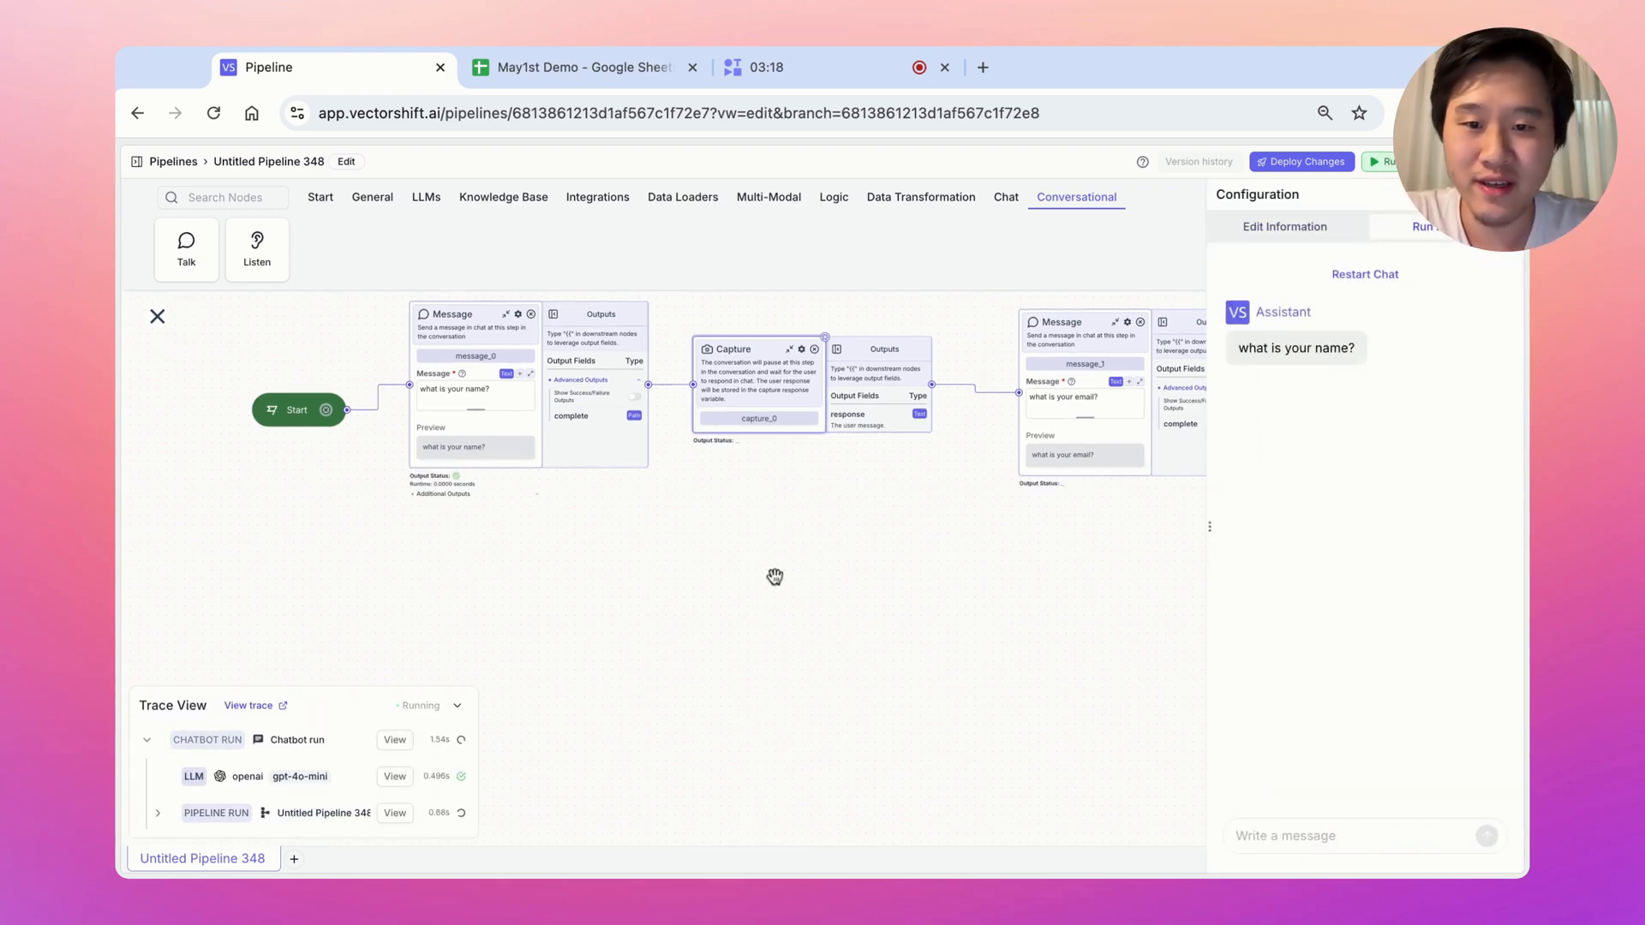
scroll(775, 577, up, 3)
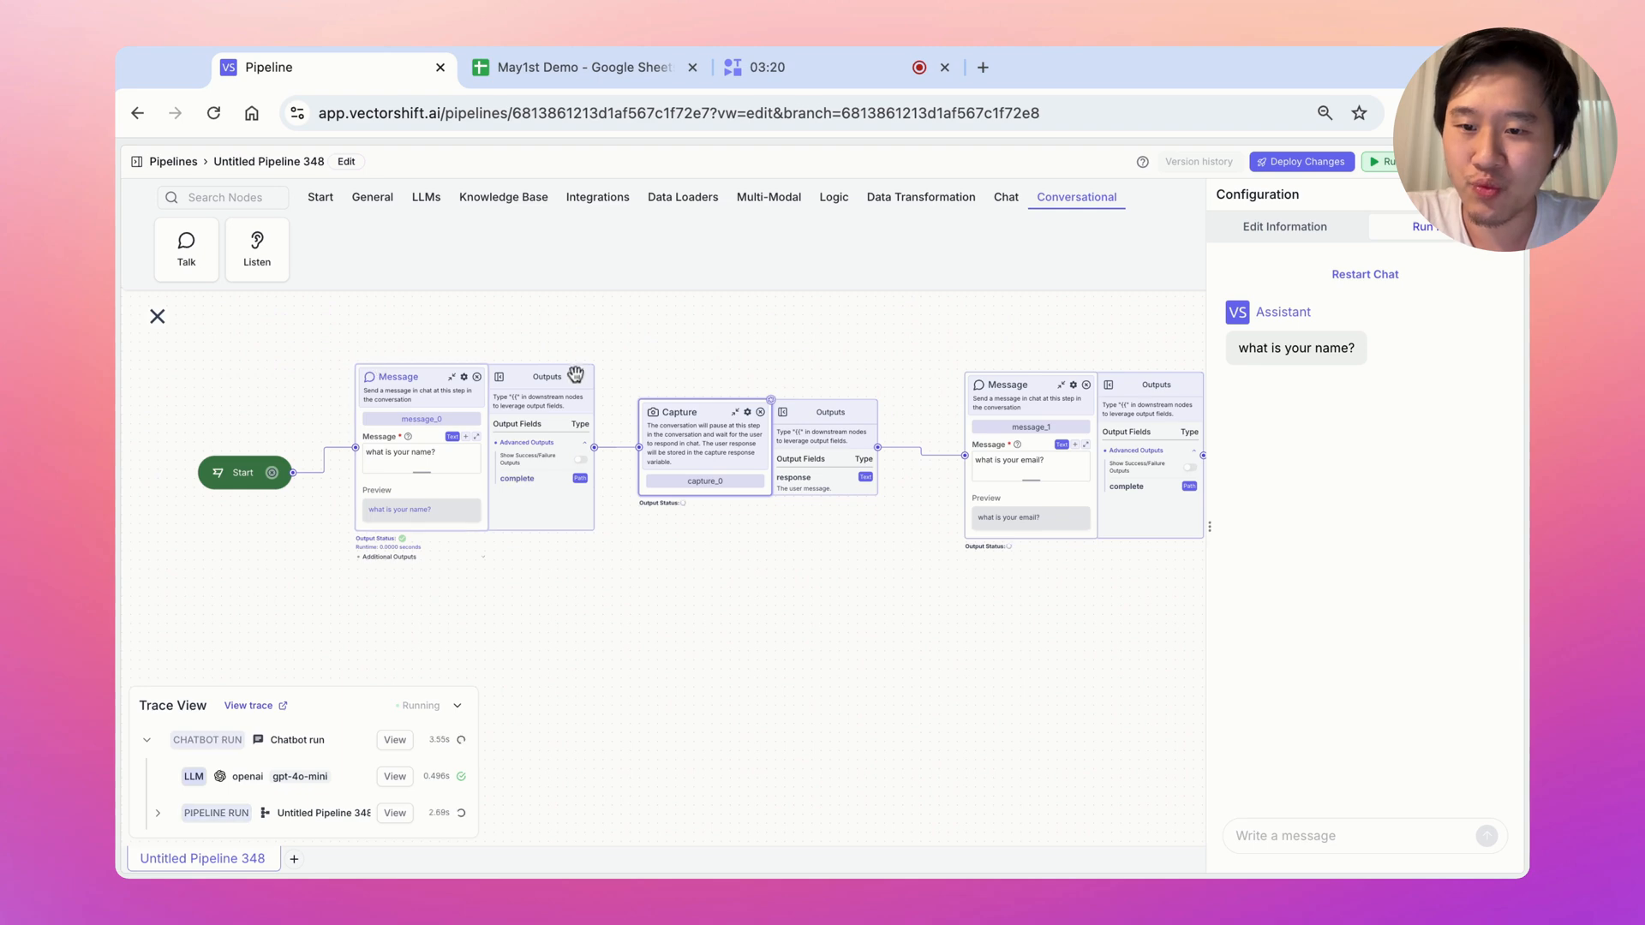
triple_click(1239, 347)
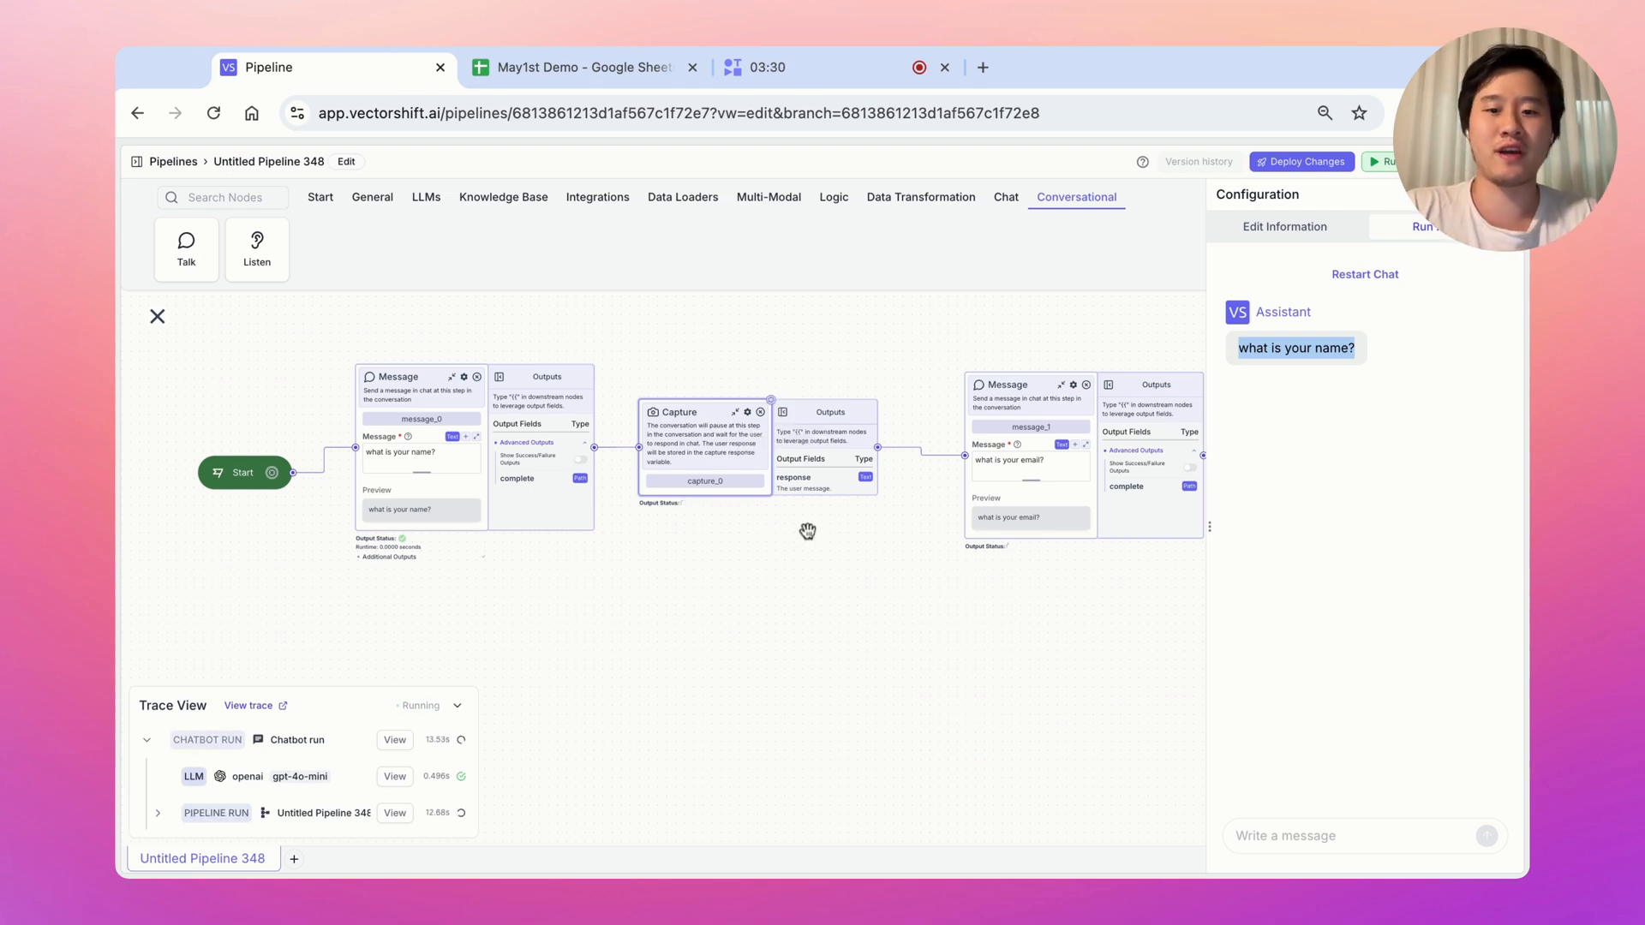
click(1297, 837)
text(Albe)
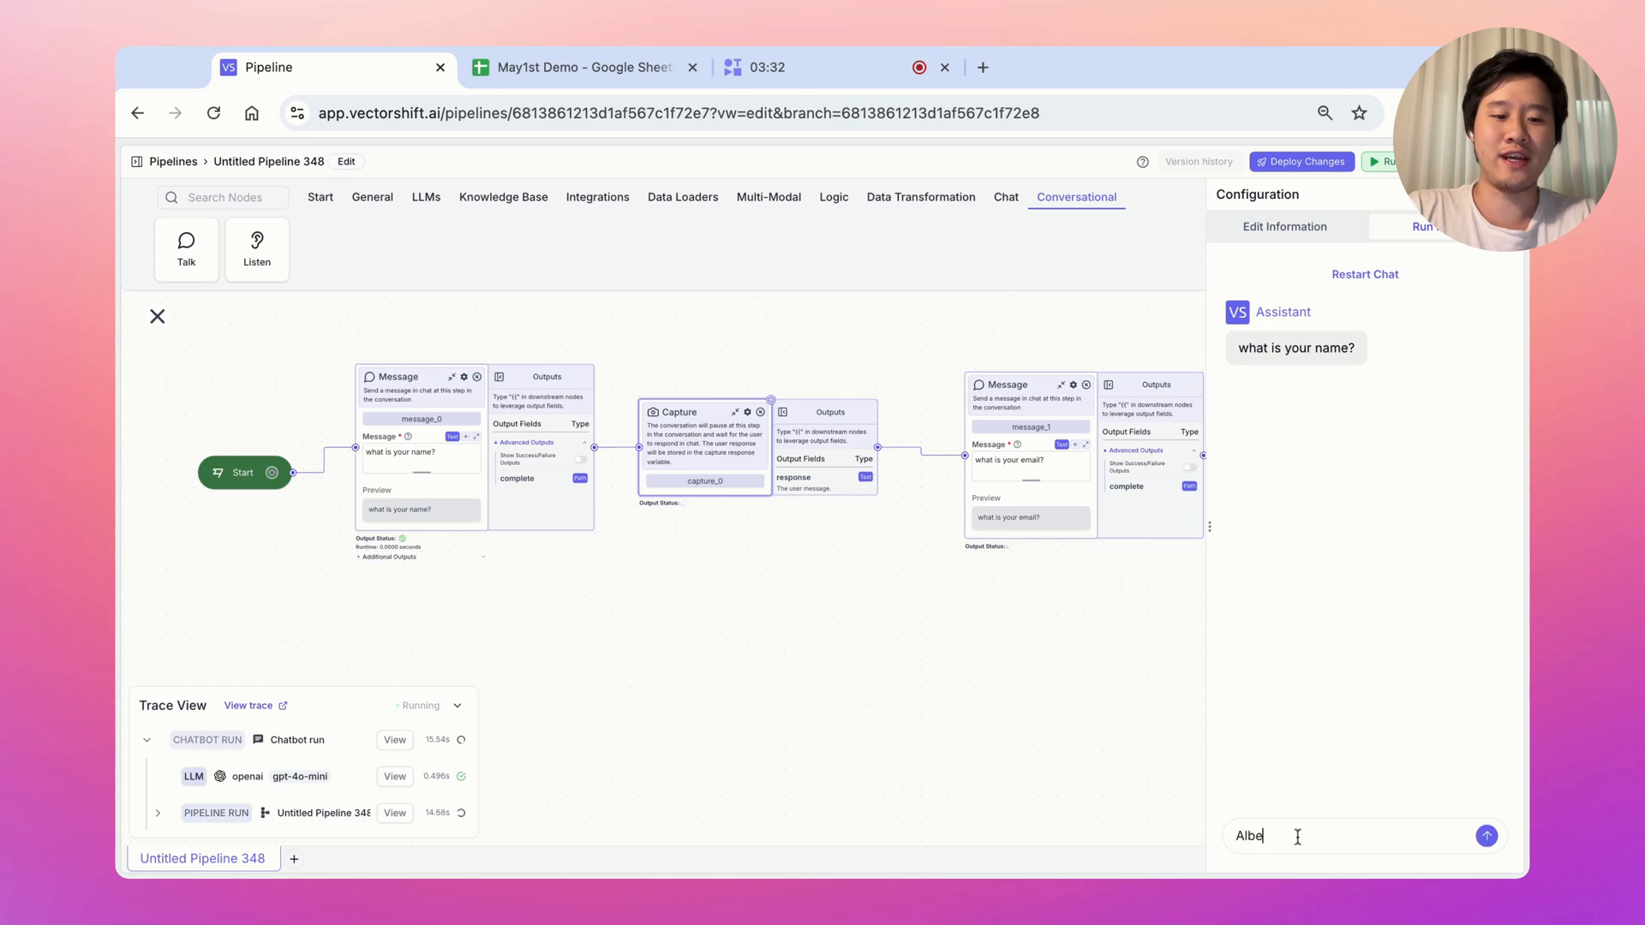
text(rt)
key(Return)
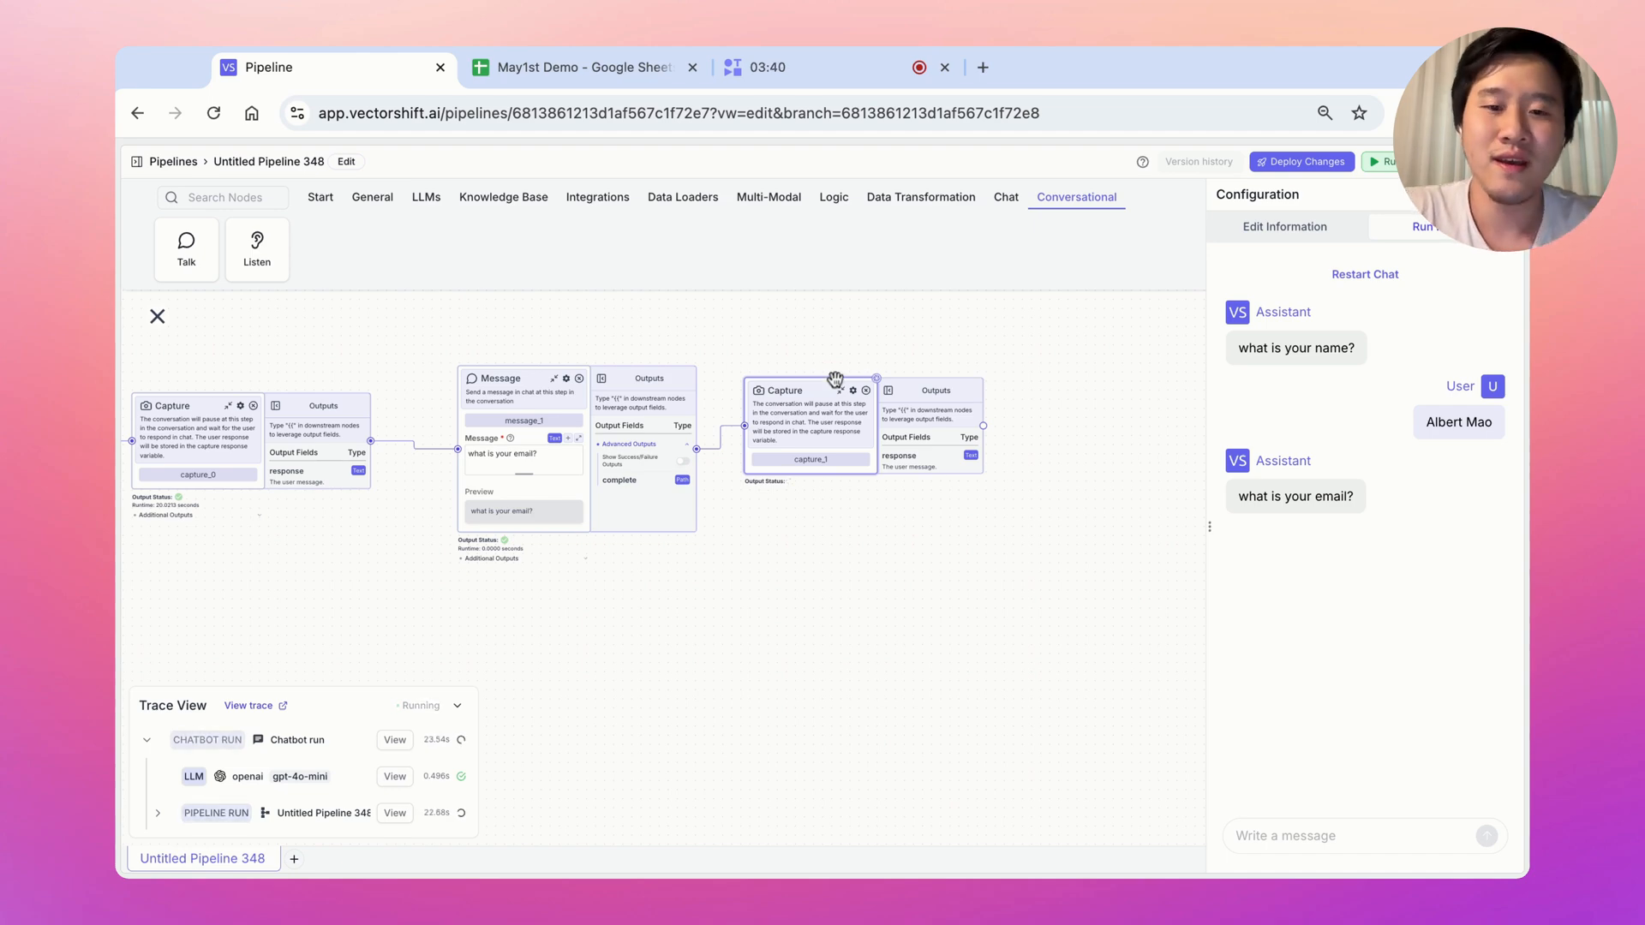
drag(840, 584, 962, 587)
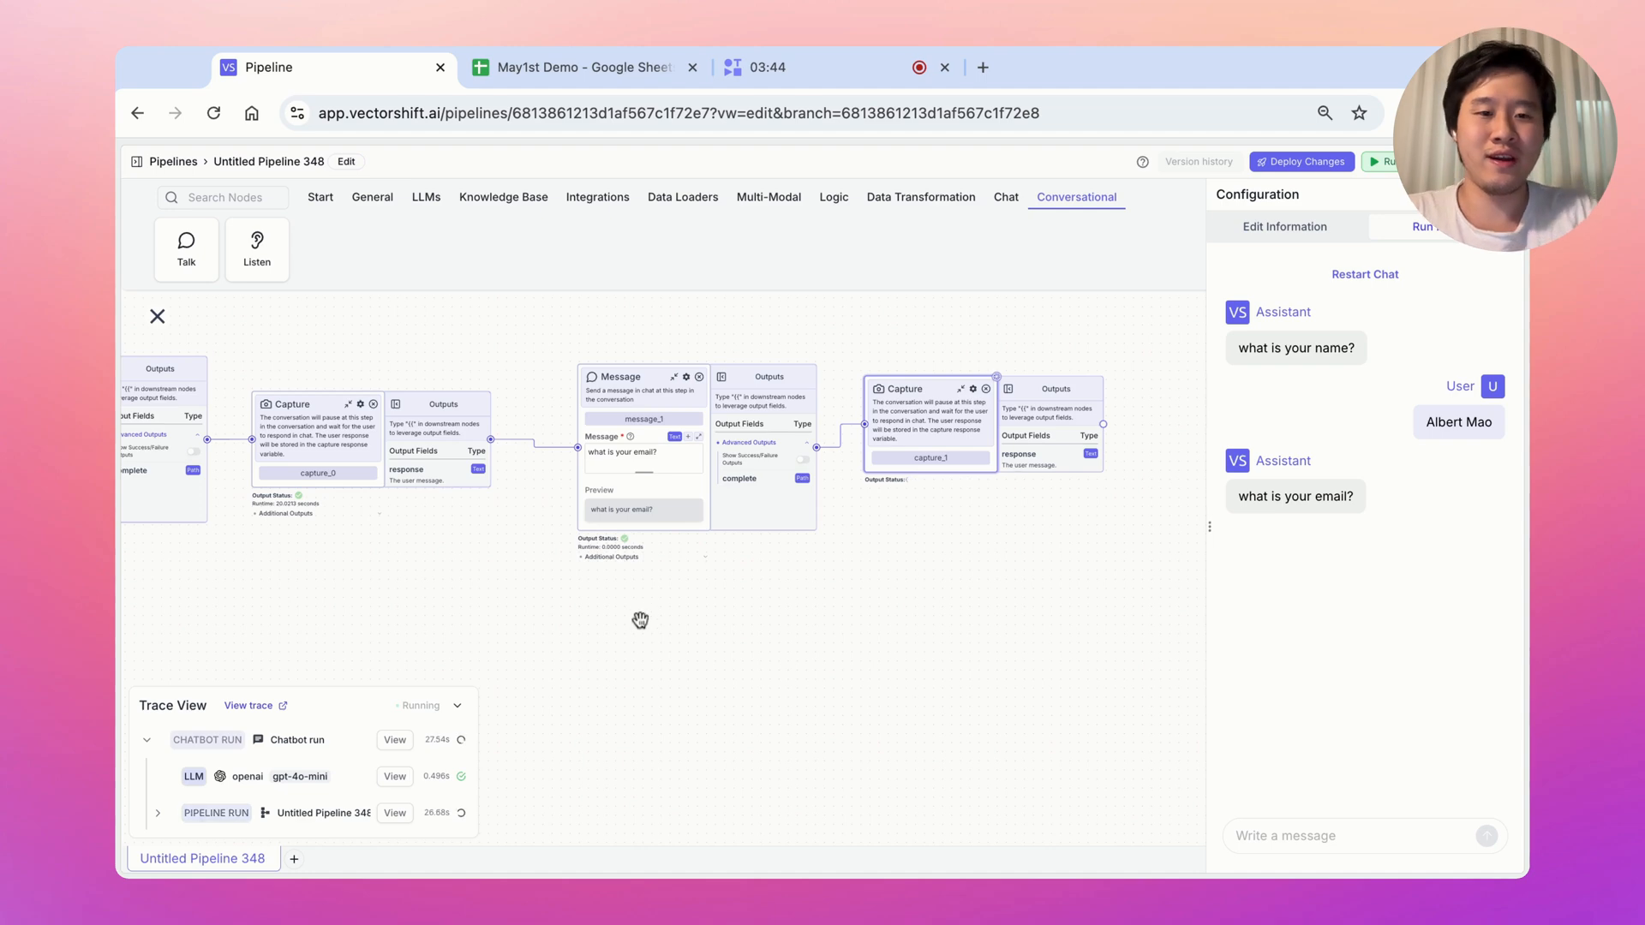
drag(640, 620, 792, 642)
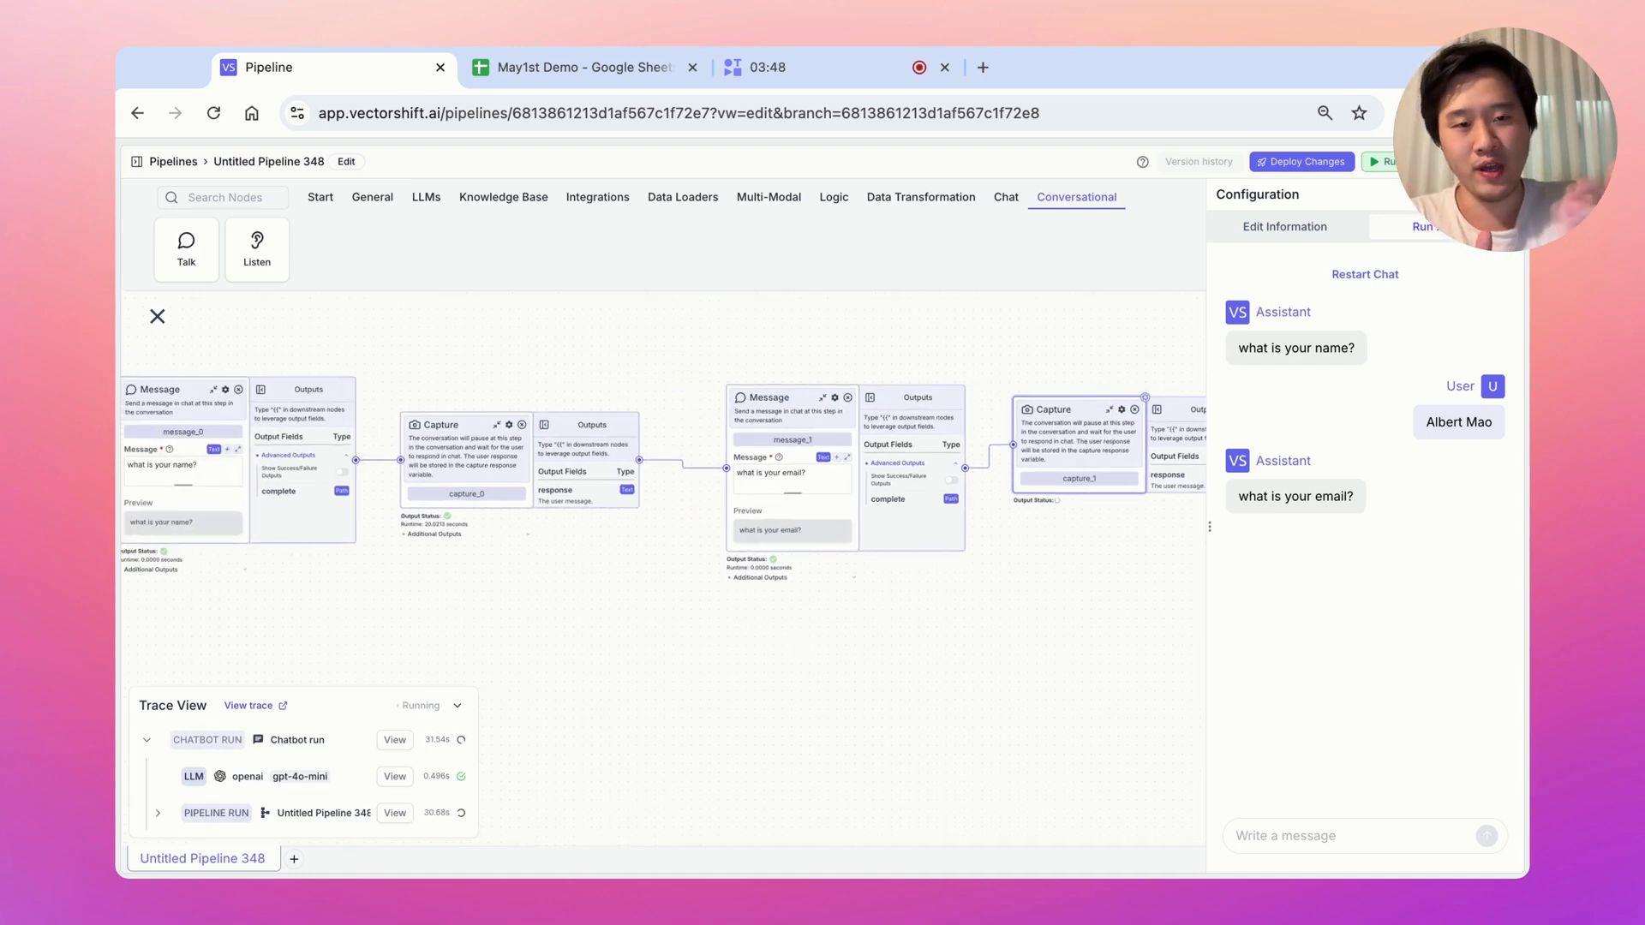
scroll(694, 634, left, 5)
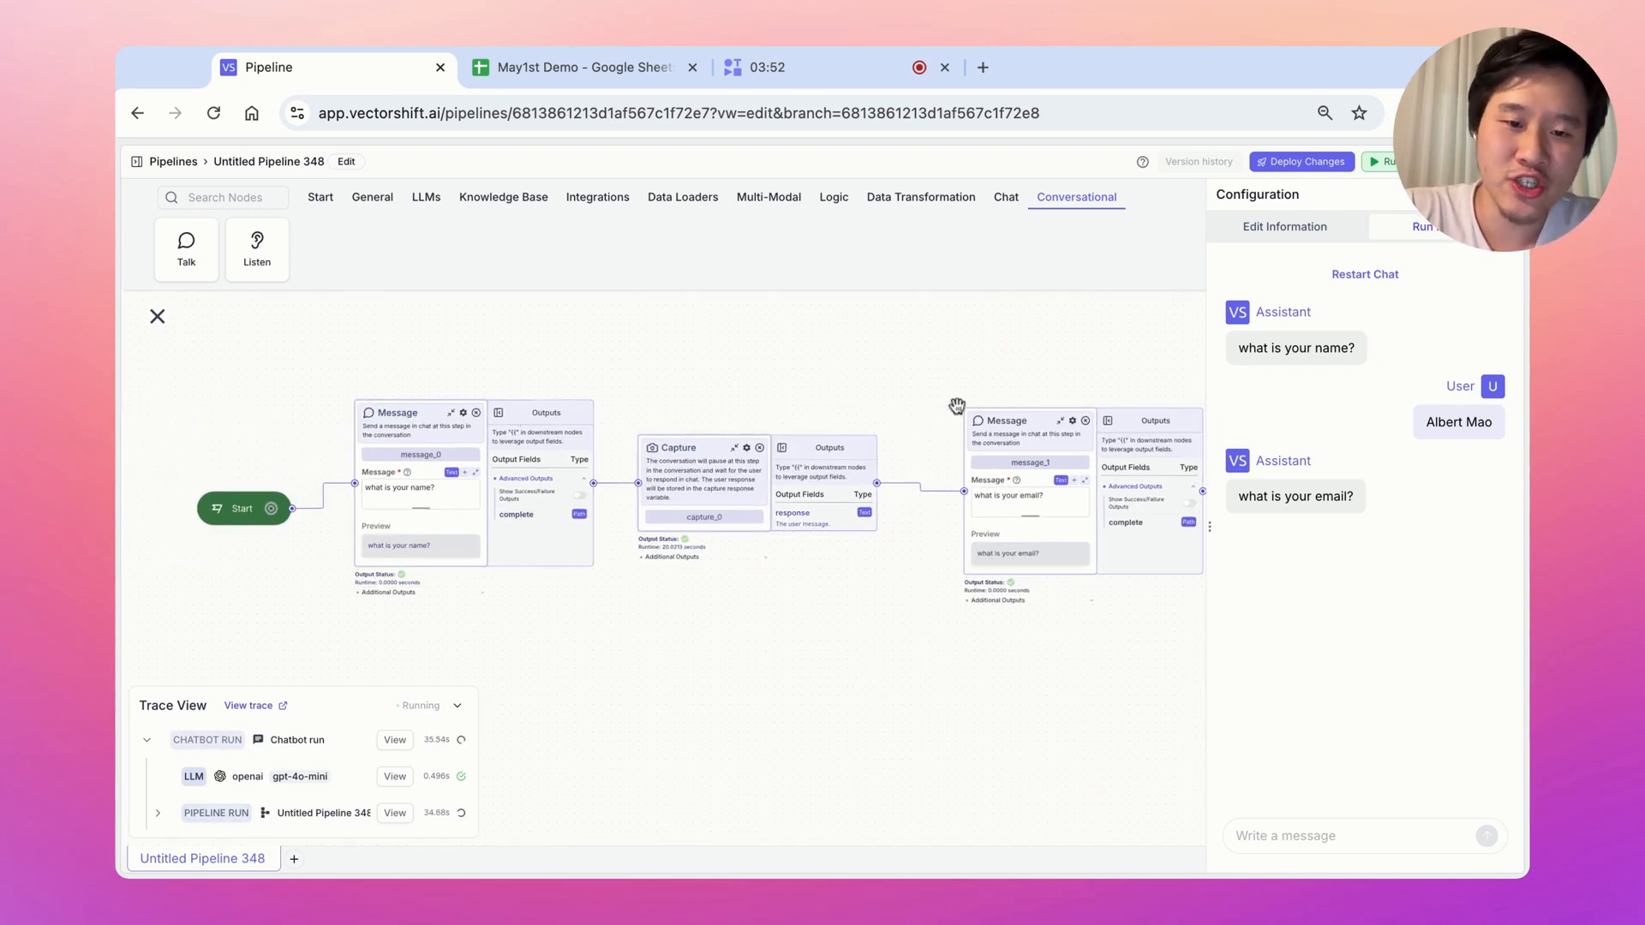
scroll(1072, 357, right, 10)
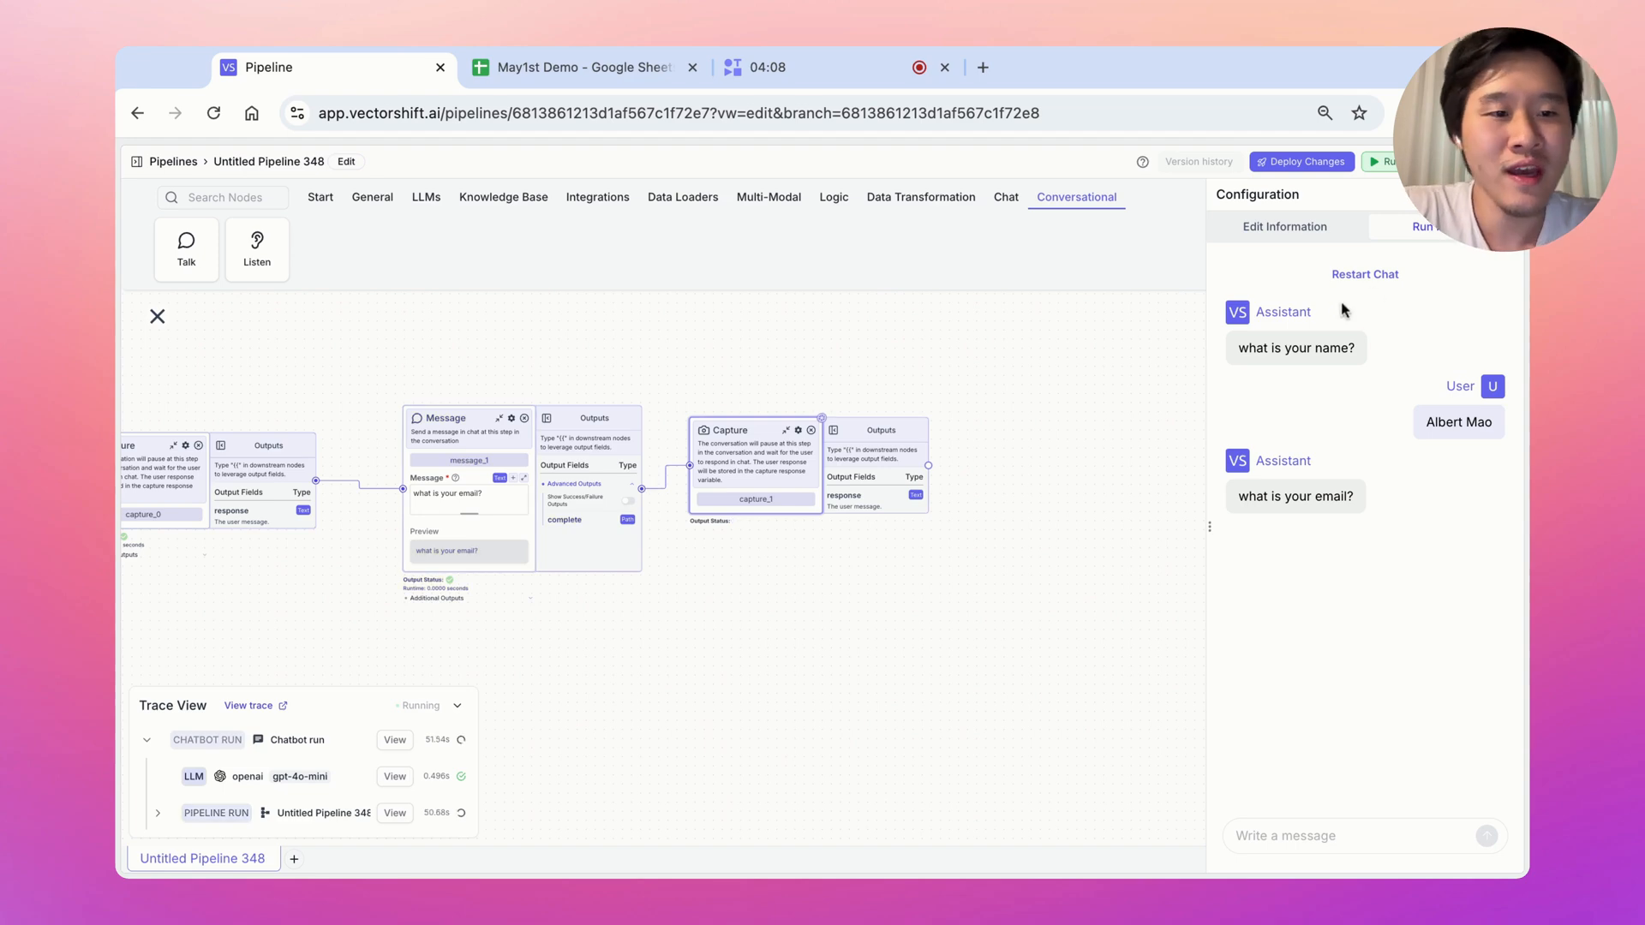
Restart the test chat, close it, and confirm the spreadsheet's Name and Email rows are empty
click(1362, 275)
click(780, 638)
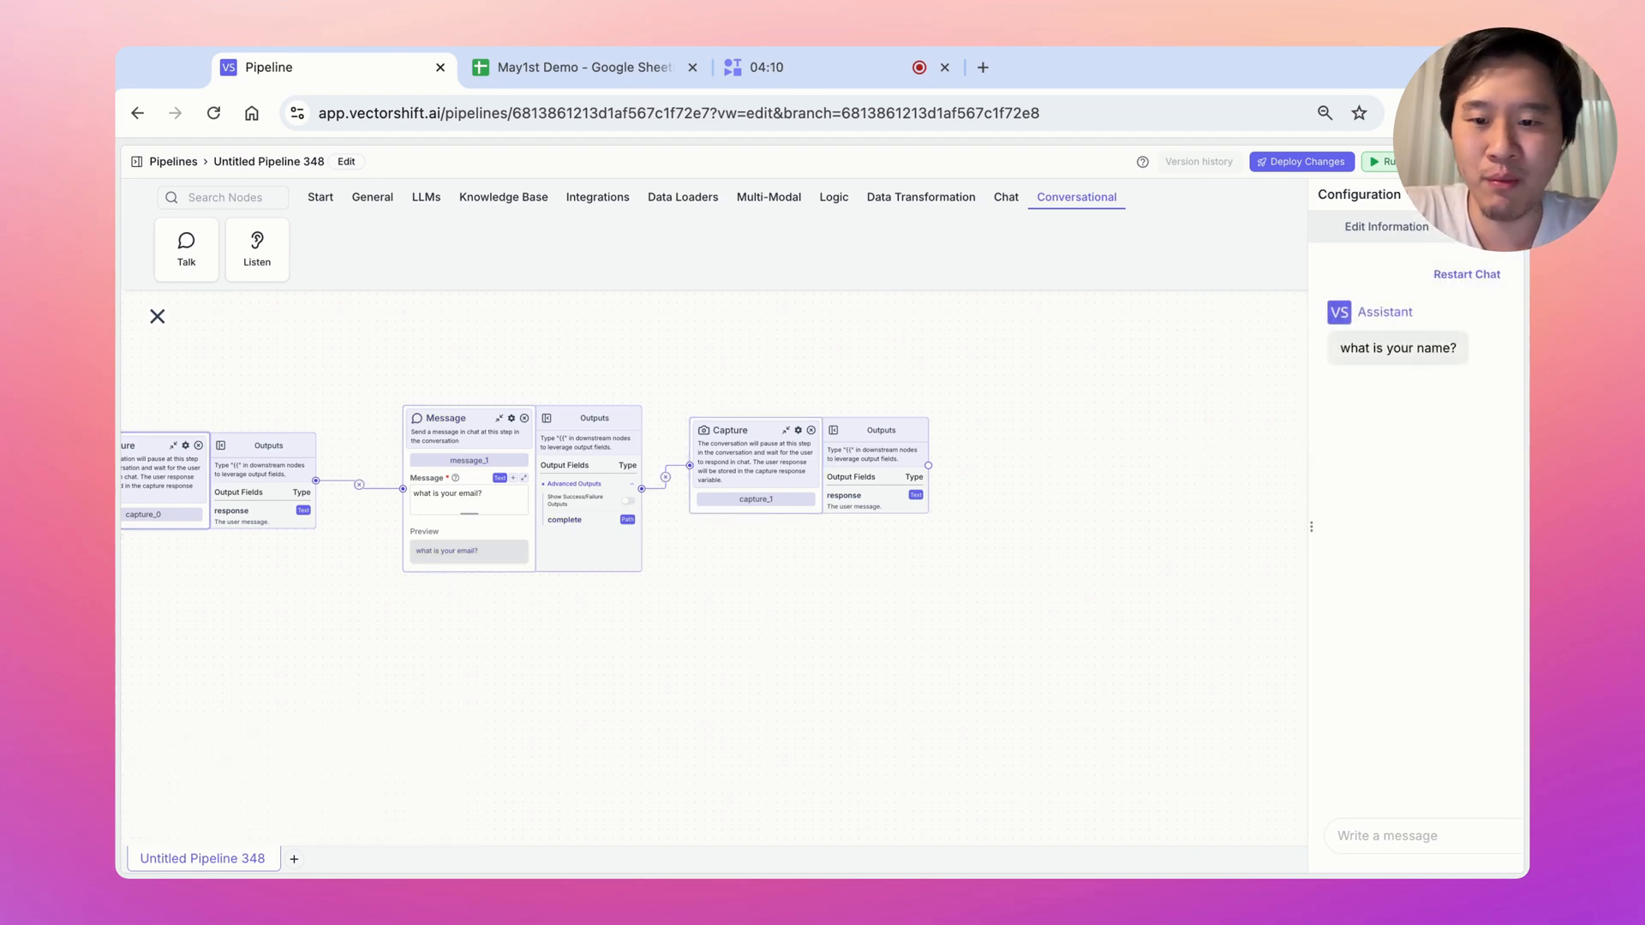
drag(784, 634, 1065, 606)
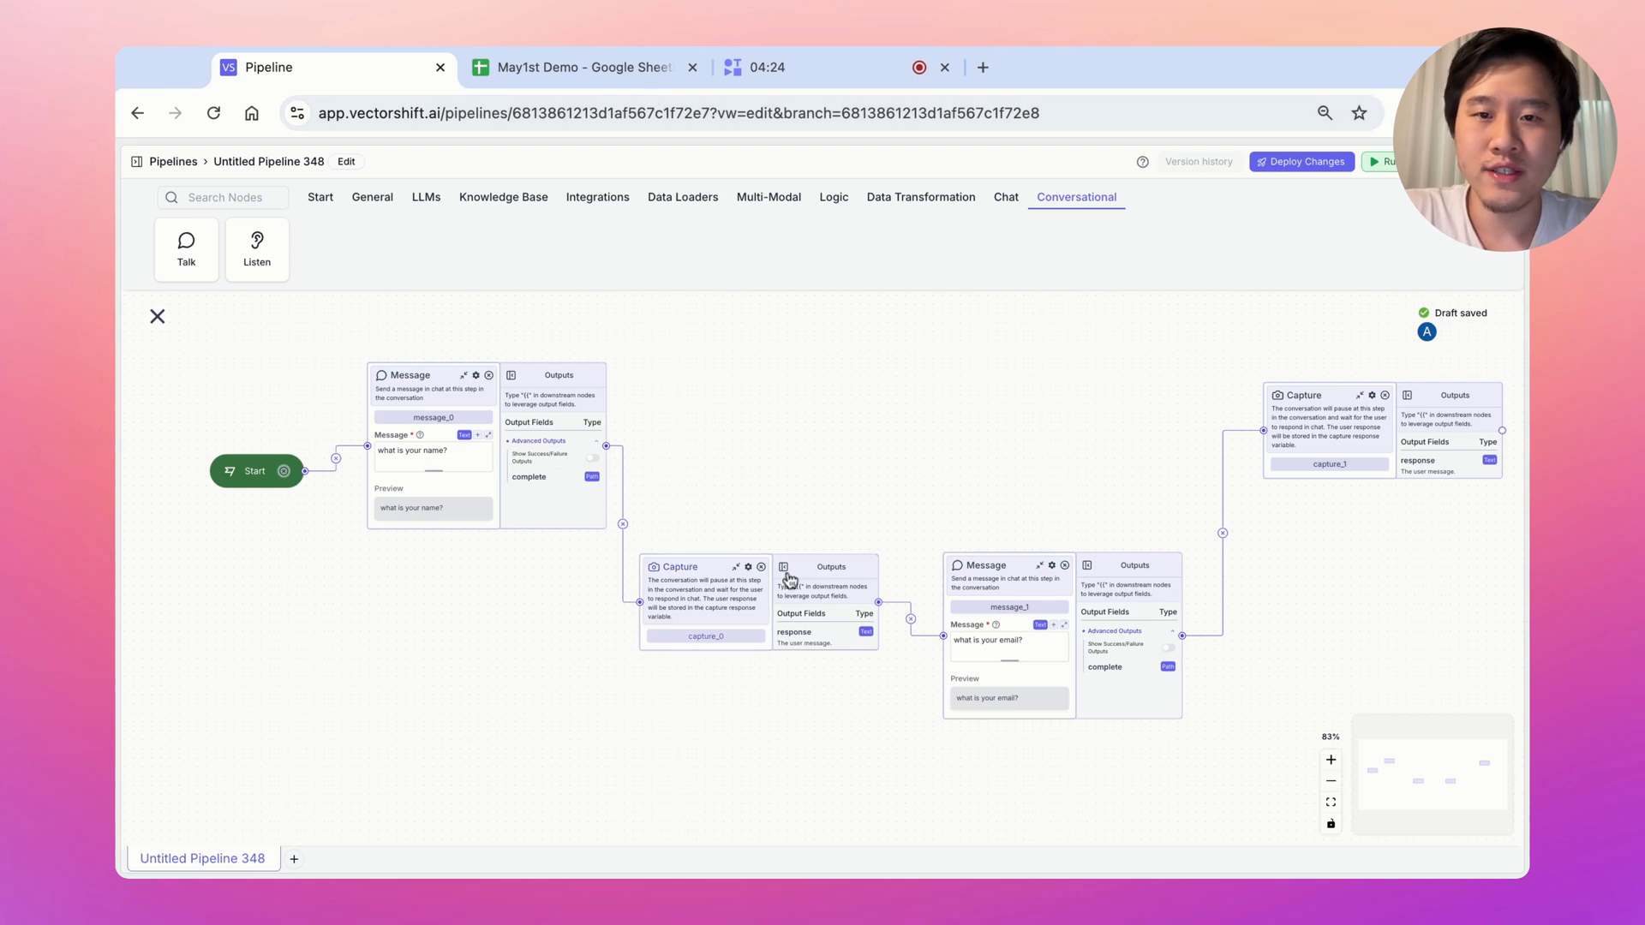
click(553, 68)
drag(203, 302, 203, 512)
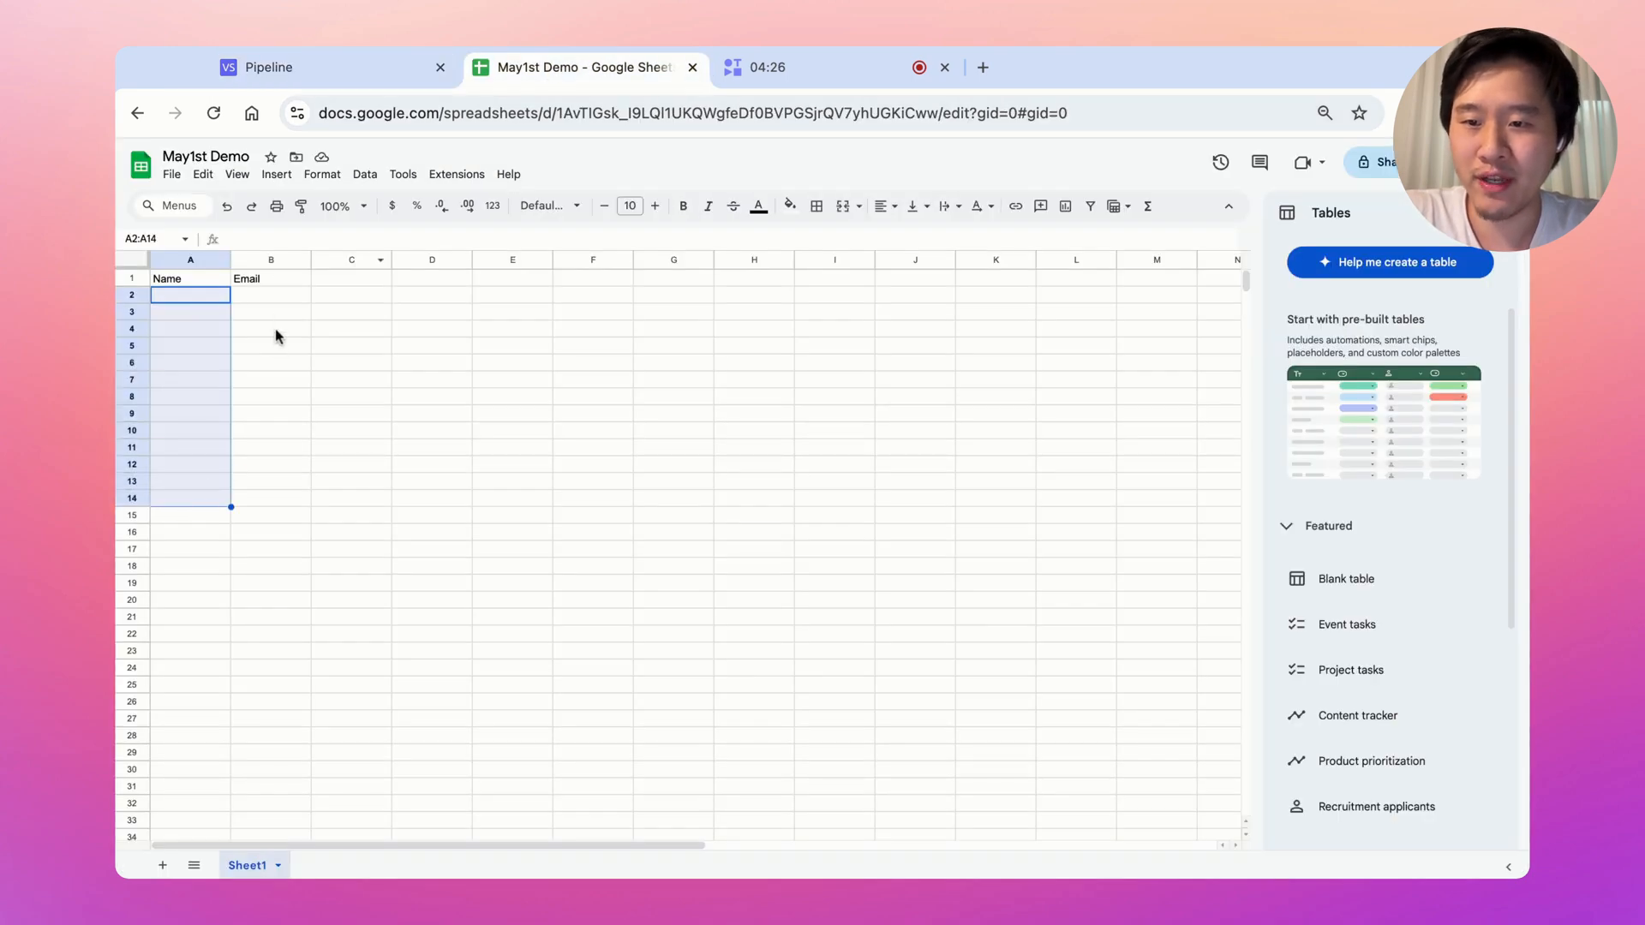
drag(275, 330, 273, 514)
click(305, 77)
scroll(857, 441, right, 5)
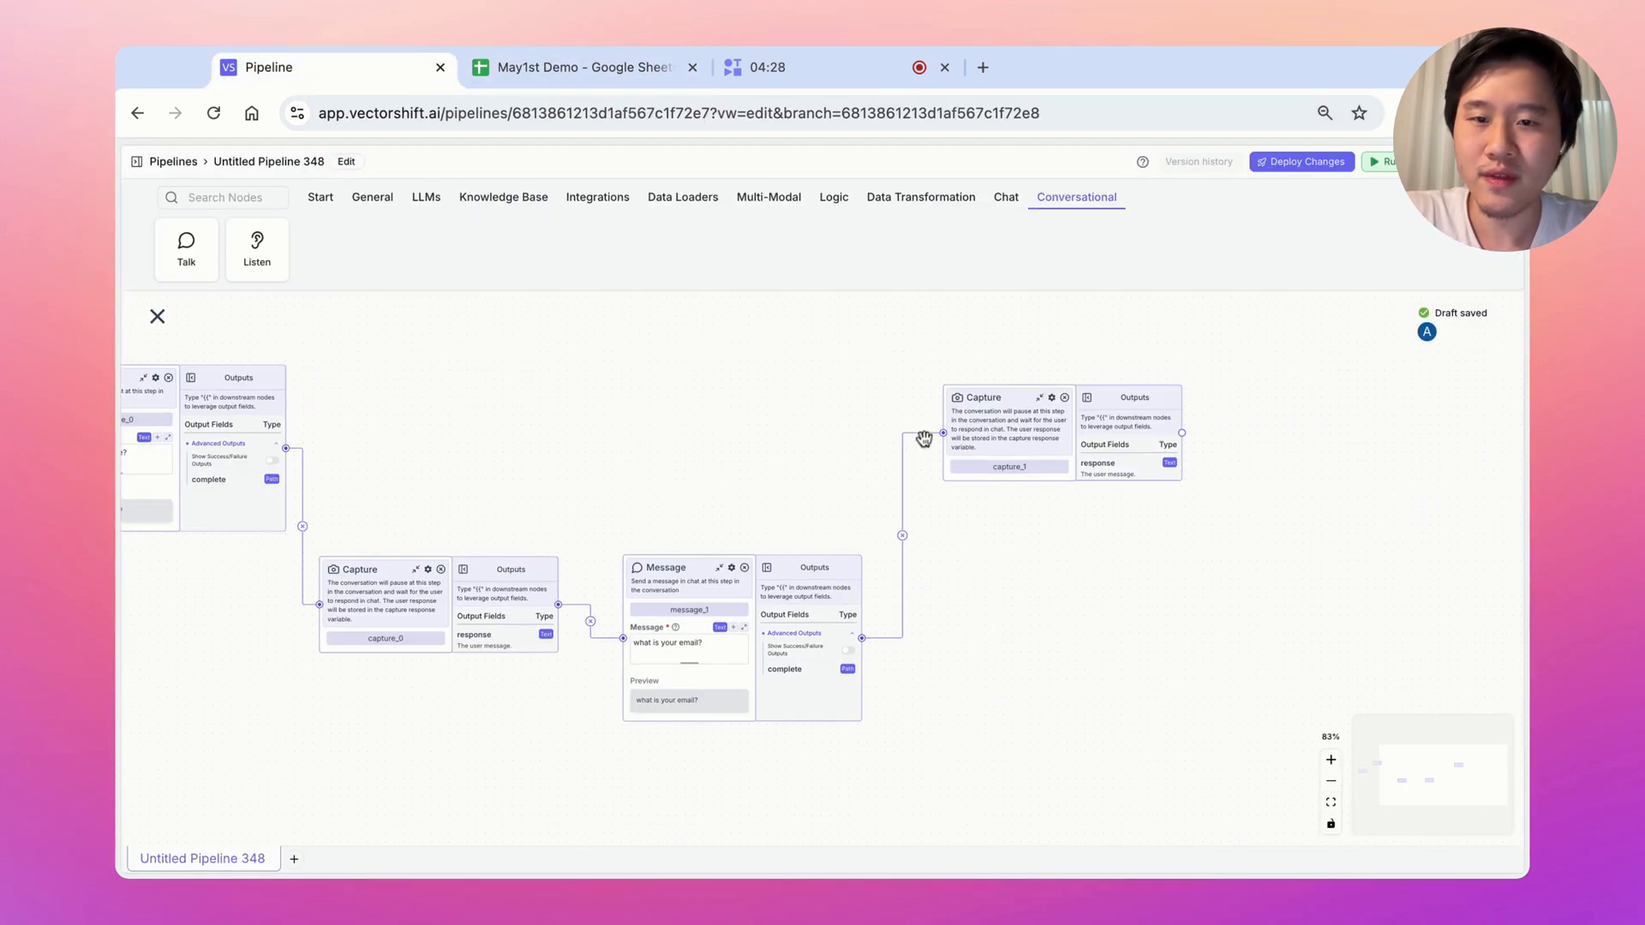
Add a Google Sheets node set to Add New Row on May1st Demo, Sheet1
click(569, 196)
click(769, 241)
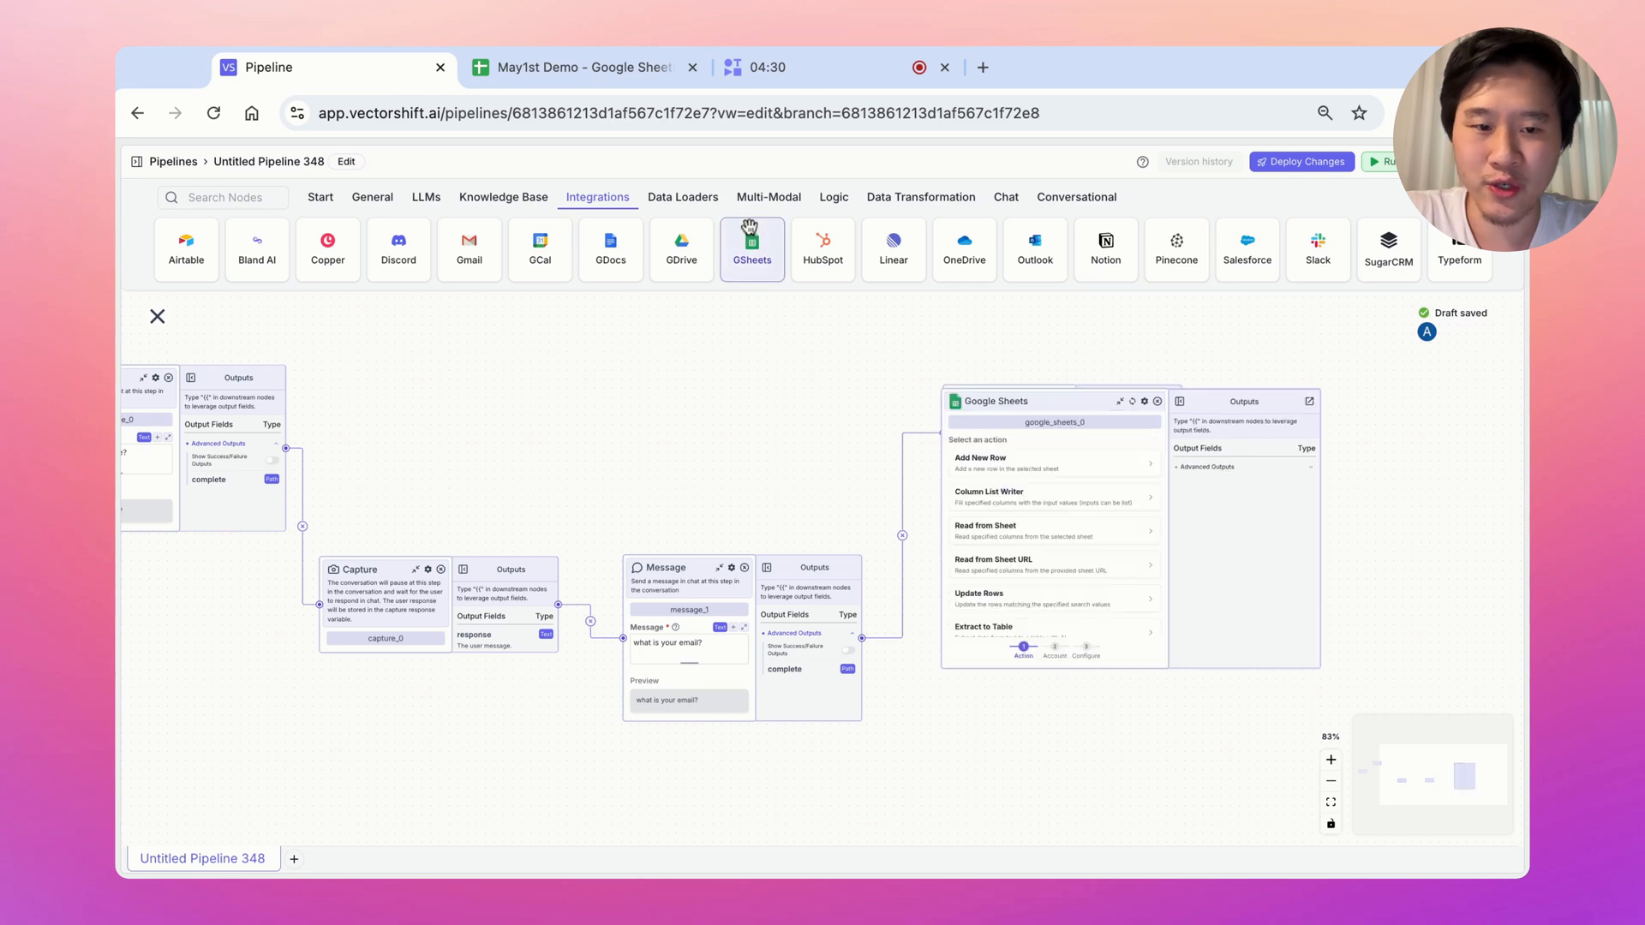
click(1073, 461)
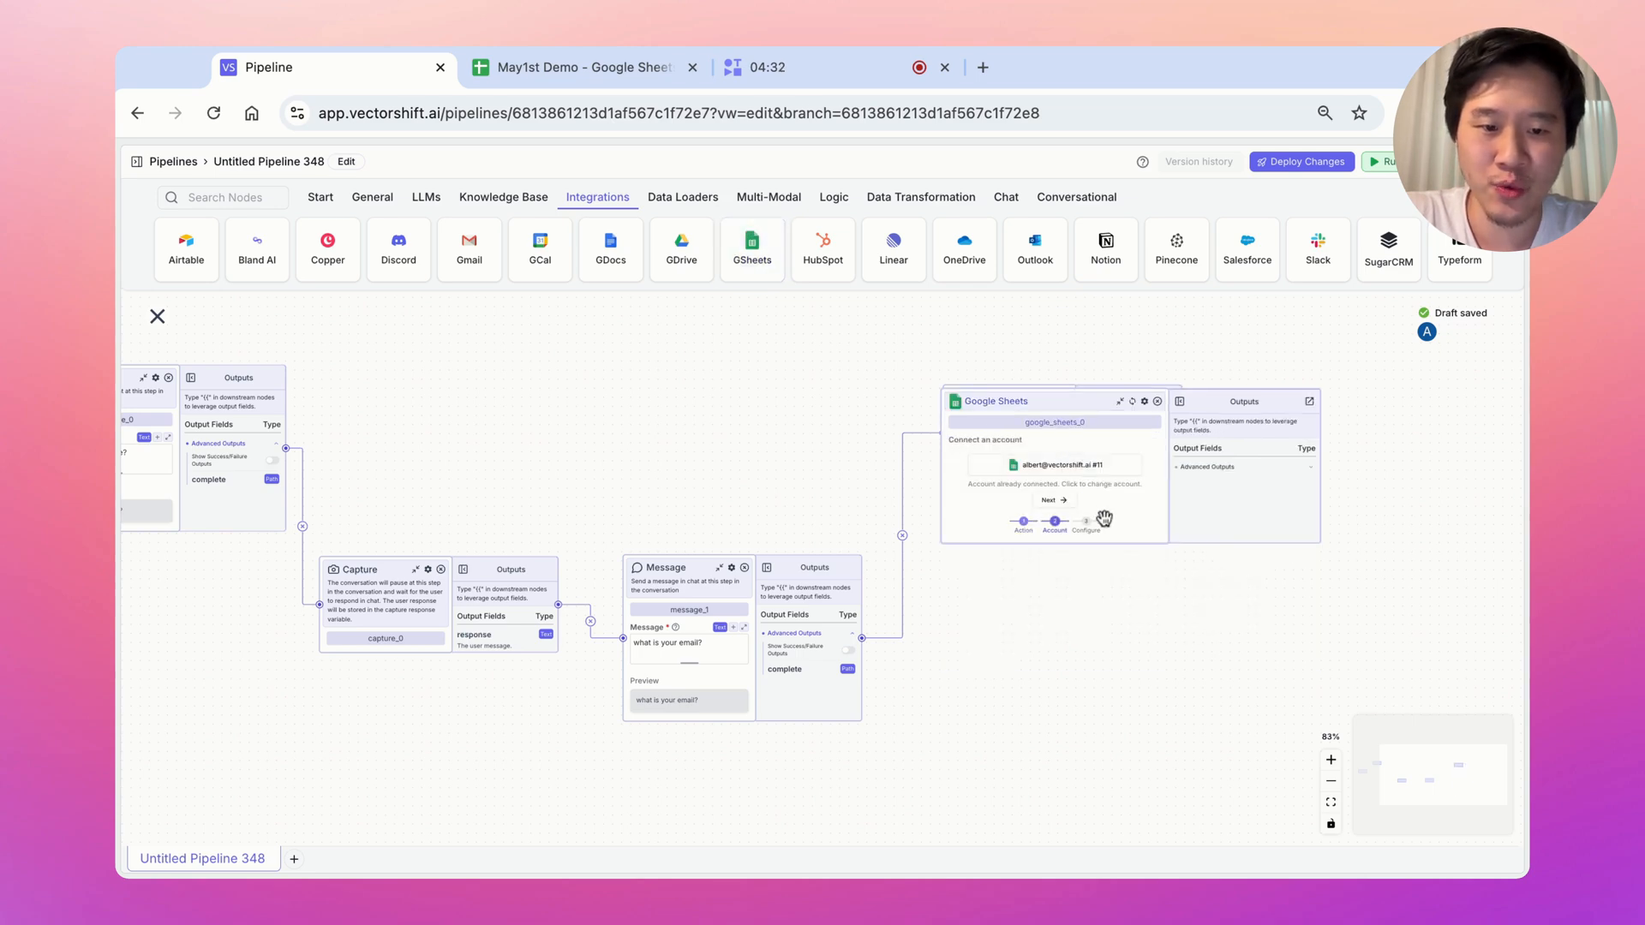
click(1063, 500)
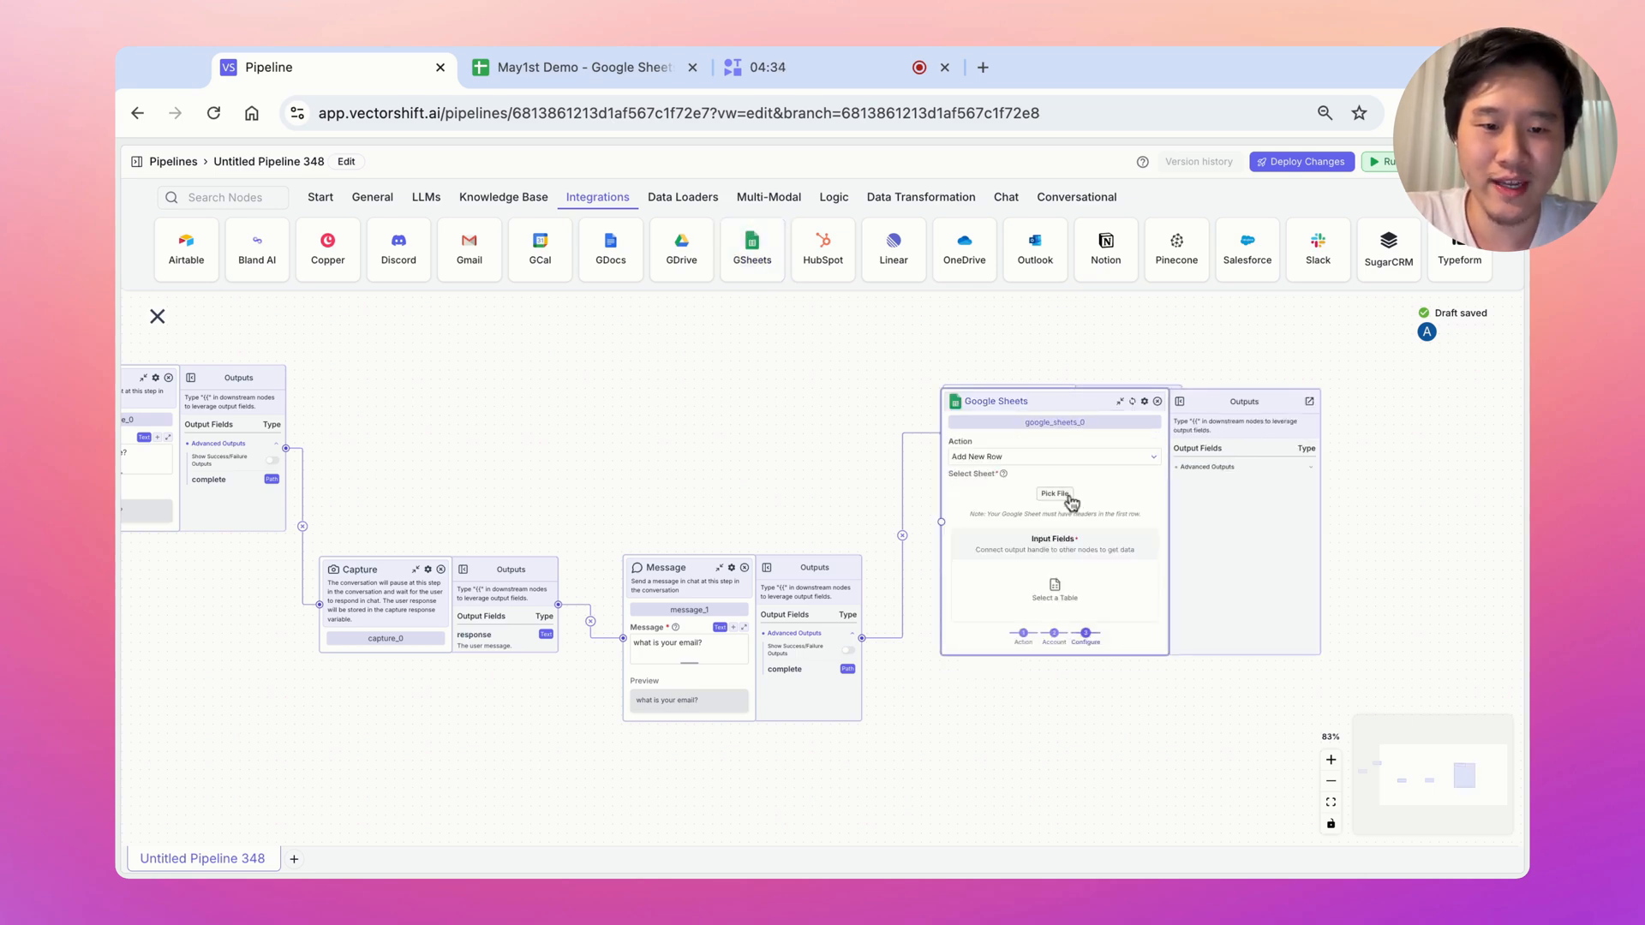
click(1067, 497)
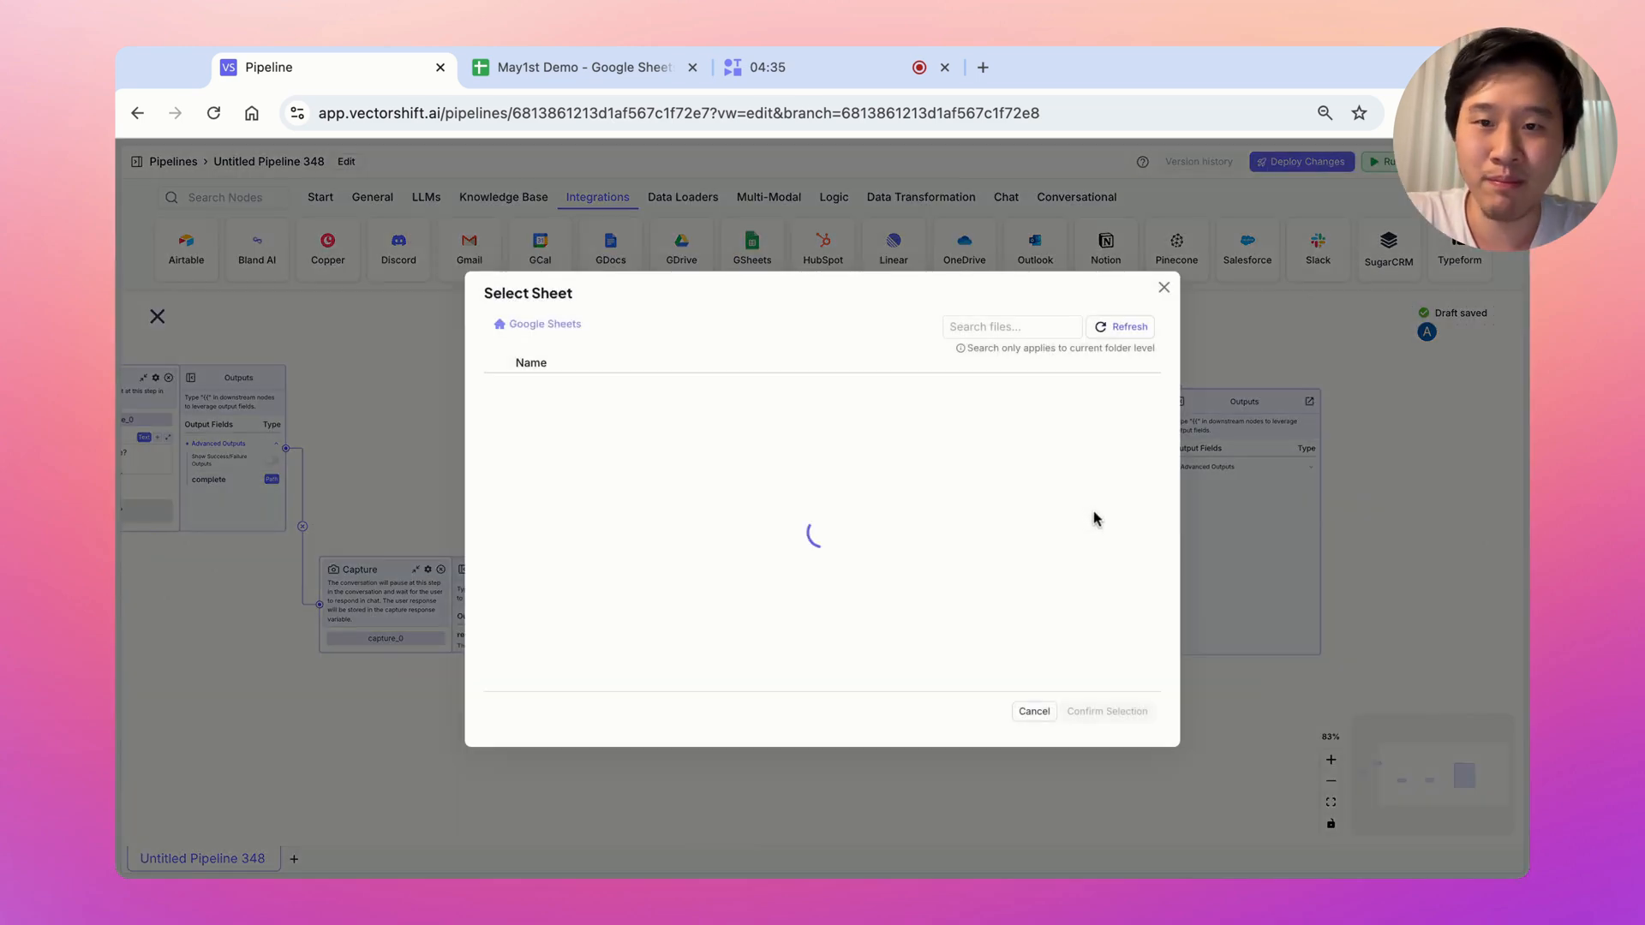
click(1056, 328)
text(may)
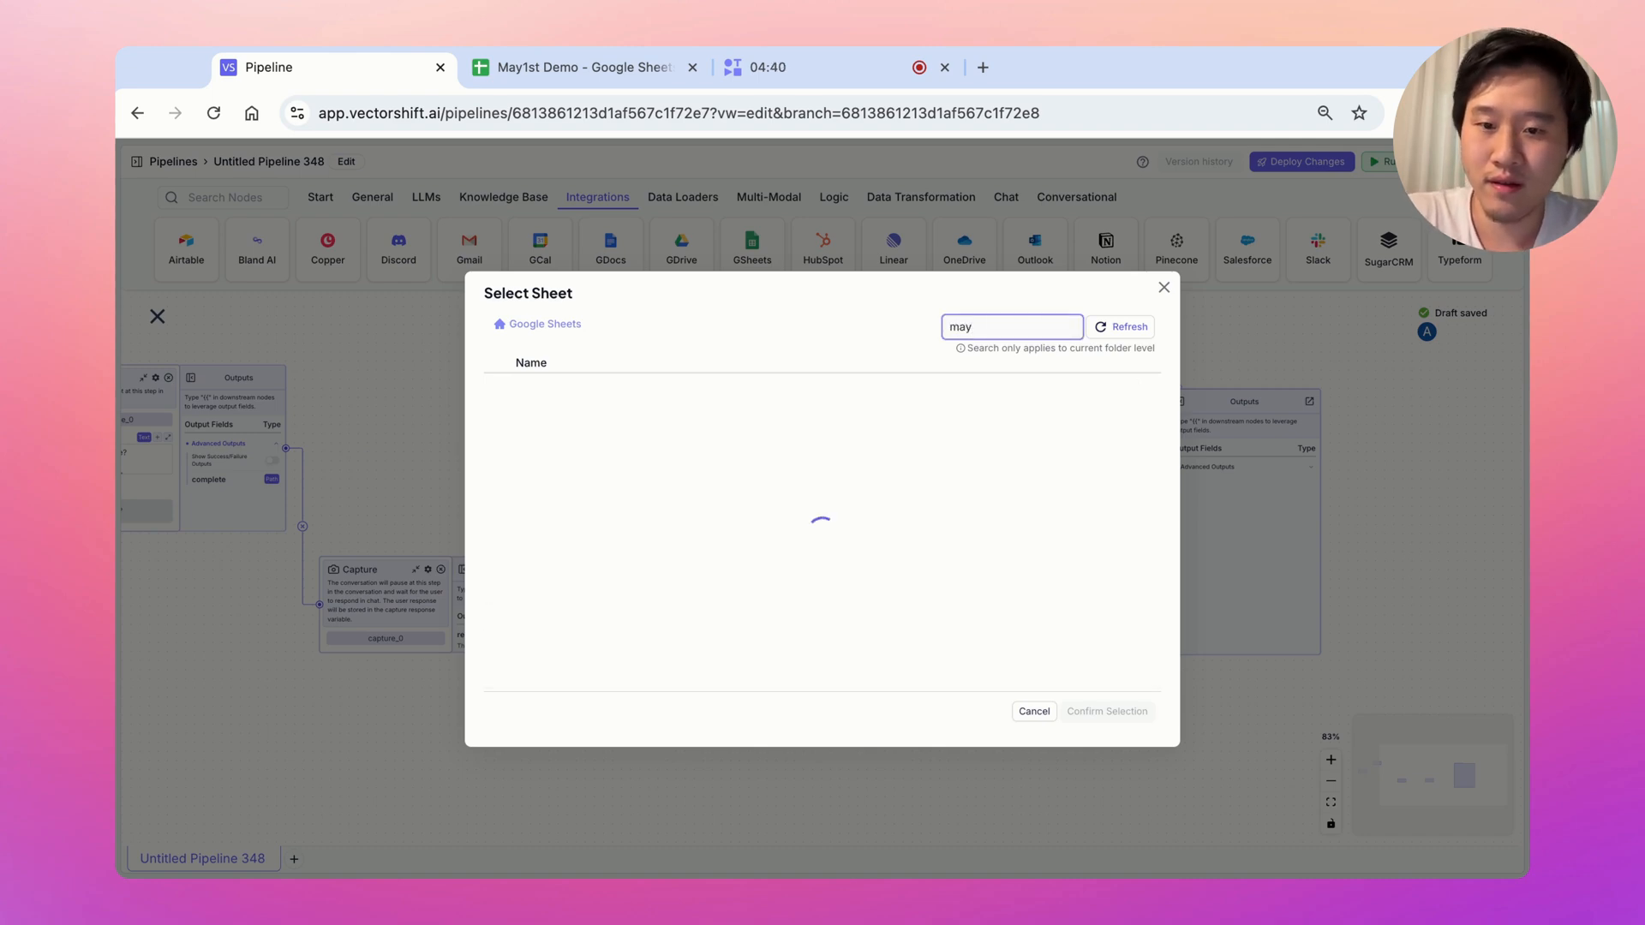
click(1111, 416)
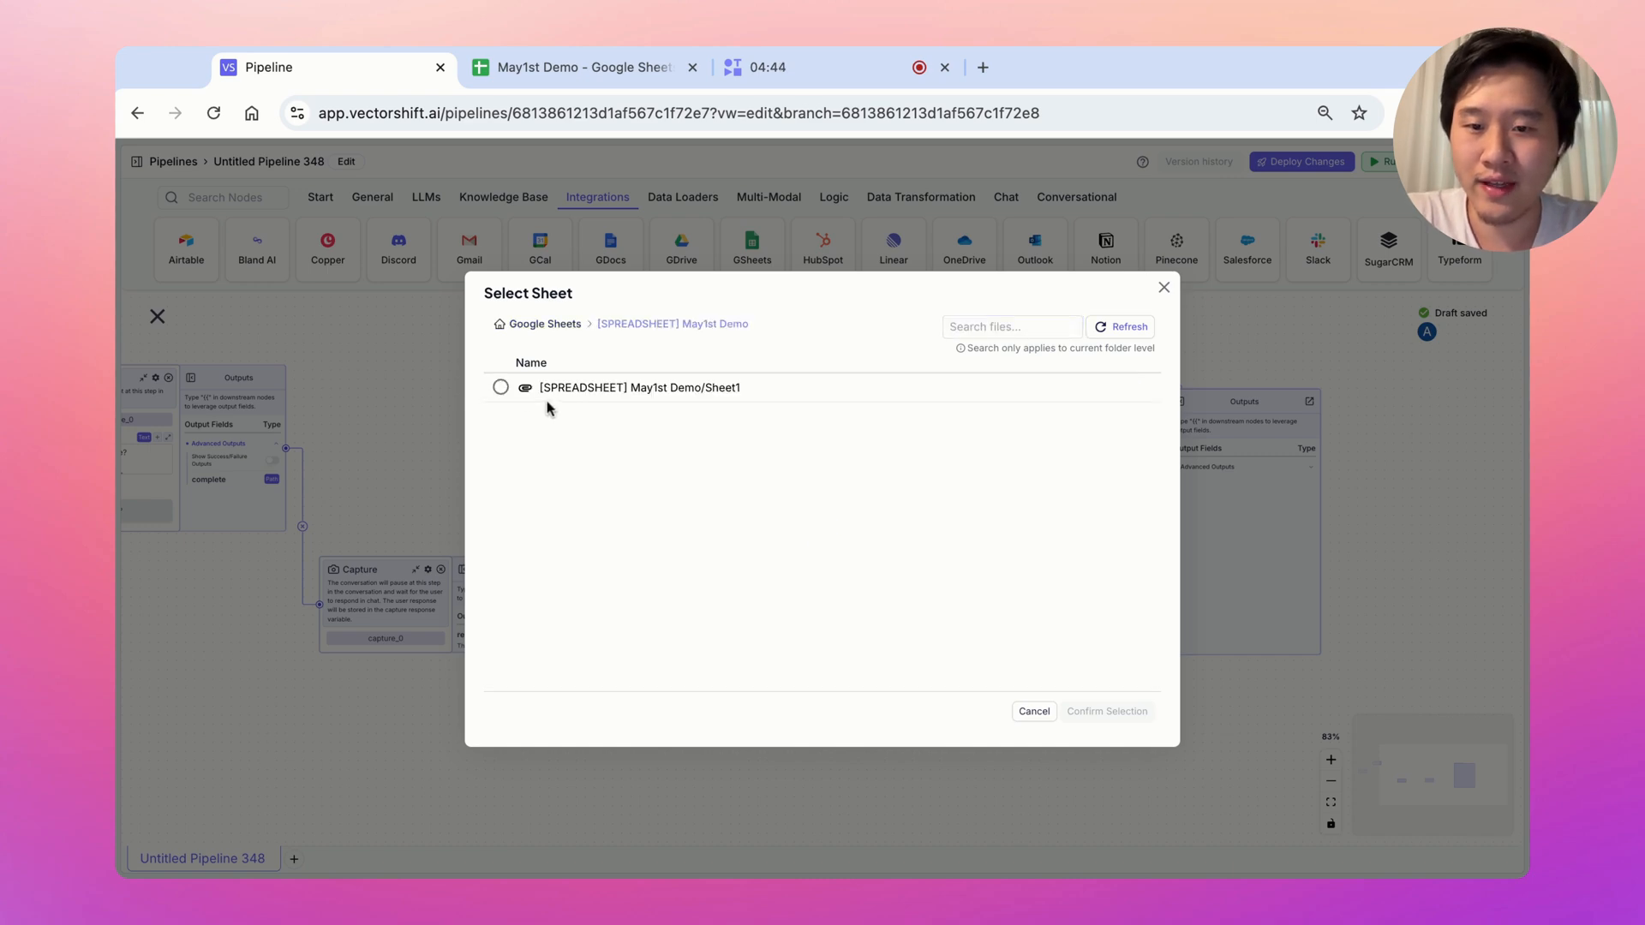
click(503, 389)
click(1087, 712)
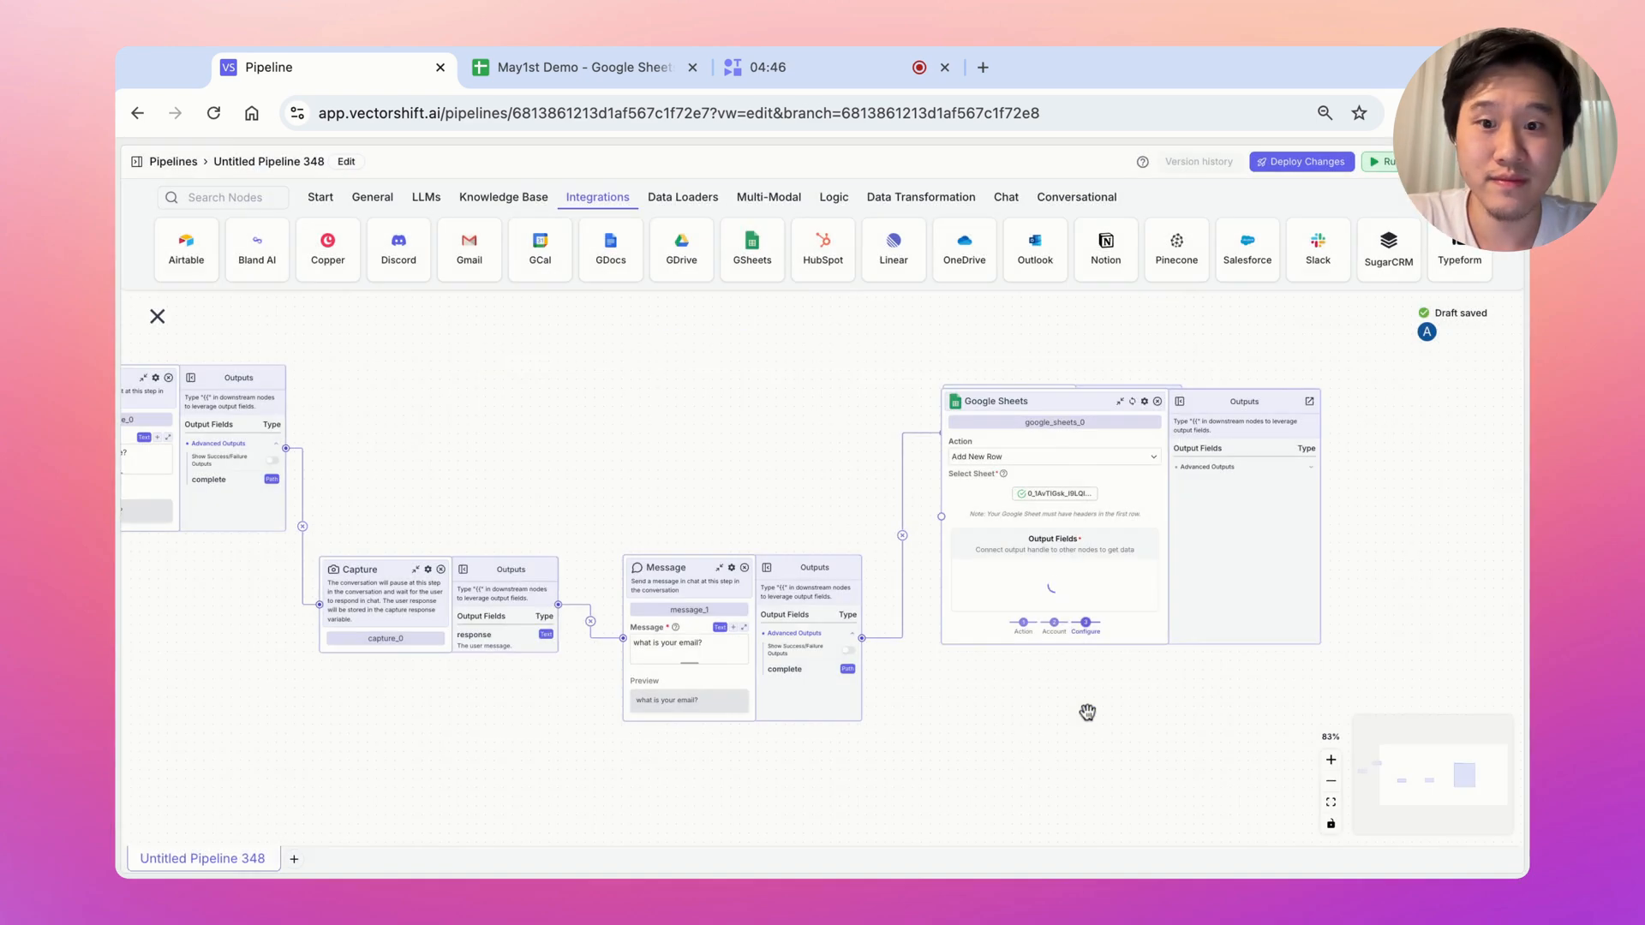
Map the Google Sheets Name field to capture_0.response
drag(991, 572, 1171, 589)
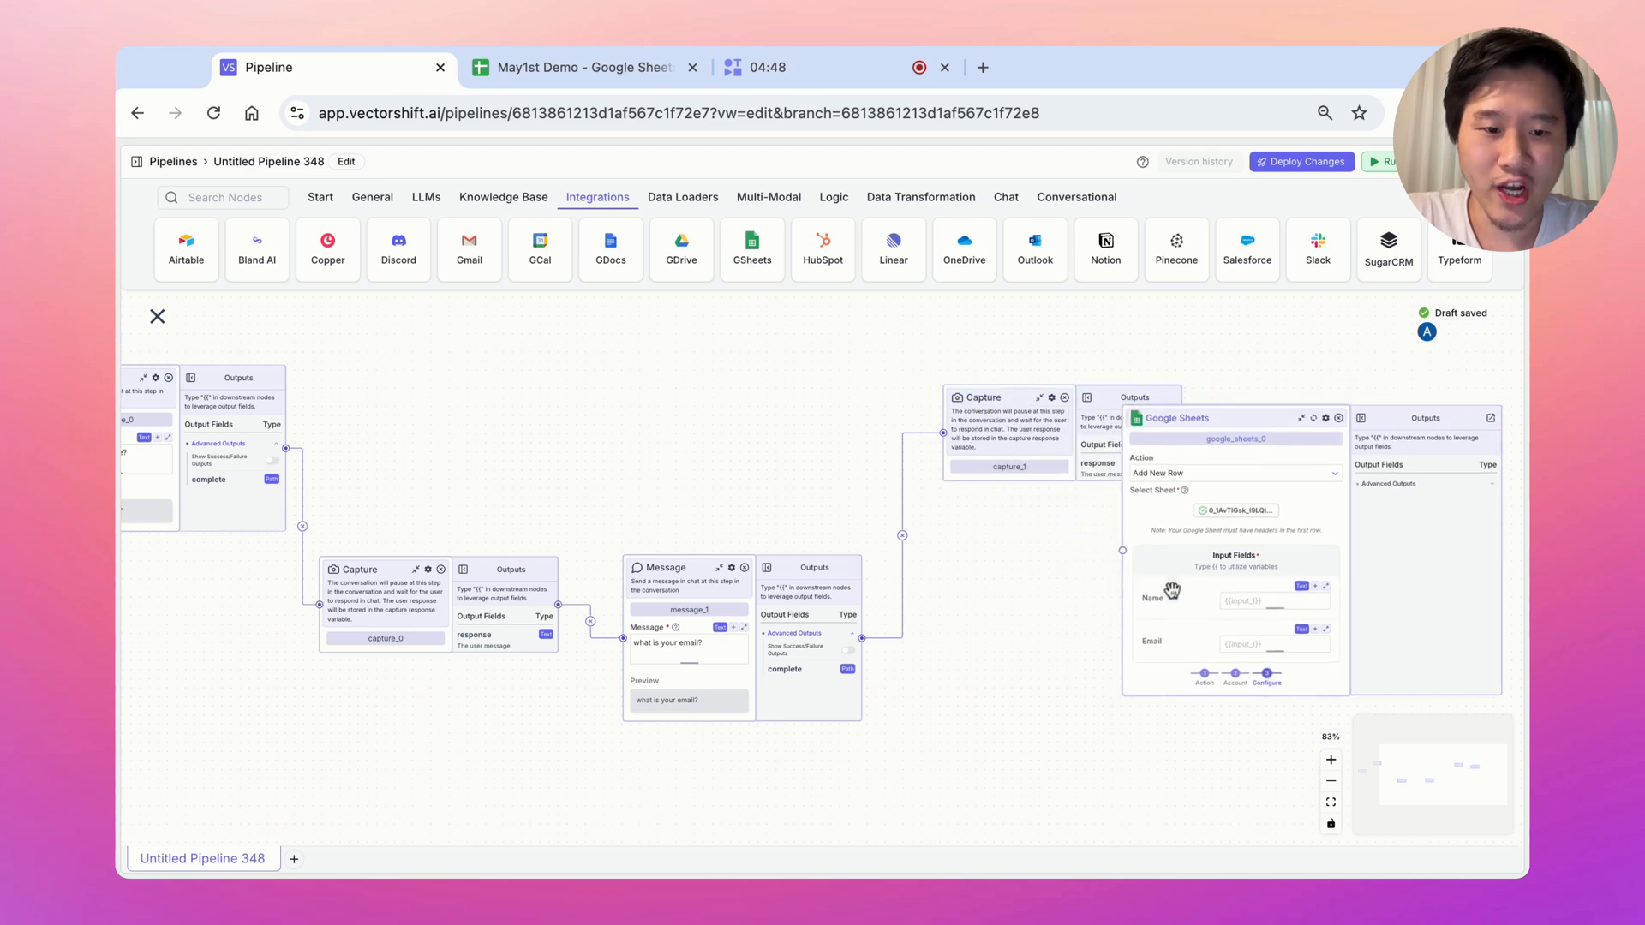
drag(1177, 425, 686, 365)
drag(501, 378, 768, 394)
click(1002, 556)
text({{)
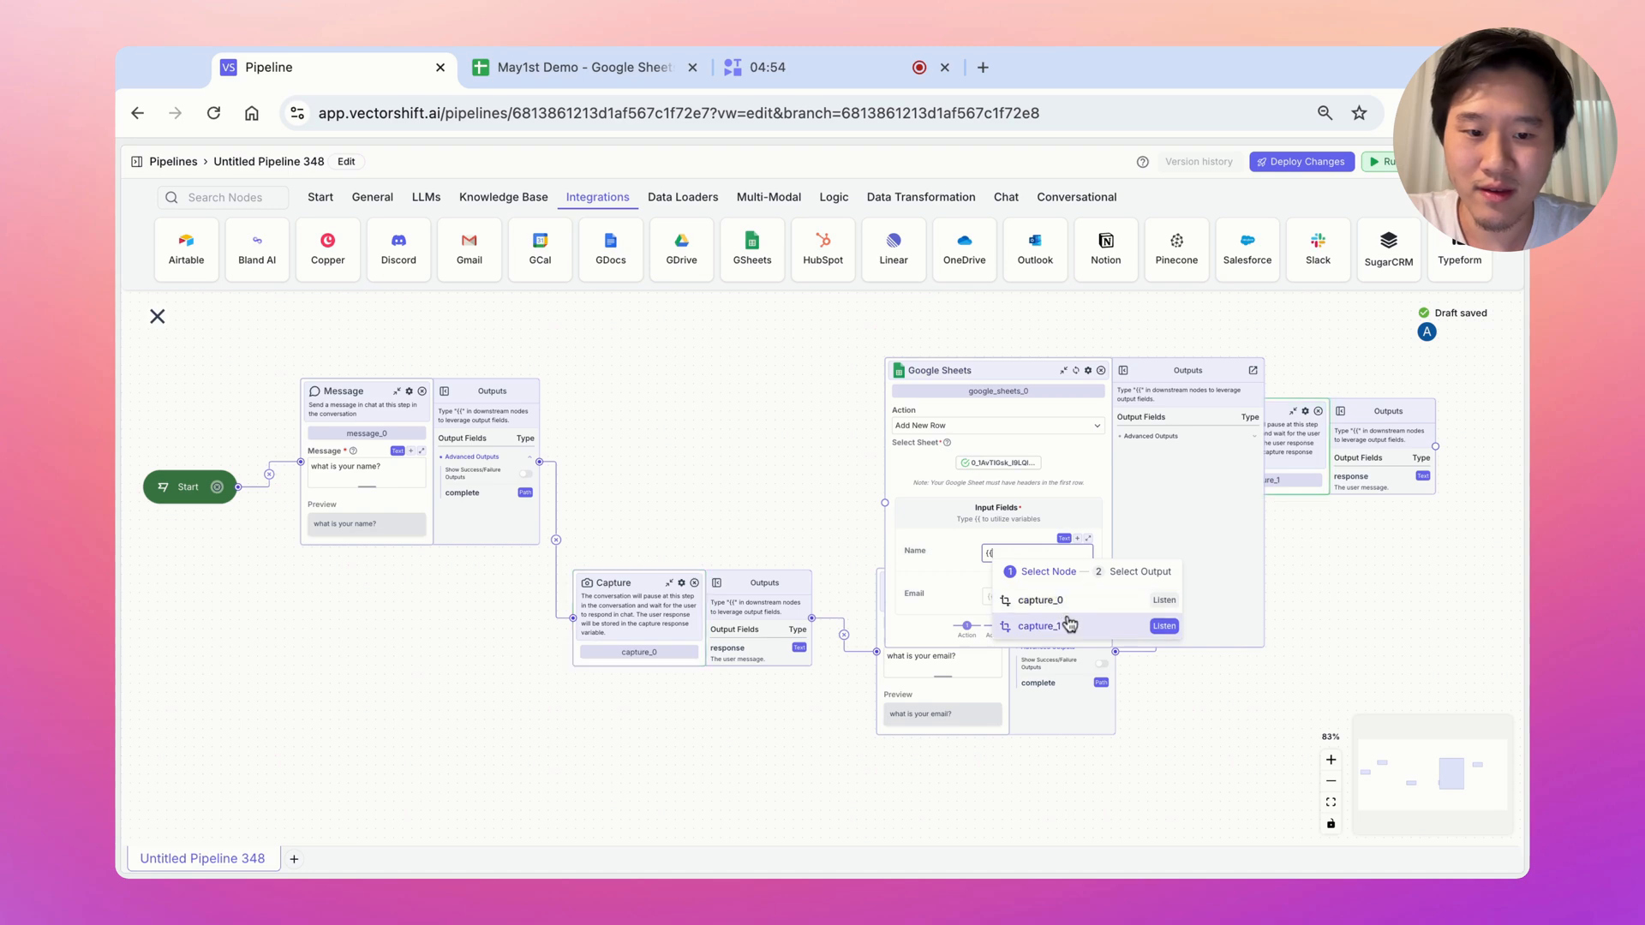
click(1047, 600)
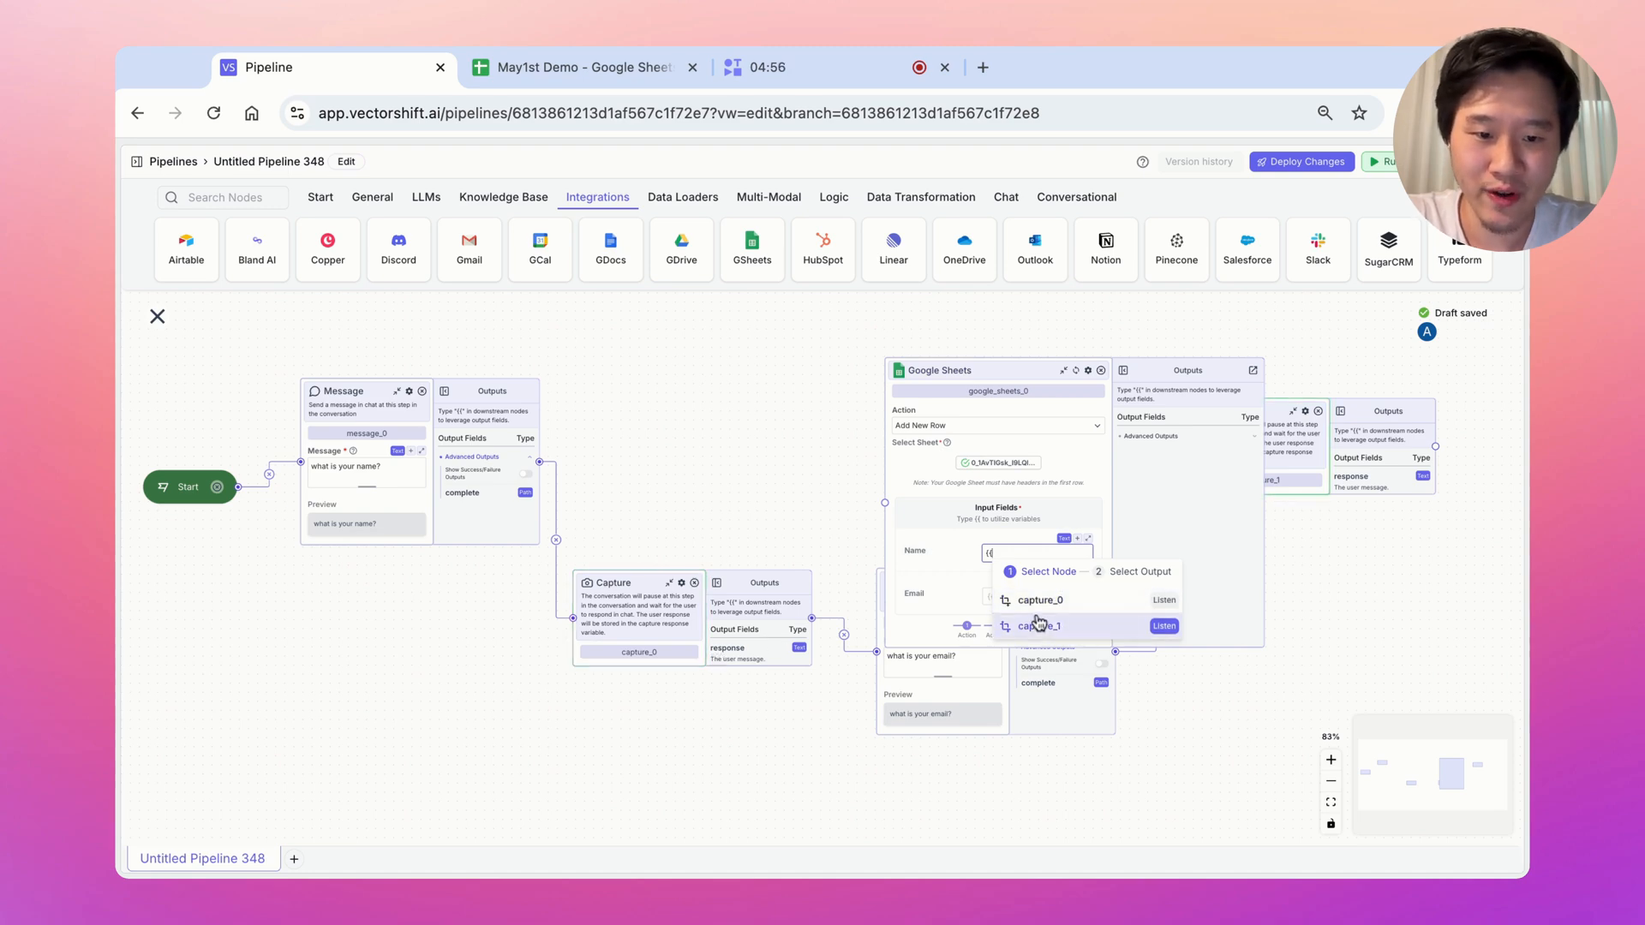
click(1087, 602)
Map the Google Sheets Email field to capture_1.response
drag(976, 371, 1239, 332)
drag(1268, 675, 920, 817)
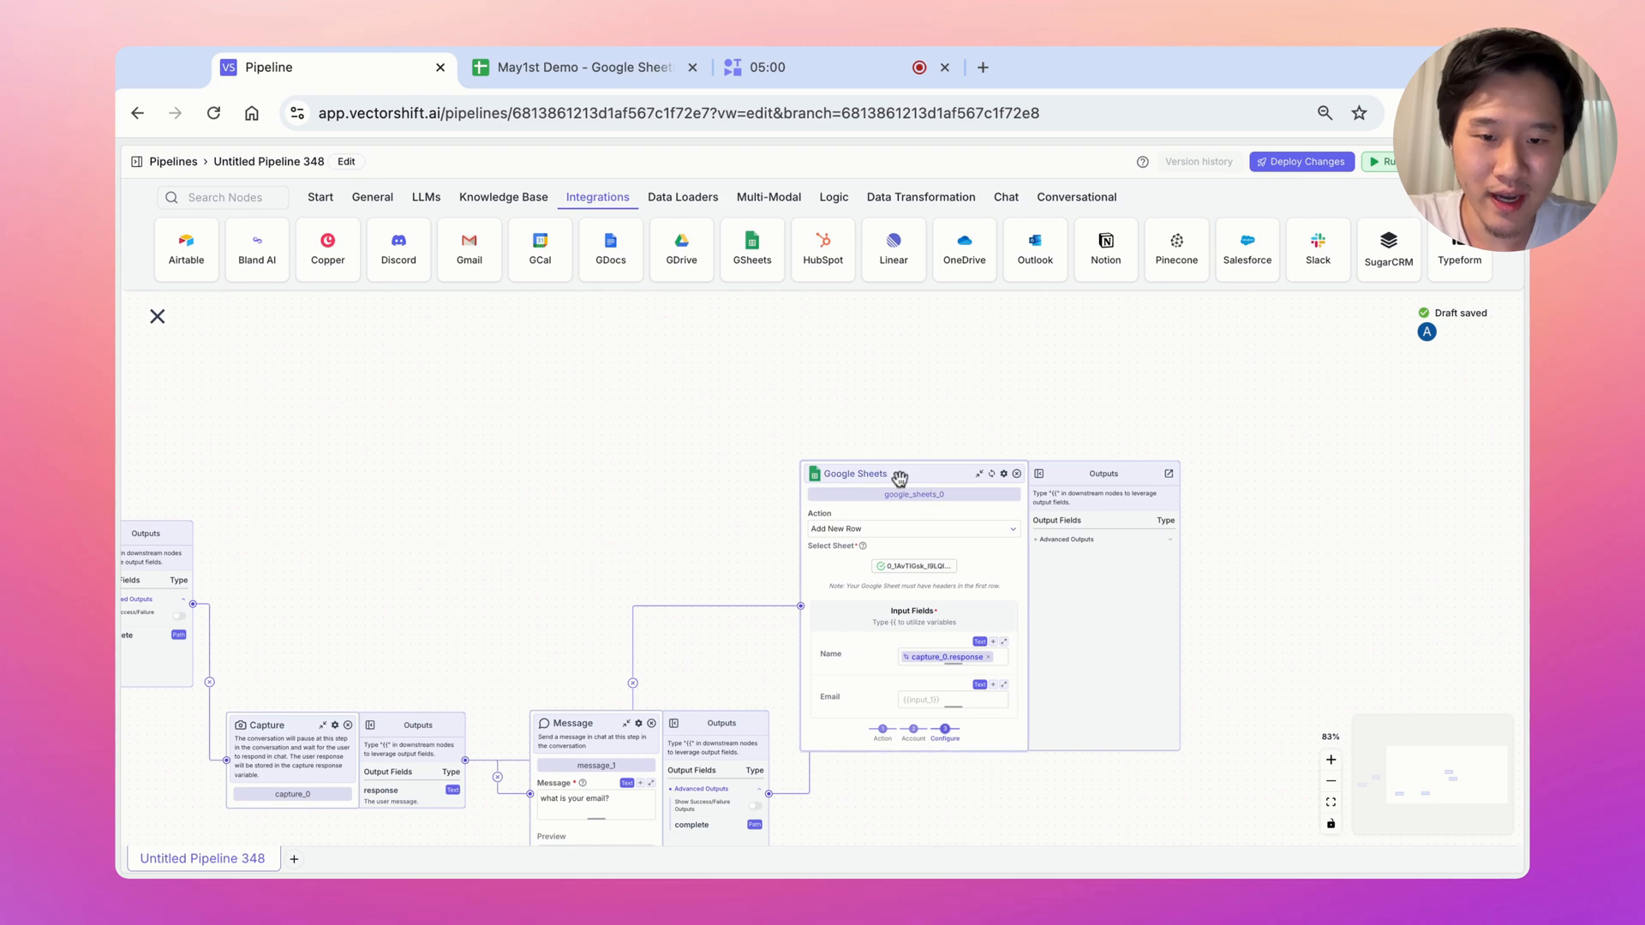
drag(896, 477, 1296, 389)
click(1324, 613)
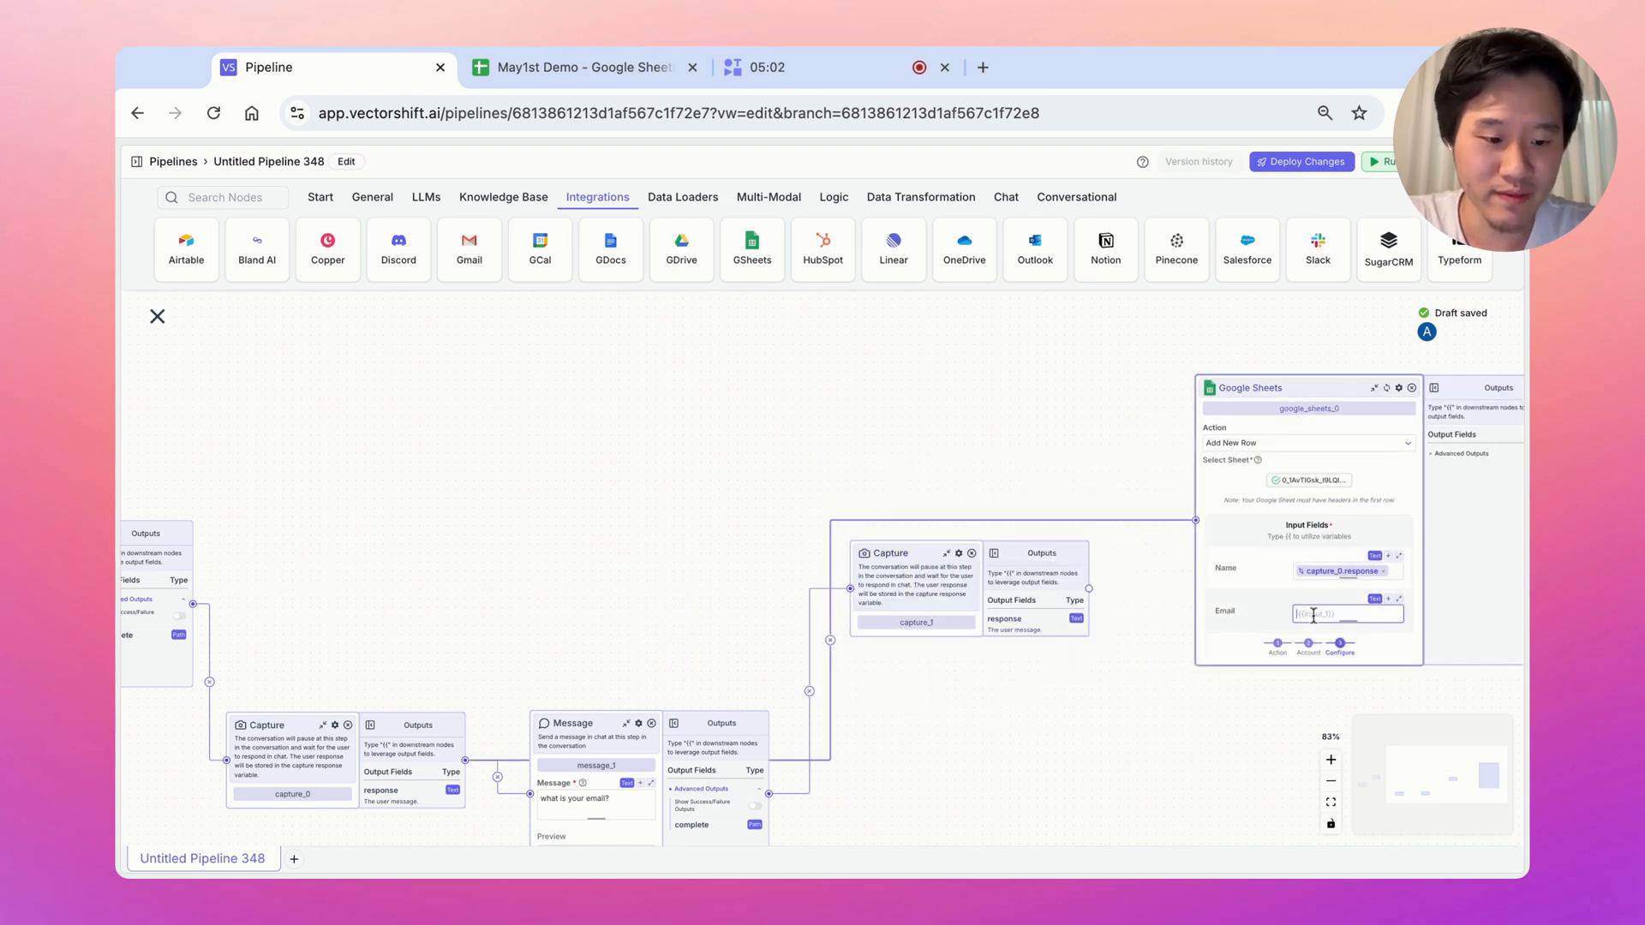
text({{)
click(1342, 685)
click(1371, 673)
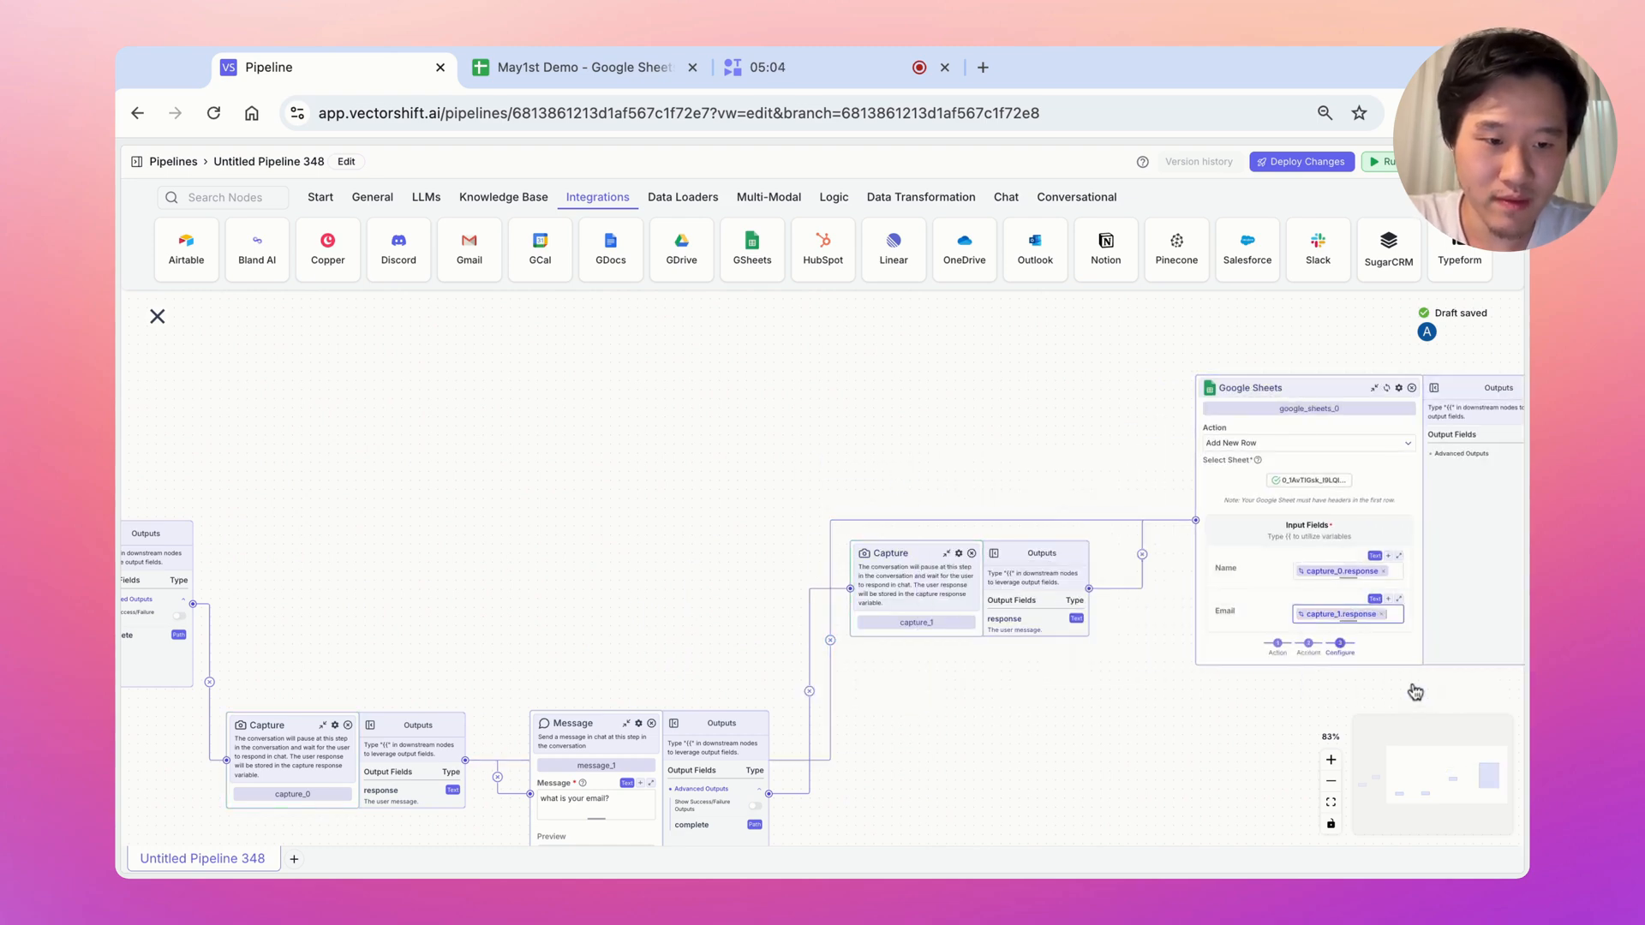
drag(1146, 382, 877, 382)
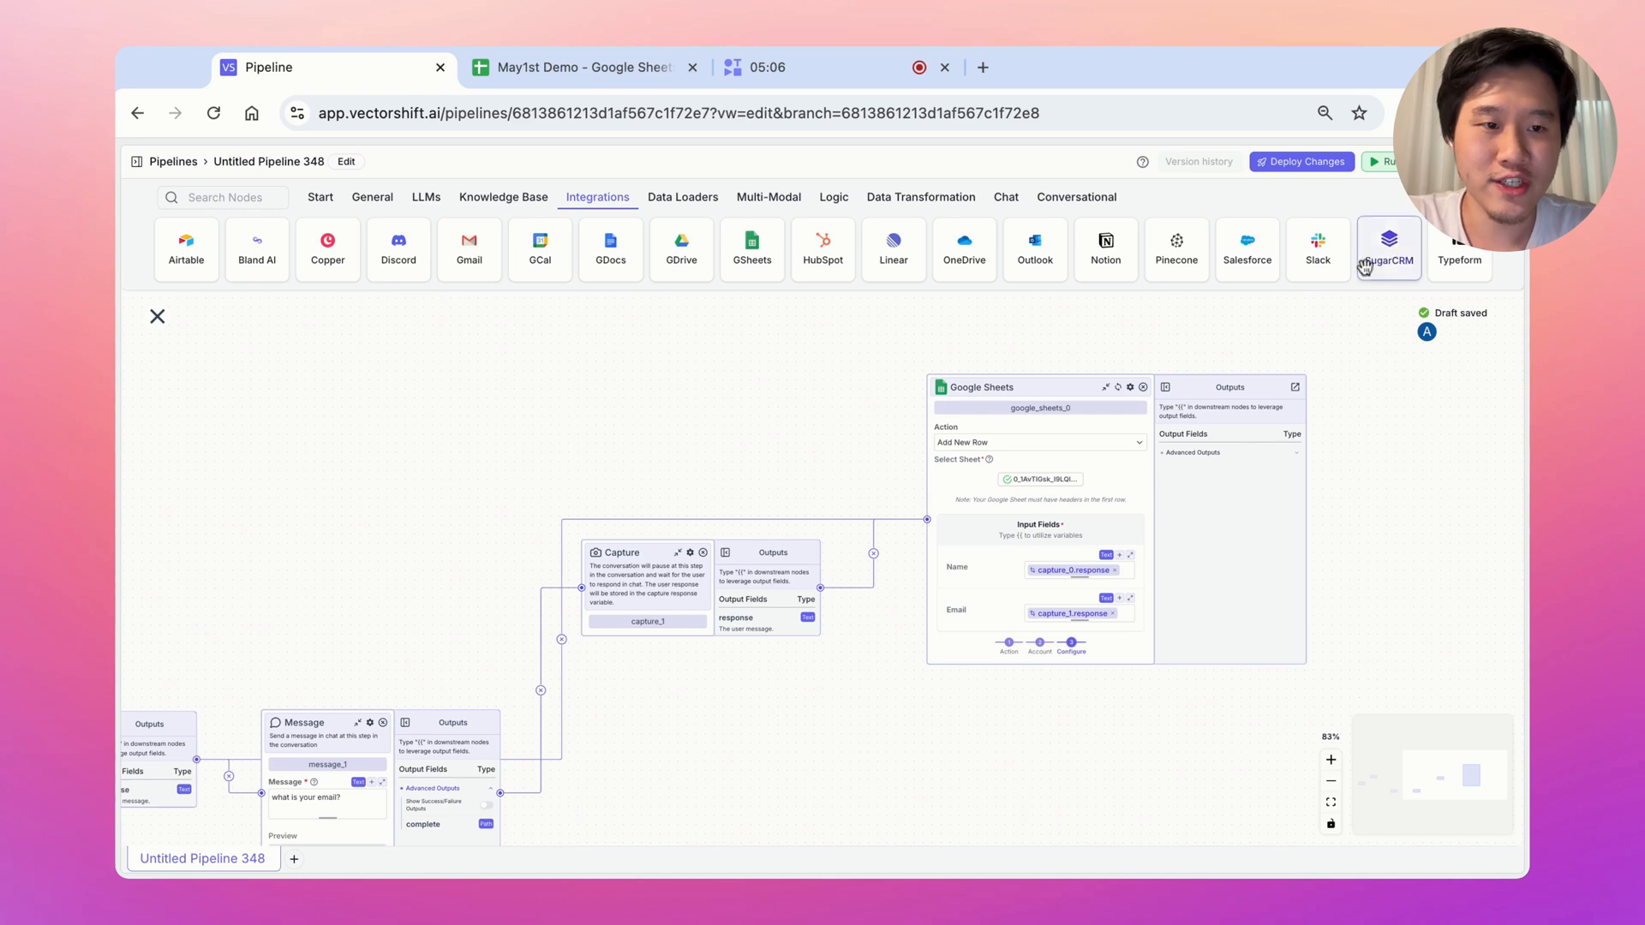
Rerun the test chat, answering with a full name and an email address
click(1385, 164)
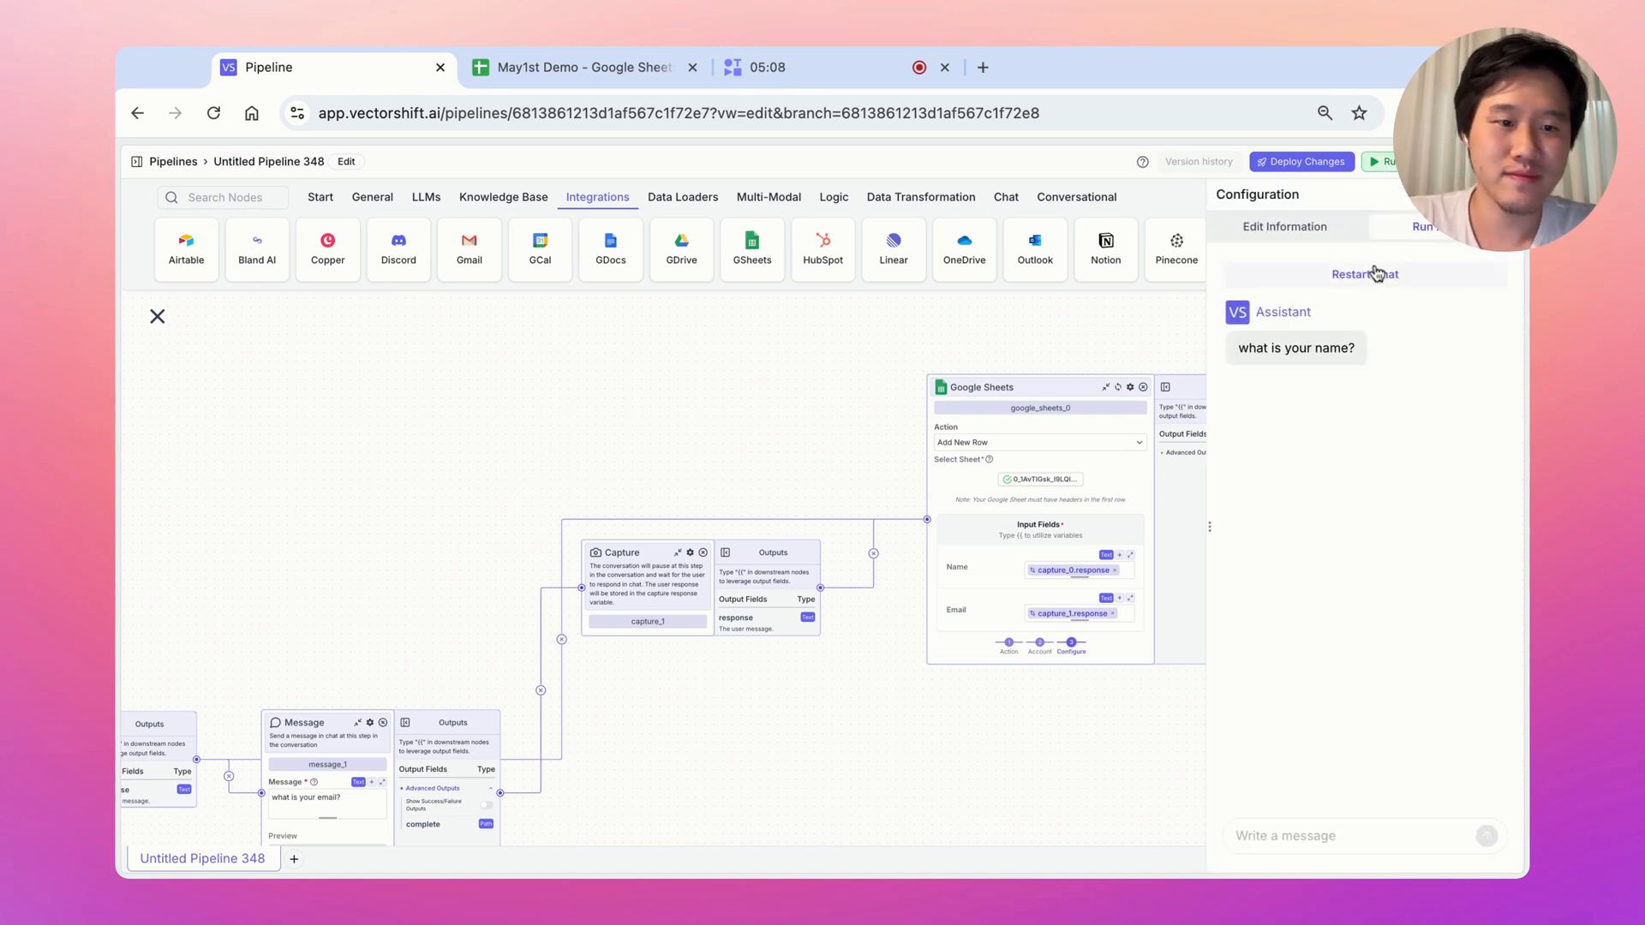
click(1376, 273)
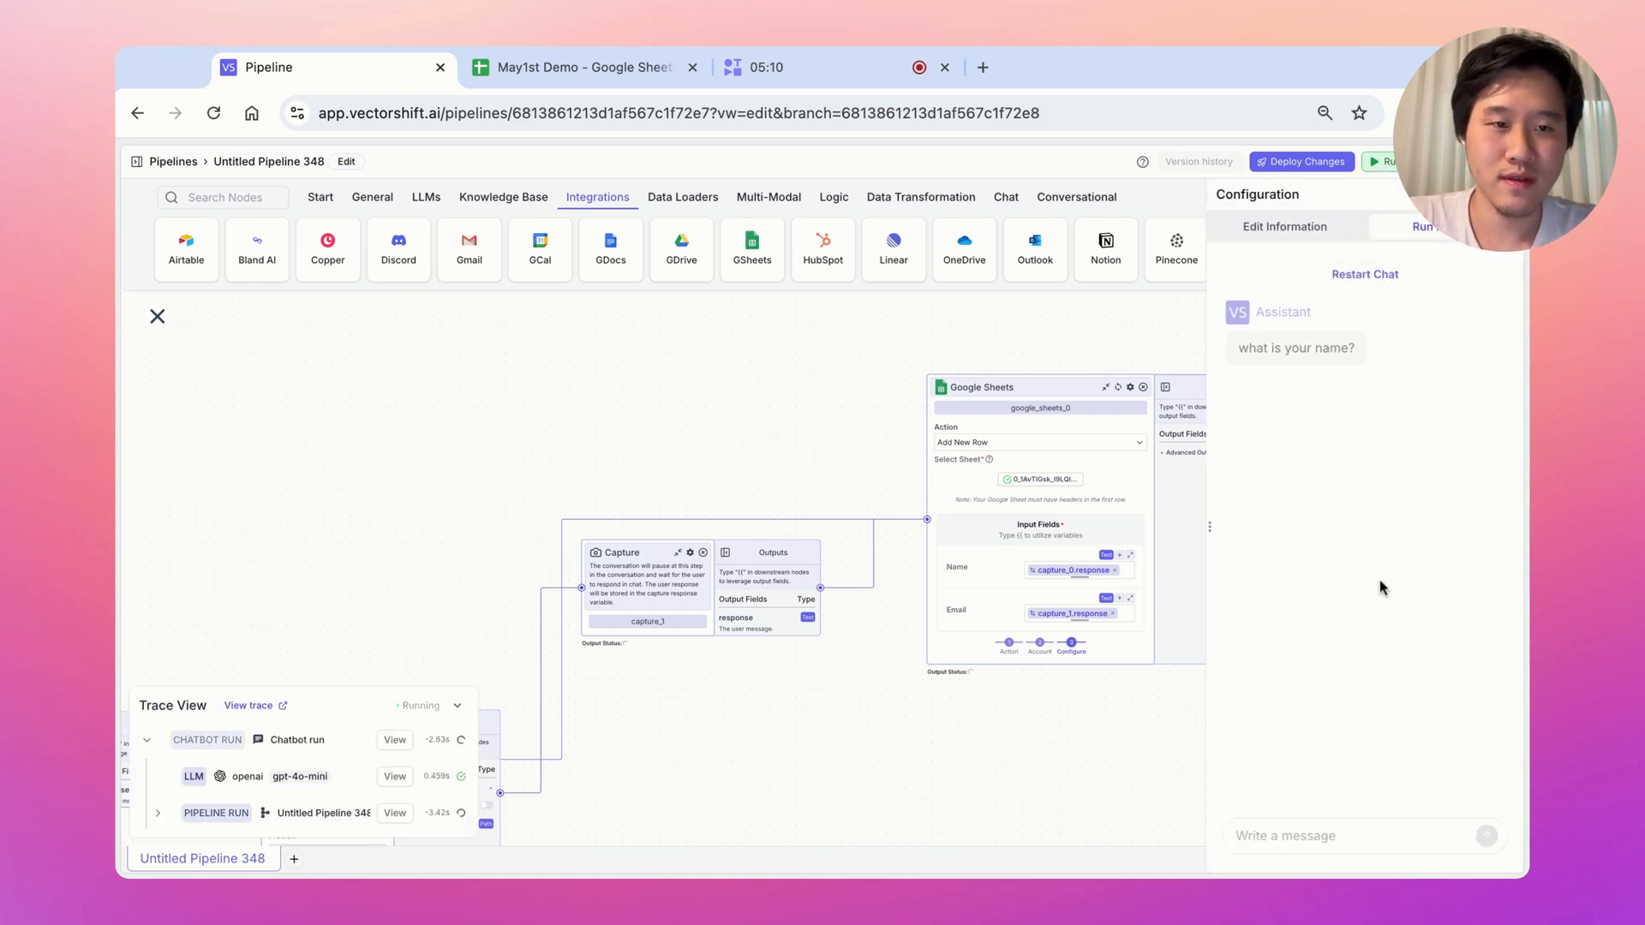
click(1310, 836)
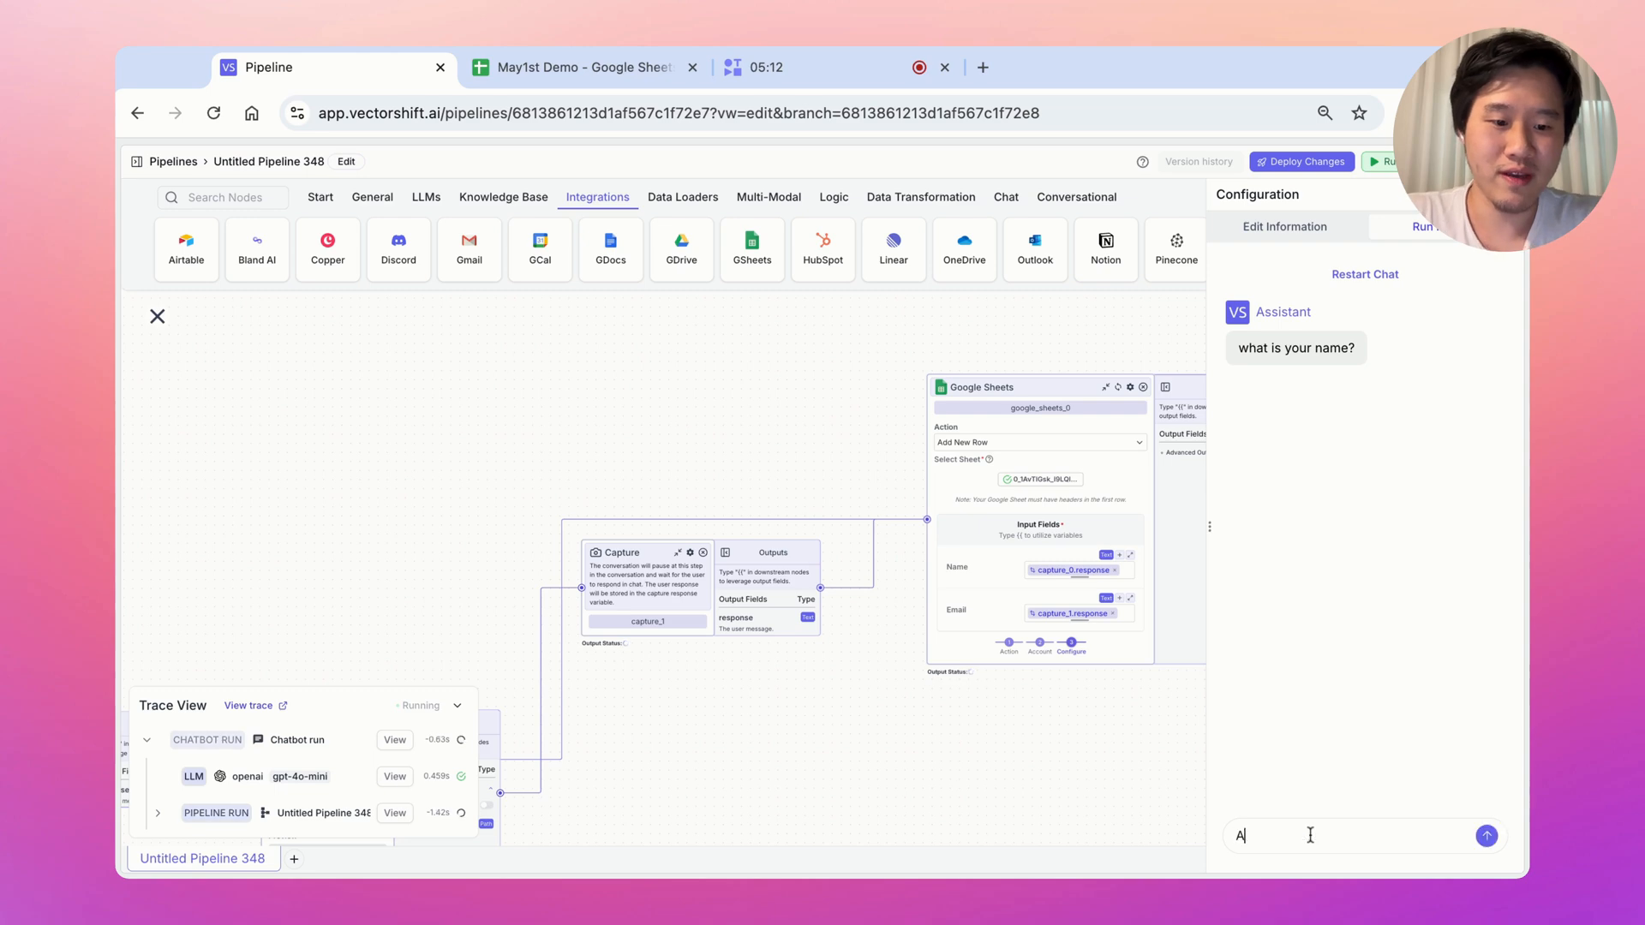
key(Return)
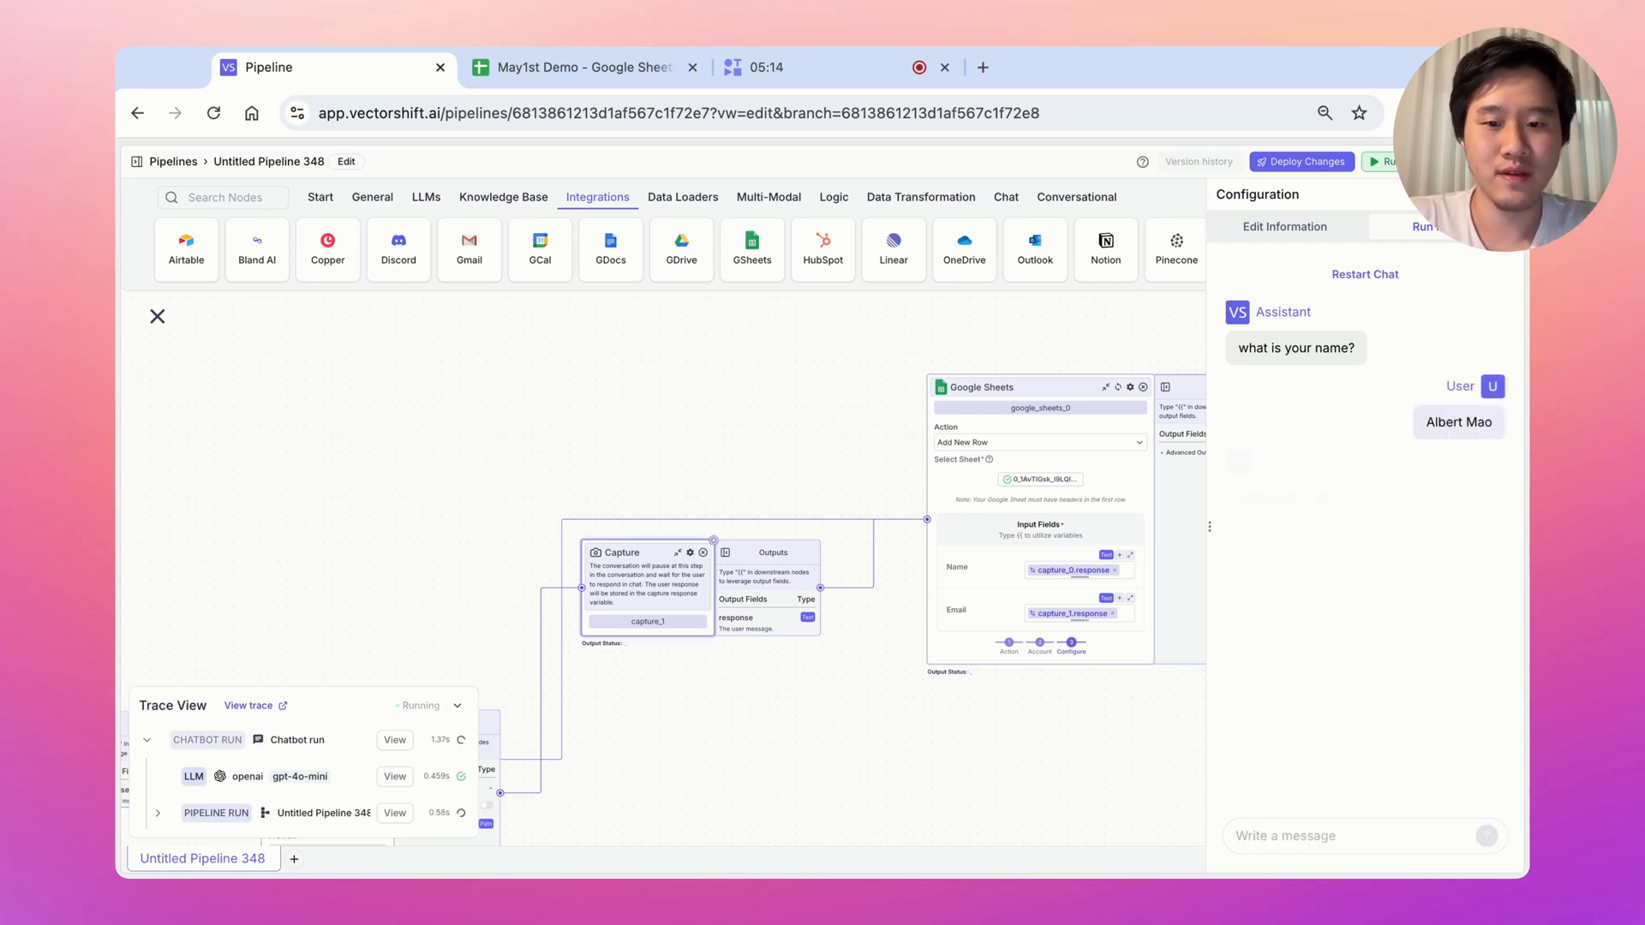
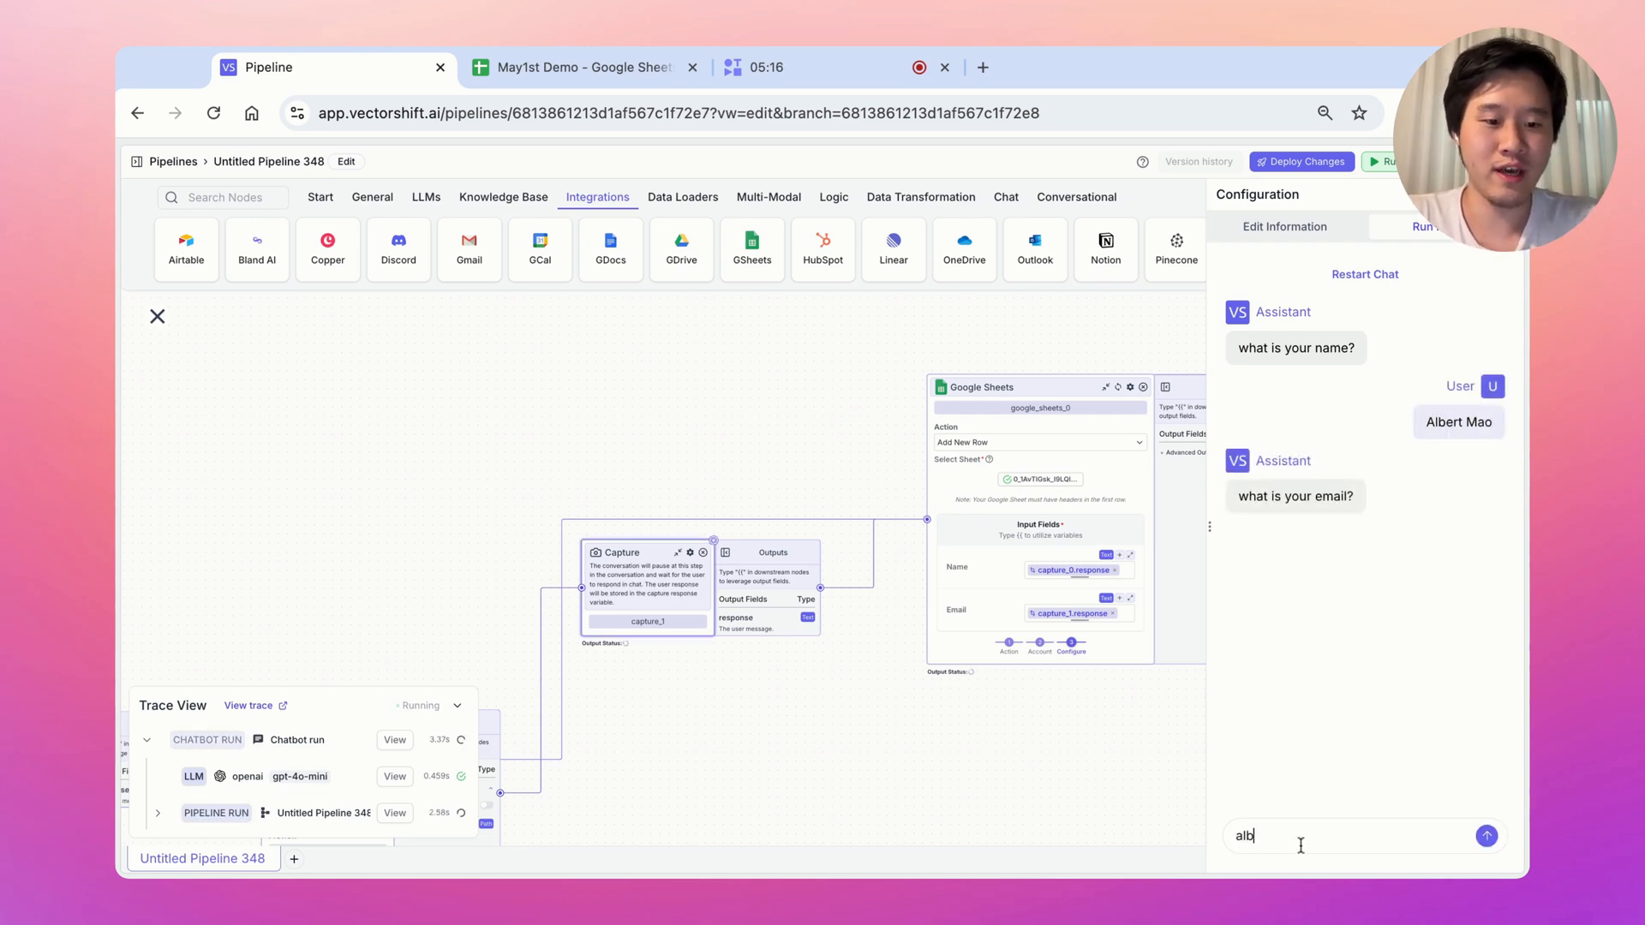
key(Return)
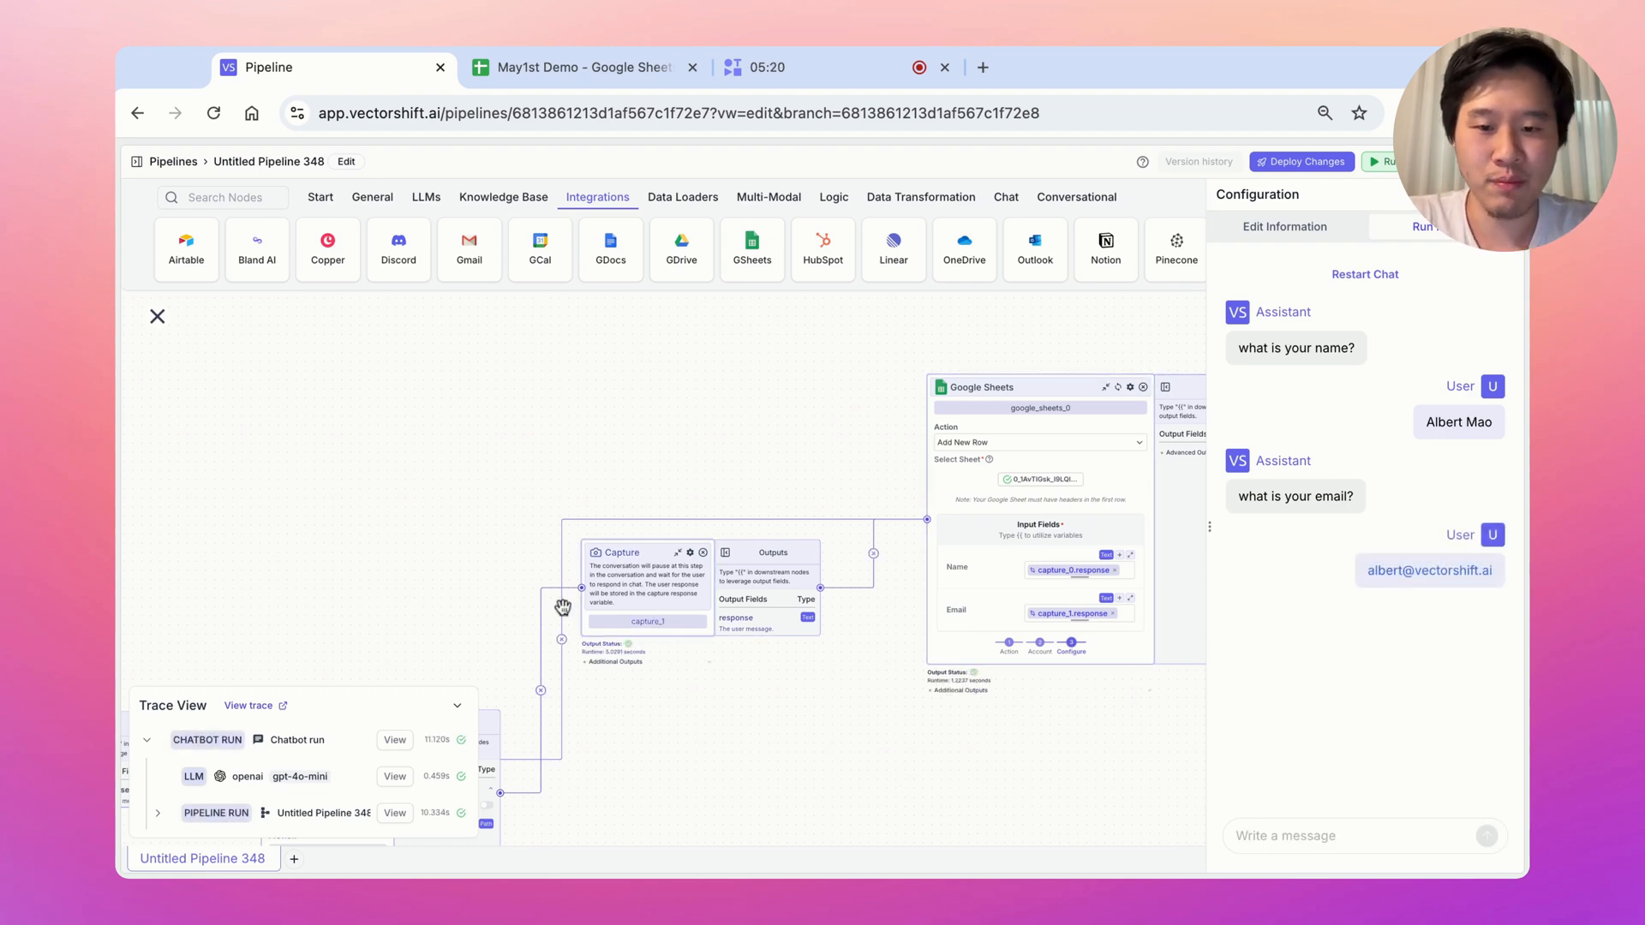
drag(1018, 448, 998, 384)
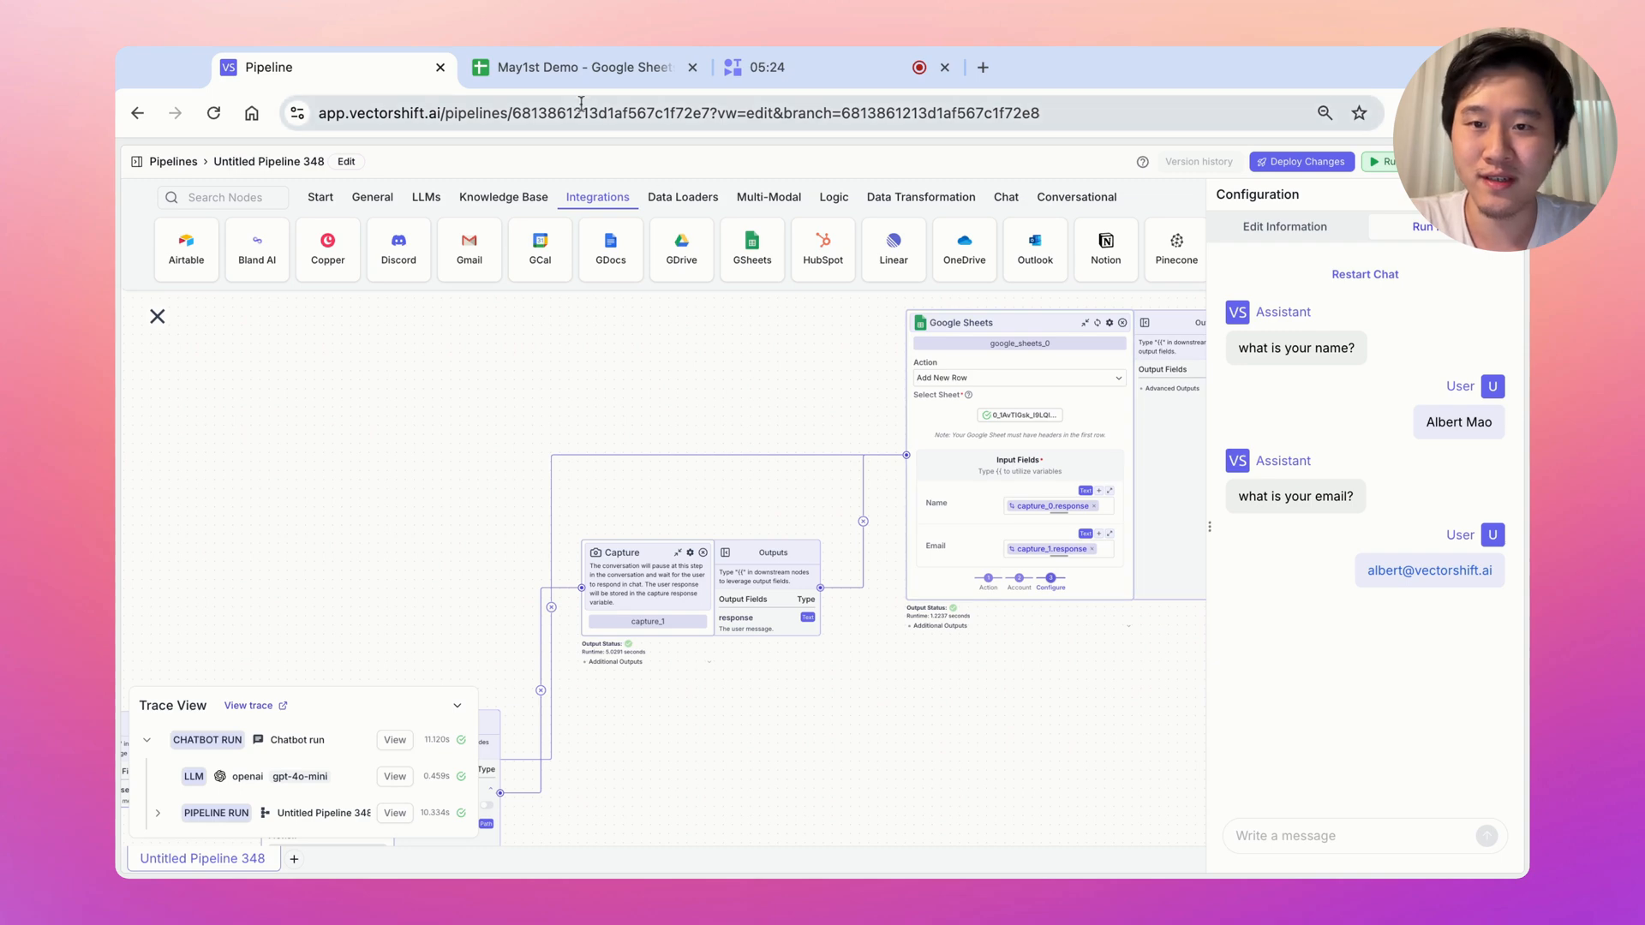
Check that the answers landed in May1st Demo, then delete the test row A2:B2
click(575, 69)
click(283, 341)
drag(190, 298, 295, 300)
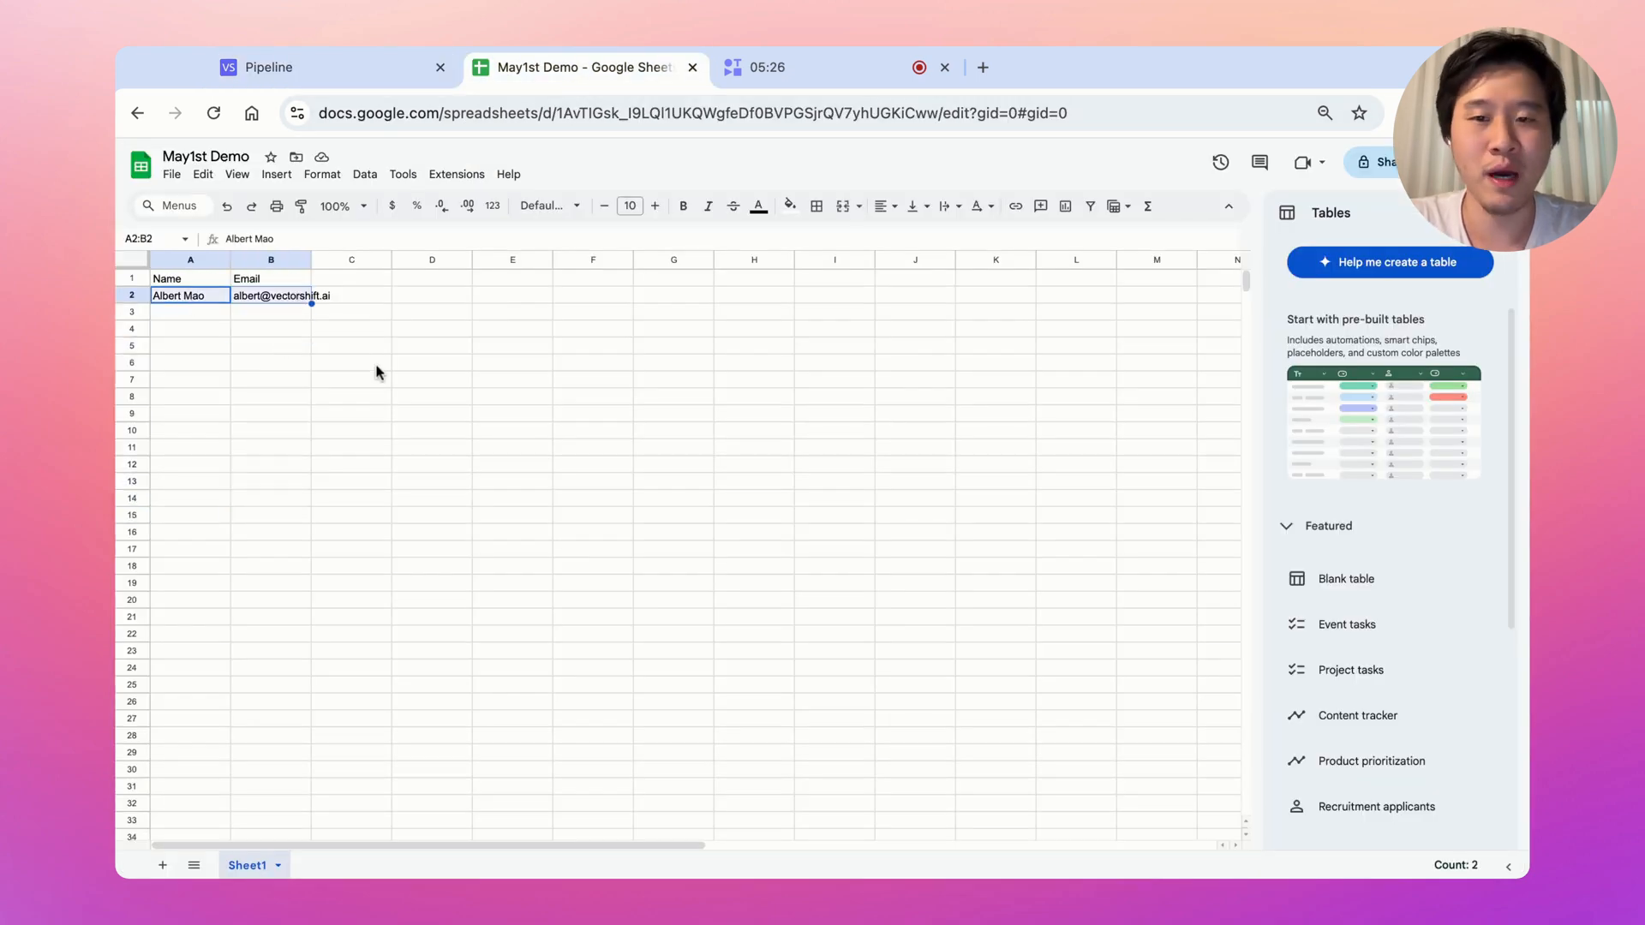
click(459, 431)
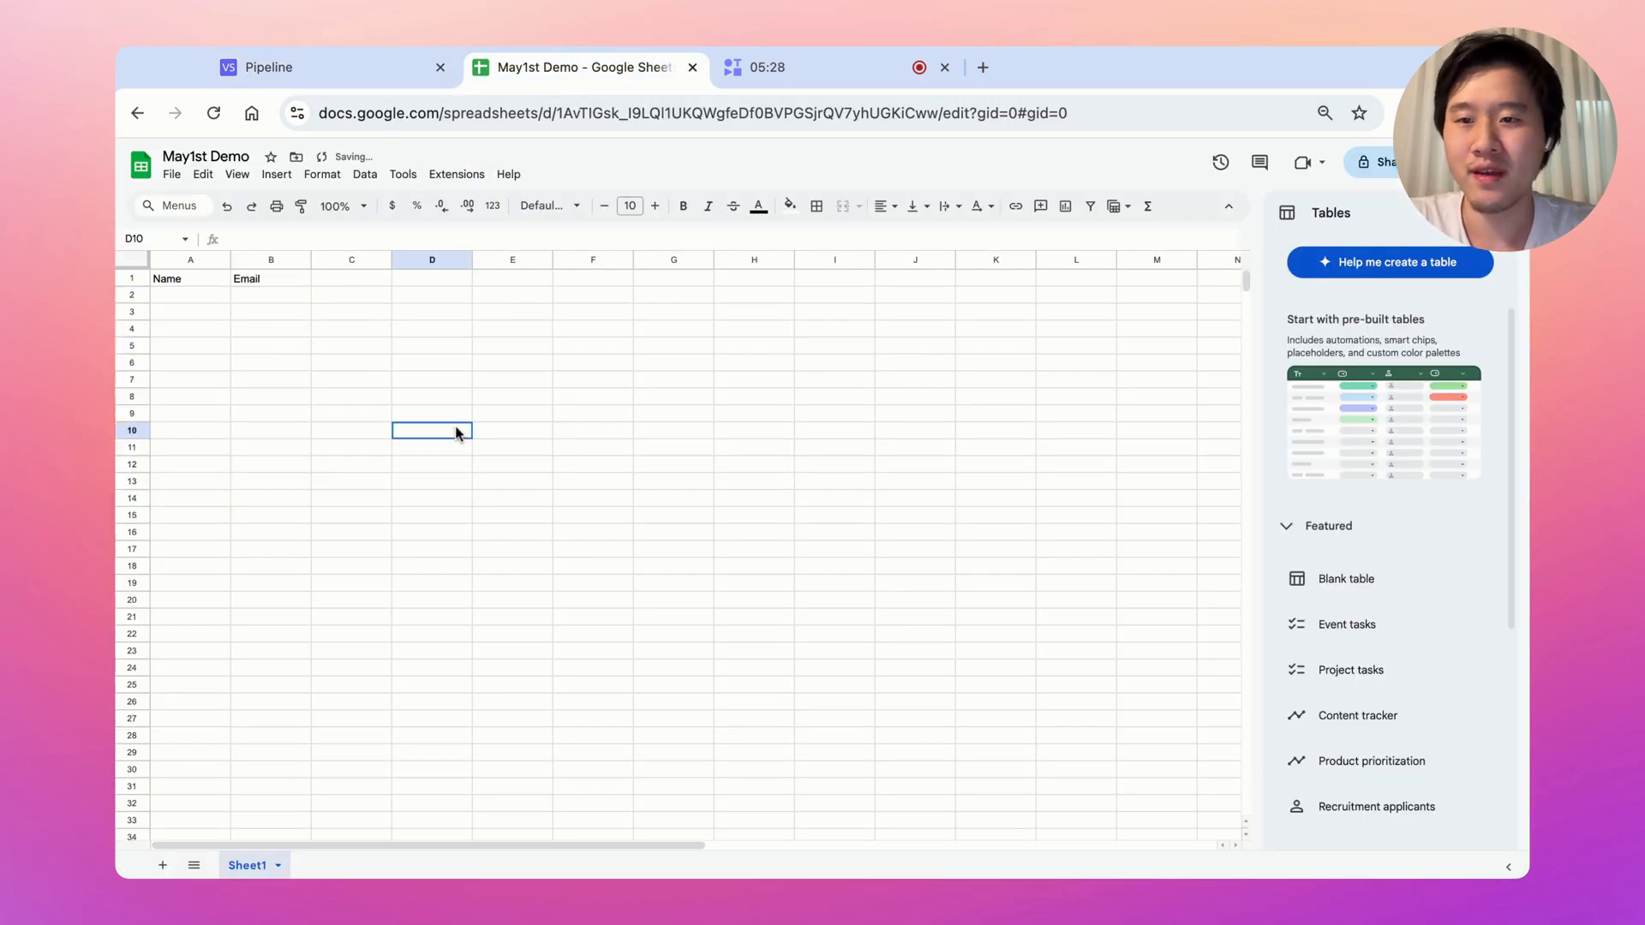
click(328, 70)
Move capture_1 below the Google Sheets node, close the run panel, and zoom out
drag(662, 569, 825, 691)
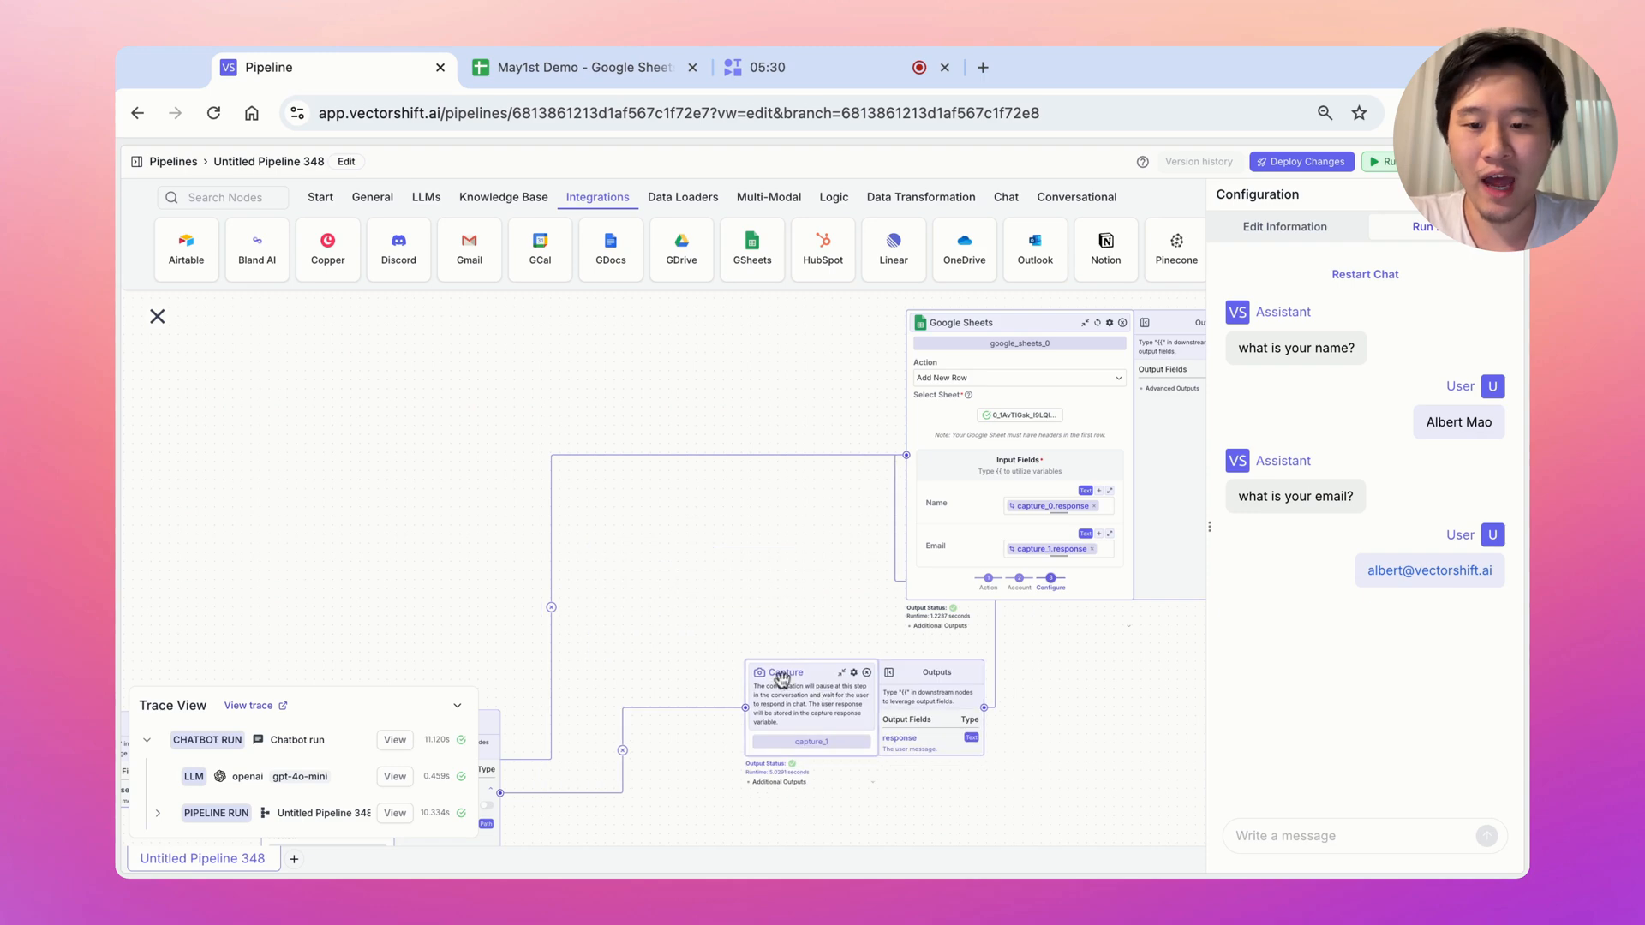
scroll(1125, 752, right, 3)
scroll(1125, 752, down, 1)
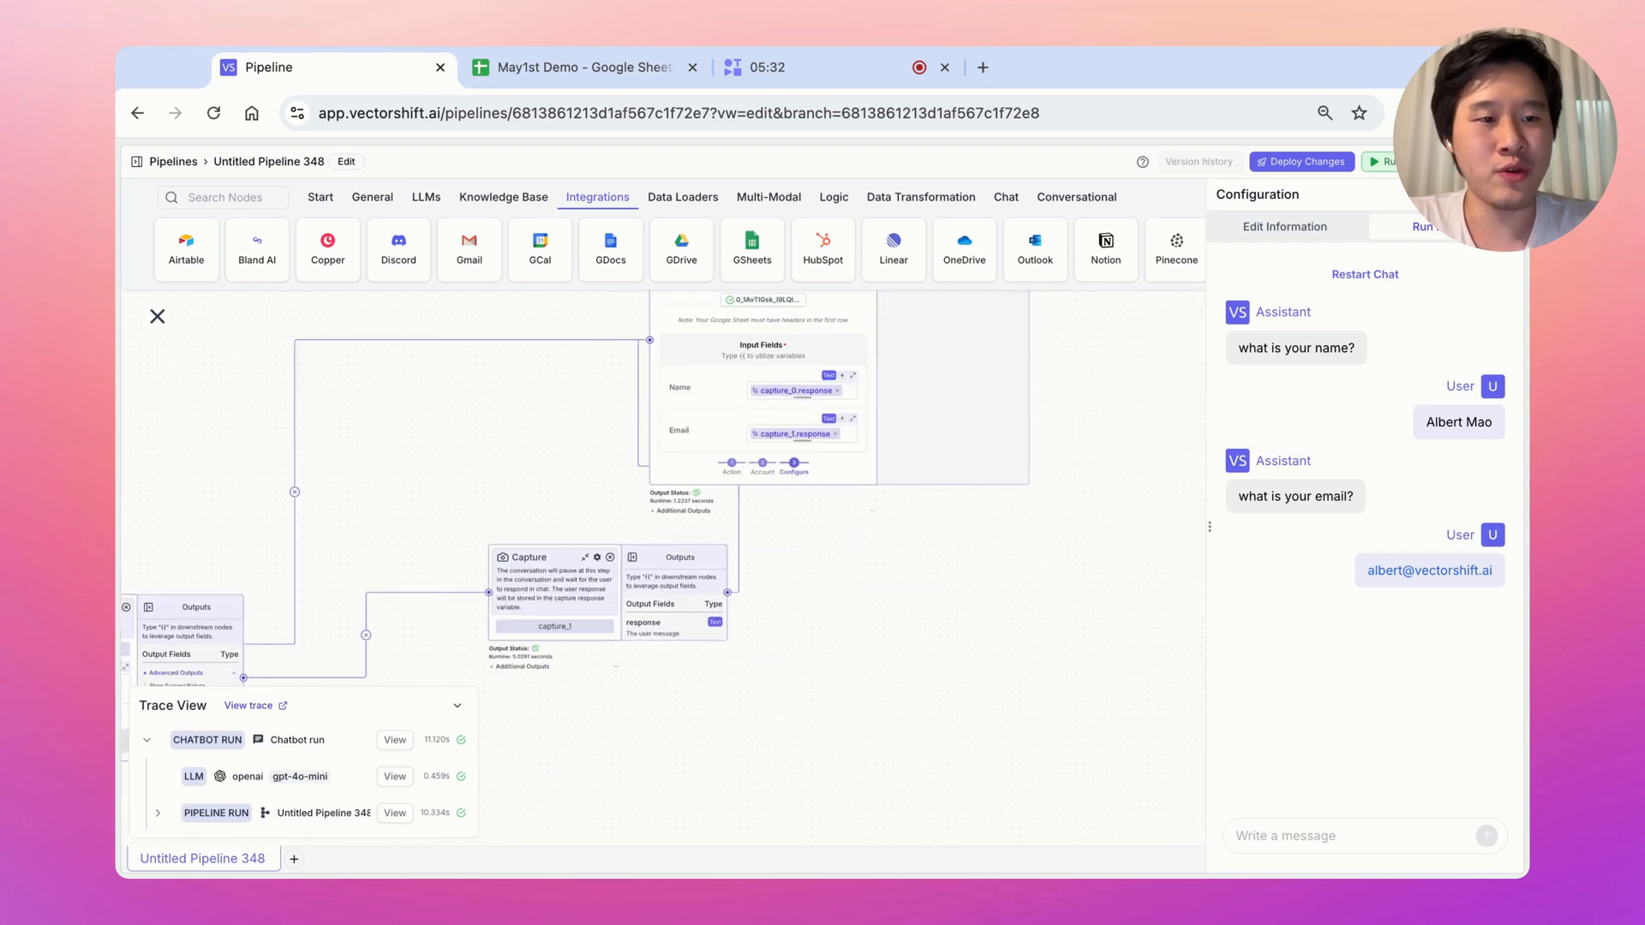
click(1505, 195)
click(1330, 780)
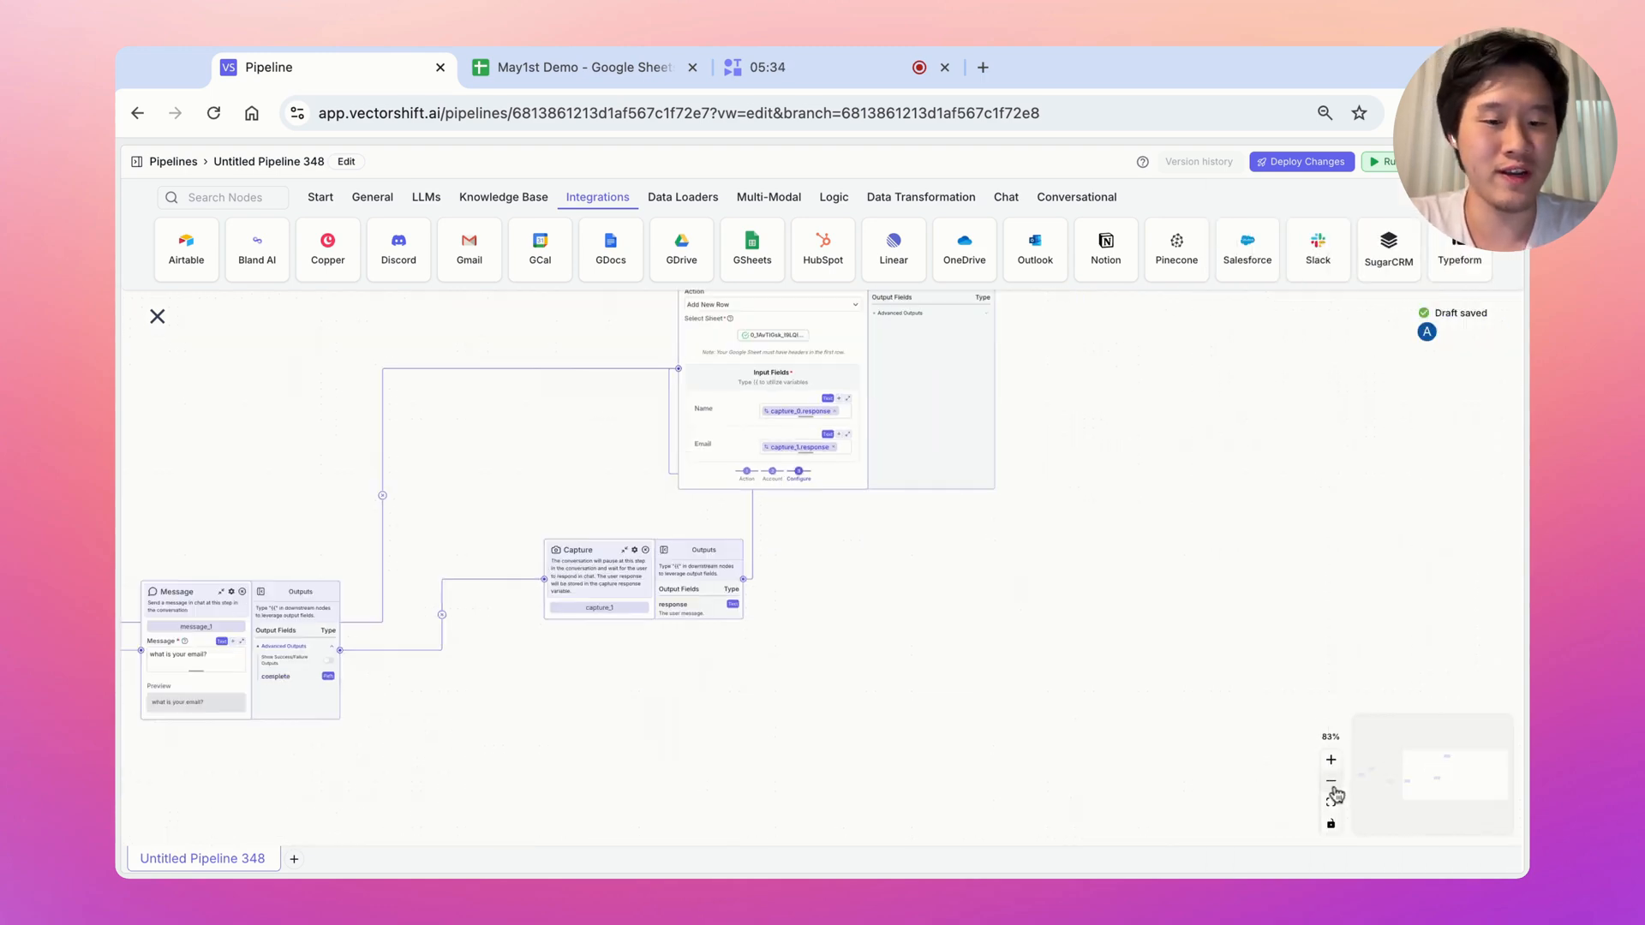
click(1331, 781)
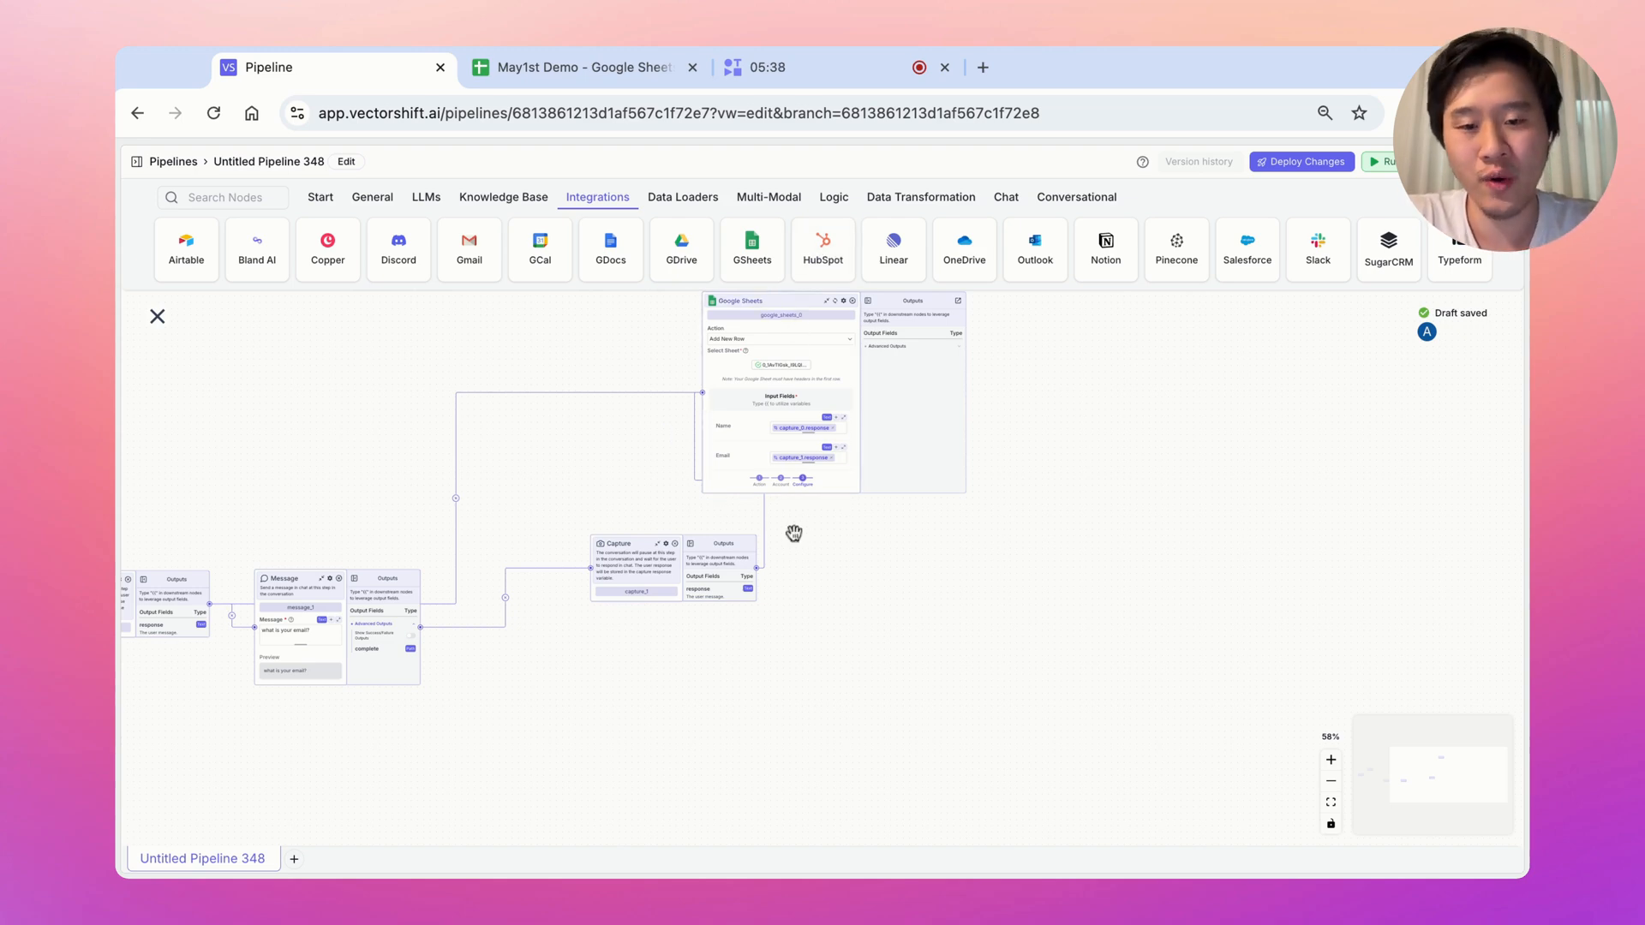
drag(671, 644, 941, 645)
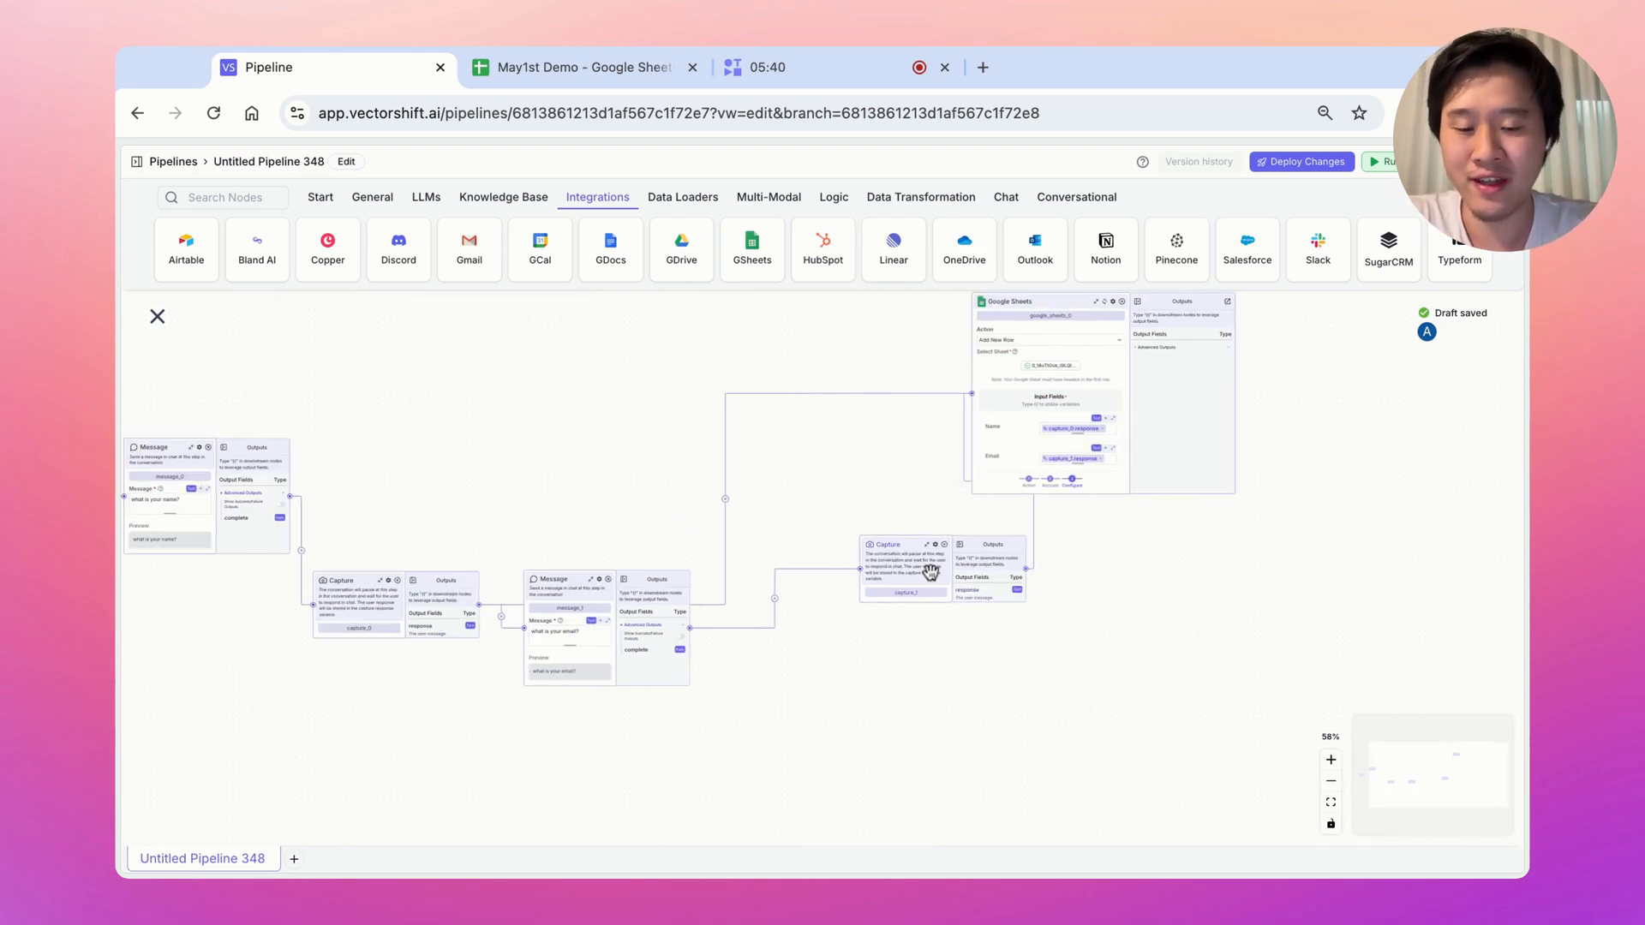
drag(1106, 568, 891, 510)
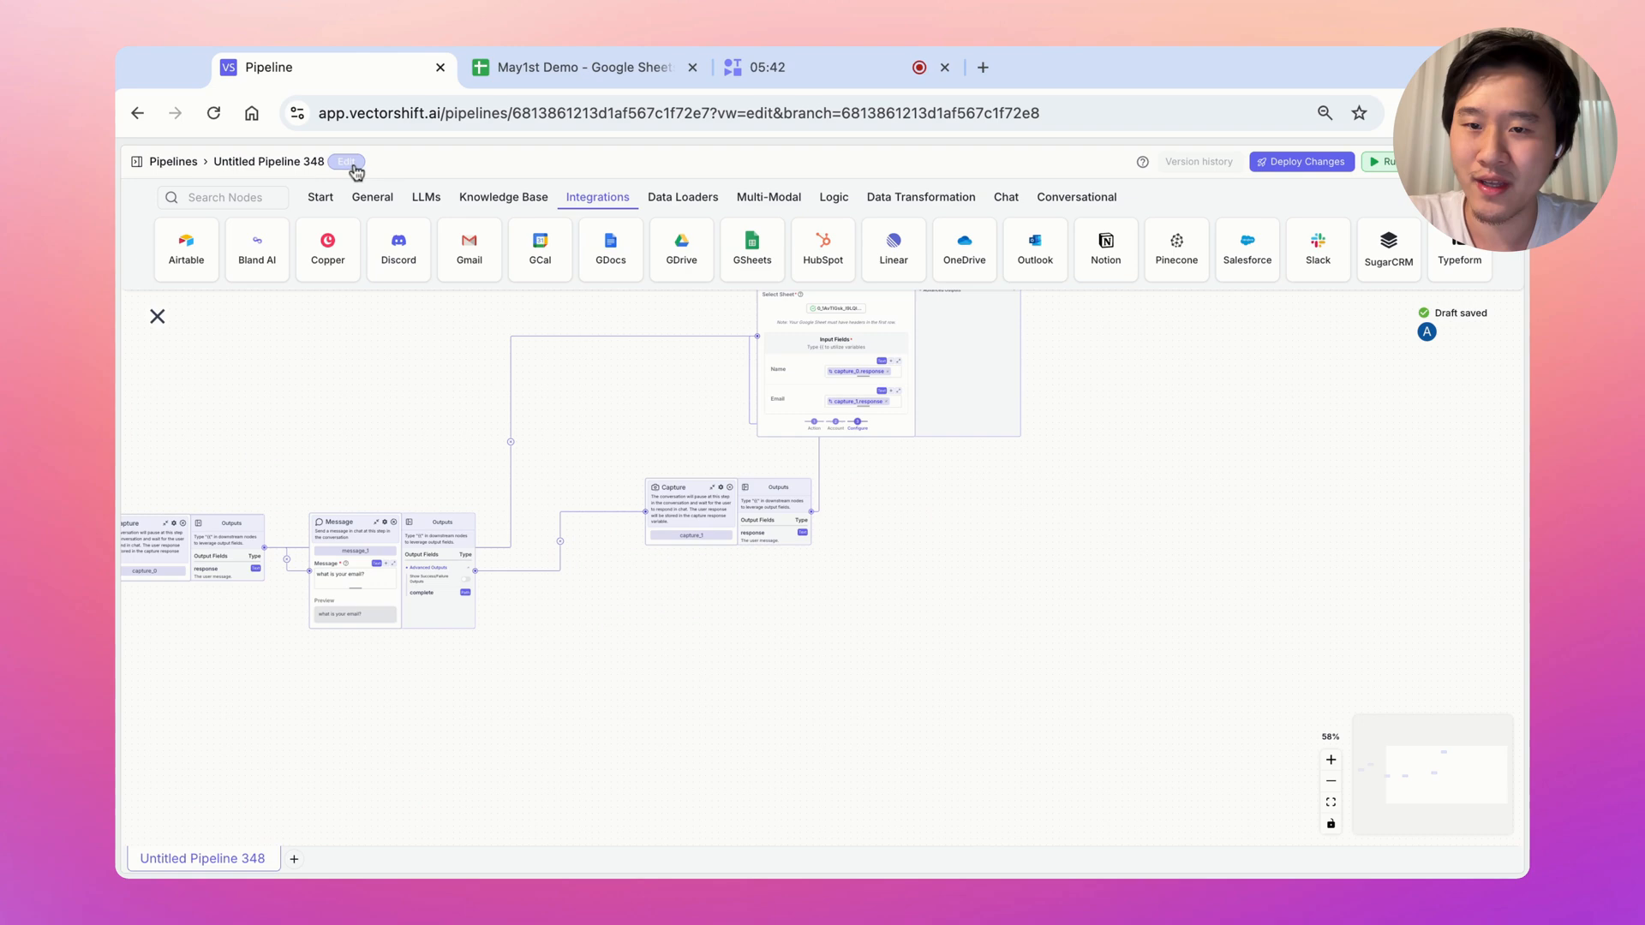
Add a Talk message saying 'How can I help?' and connect capture_1's output to it
click(1077, 198)
drag(194, 275, 998, 549)
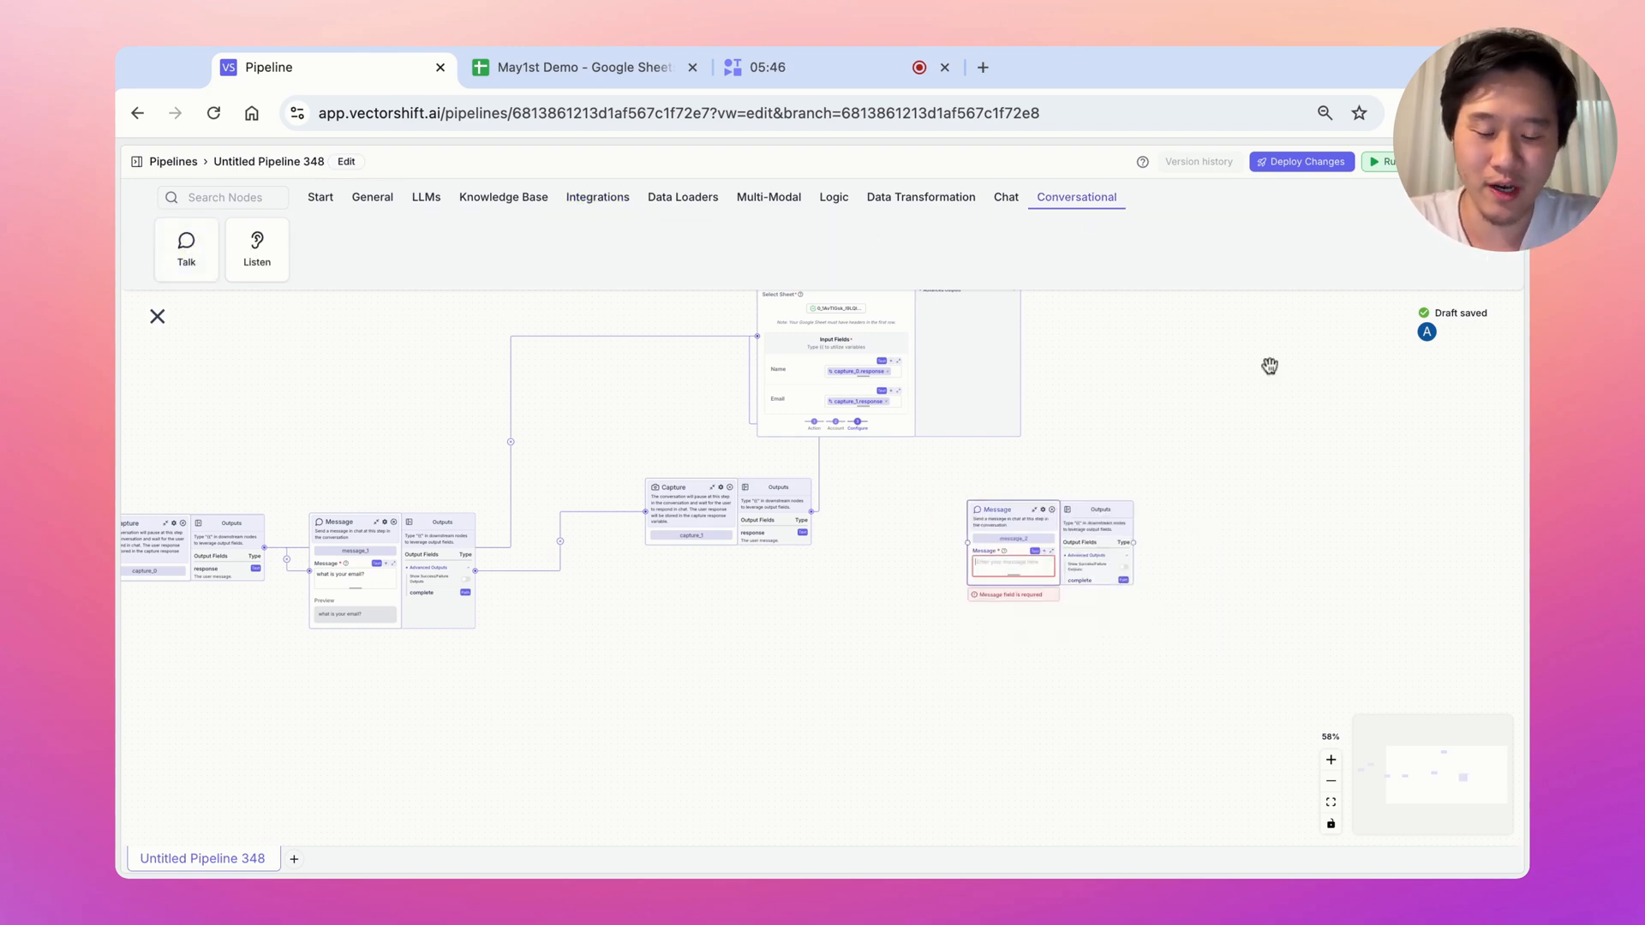
text(Hi)
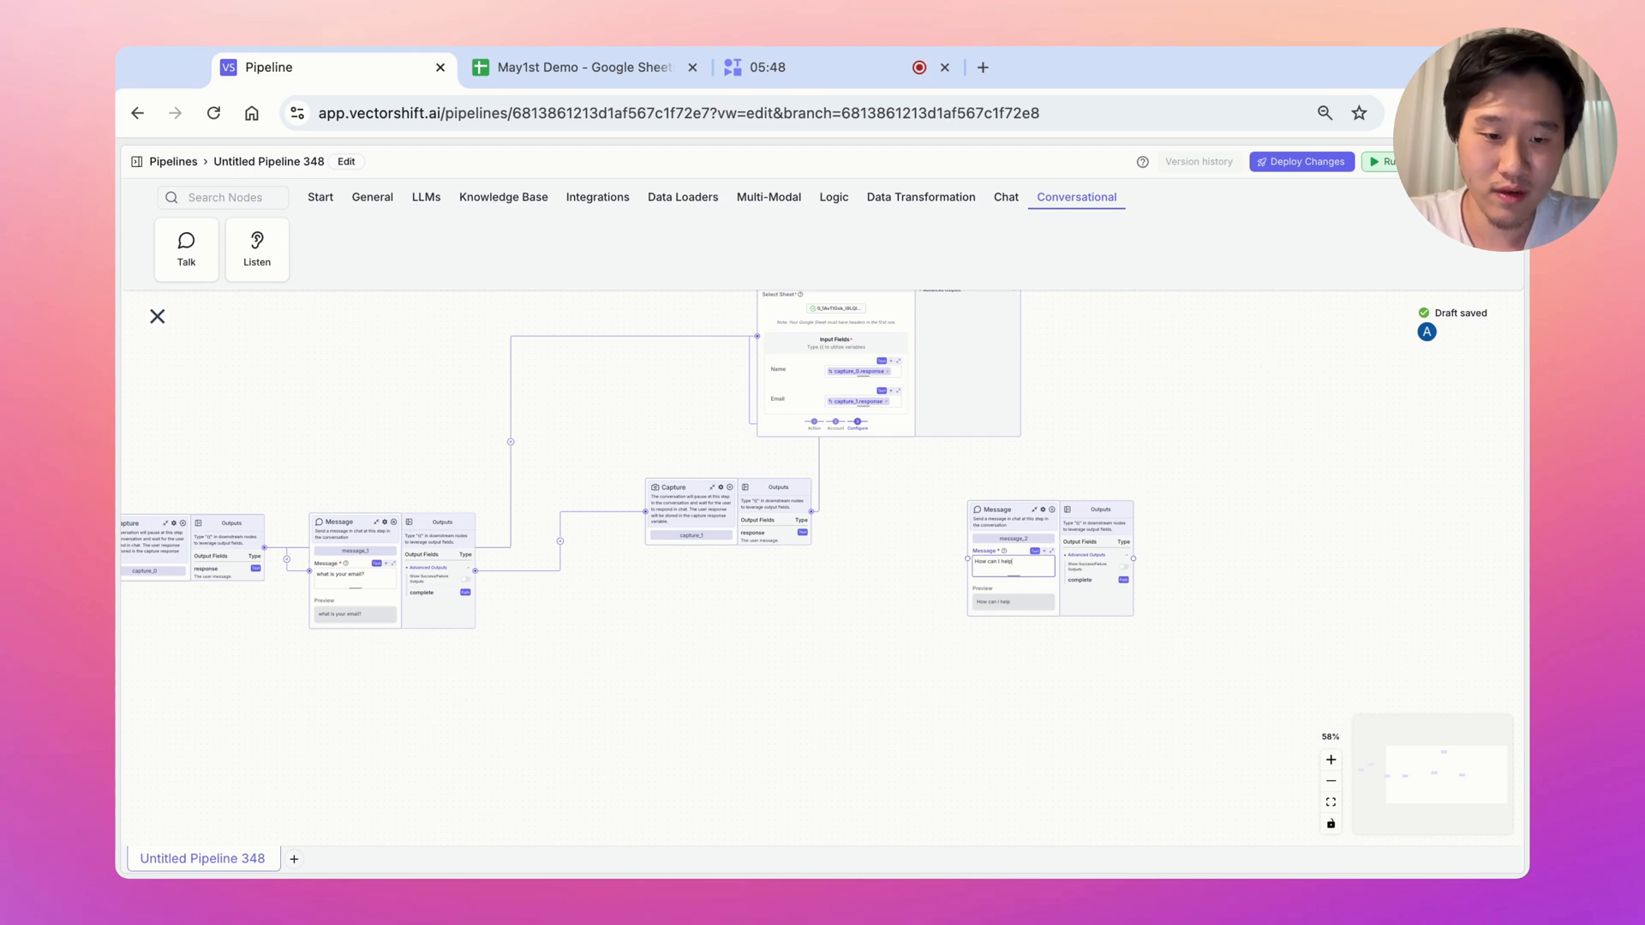
double_click(1333, 760)
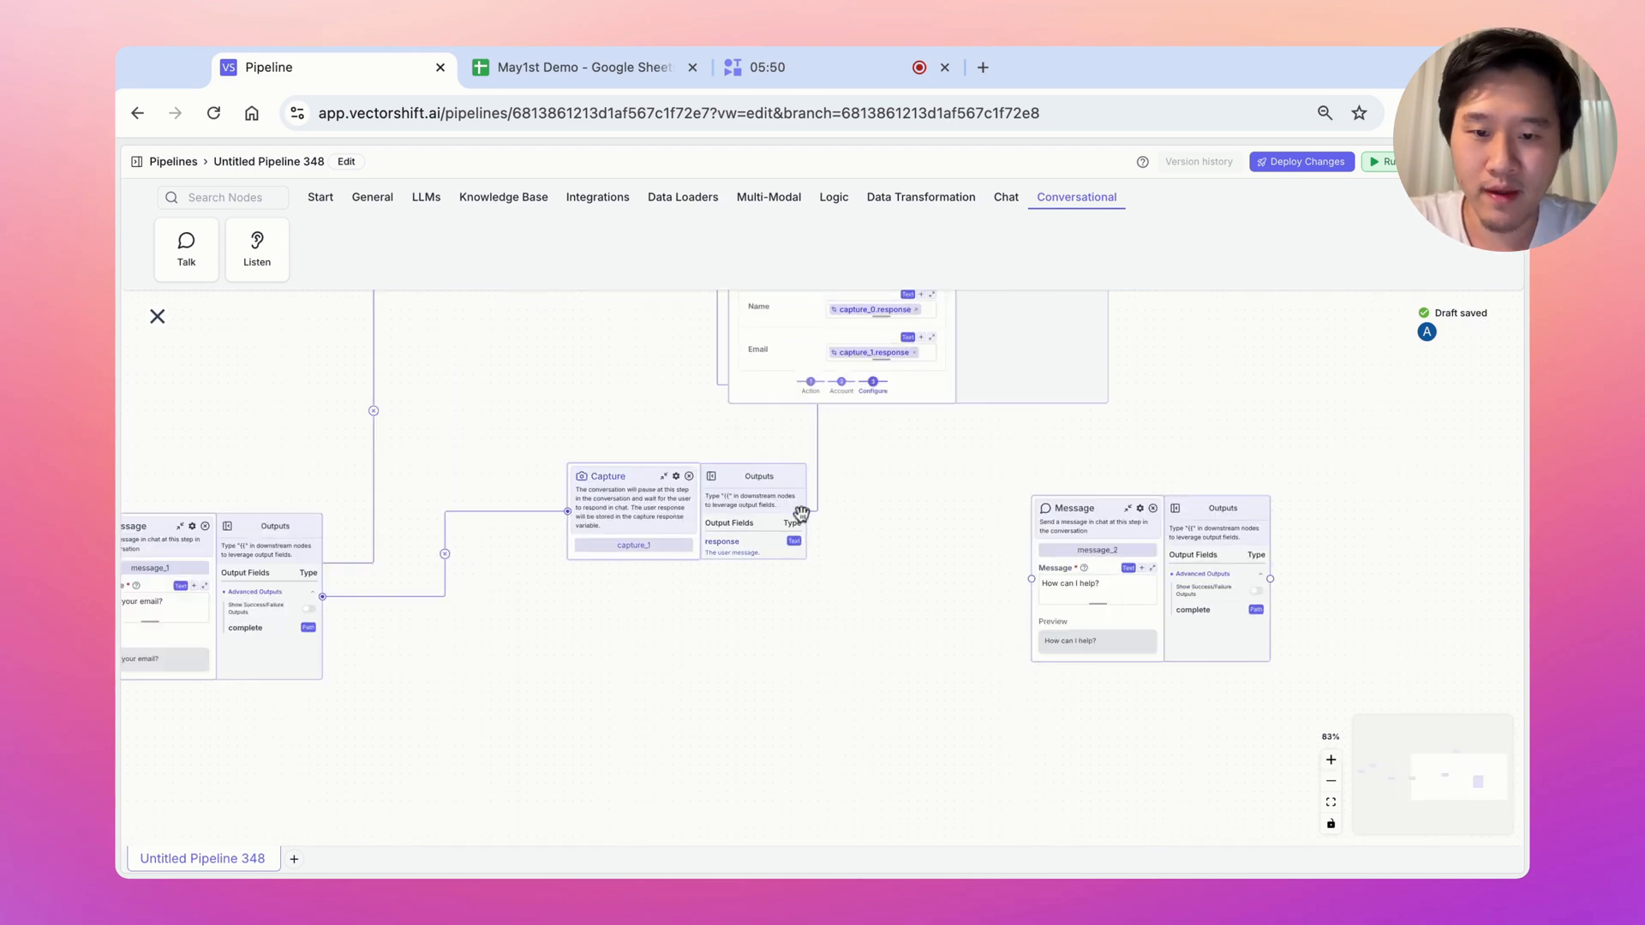
mouse_move(806, 512)
mouse_down()
mouse_move(875, 532)
mouse_move(807, 515)
mouse_up()
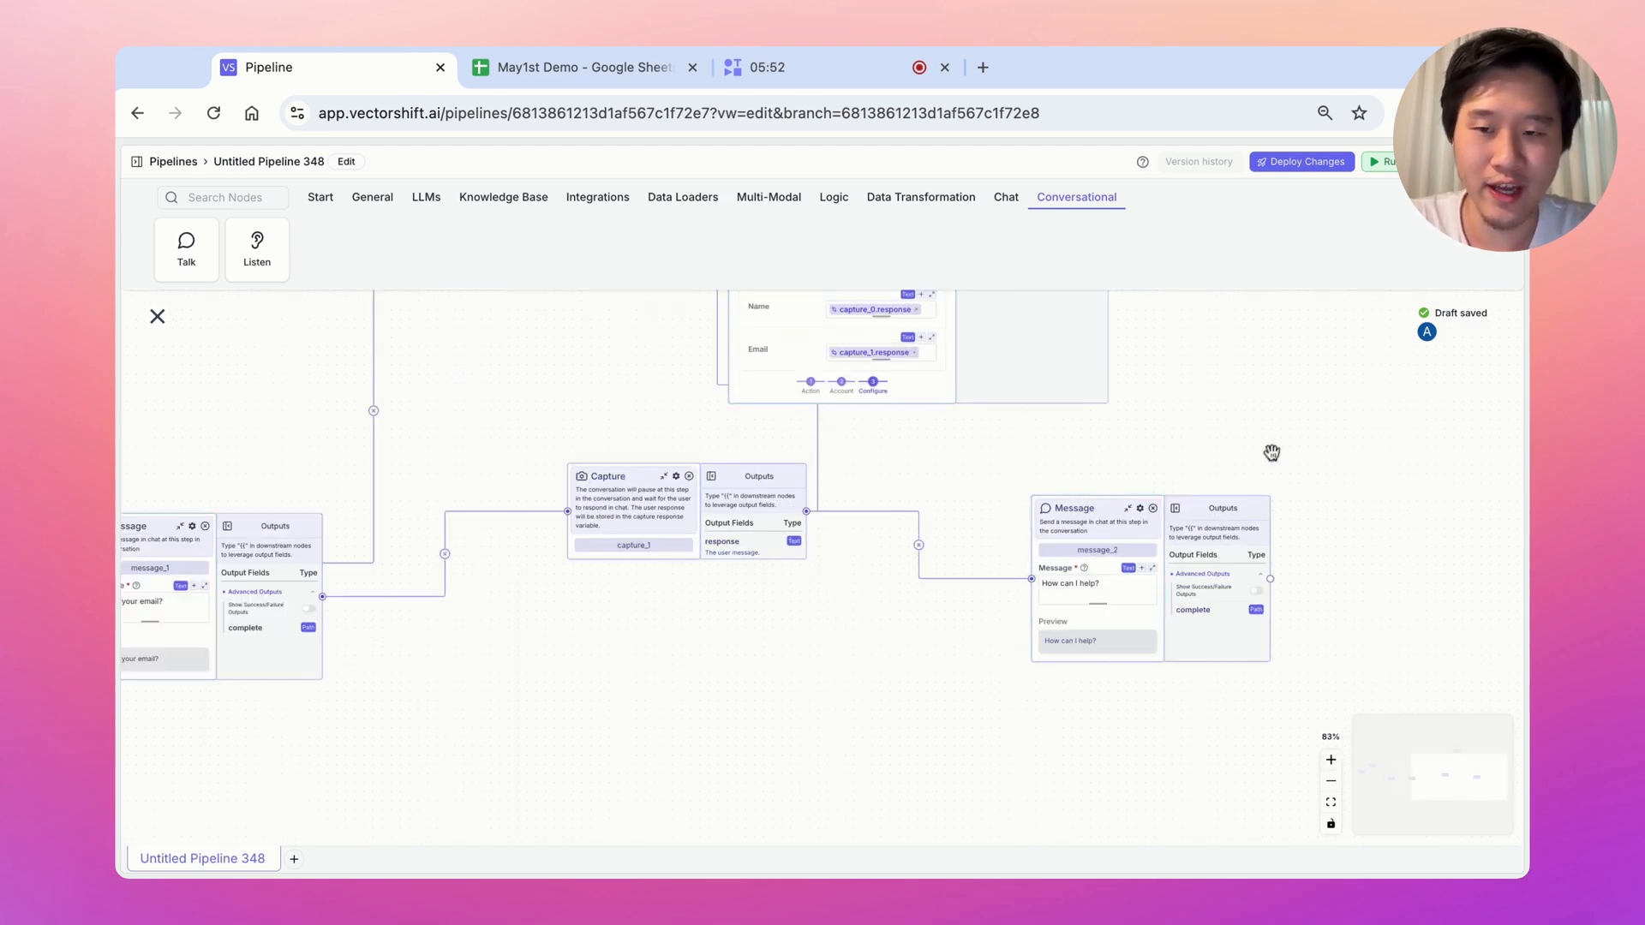
scroll(1272, 453, right, 10)
Add an OpenAI node and a Knowledge Base Reader node to the canvas
click(425, 198)
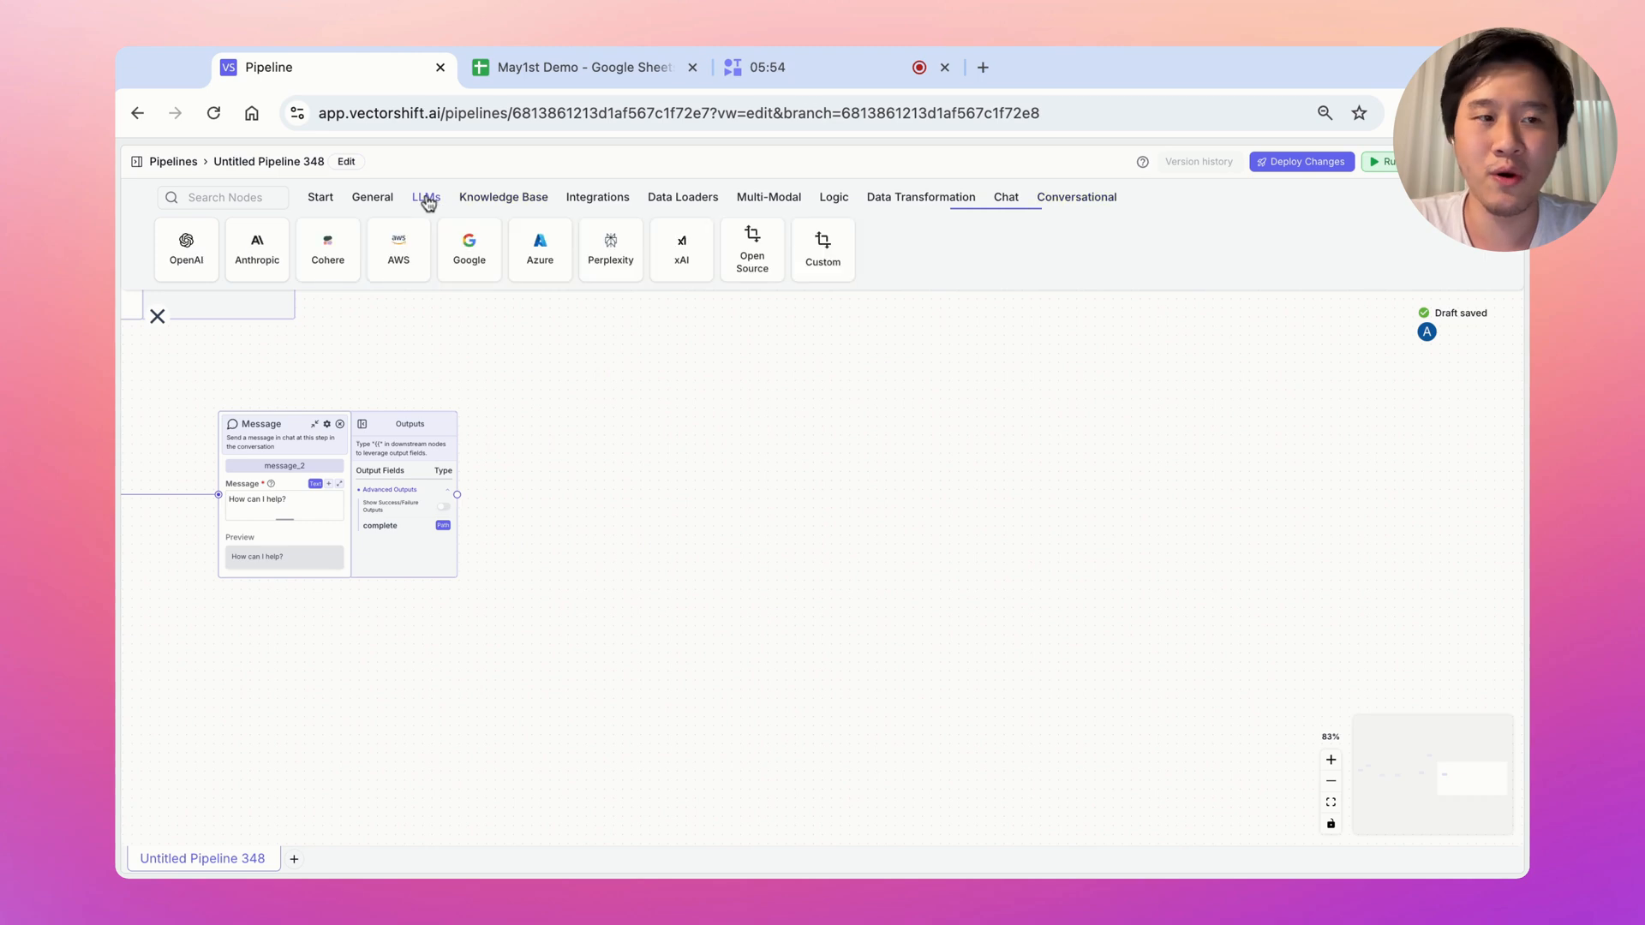
drag(186, 249, 788, 477)
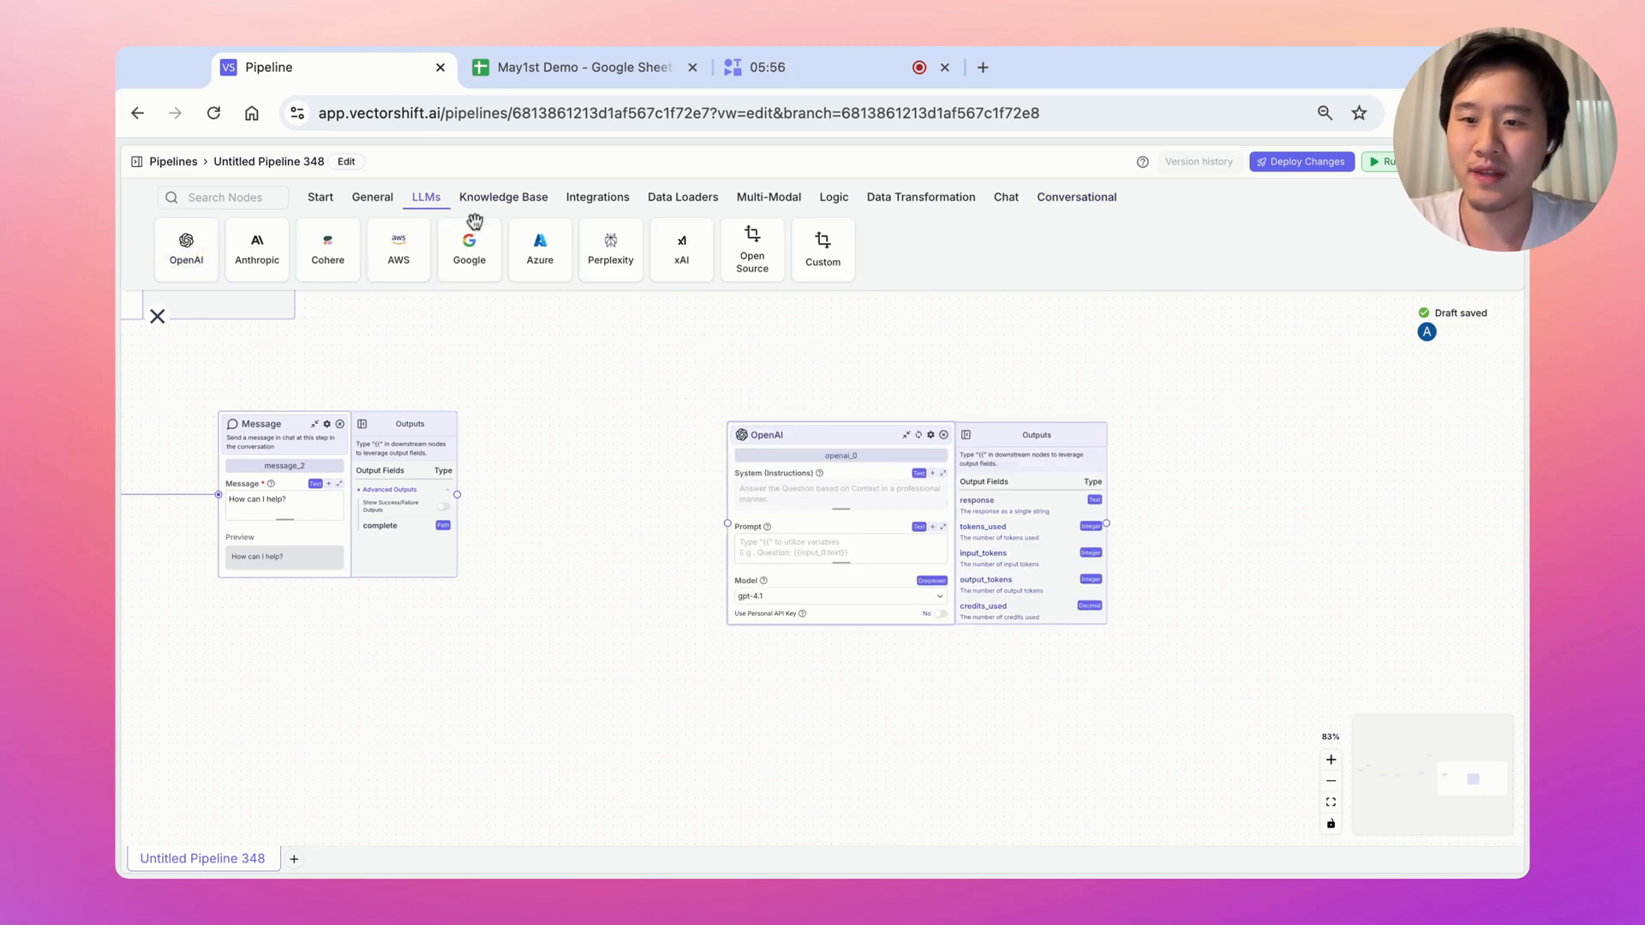
click(370, 198)
click(496, 200)
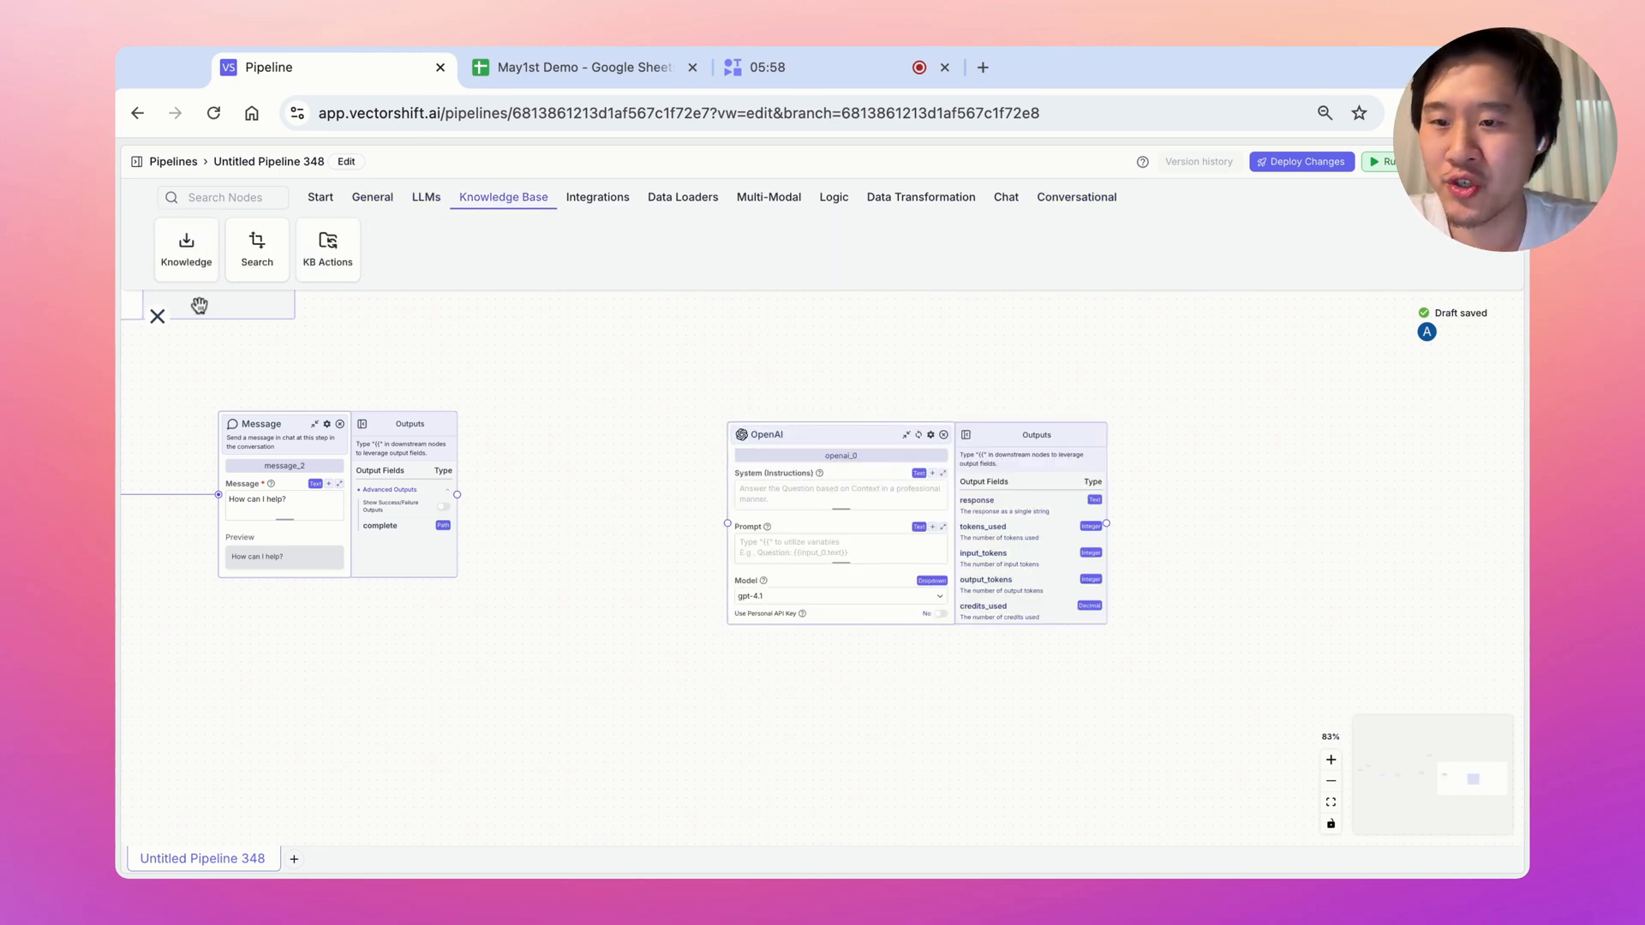
drag(176, 257, 671, 558)
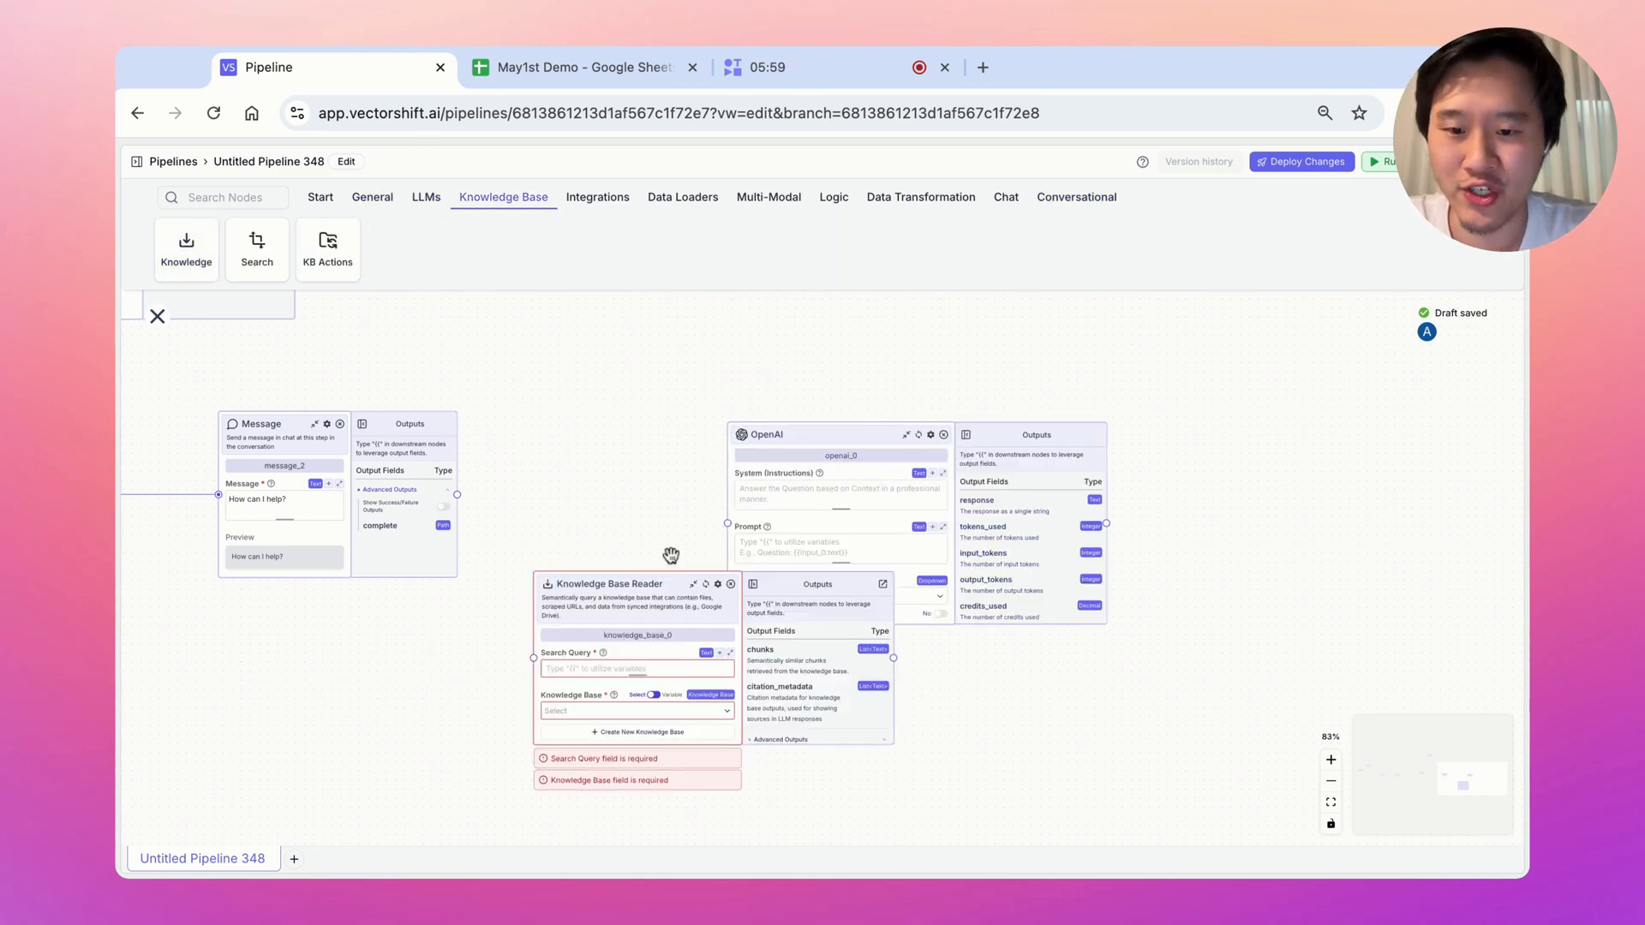
Create a new knowledge base named 'May 1st Demo'
click(591, 733)
click(764, 495)
text(M)
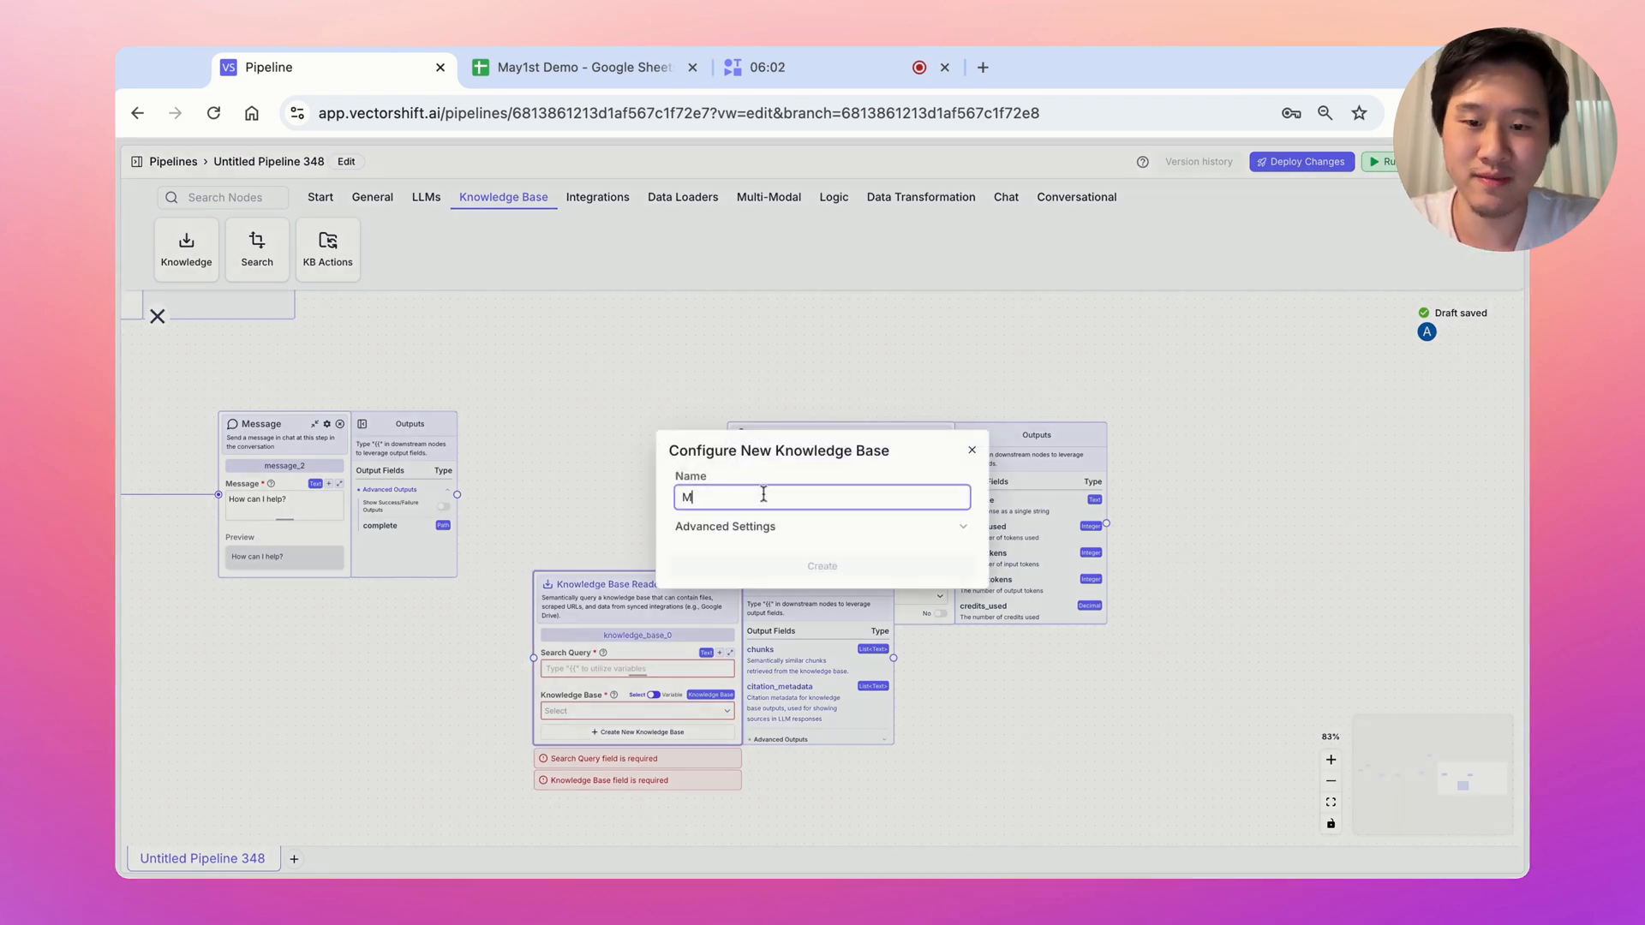
text(ay 1st Demo)
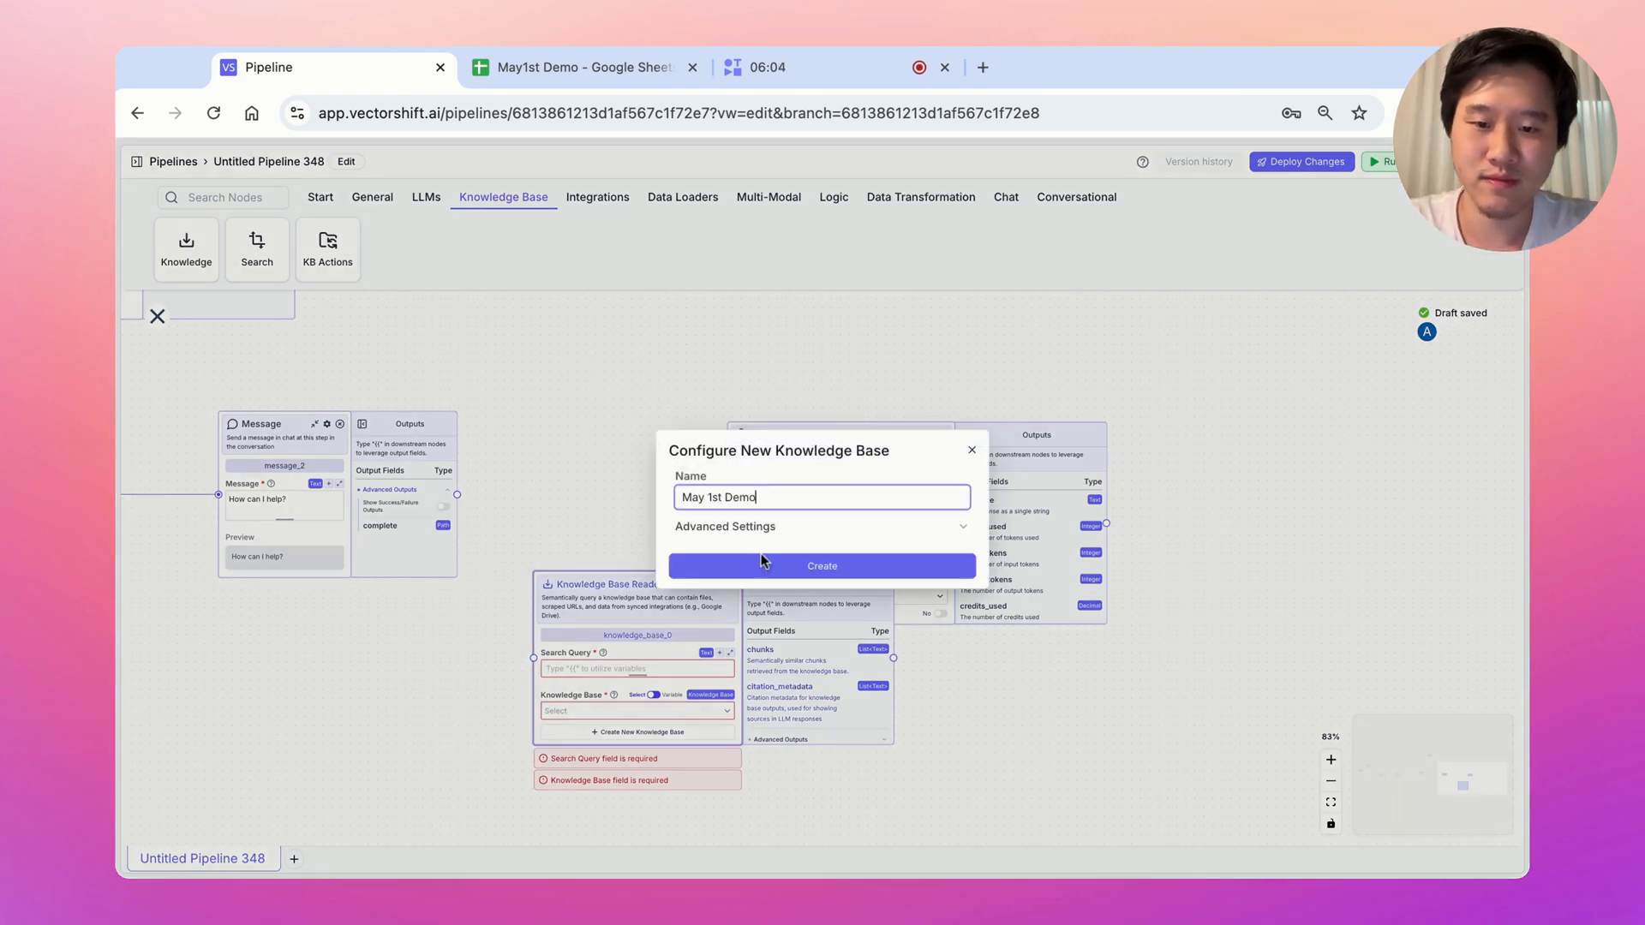
click(762, 557)
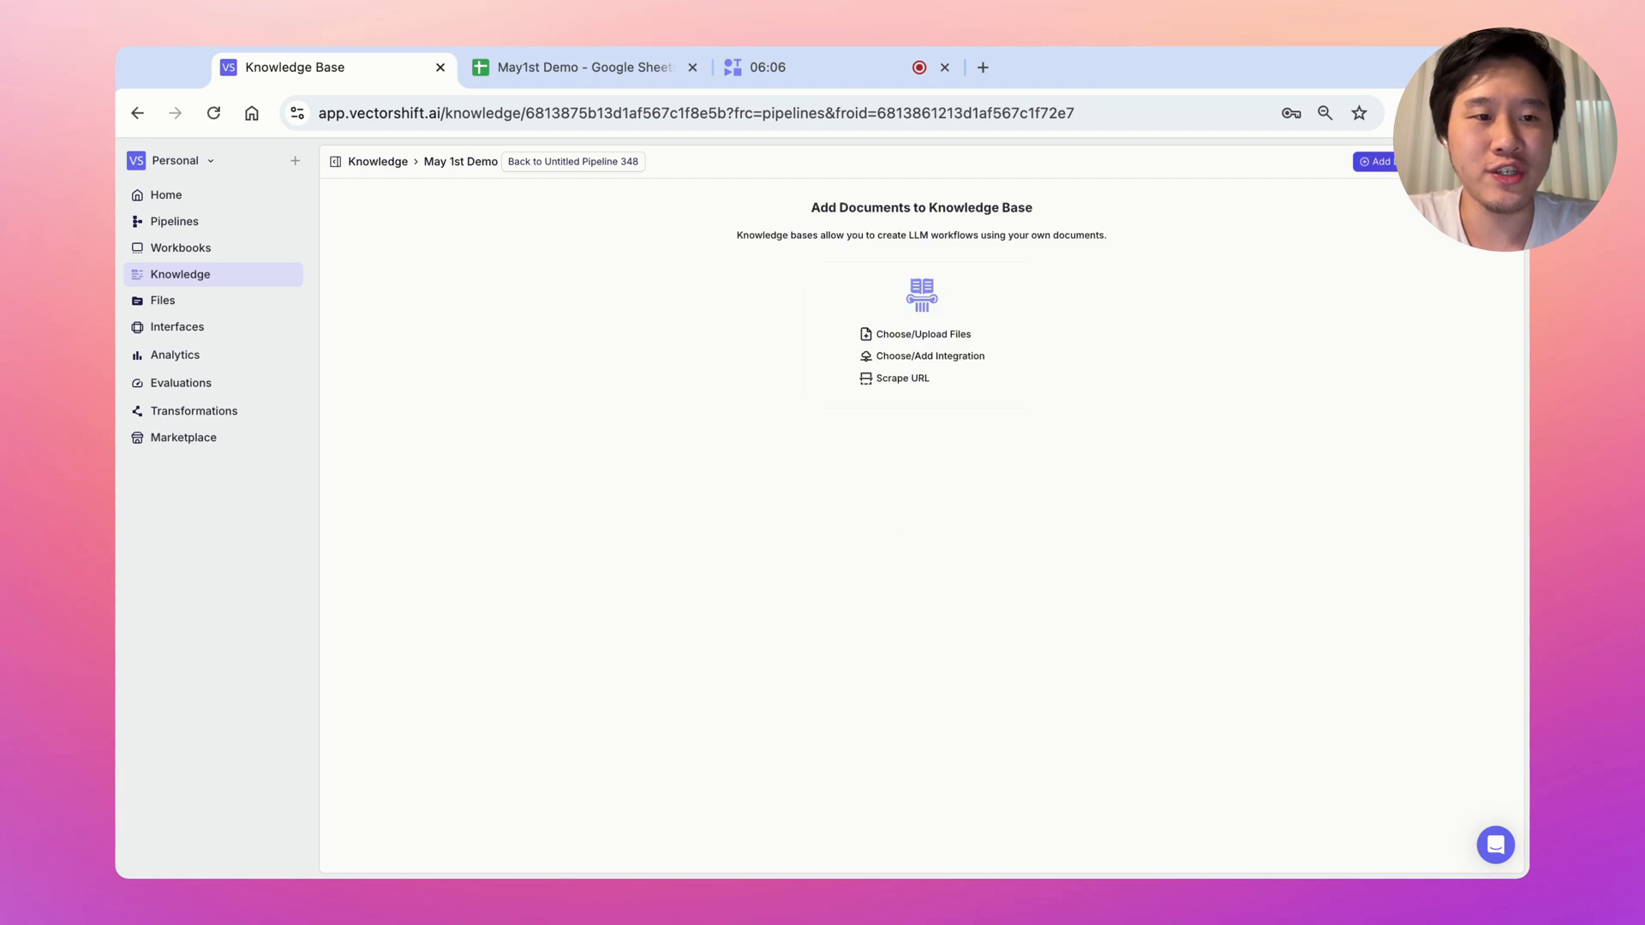
click(1375, 161)
click(1397, 235)
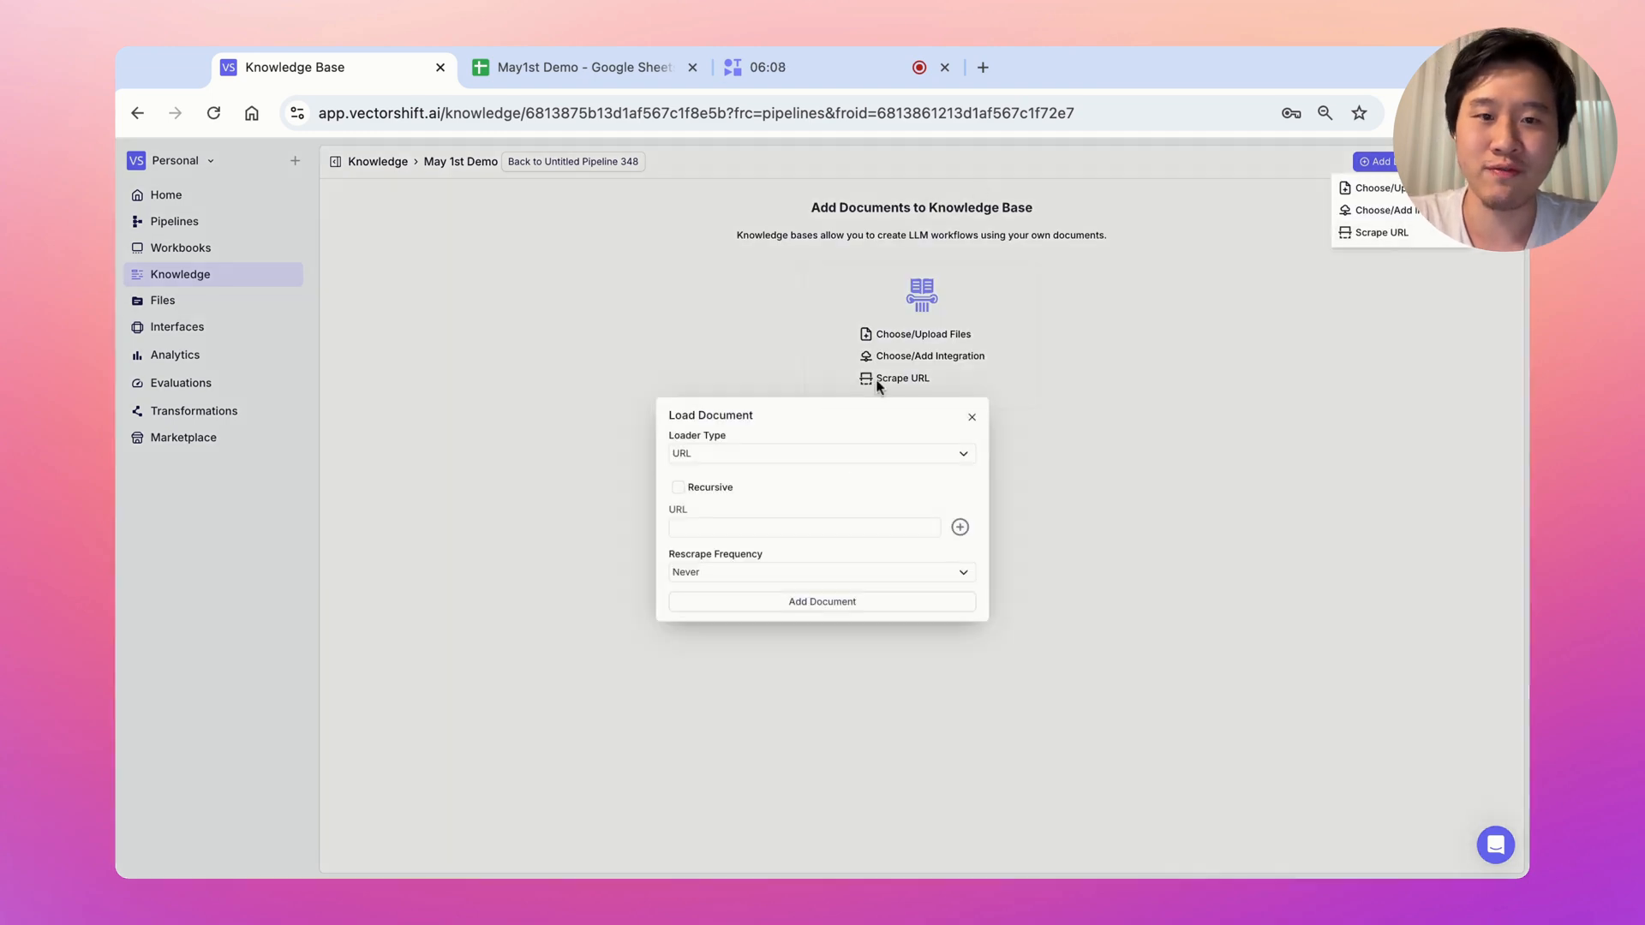
click(982, 67)
text(vectorshift.ai)
key(Return)
click(928, 103)
key(ctrl+c)
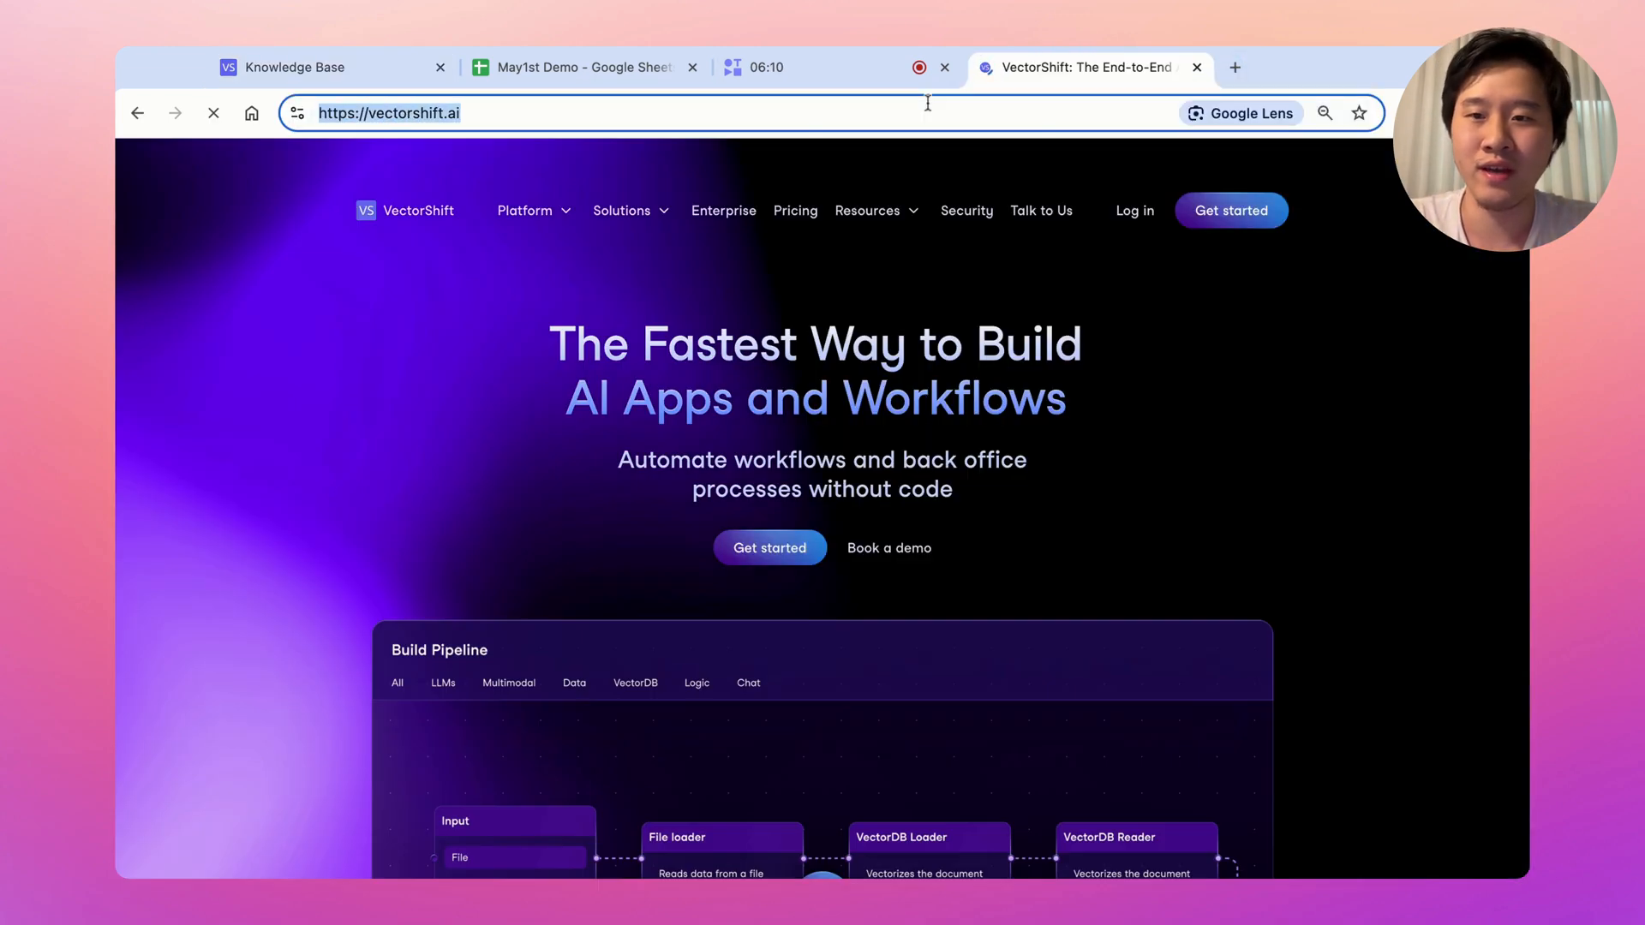
Paste the URL into the loader, add the document, and return to Untitled Pipeline 348
click(315, 82)
click(758, 533)
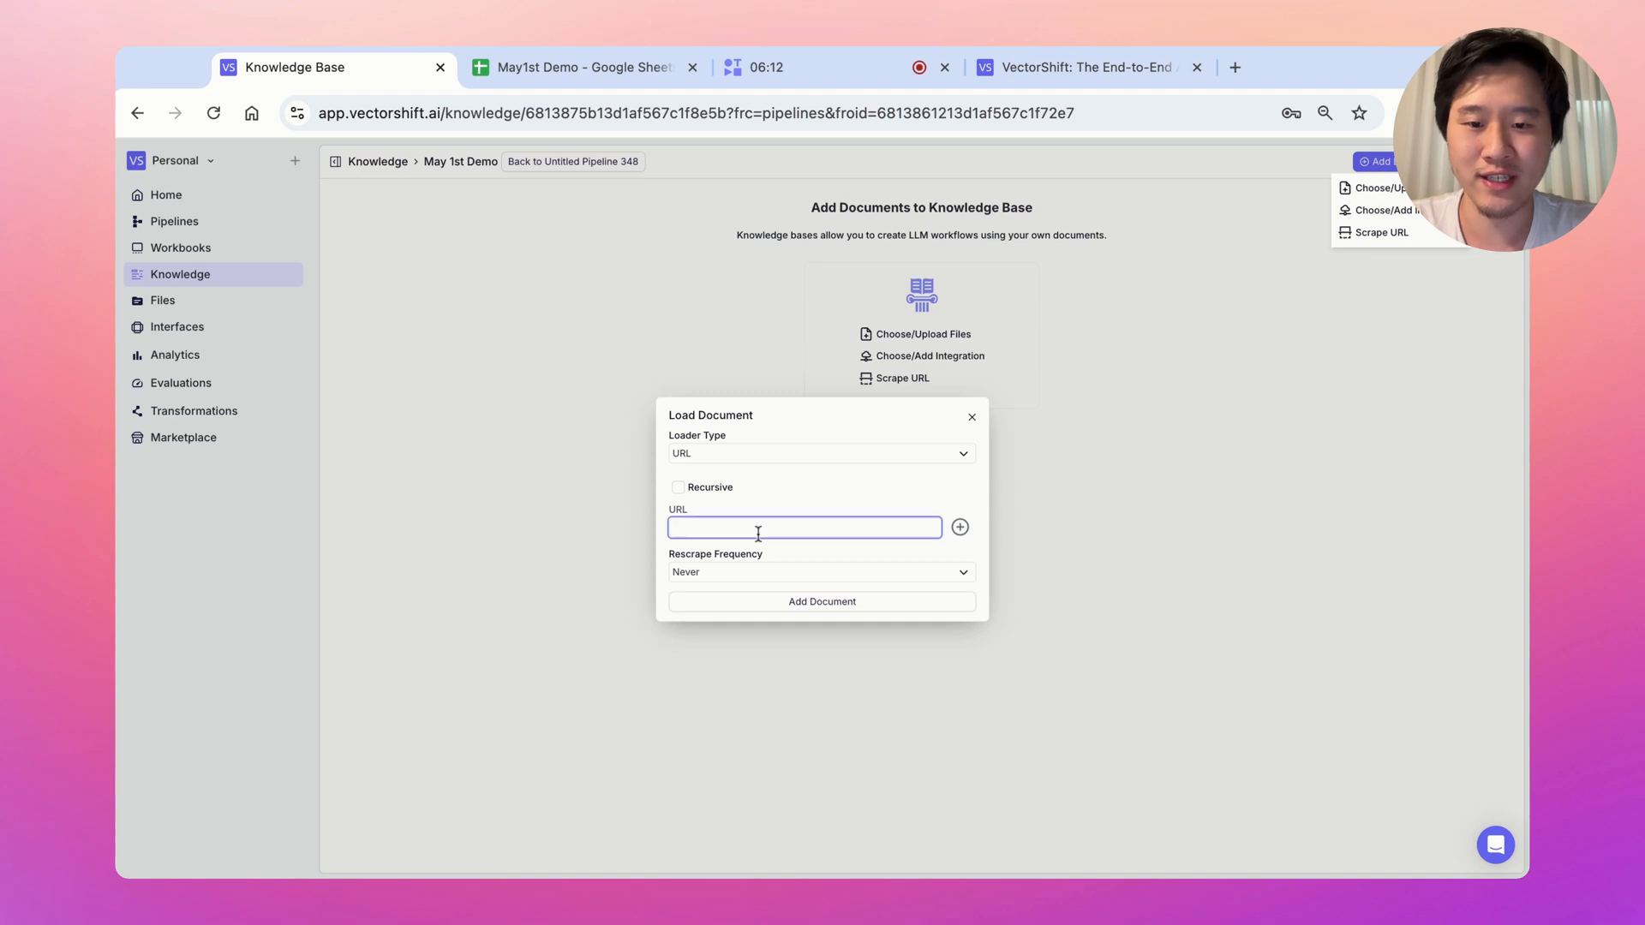
key(ctrl+v)
click(758, 601)
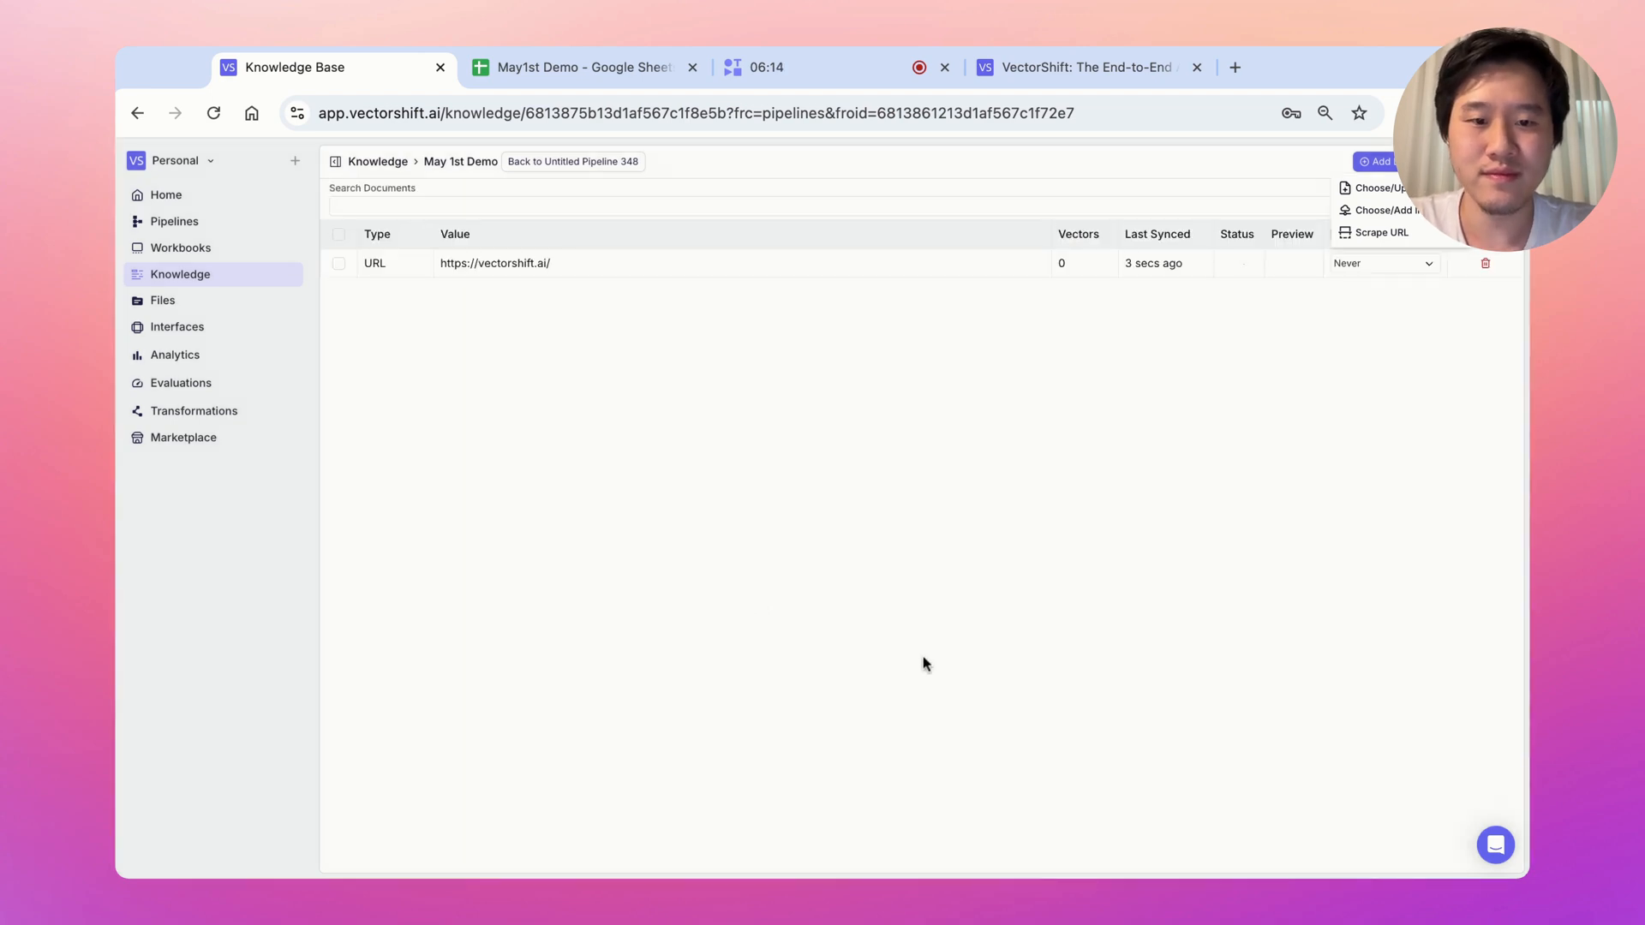
click(572, 165)
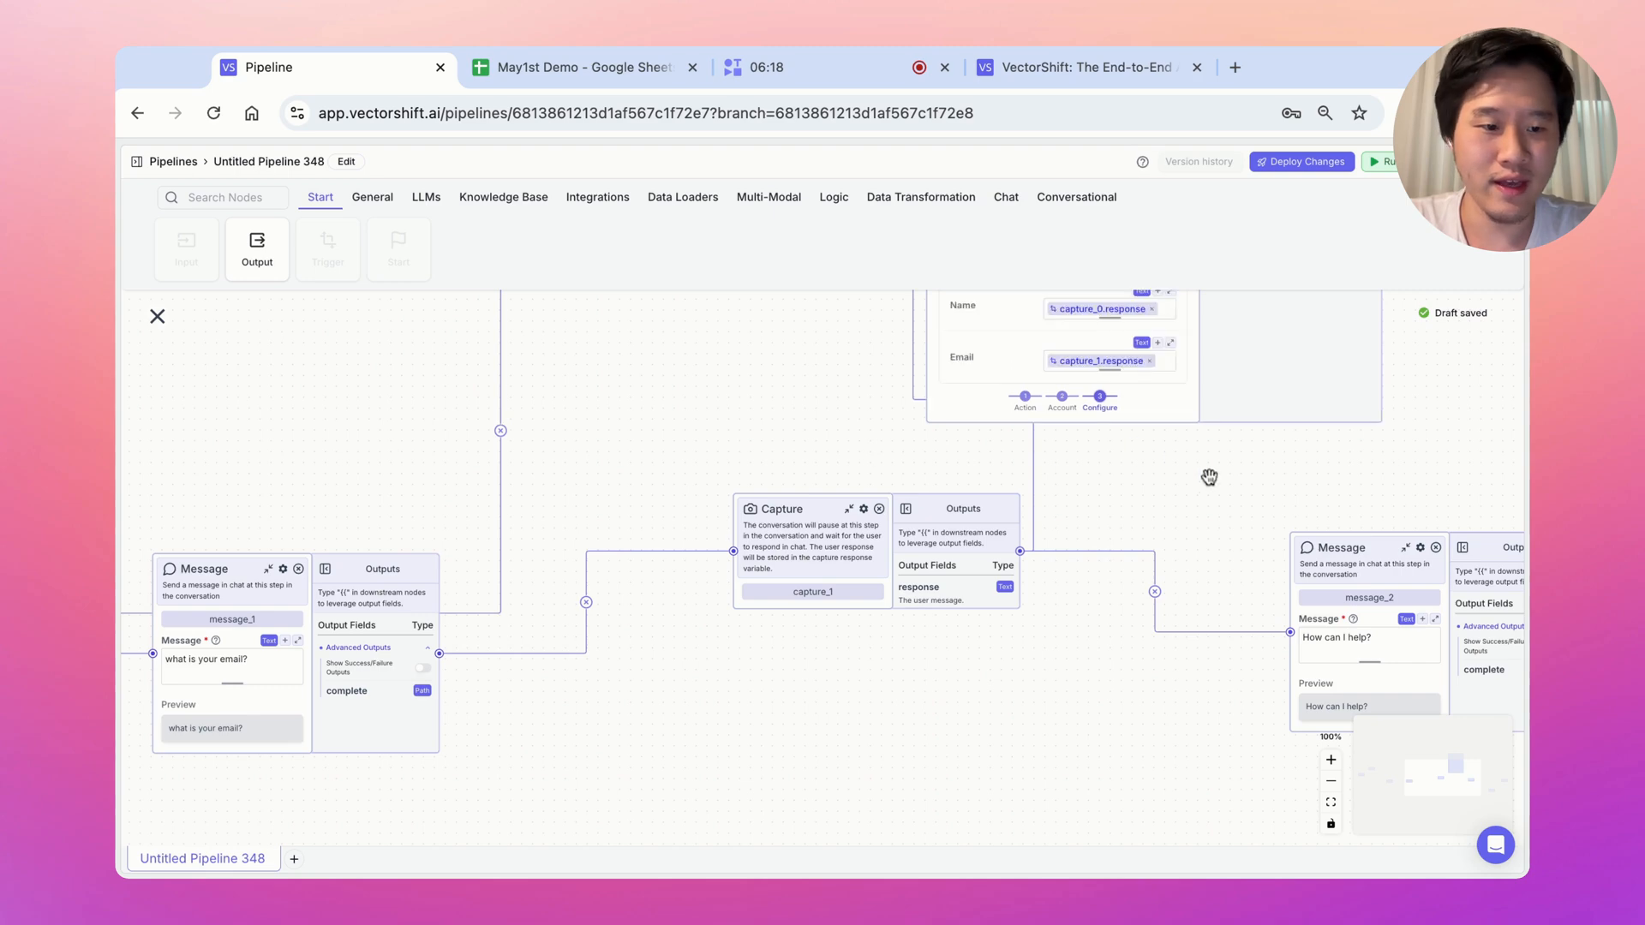
Place the Knowledge Base Reader directly beneath the OpenAI node and show Conversational node types
scroll(1209, 477, right, 8)
scroll(1208, 477, down, 2)
scroll(1020, 470, right, 1)
scroll(1020, 470, down, 1)
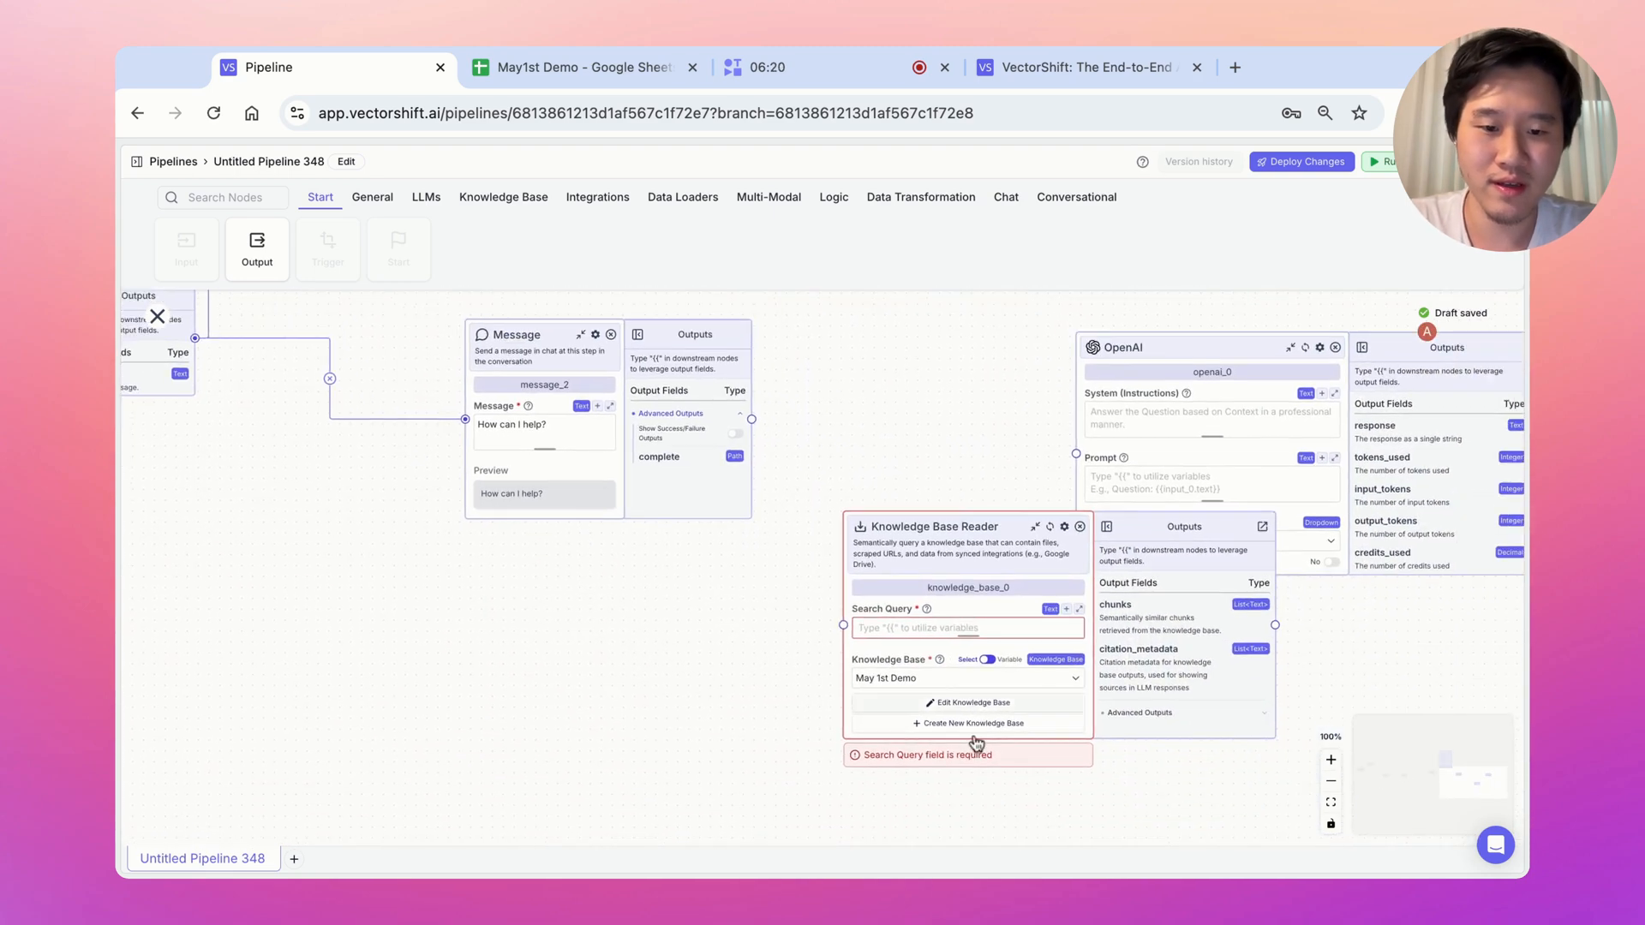
click(968, 628)
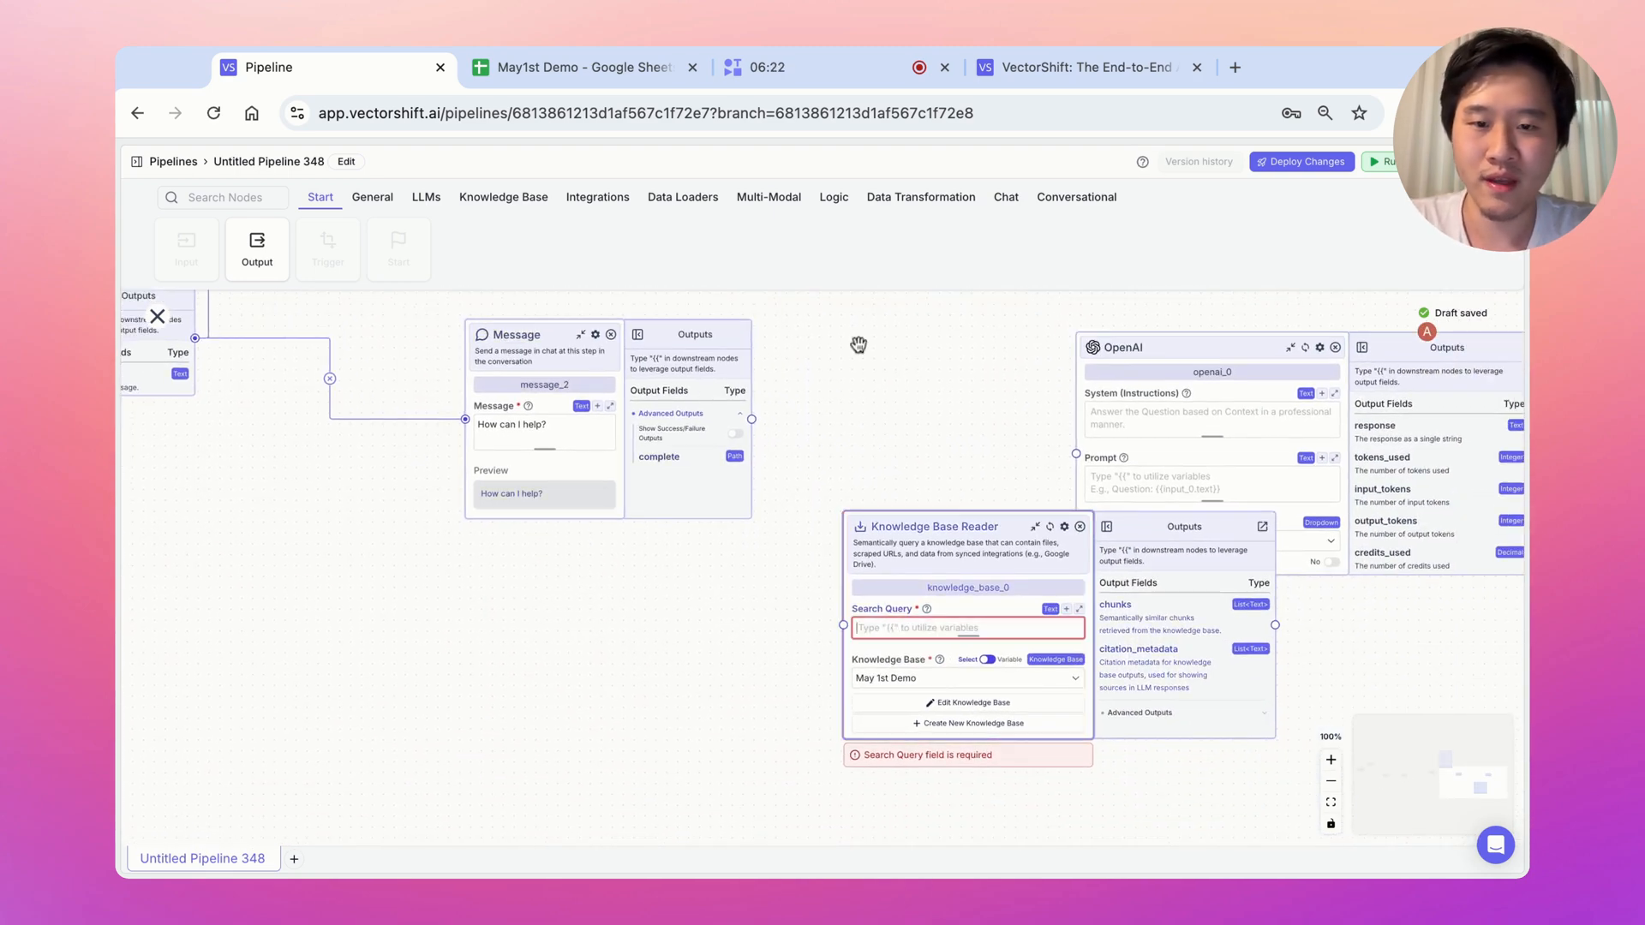
drag(864, 529, 1071, 615)
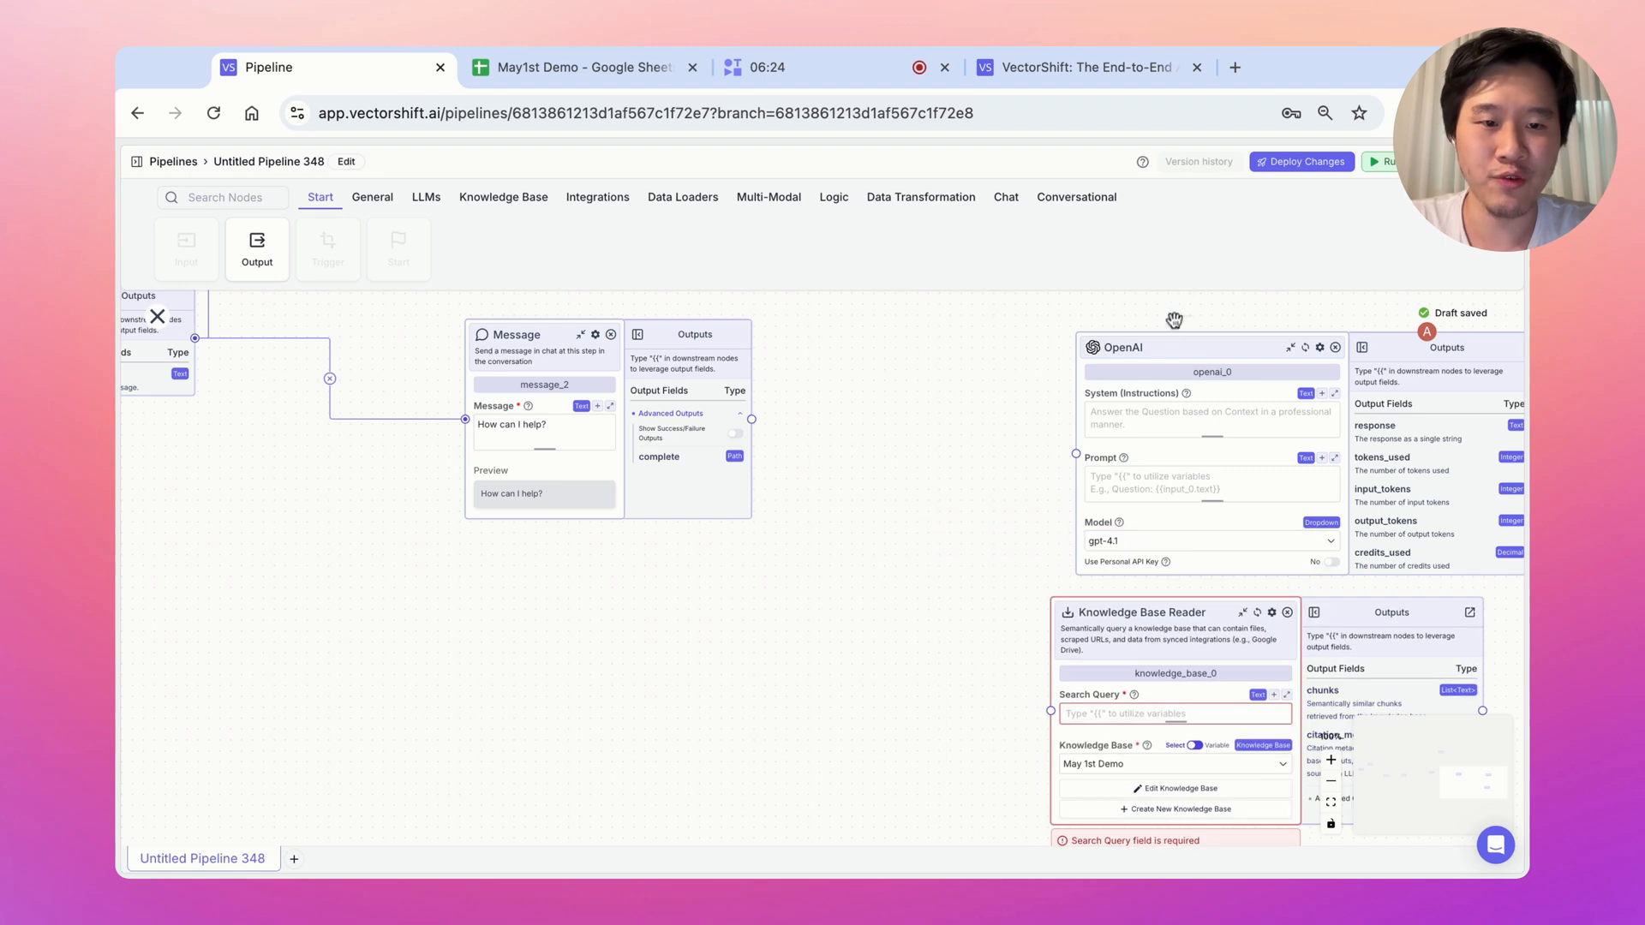
click(1081, 198)
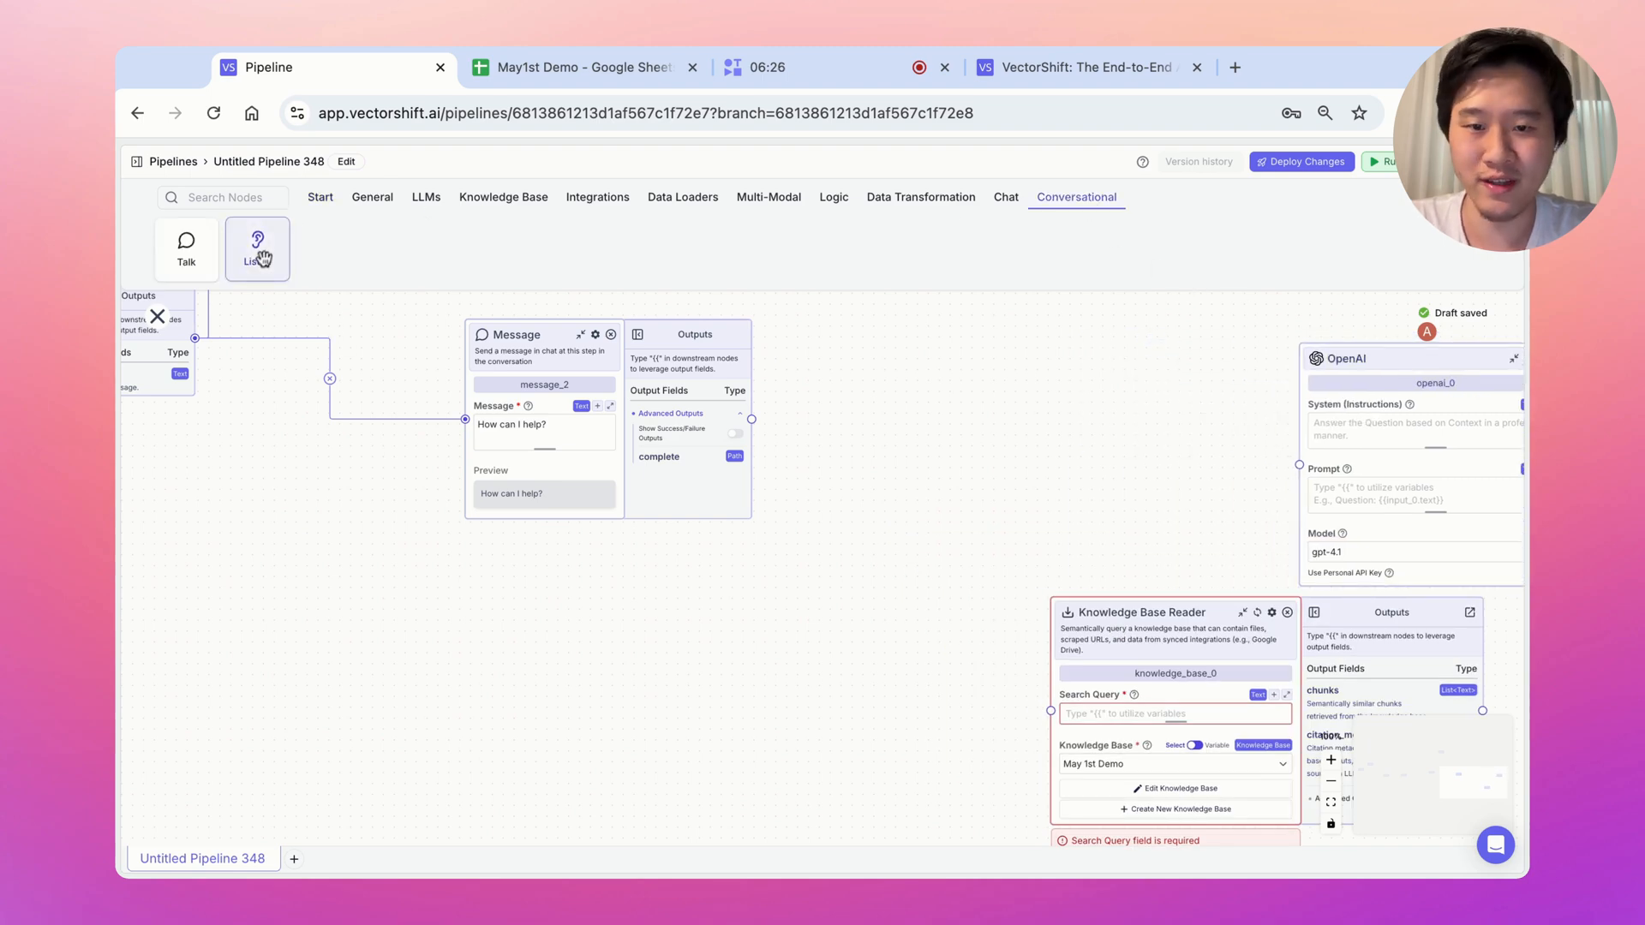
Add a Listen (capture_2) step after the 'How can I help?' message and rearrange nodes
drag(263, 258, 775, 457)
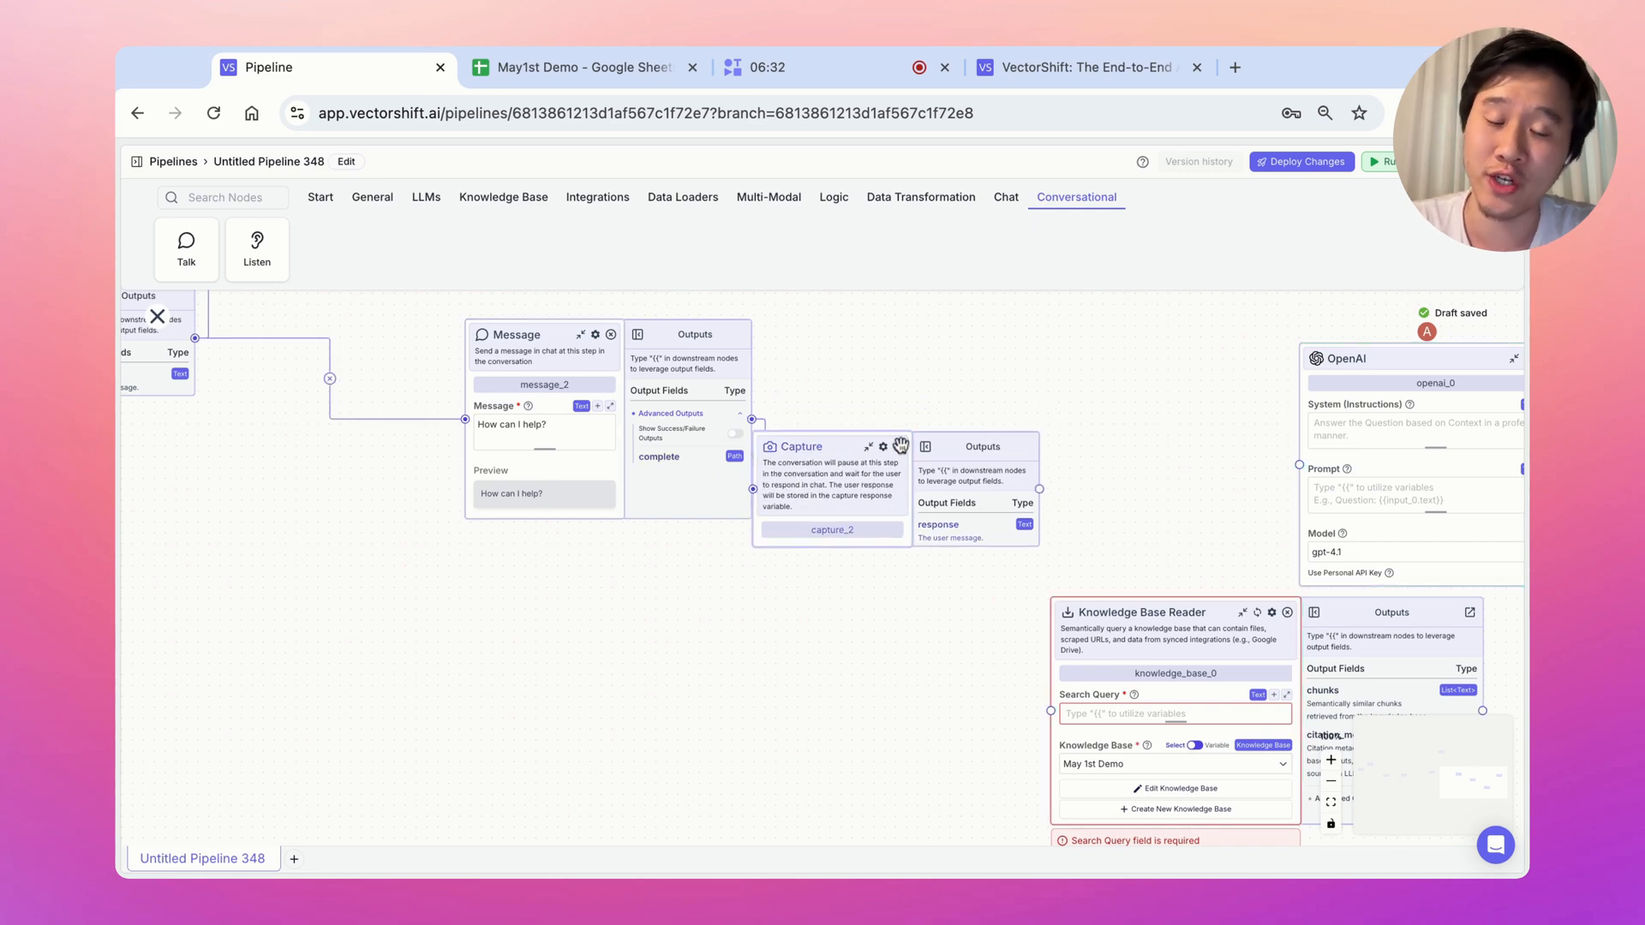
drag(1211, 433, 933, 429)
drag(1109, 369, 1157, 403)
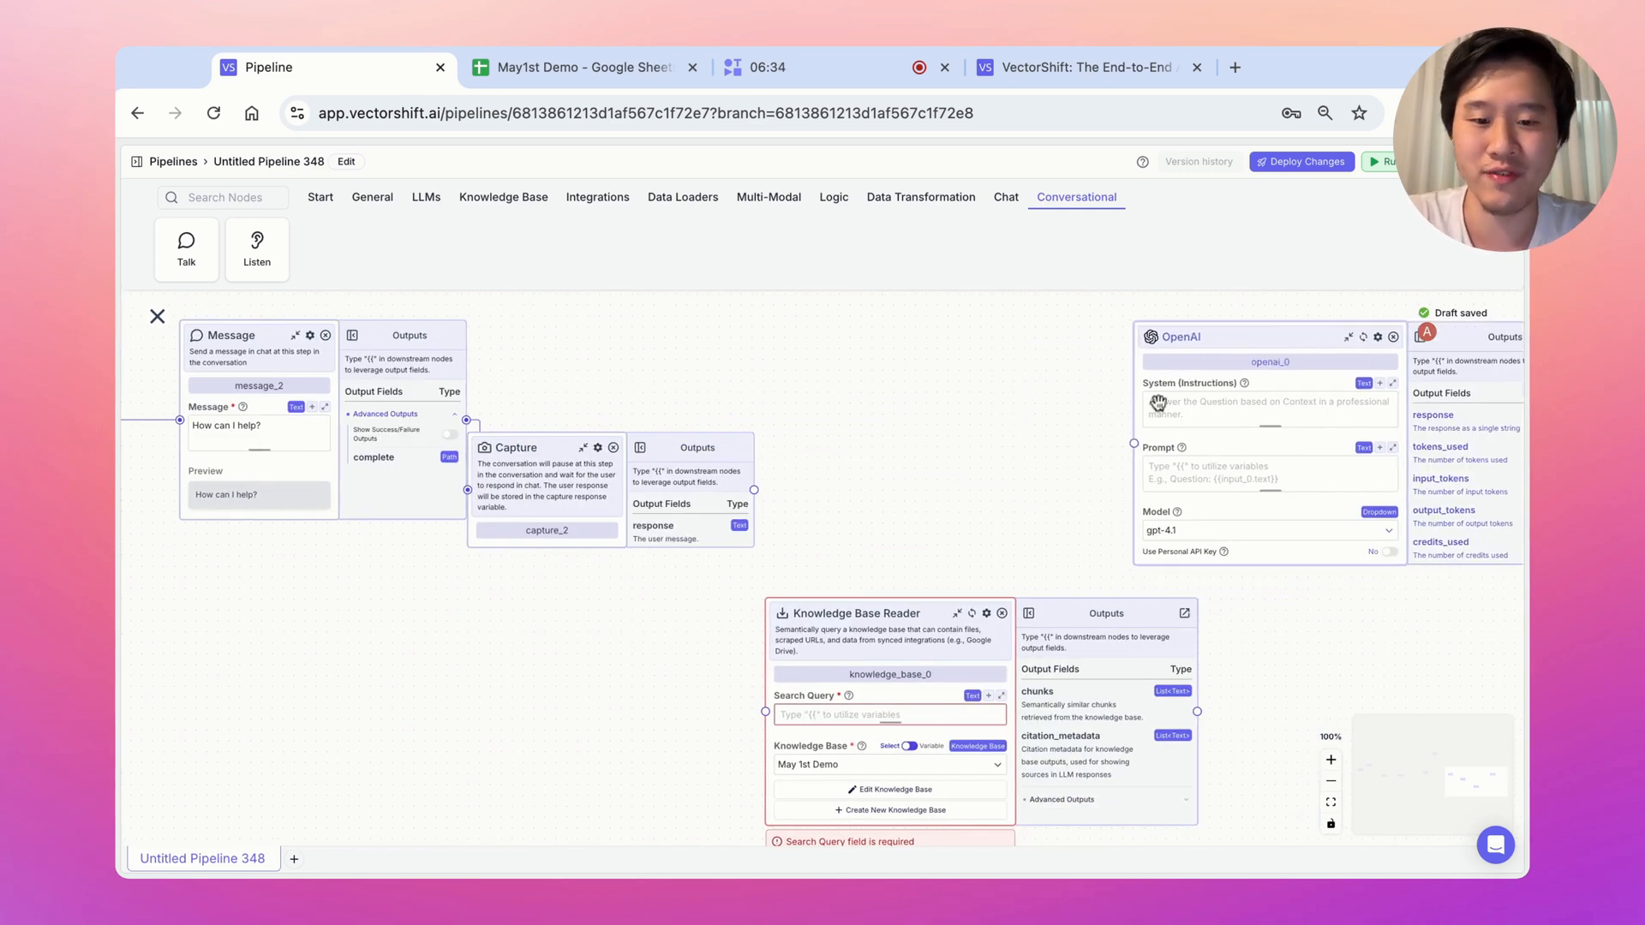
Set the Knowledge Base Reader's Search Query to {{capture_2.response}}
click(810, 715)
text({{)
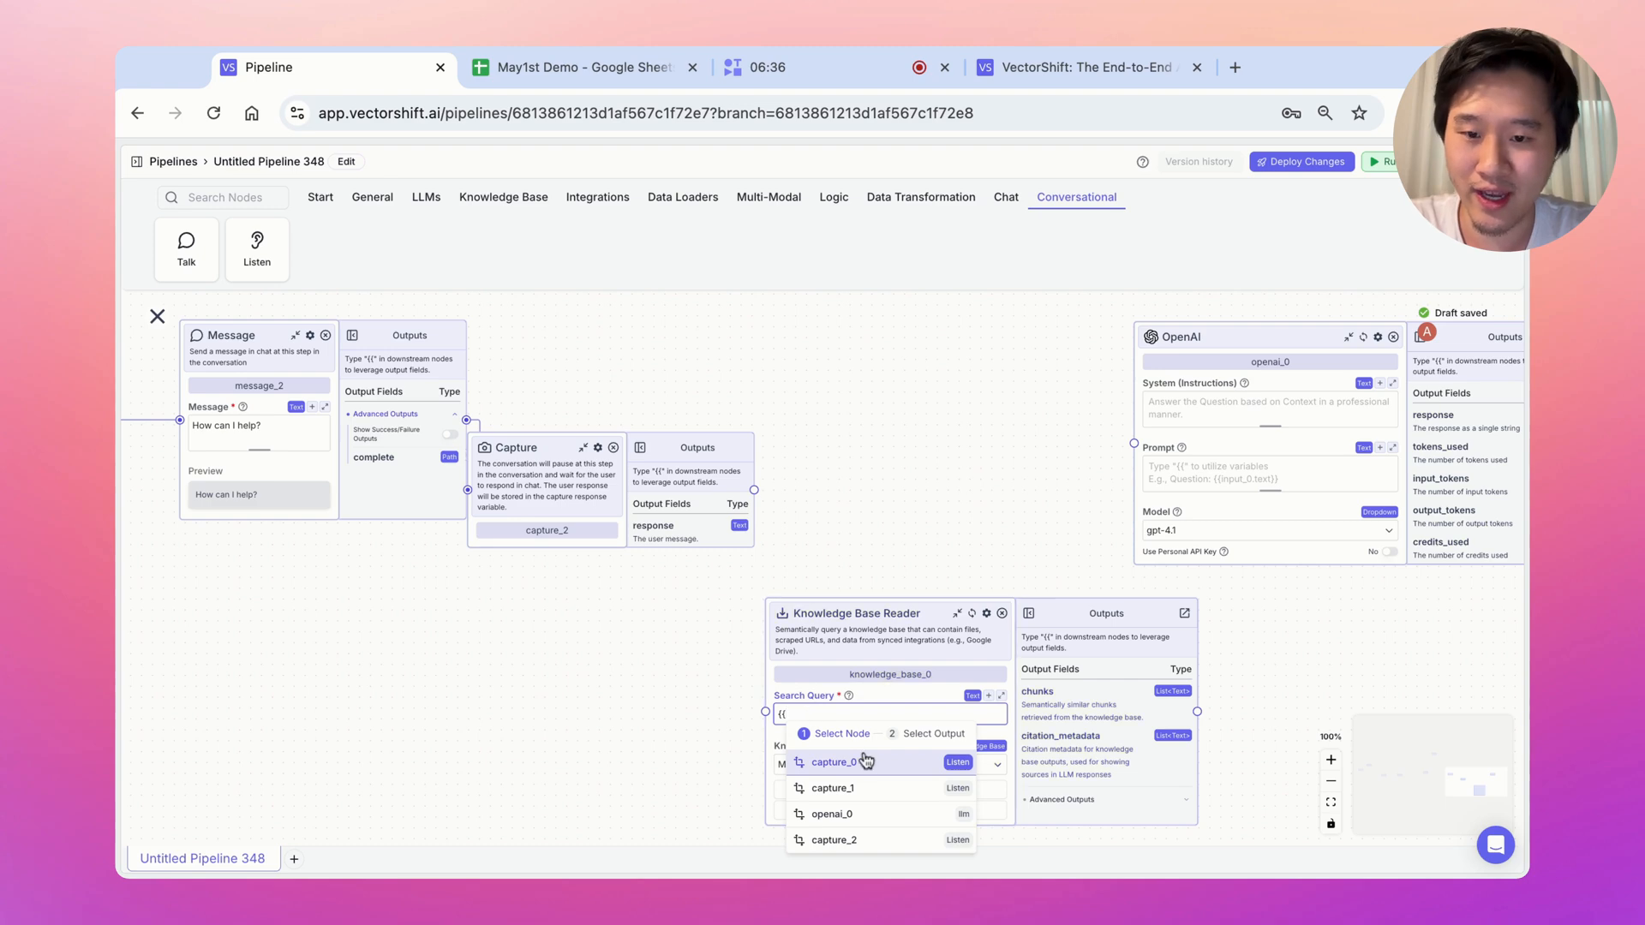
click(872, 839)
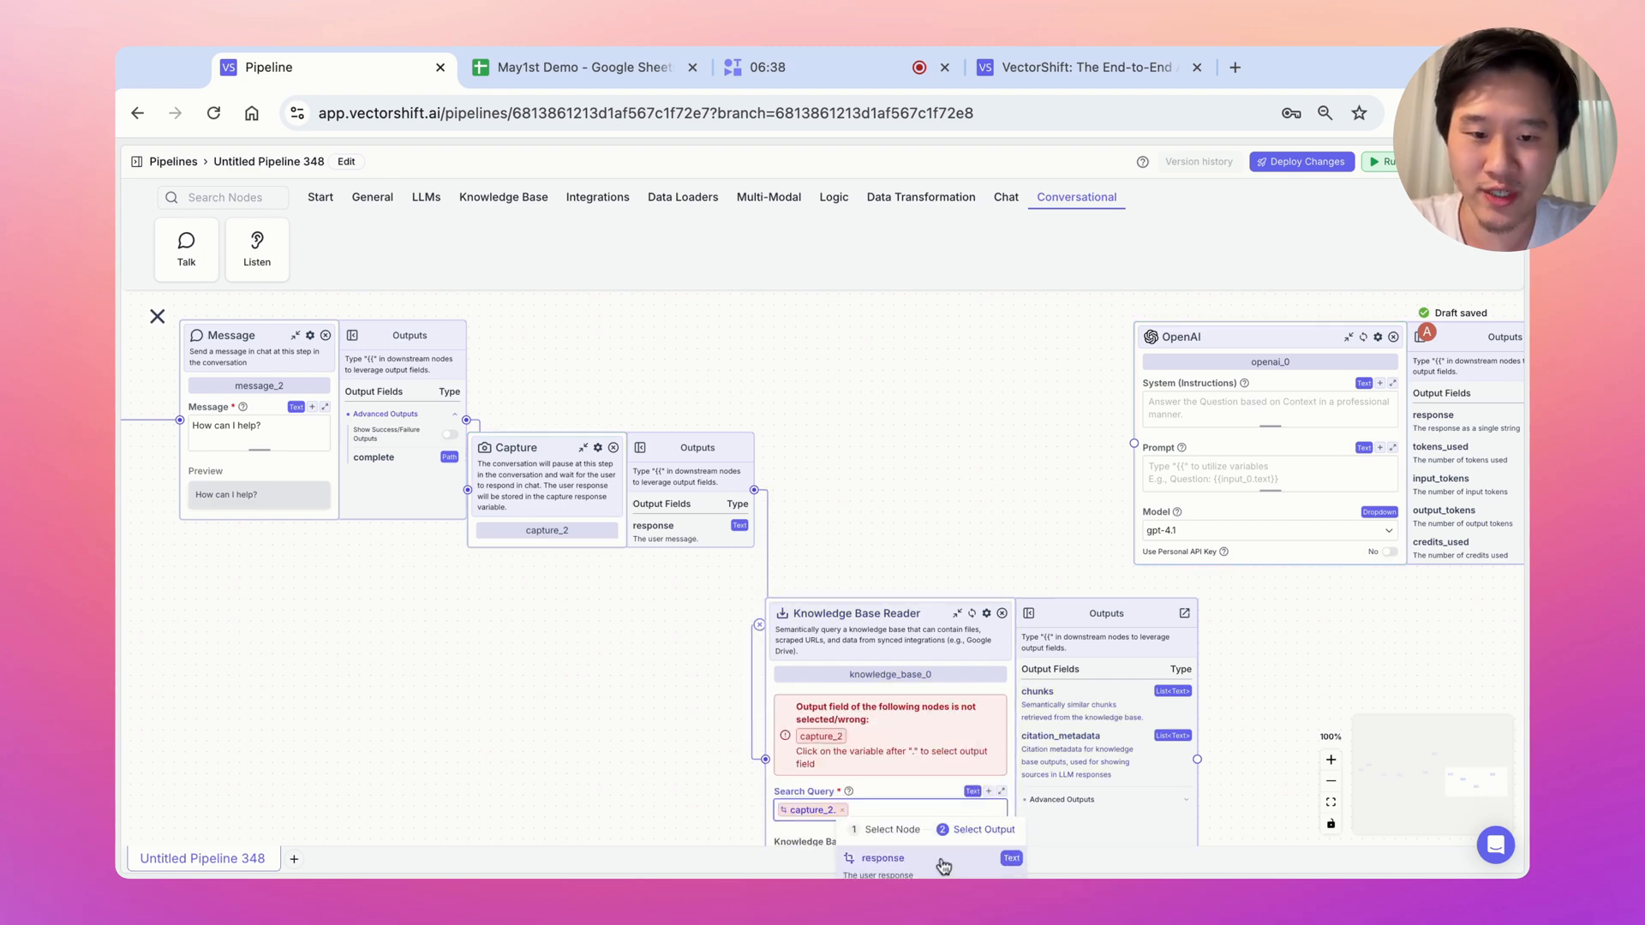
click(944, 867)
drag(1268, 612, 829, 640)
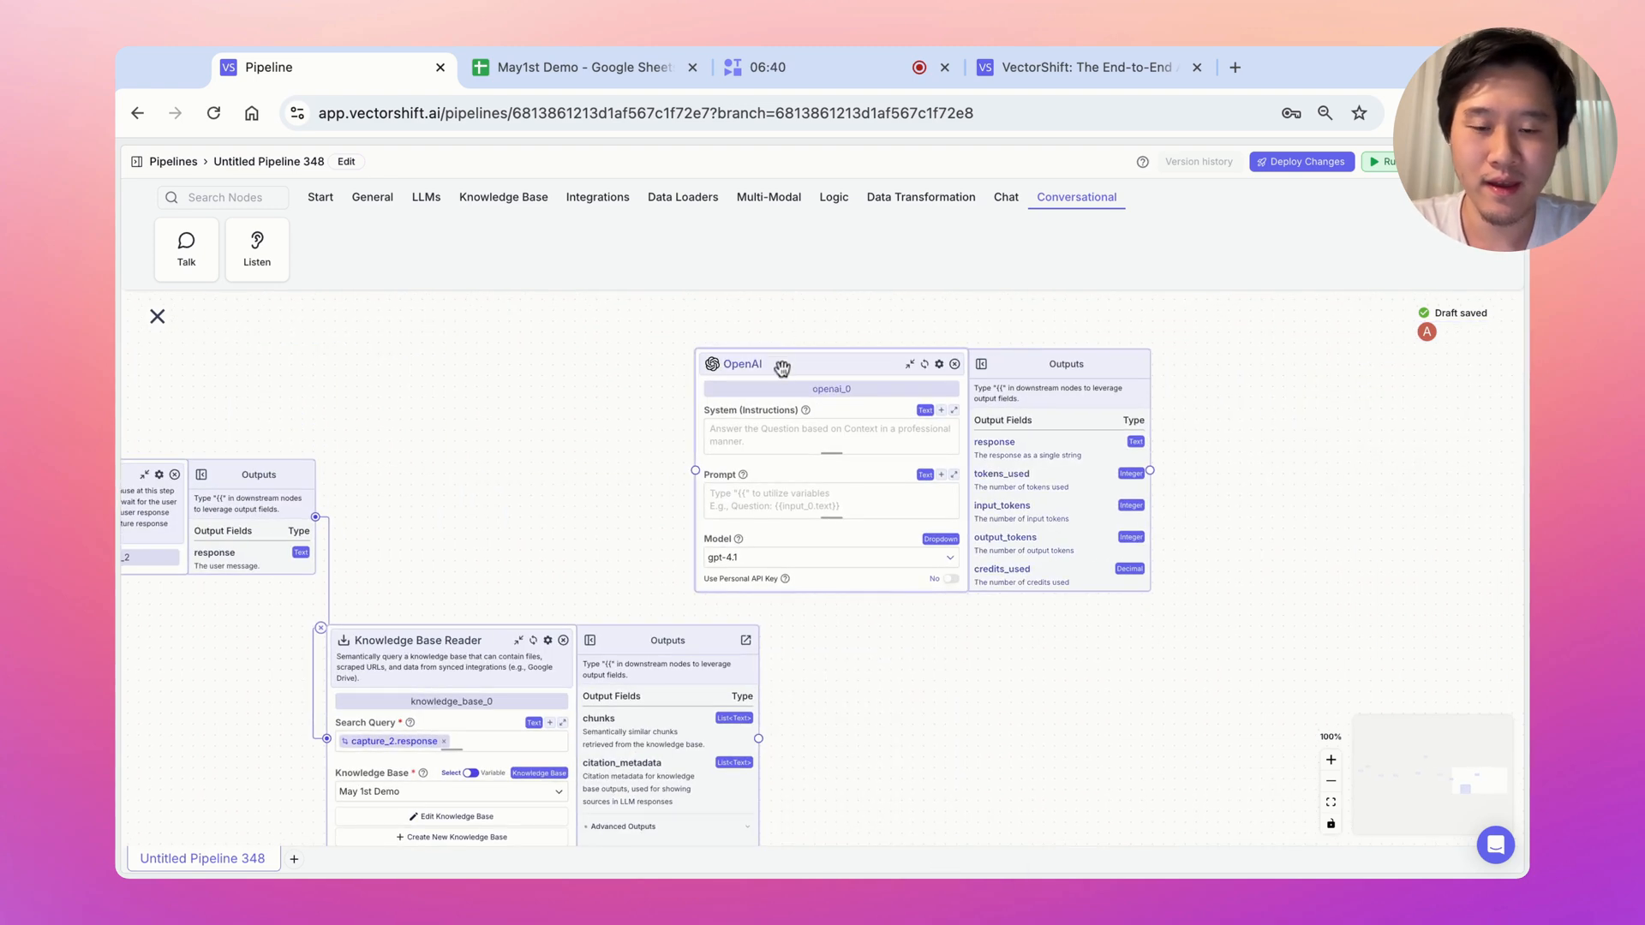
Write the OpenAI system instructions to answer based on the given context
drag(782, 368, 876, 368)
drag(404, 674, 483, 691)
click(958, 436)
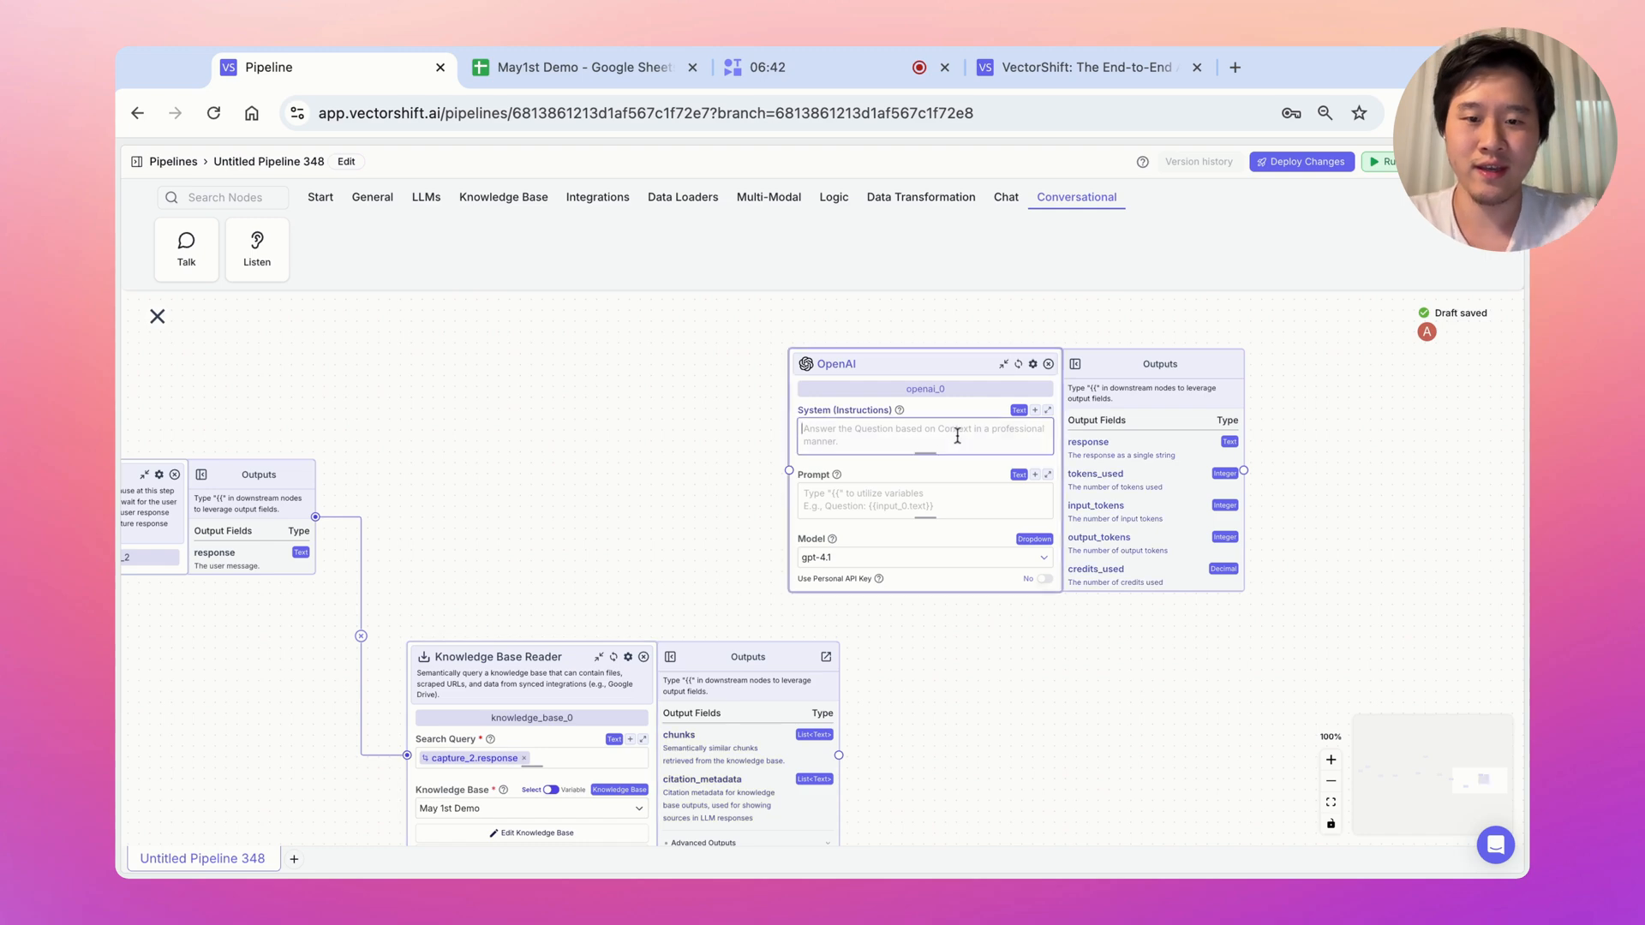
text(An)
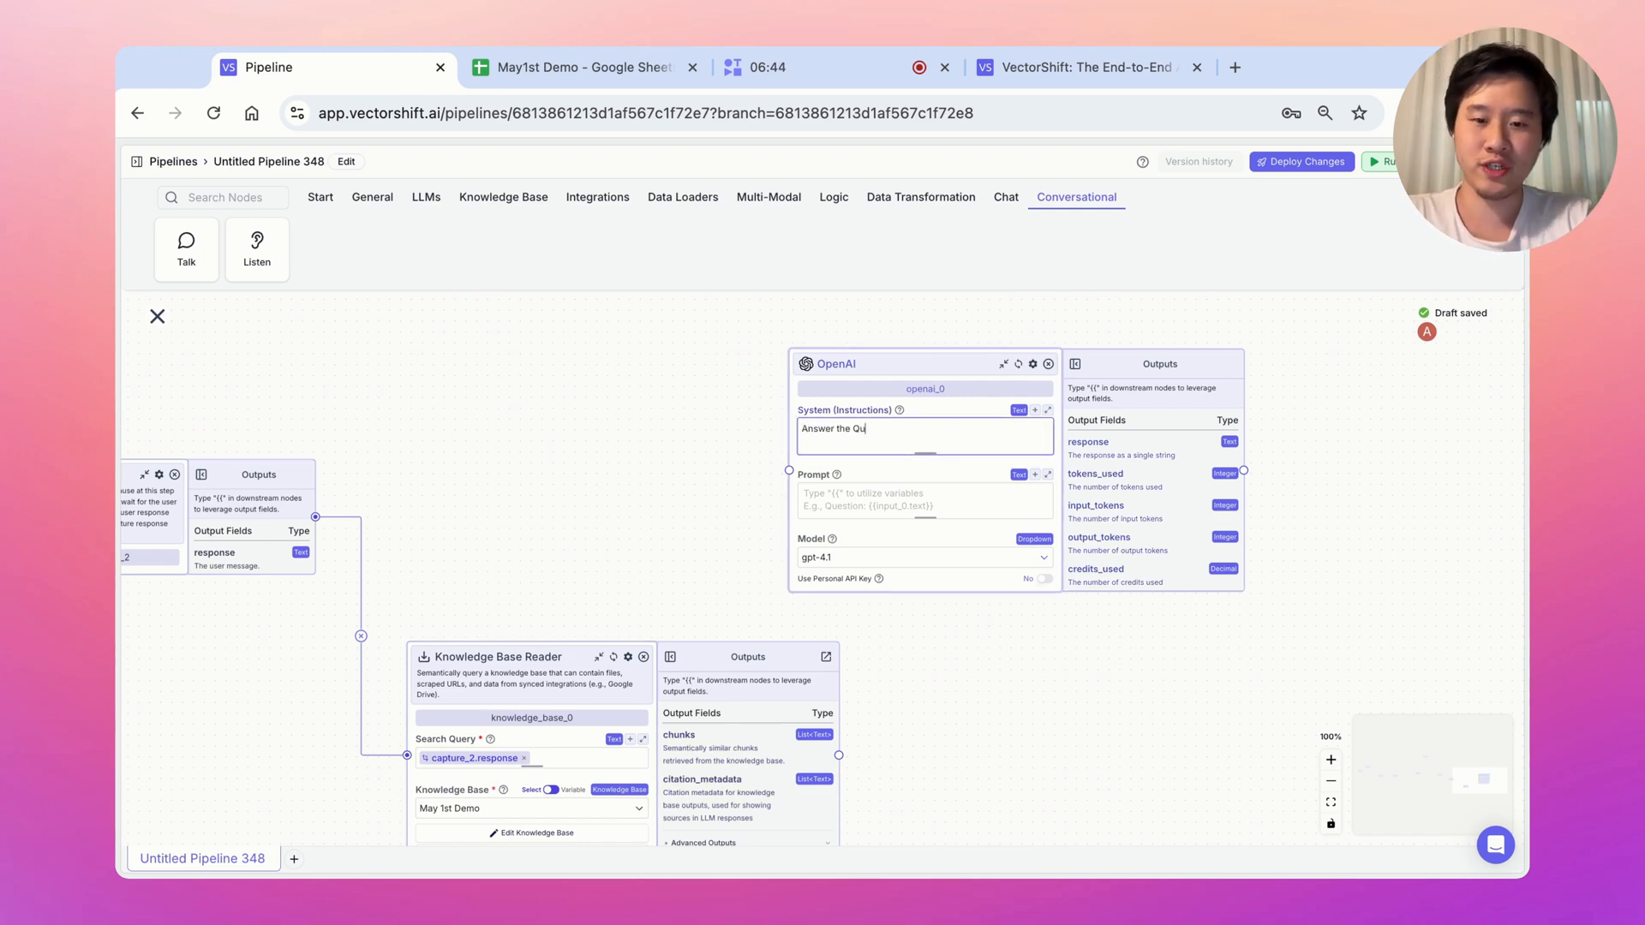
Add a Question line with {{capture_2.response}} to the OpenAI prompt
click(919, 493)
text(Question)
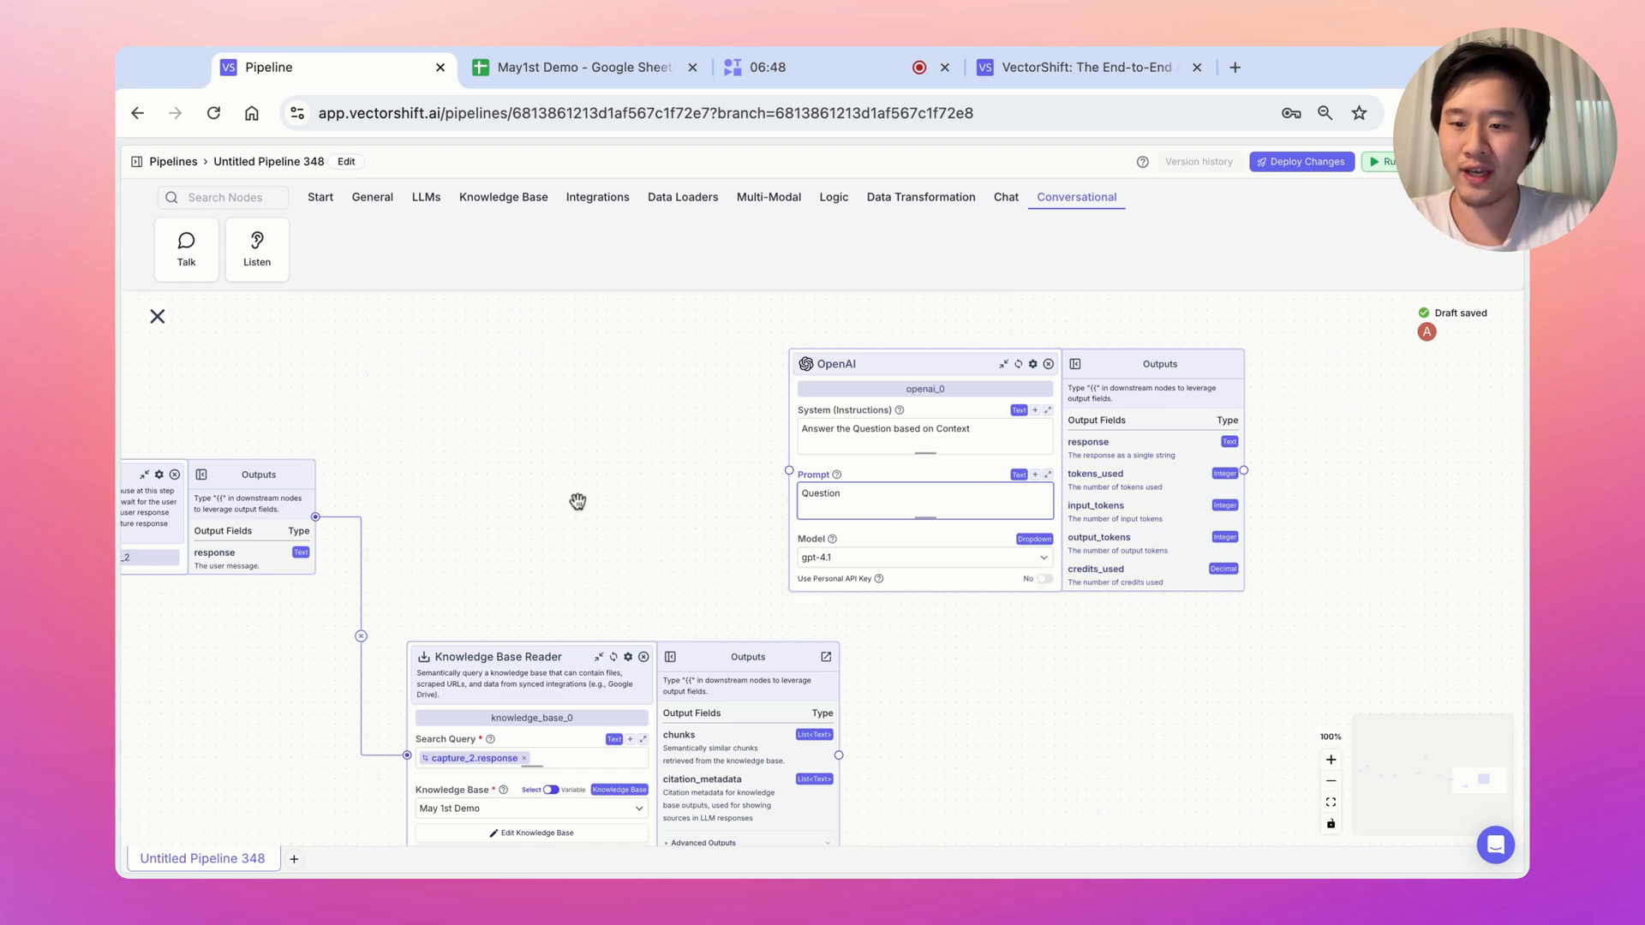
scroll(583, 503, left, 5)
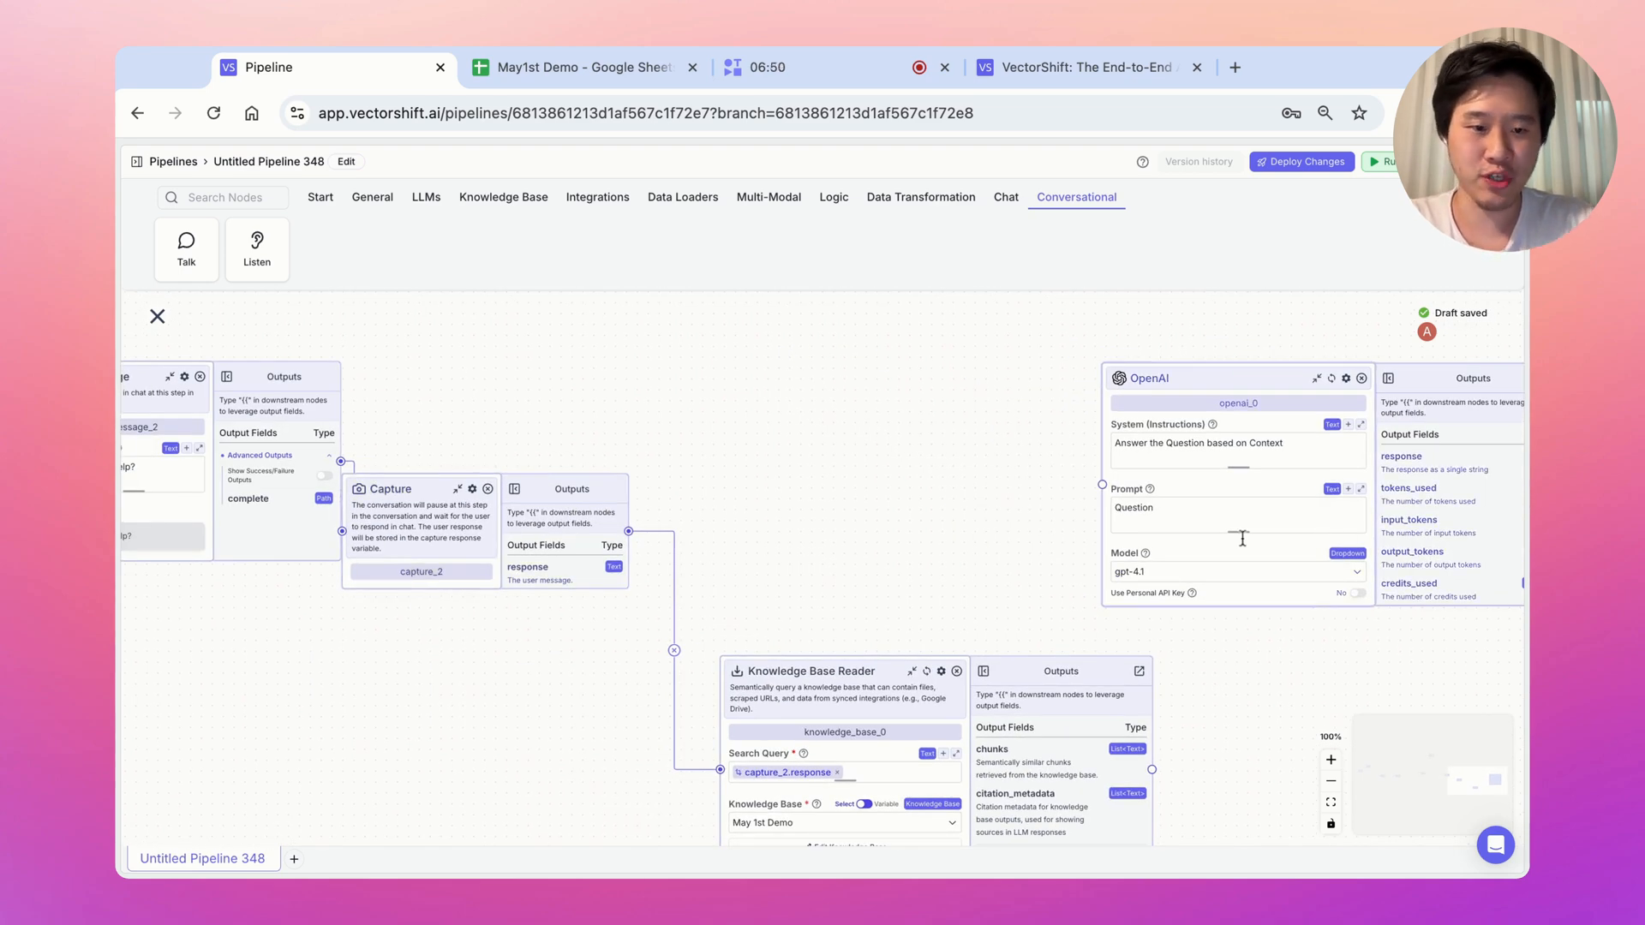
click(1224, 508)
key(Return)
text({{)
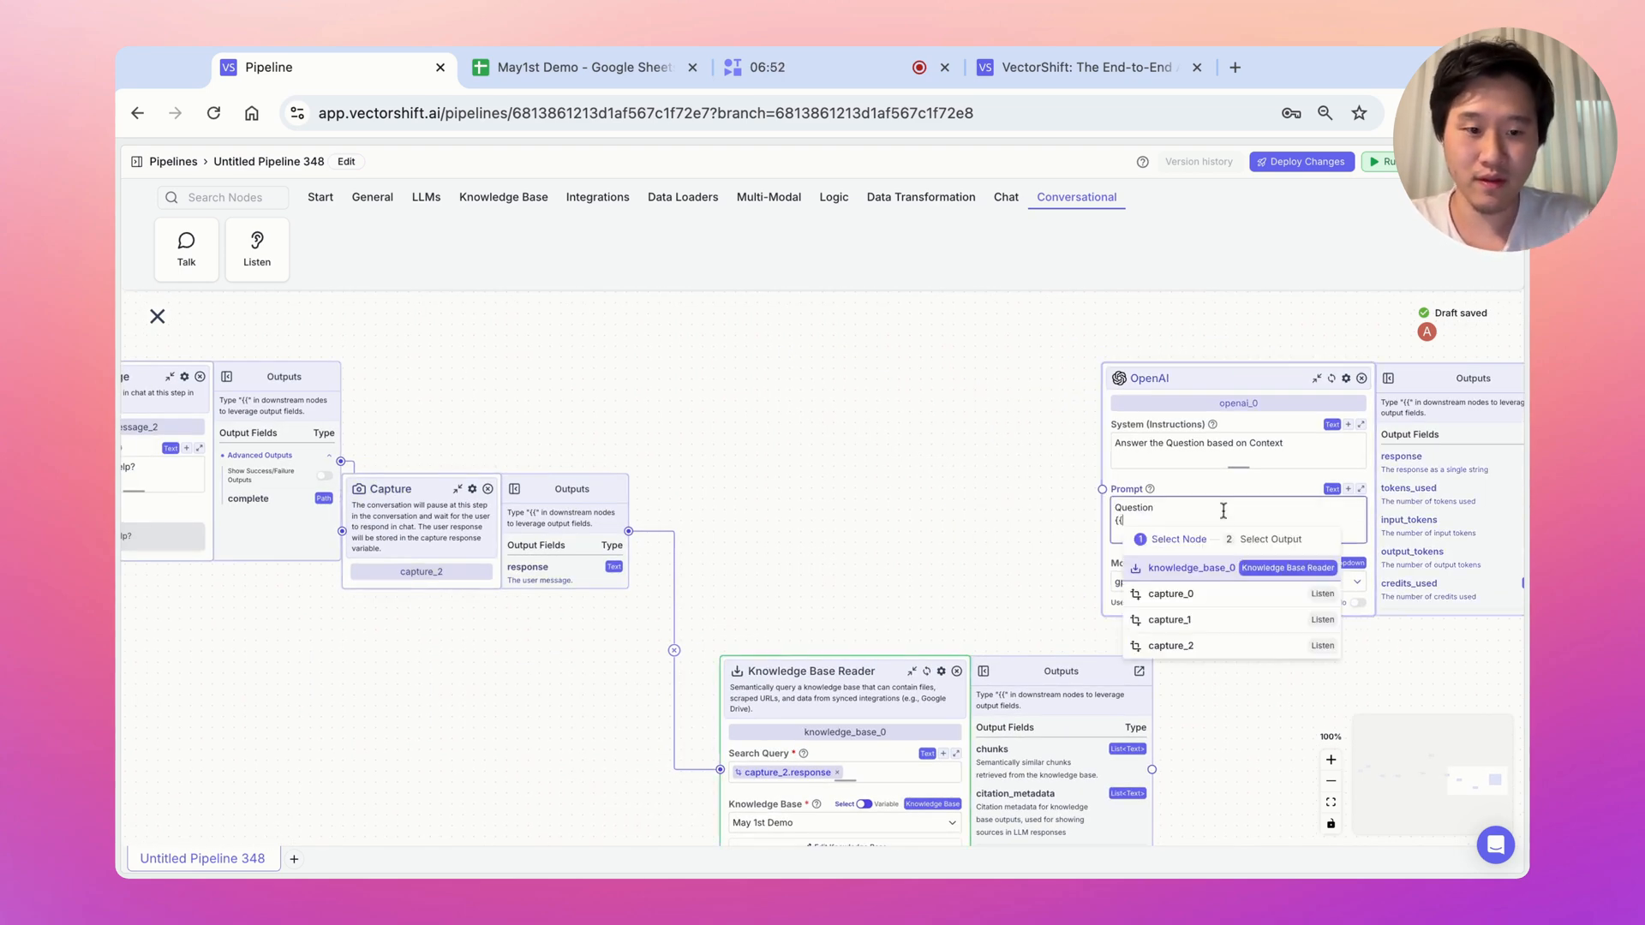
click(1204, 649)
click(1230, 665)
Add a Context line with {{knowledge_base_0.chunks}} to the prompt and zoom out
key(Return)
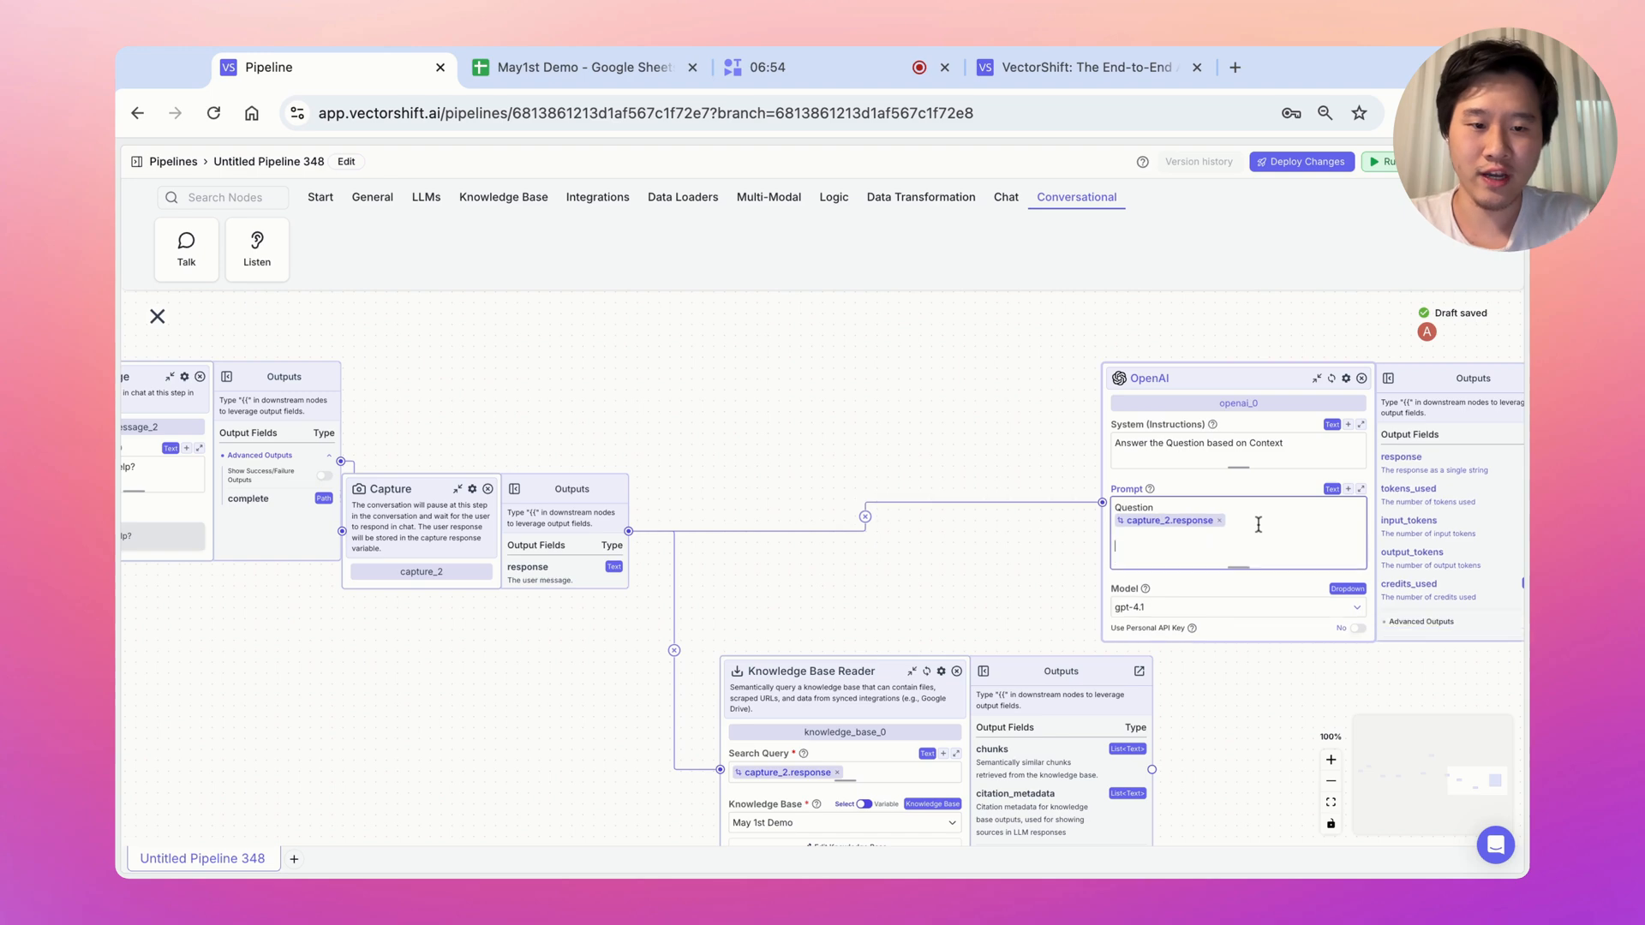
text(Context)
key(Return)
text({{)
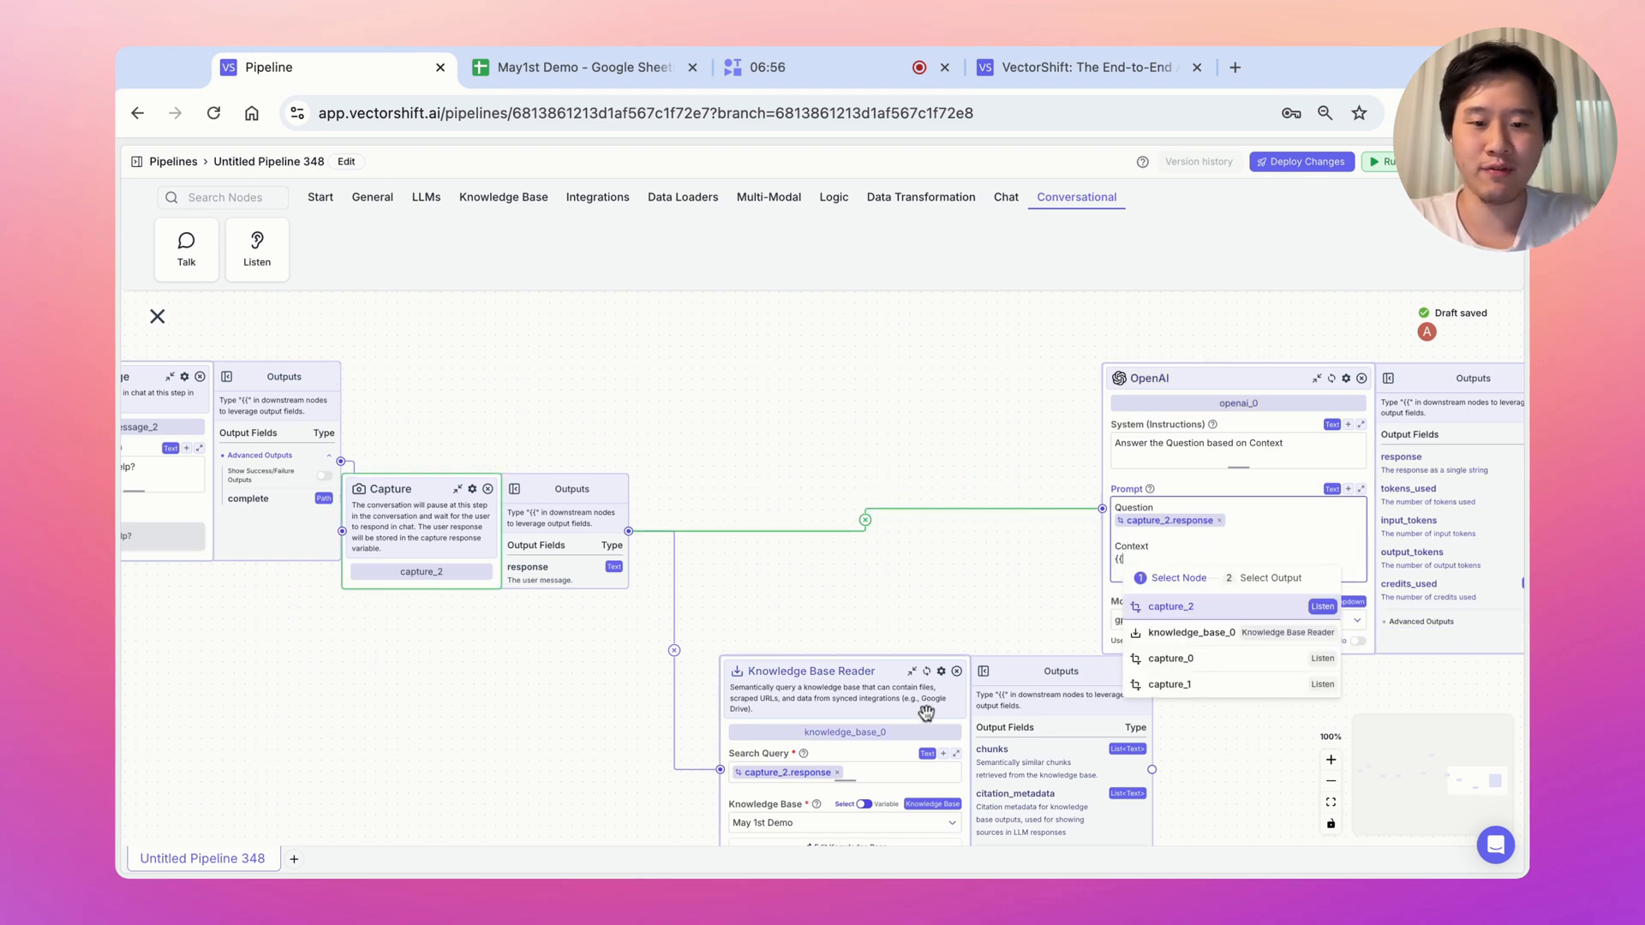
click(1206, 644)
click(1206, 632)
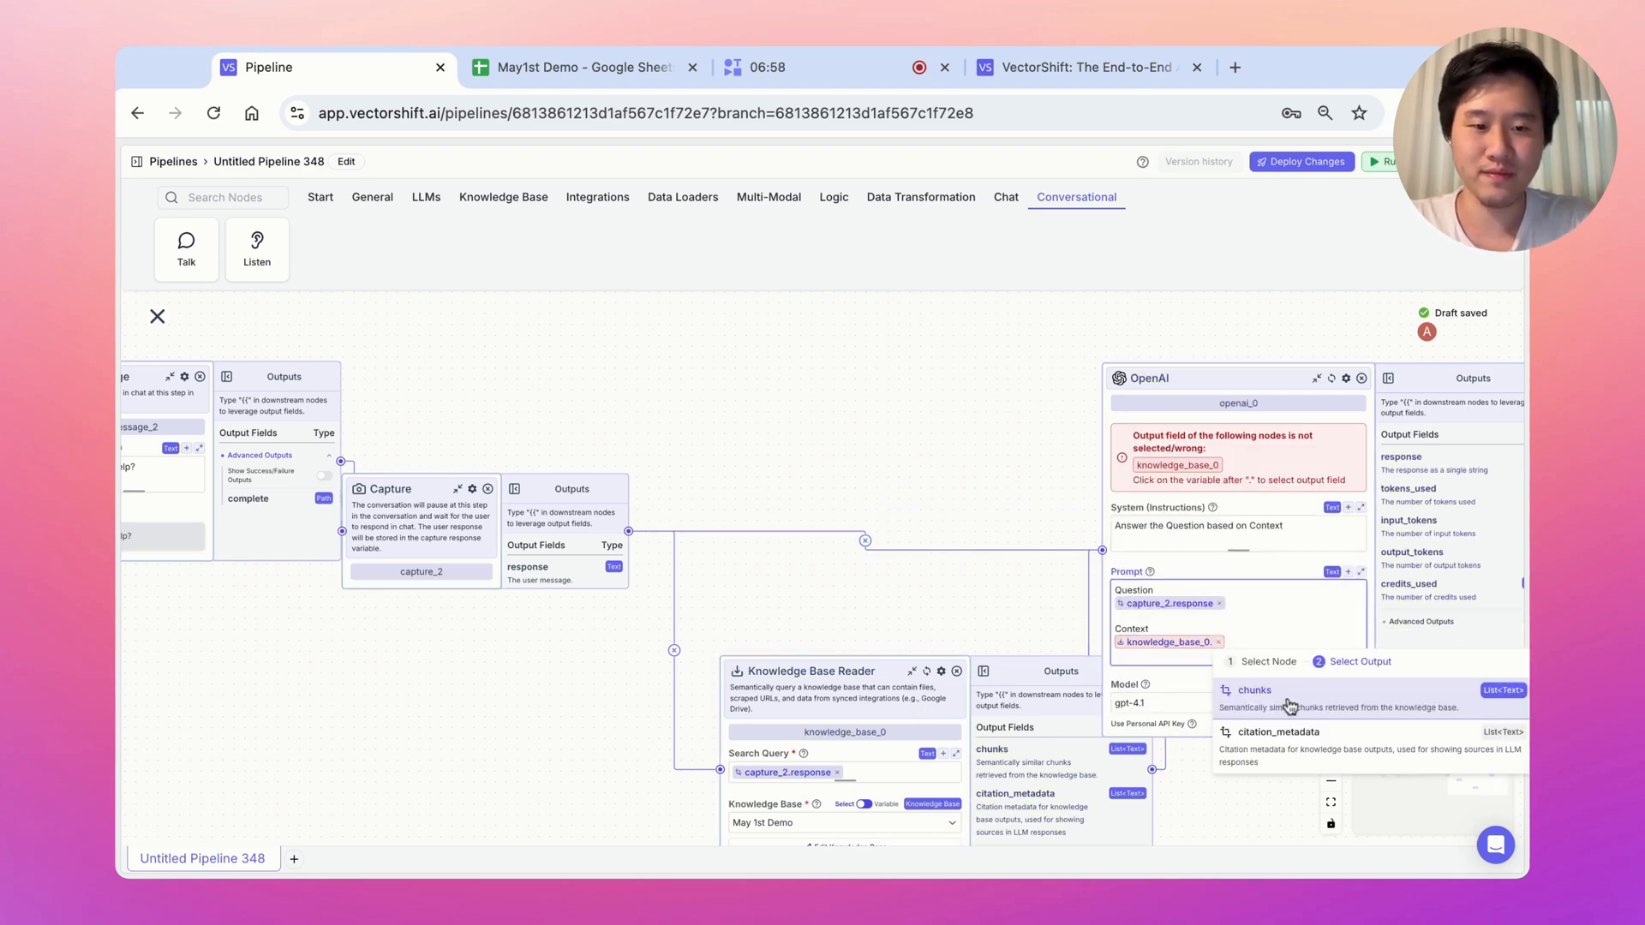
click(1330, 781)
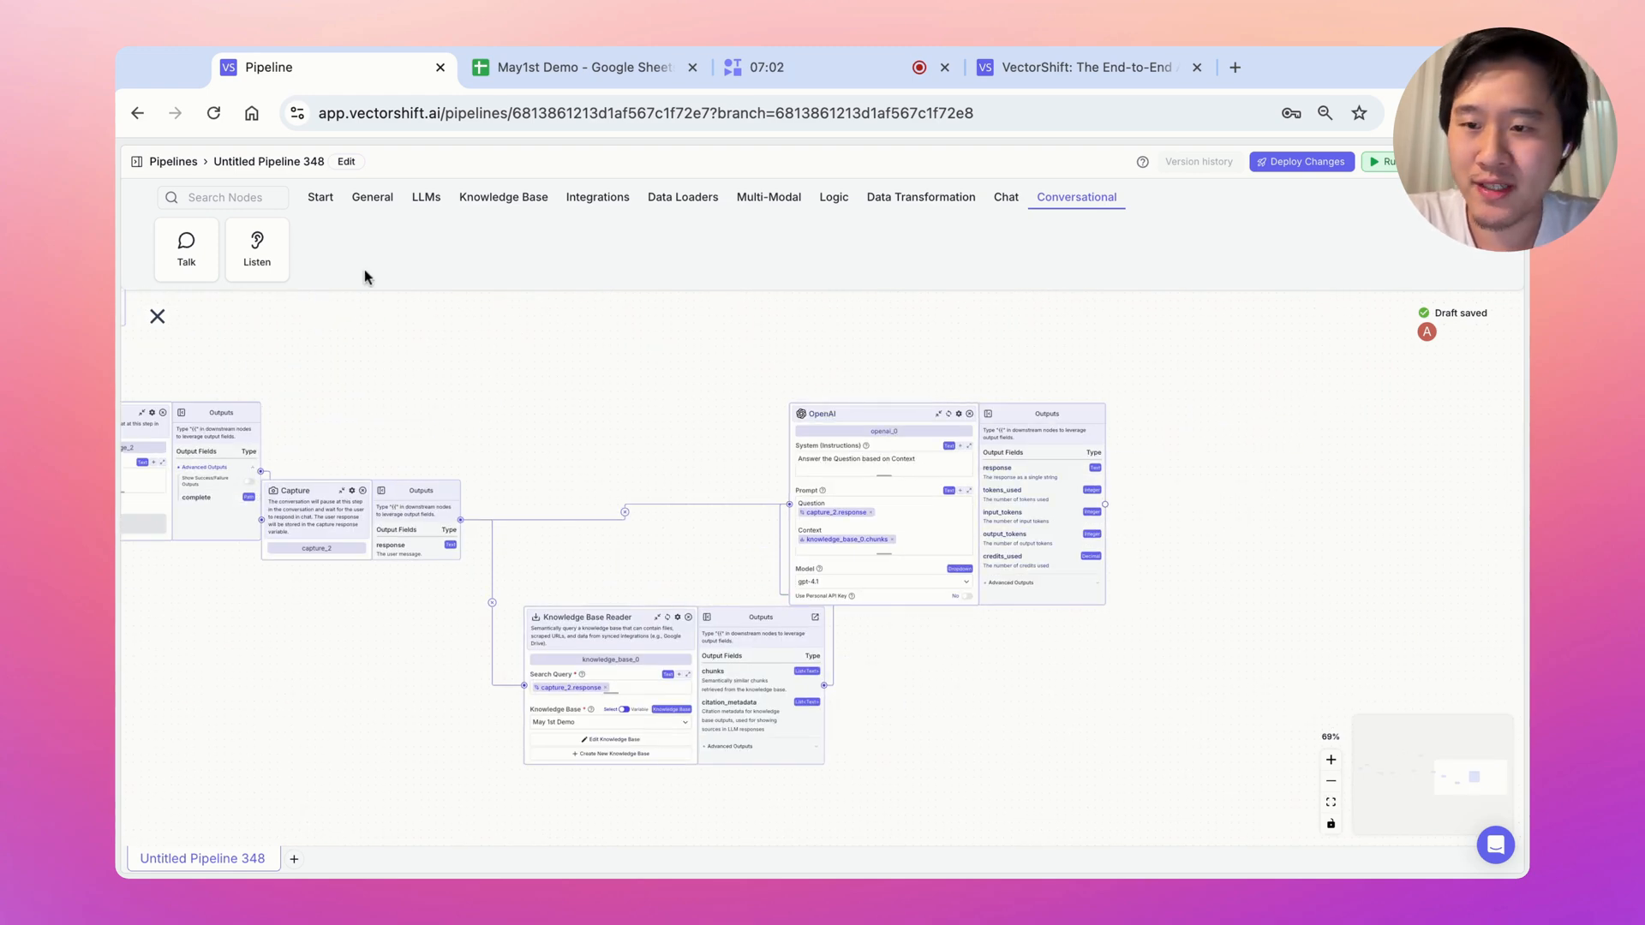
Add a message_3 step after OpenAI whose message is {{openai_0.response}}
click(1168, 450)
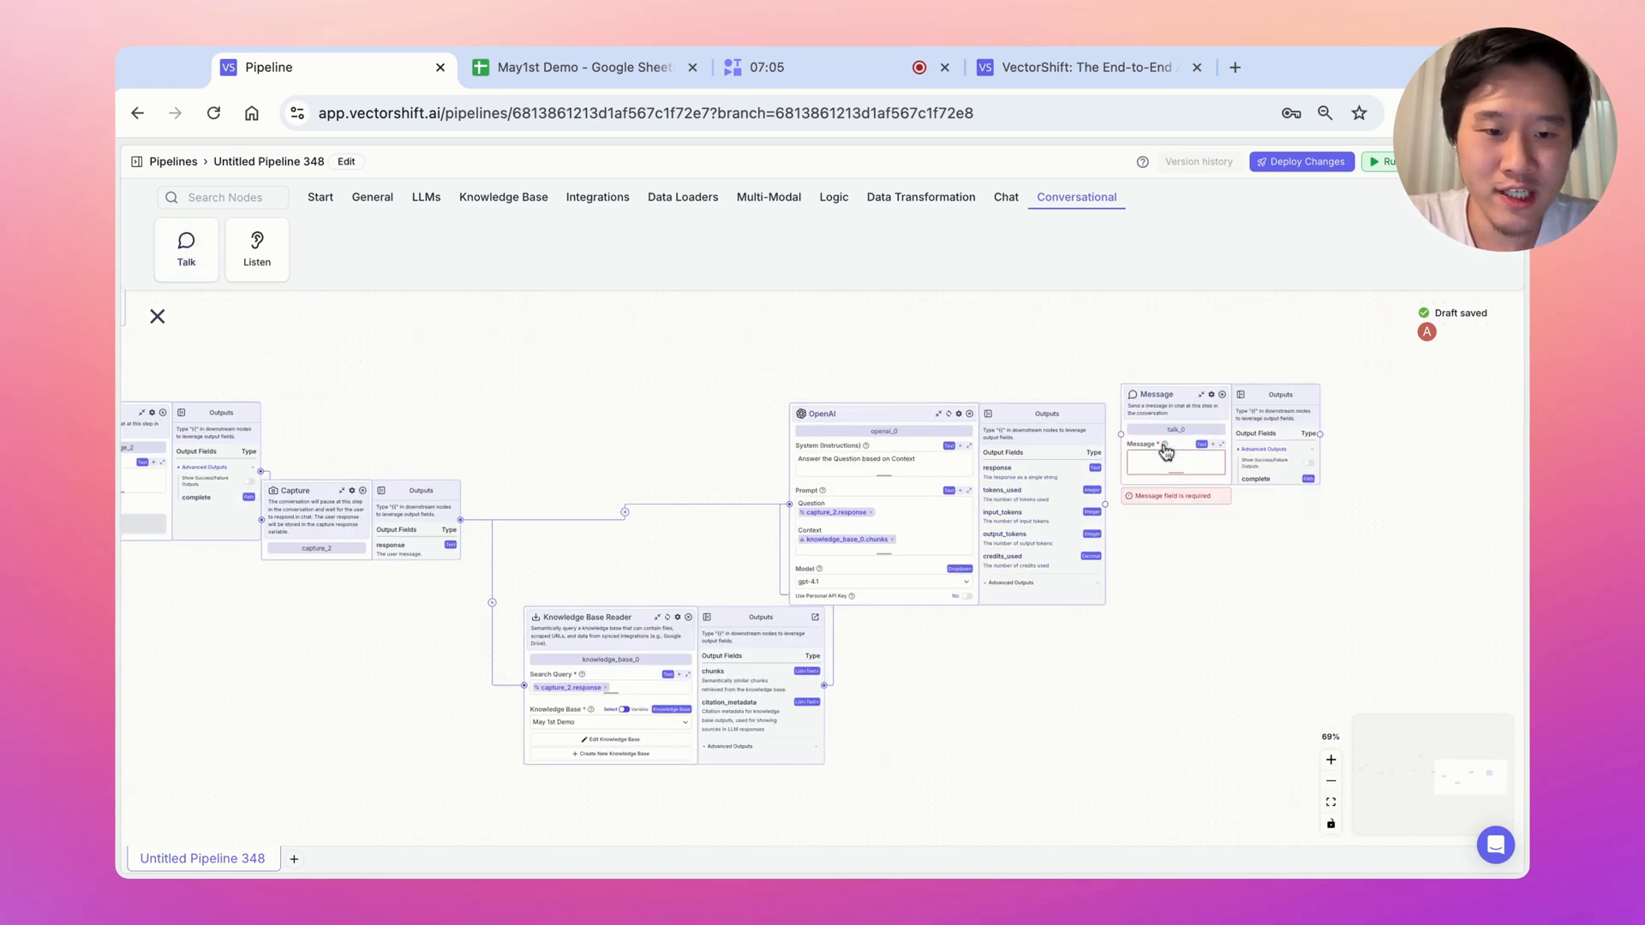
click(1155, 457)
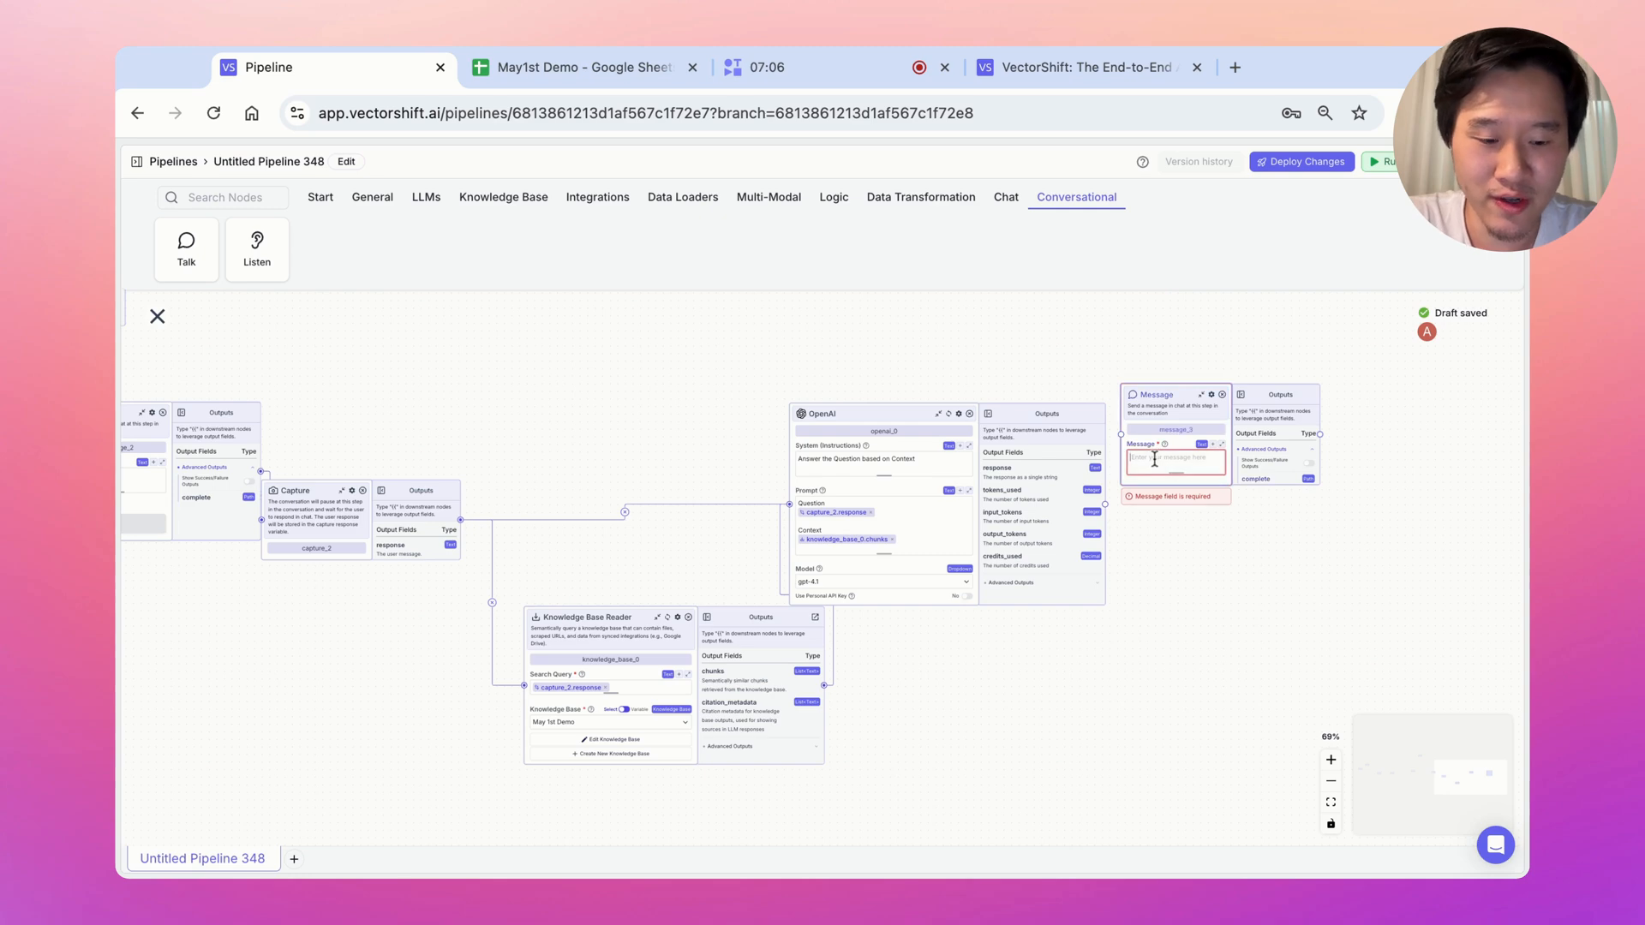
text({{)
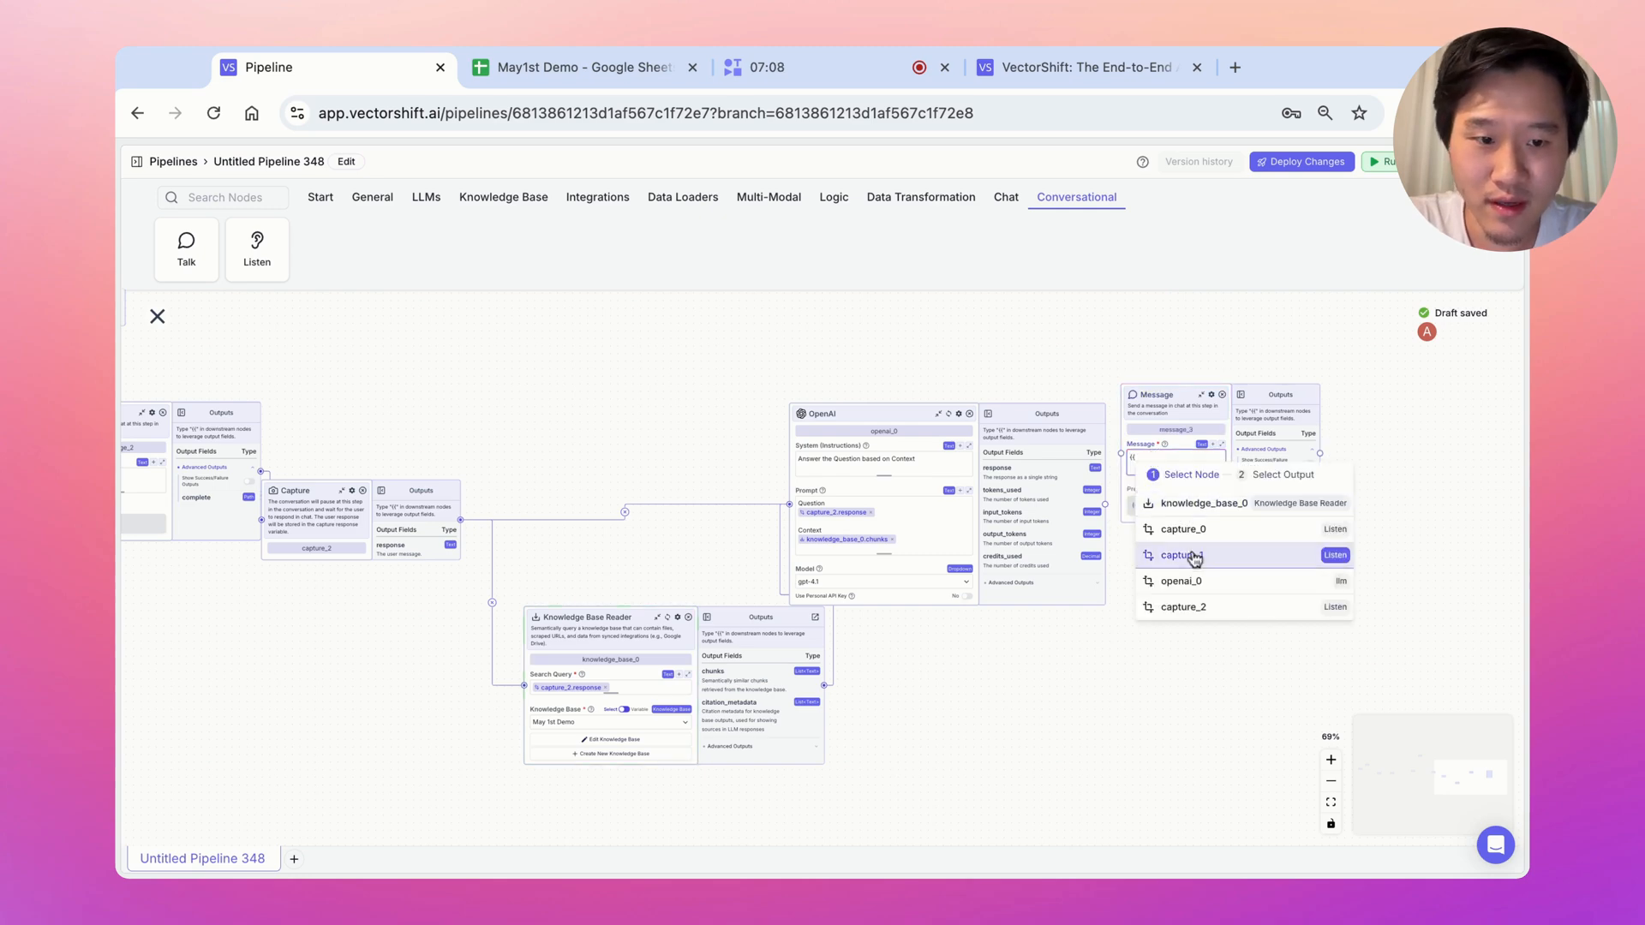
click(1191, 581)
click(1248, 586)
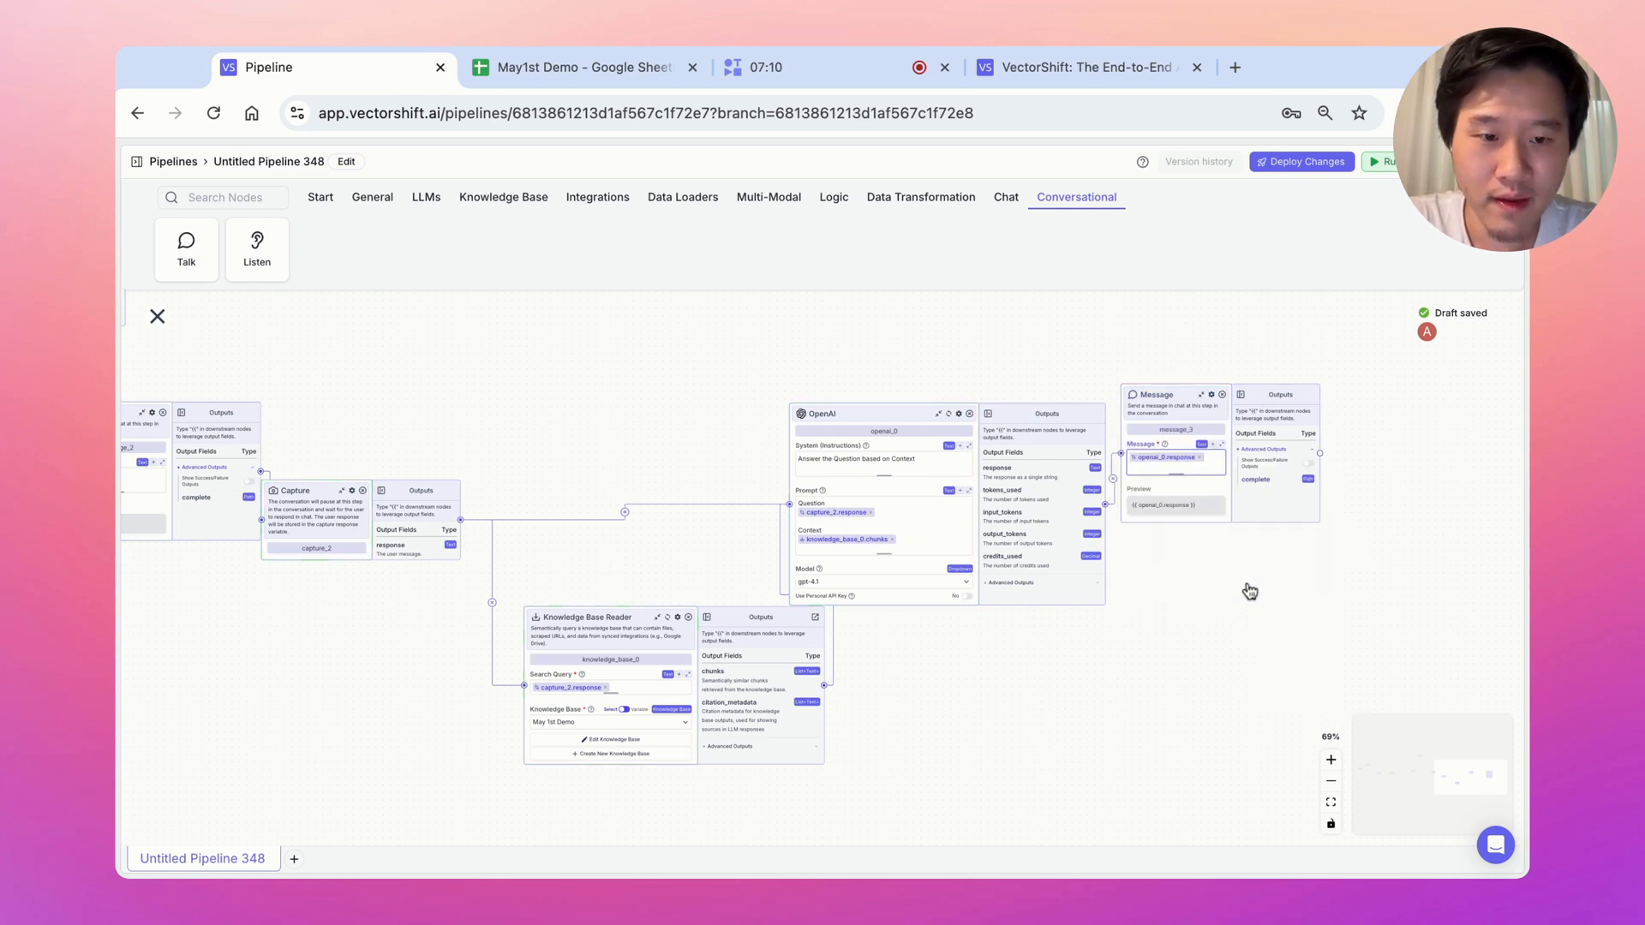
scroll(1158, 648, left, 5)
scroll(1383, 676, right, 7)
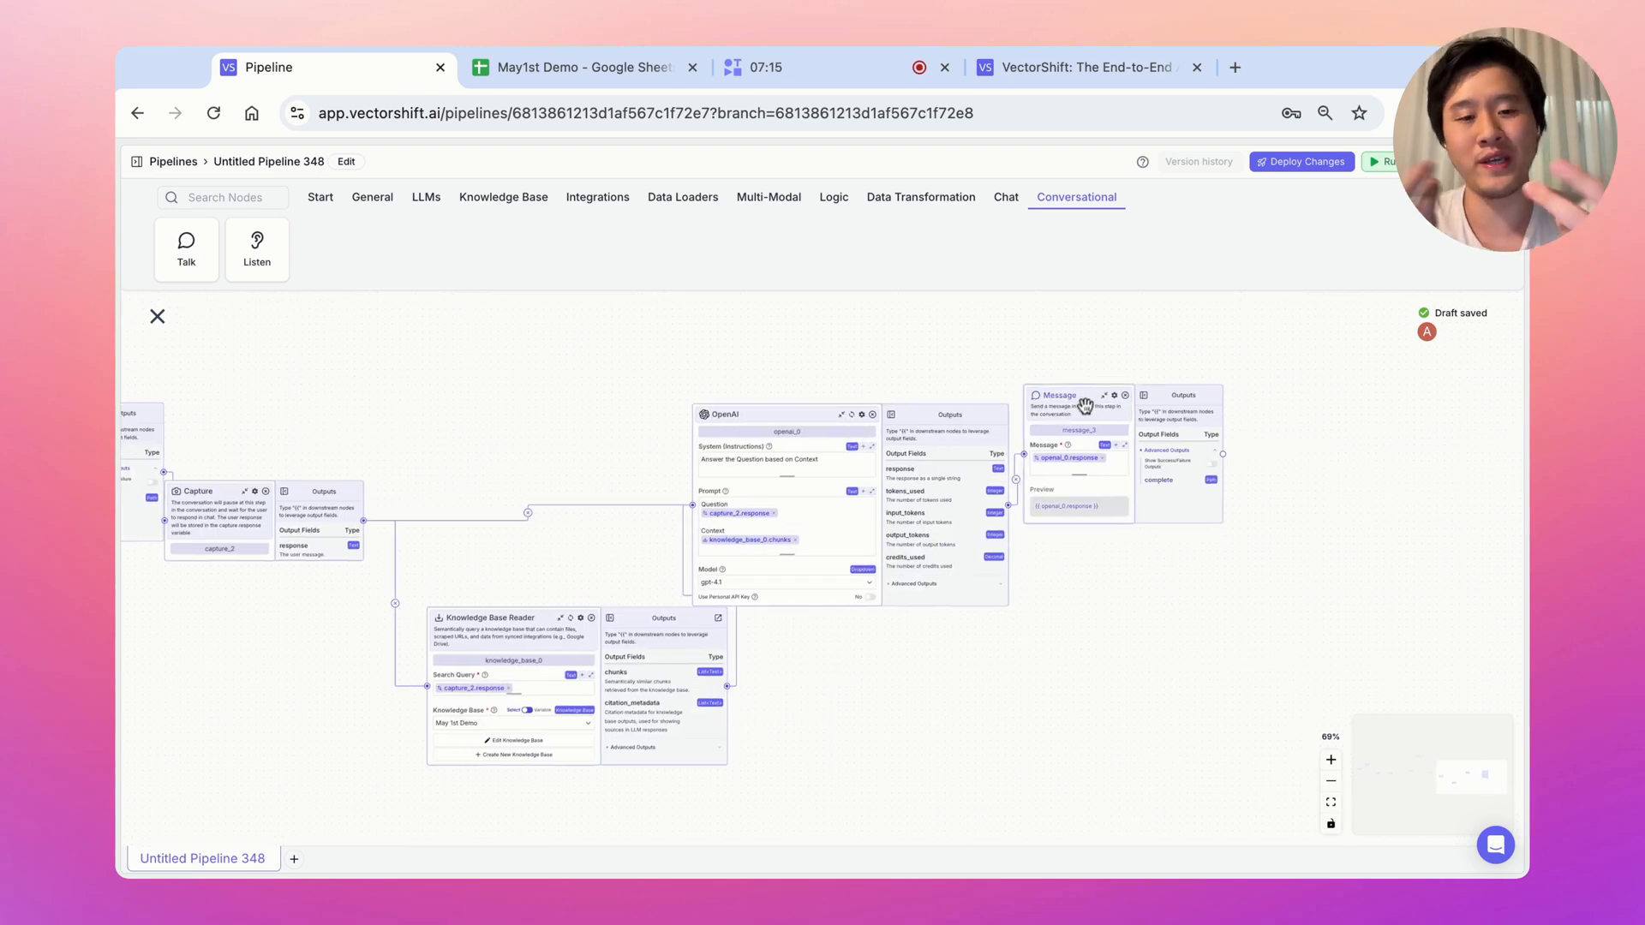
Link message_3 back to message_2's Cycle Entry and zoom the canvas to 100%
scroll(943, 342, left, 5)
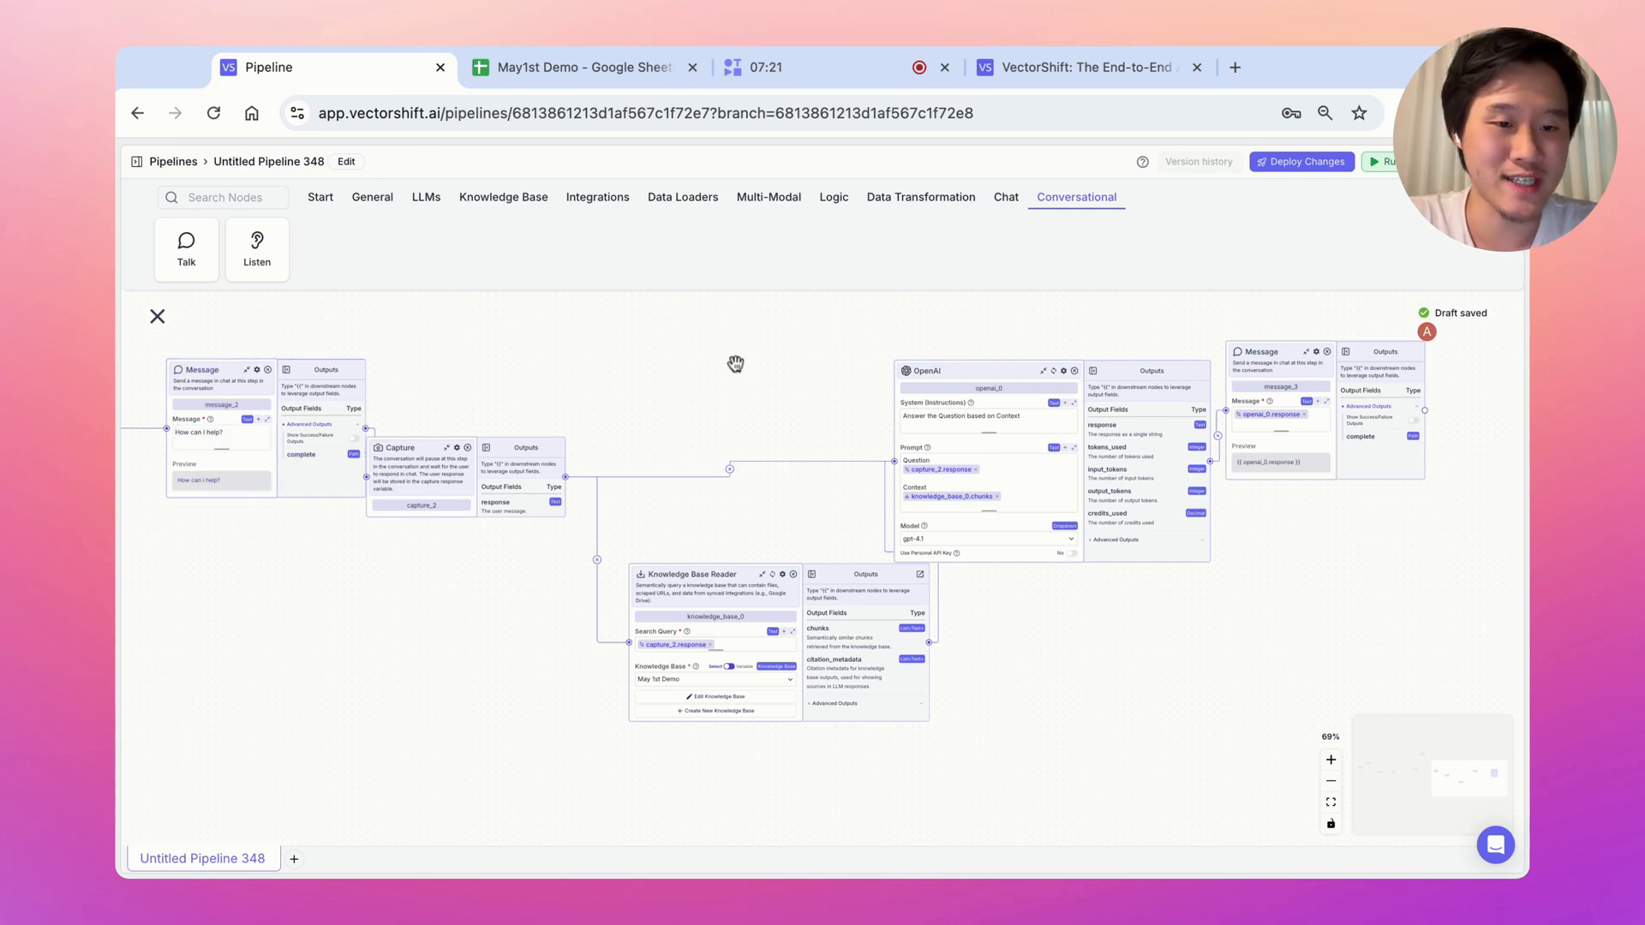
scroll(735, 364, up, 2)
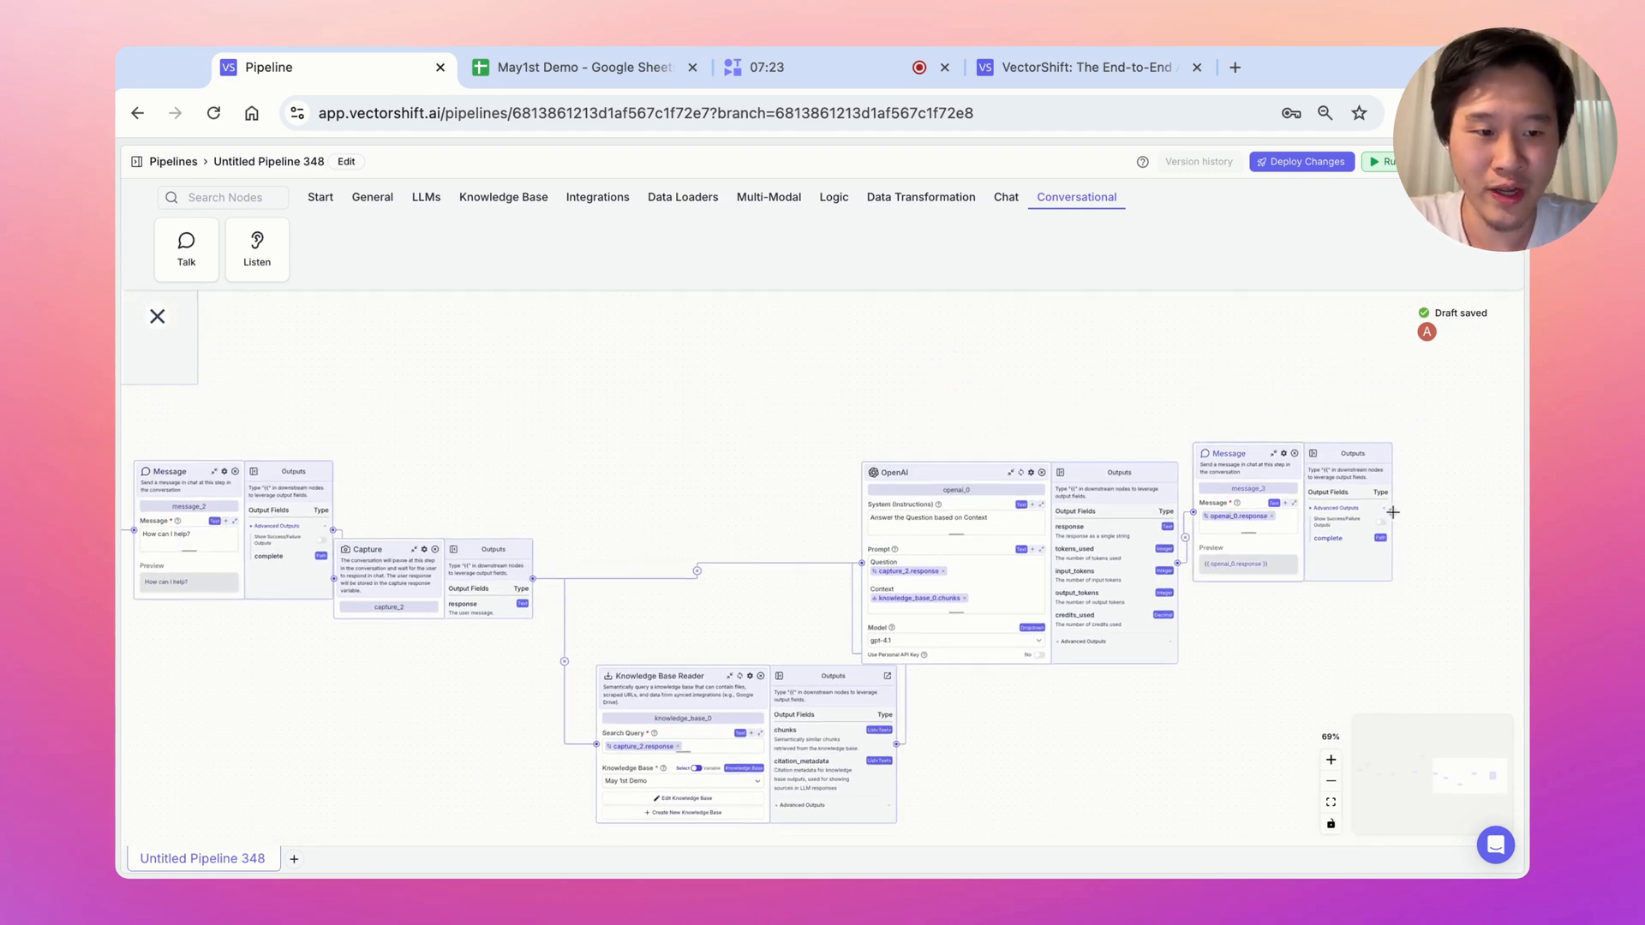
drag(1394, 513, 503, 399)
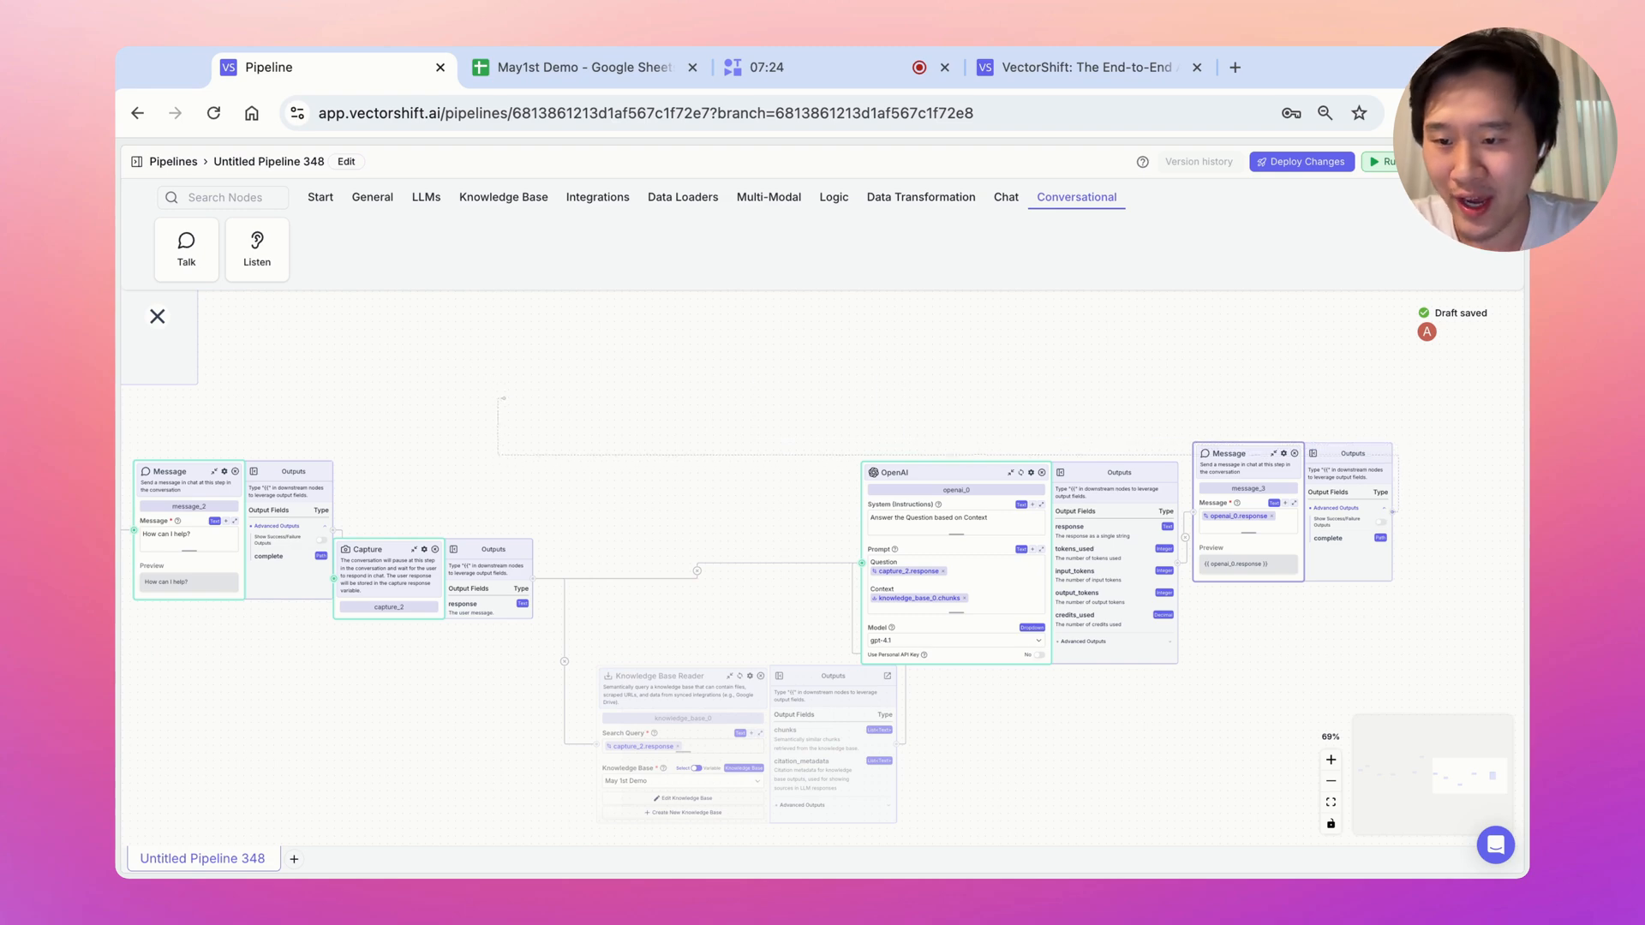
drag(130, 485, 364, 536)
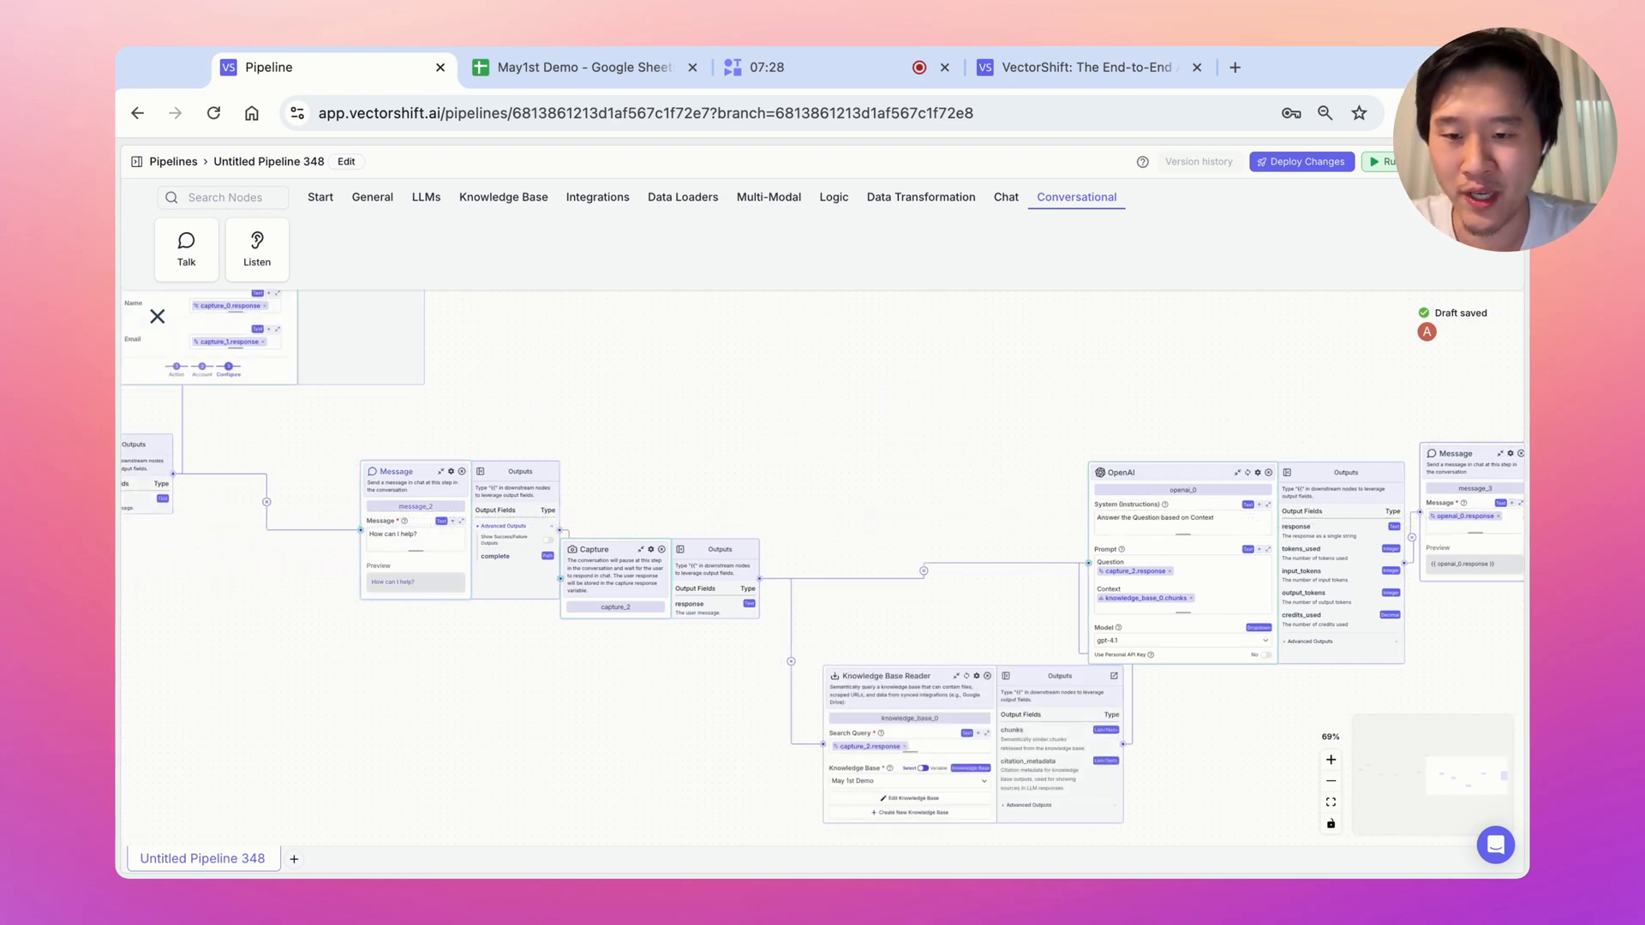
drag(1083, 415, 942, 417)
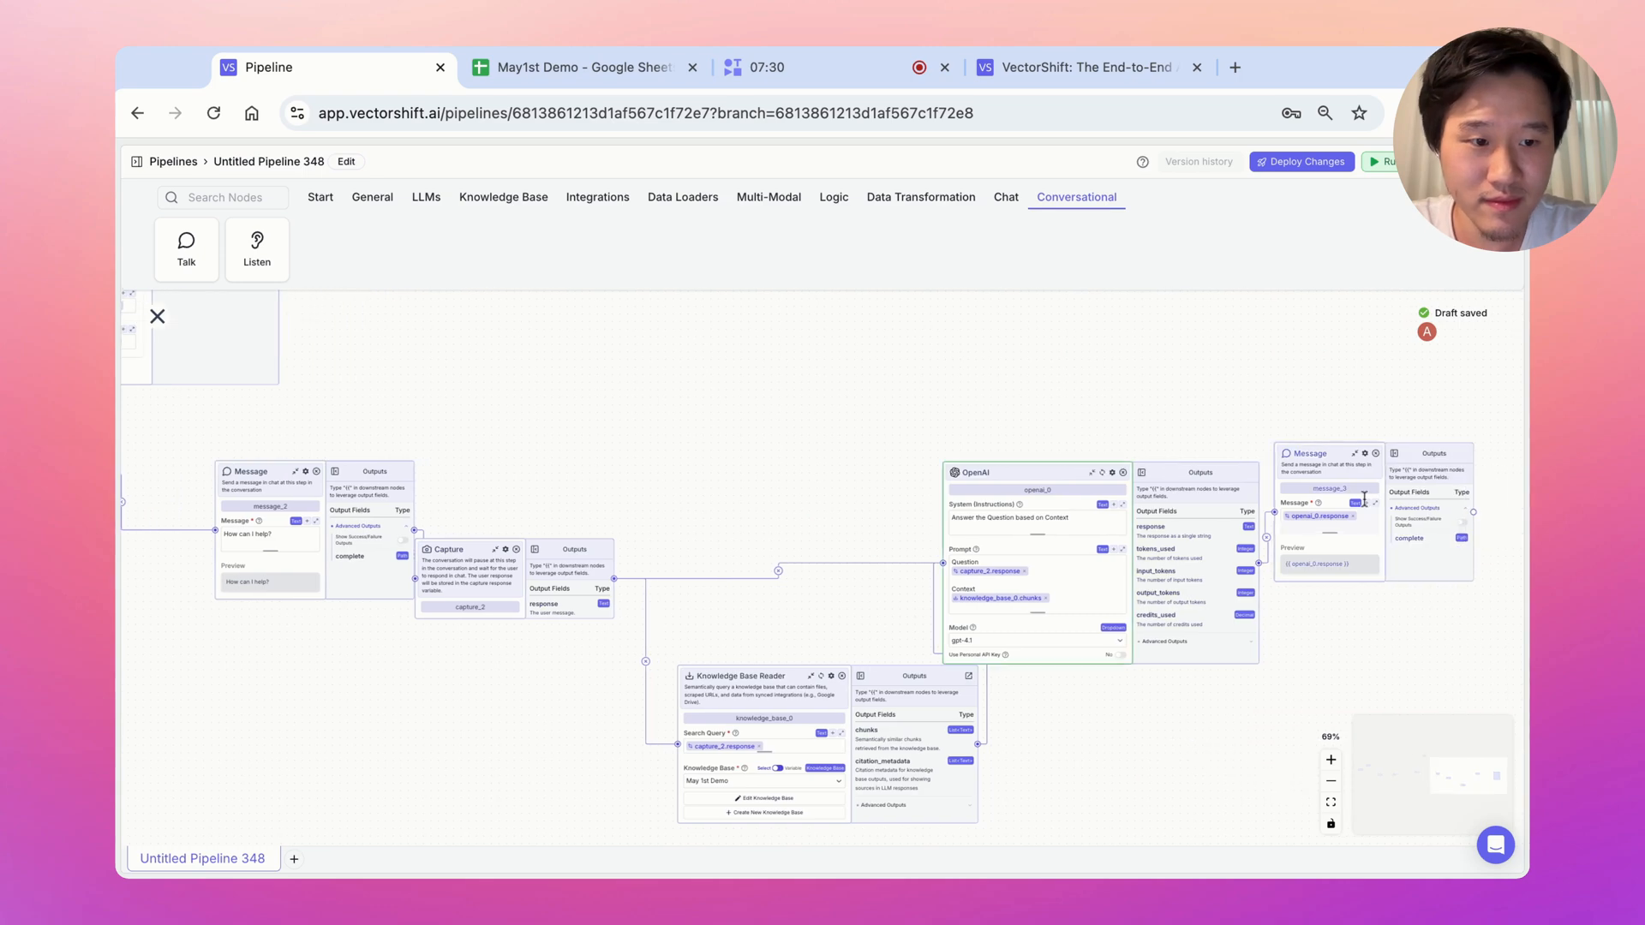
drag(1476, 512, 254, 644)
drag(502, 685, 511, 563)
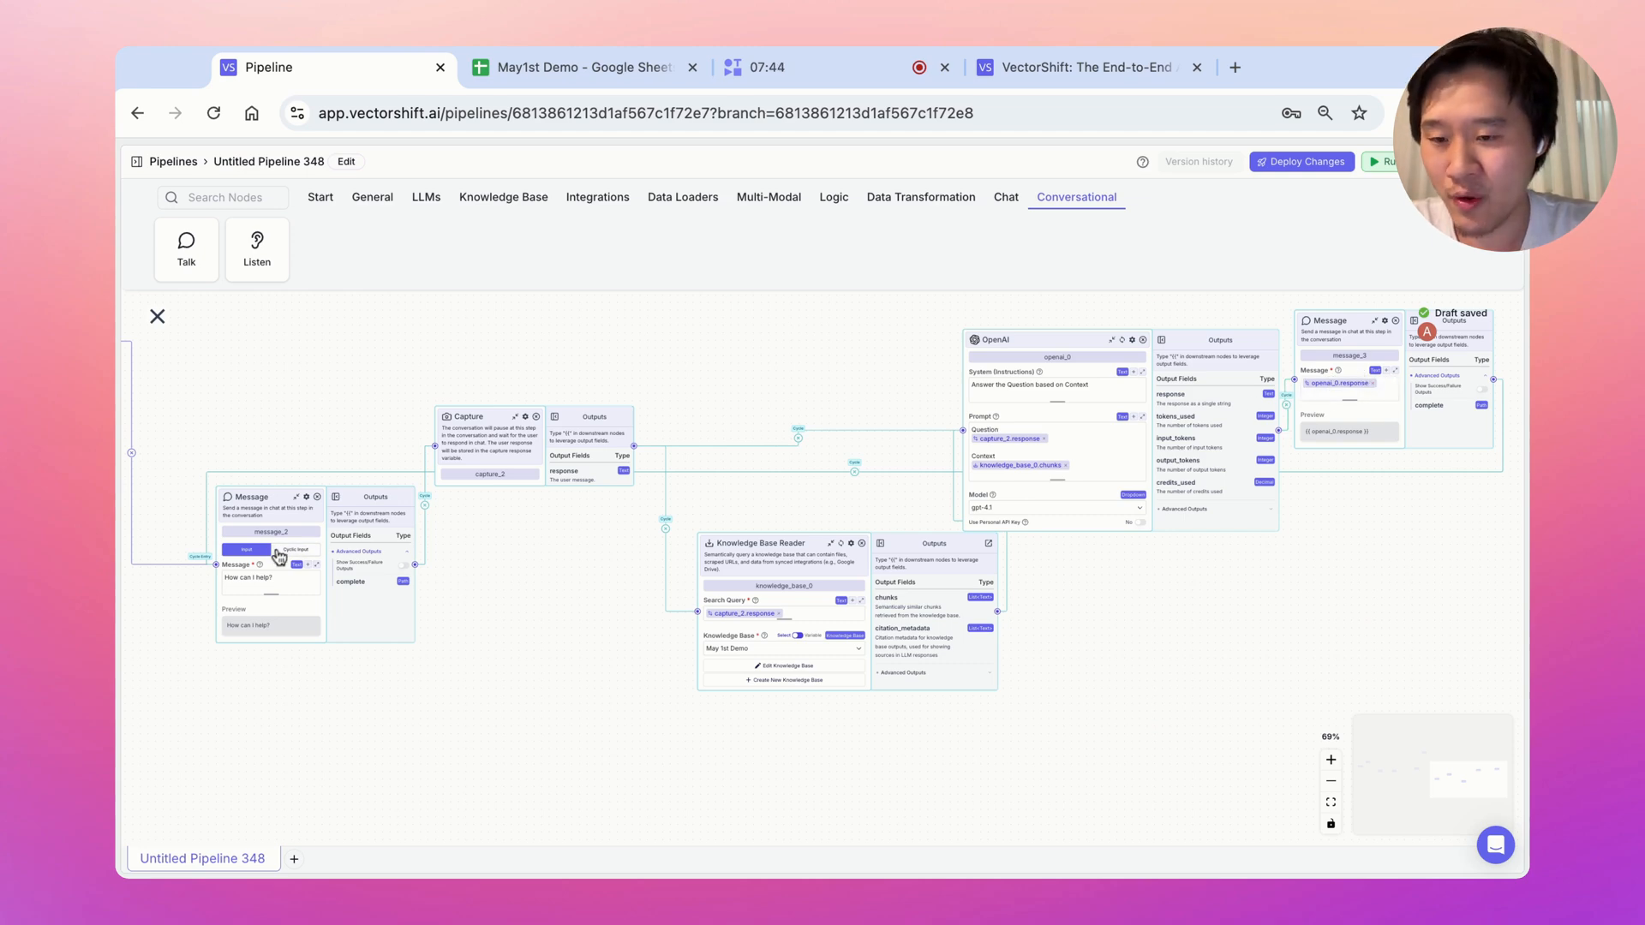
drag(275, 709, 594, 700)
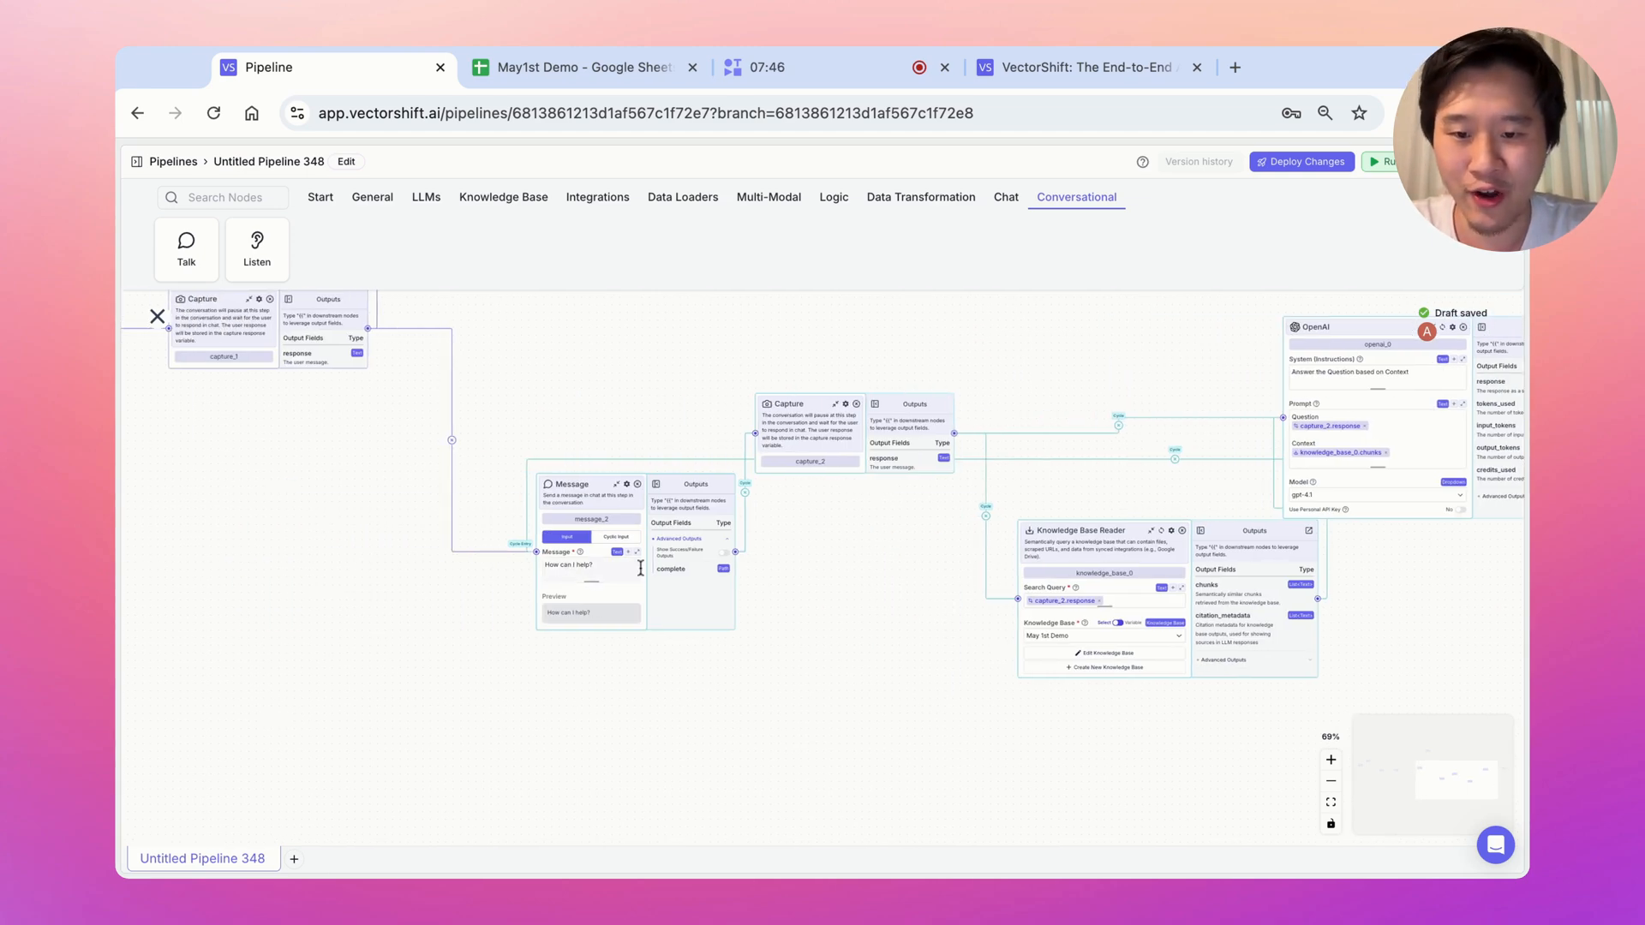
click(1332, 764)
click(1331, 763)
scroll(1311, 654, left, 5)
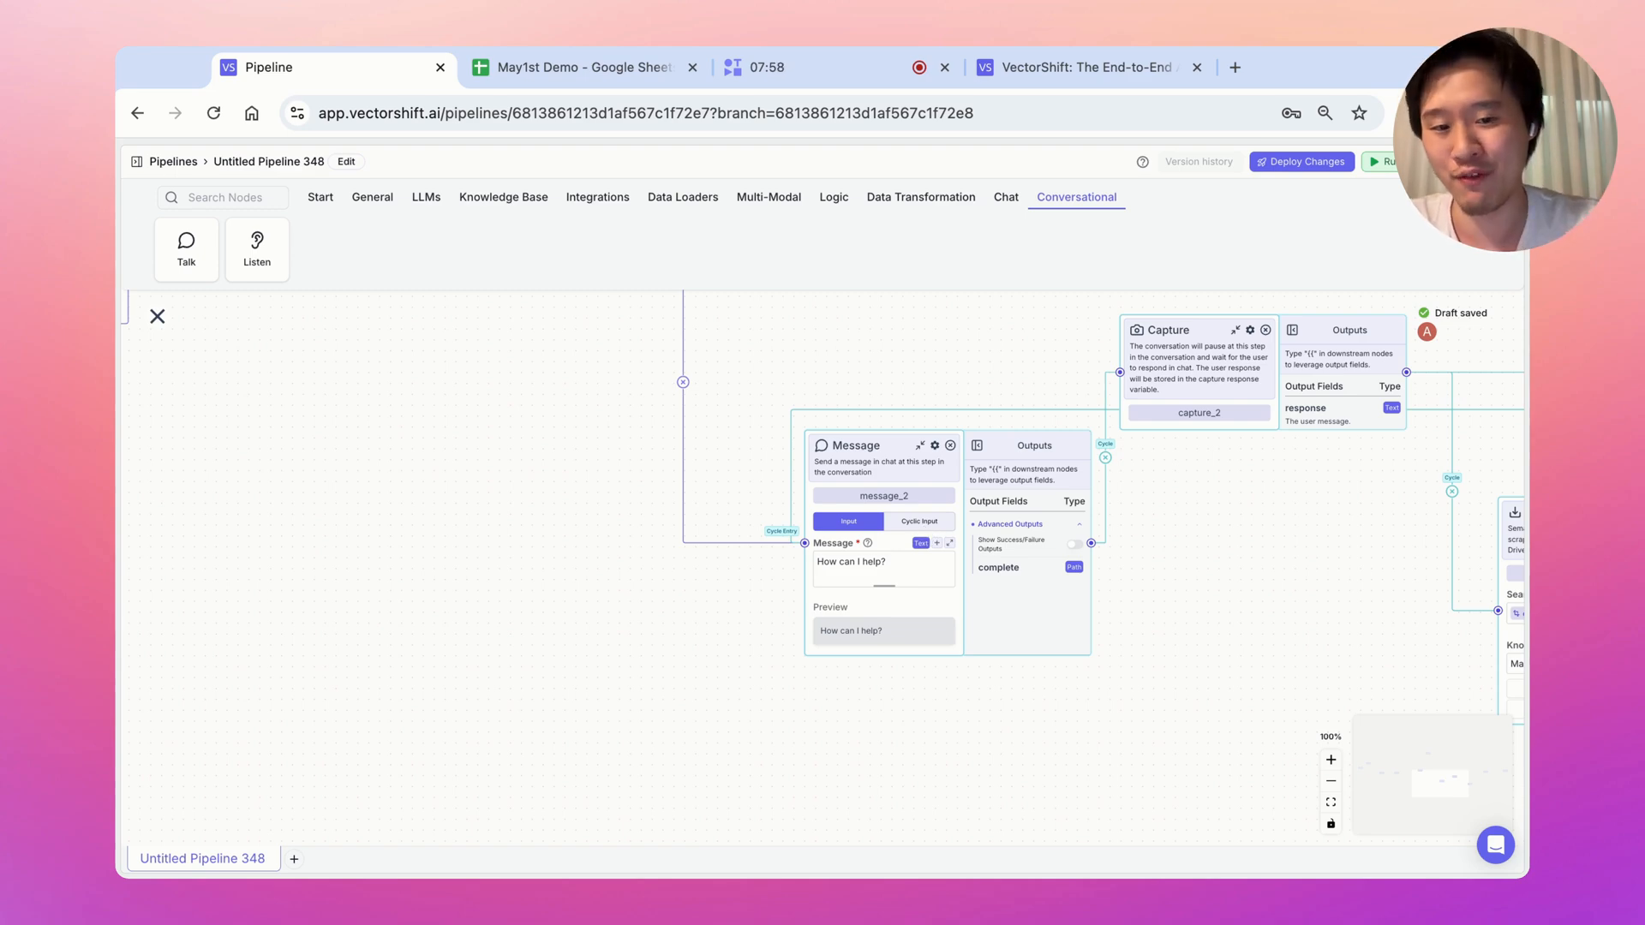
Give message_2 a Cyclic Input reading 'How can I help? Do you have any additional questions?'
click(920, 521)
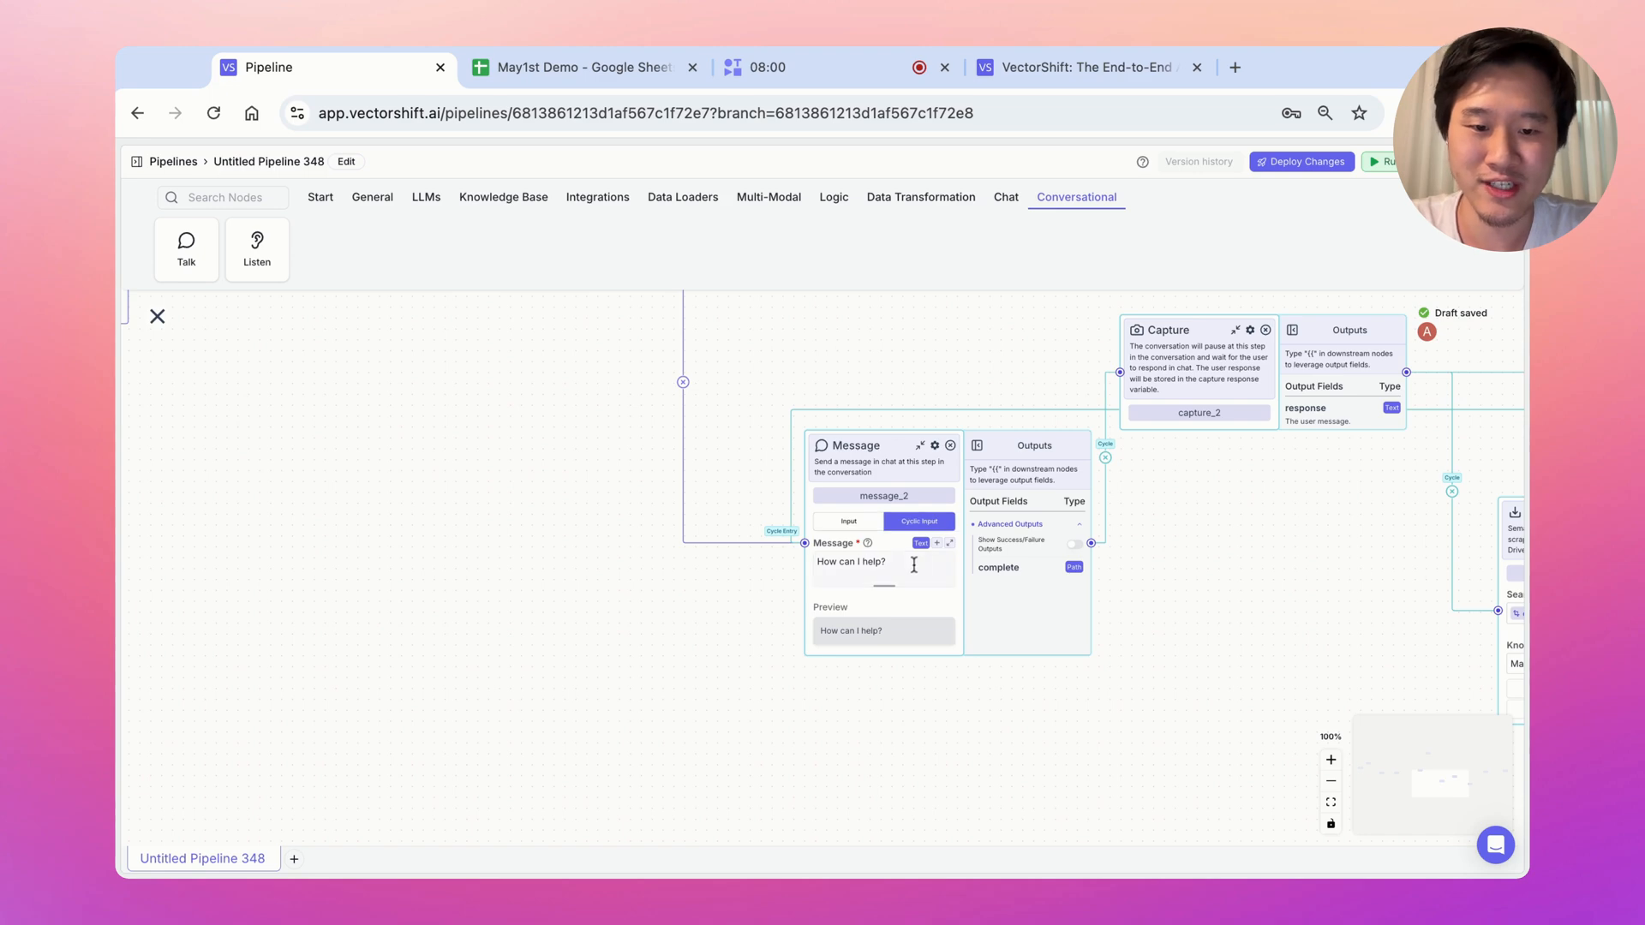
click(913, 563)
text(Do you ha)
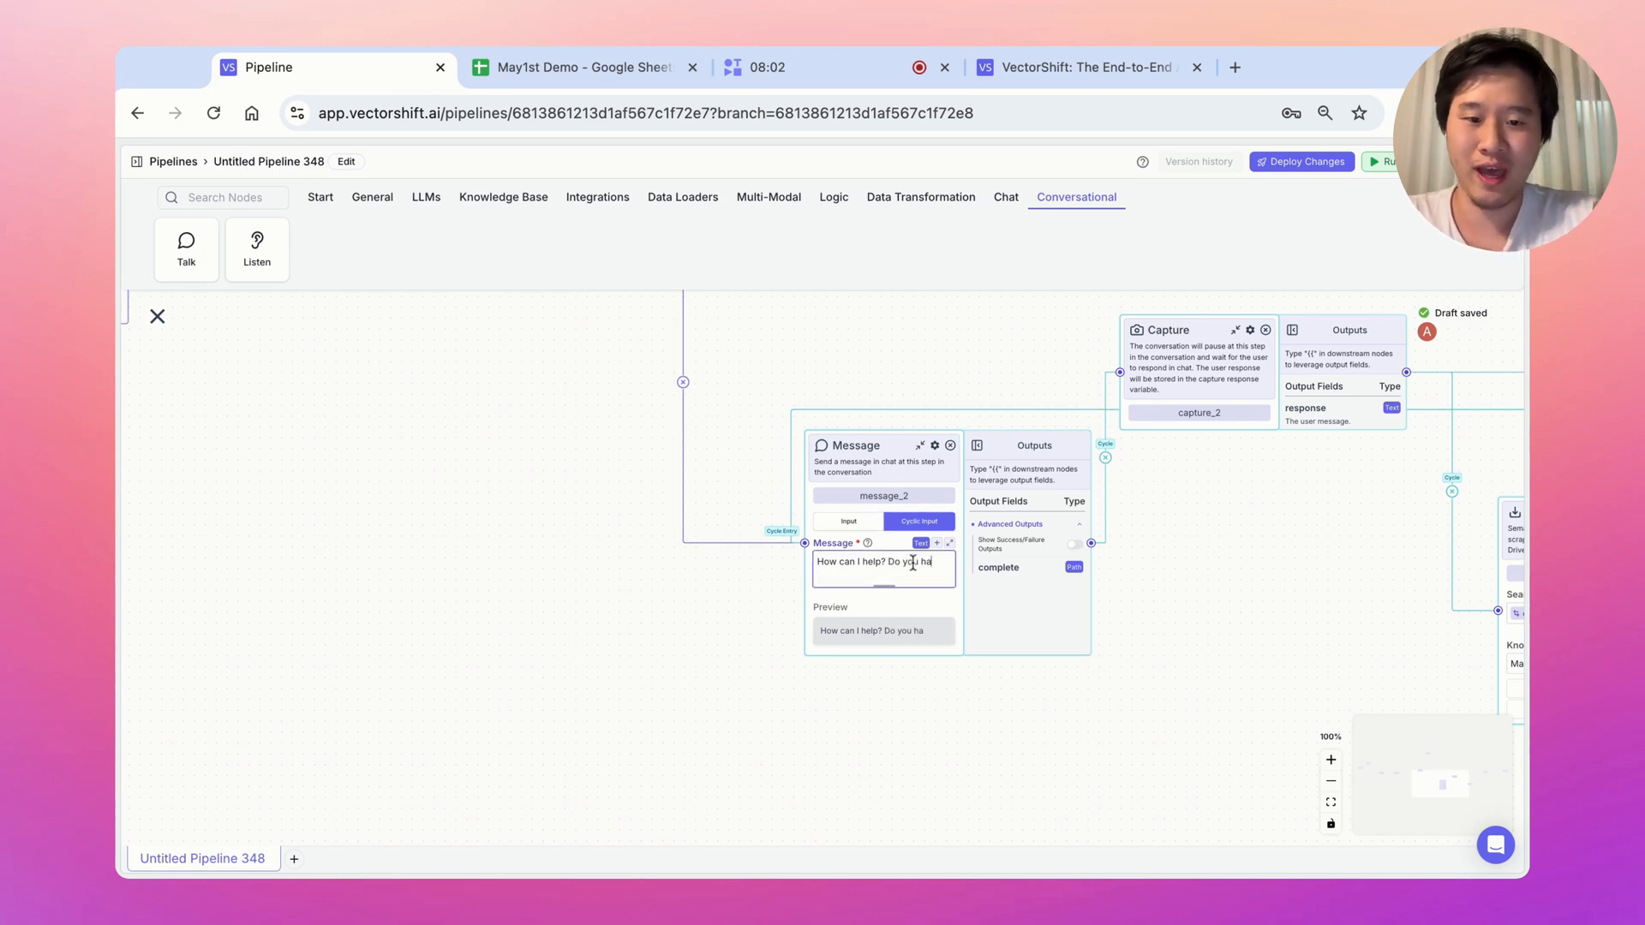
text(ve any additional question)
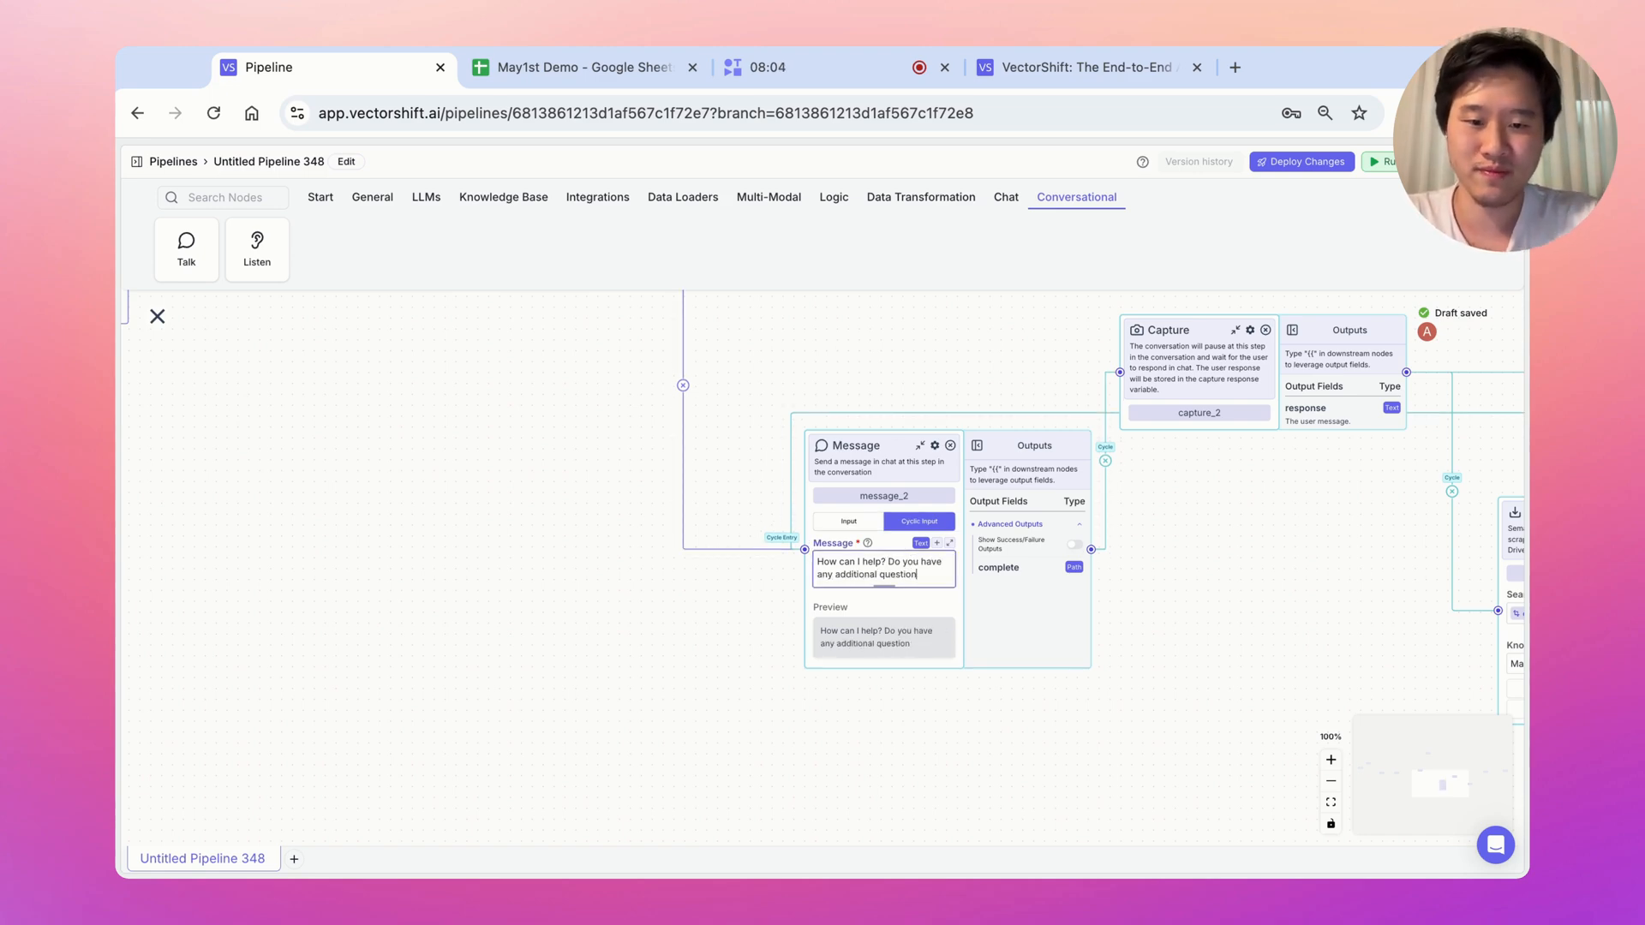
click(1331, 782)
click(1330, 782)
click(1330, 782)
click(1331, 782)
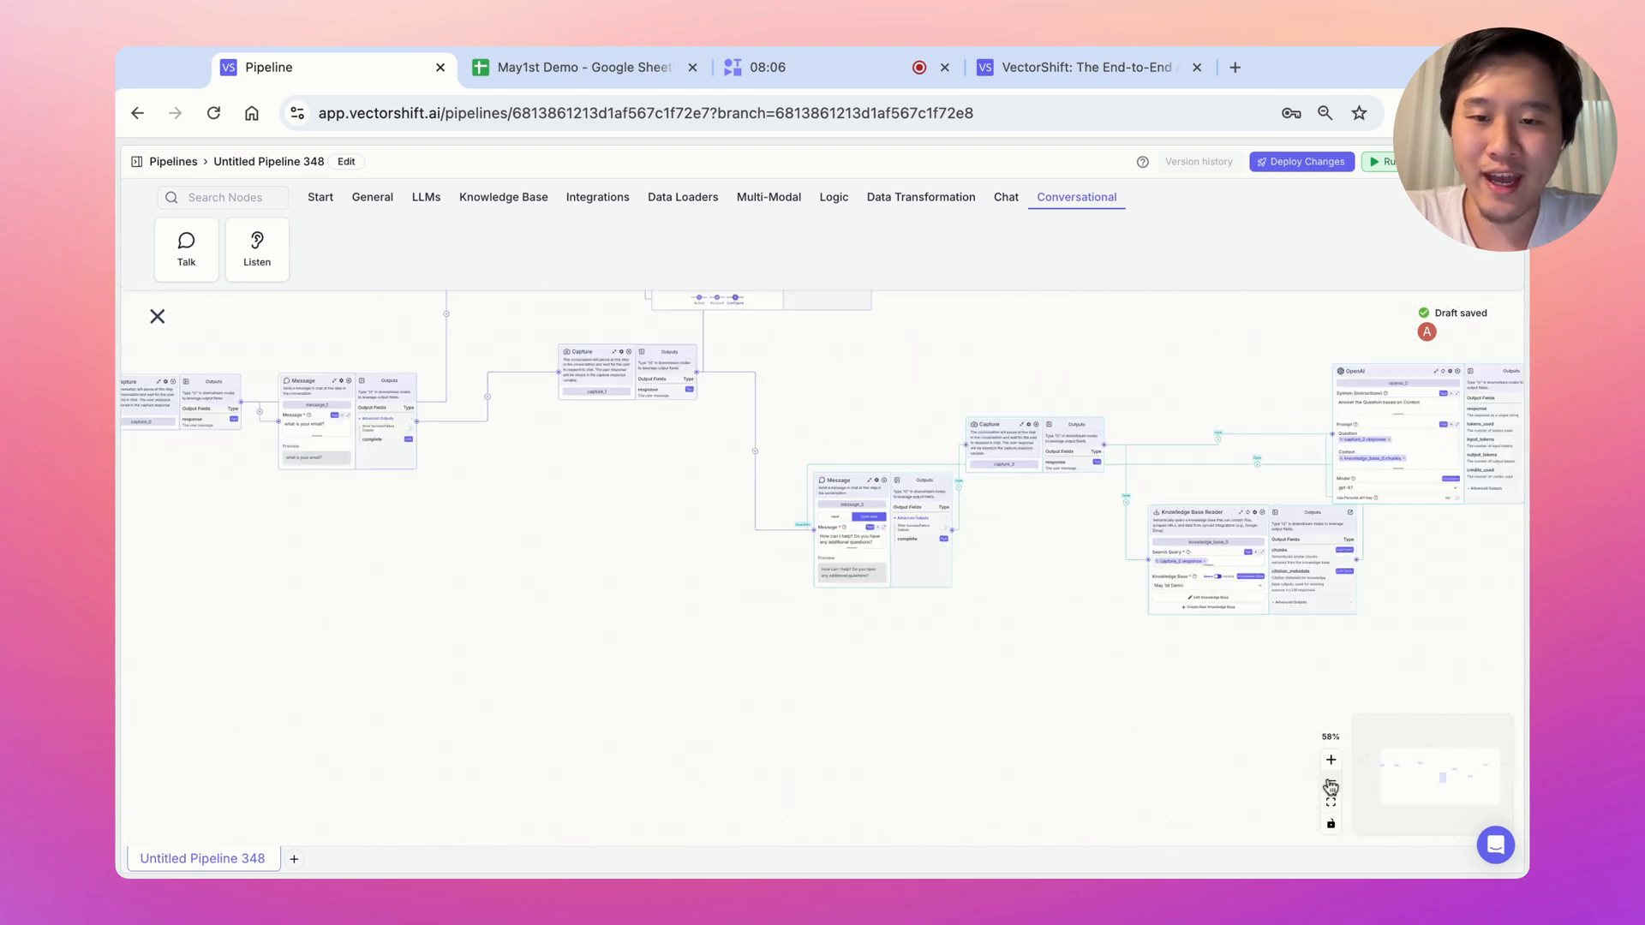
scroll(911, 400, left, 3)
scroll(911, 400, left, 1)
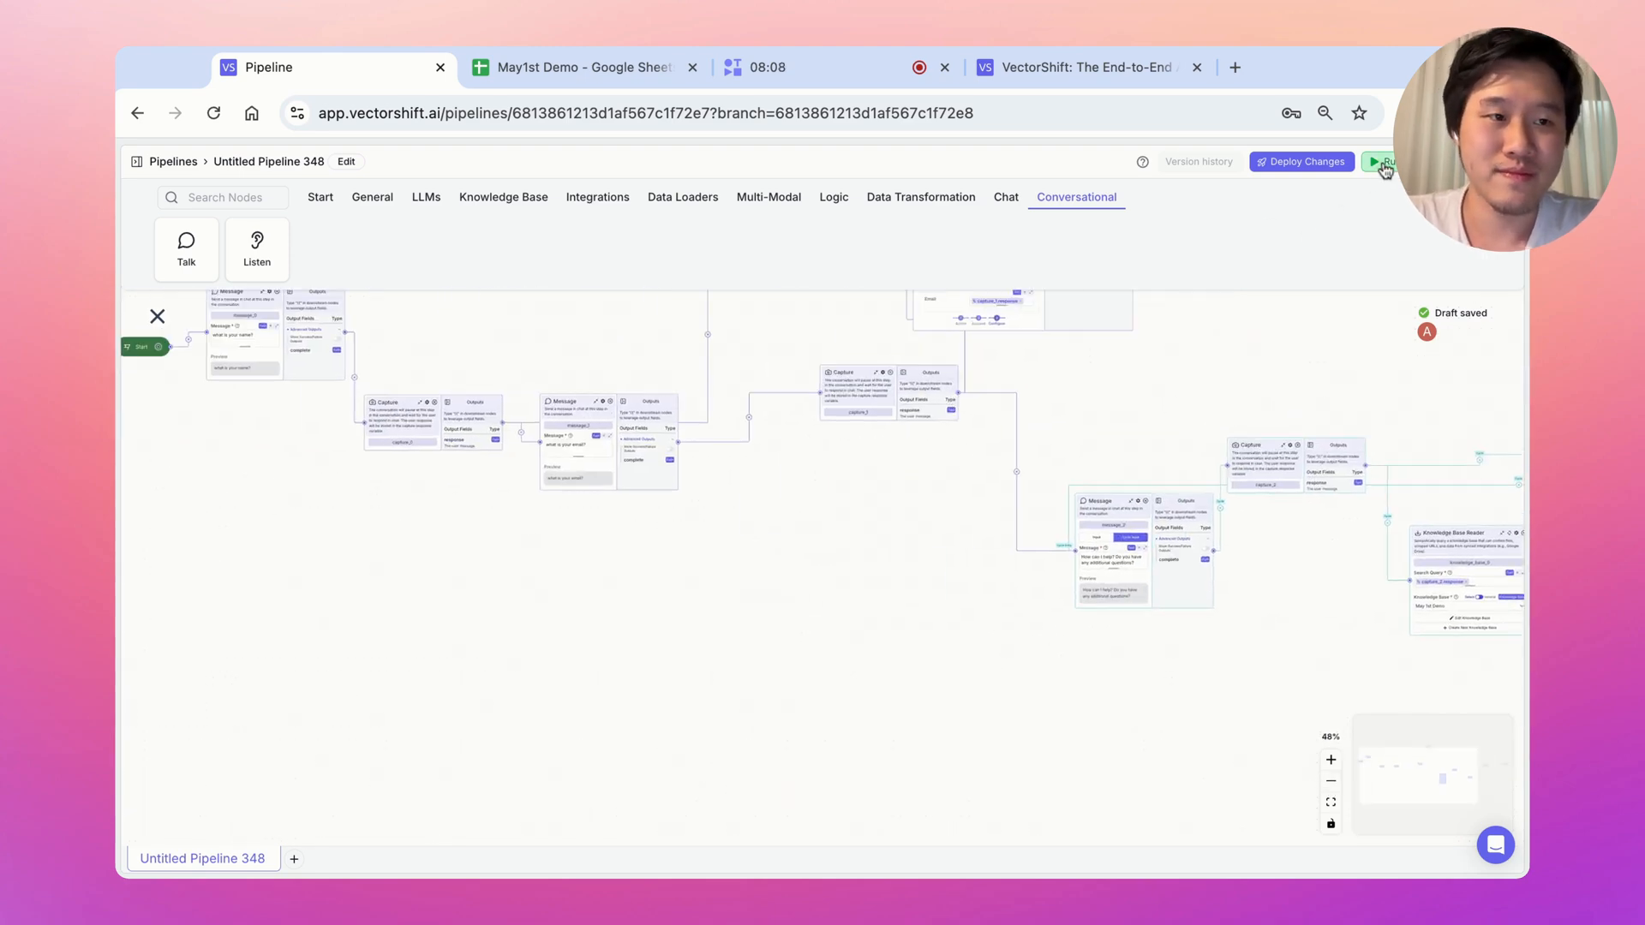
Run and restart the test chat, answering the name prompt with a test name
click(1385, 169)
click(1368, 276)
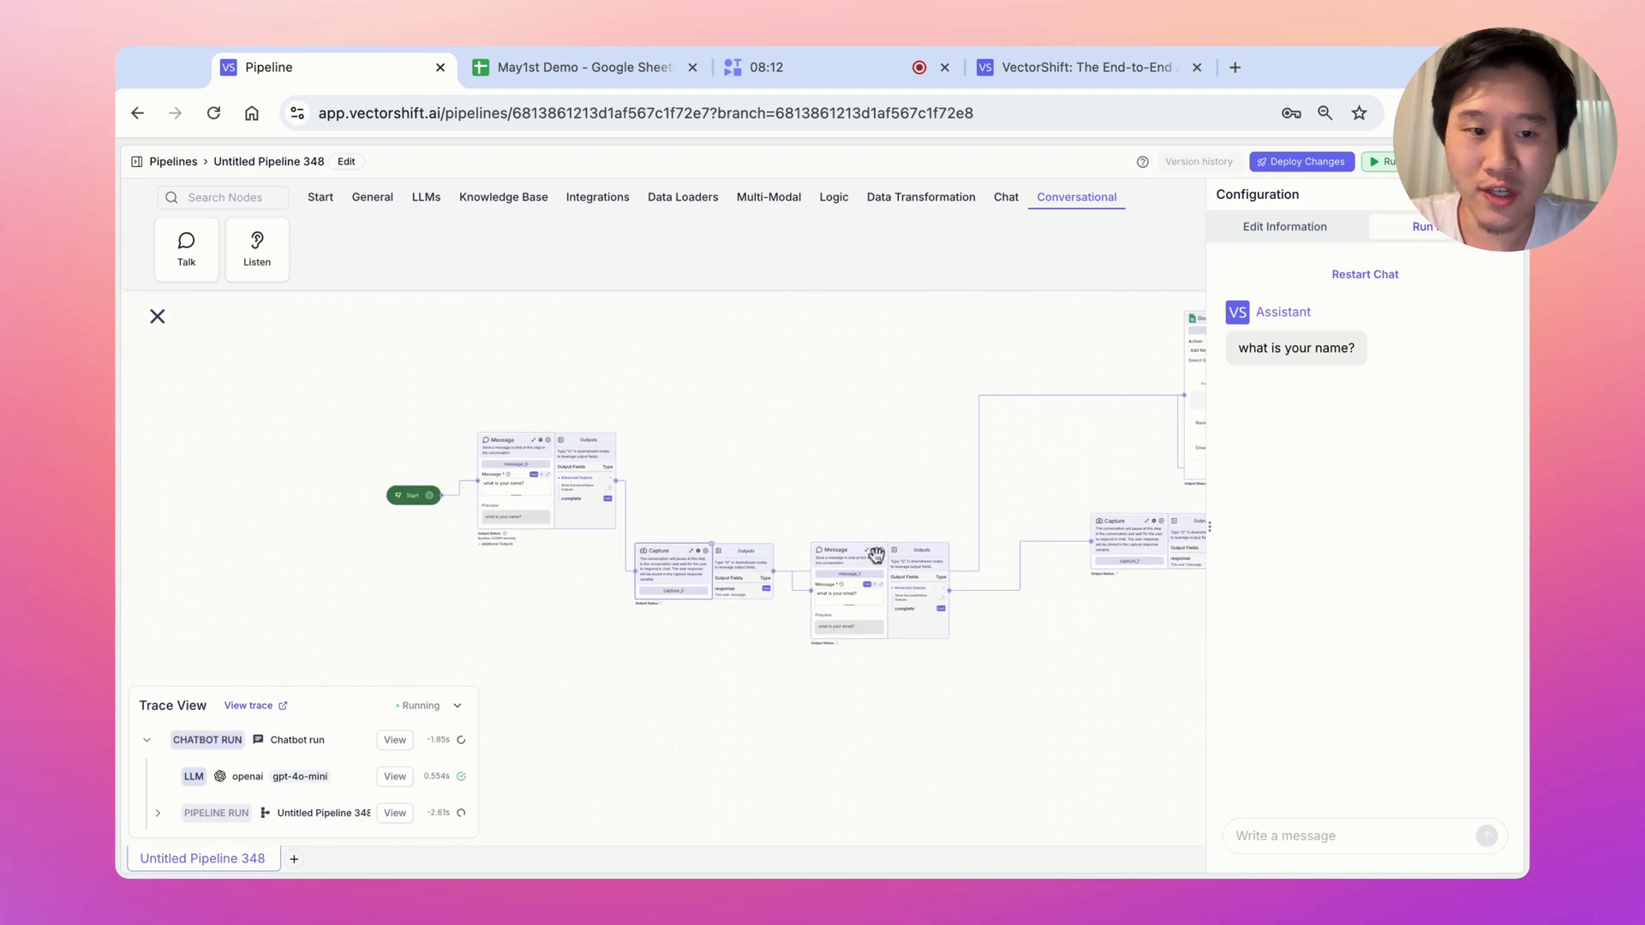
click(1283, 833)
text(A)
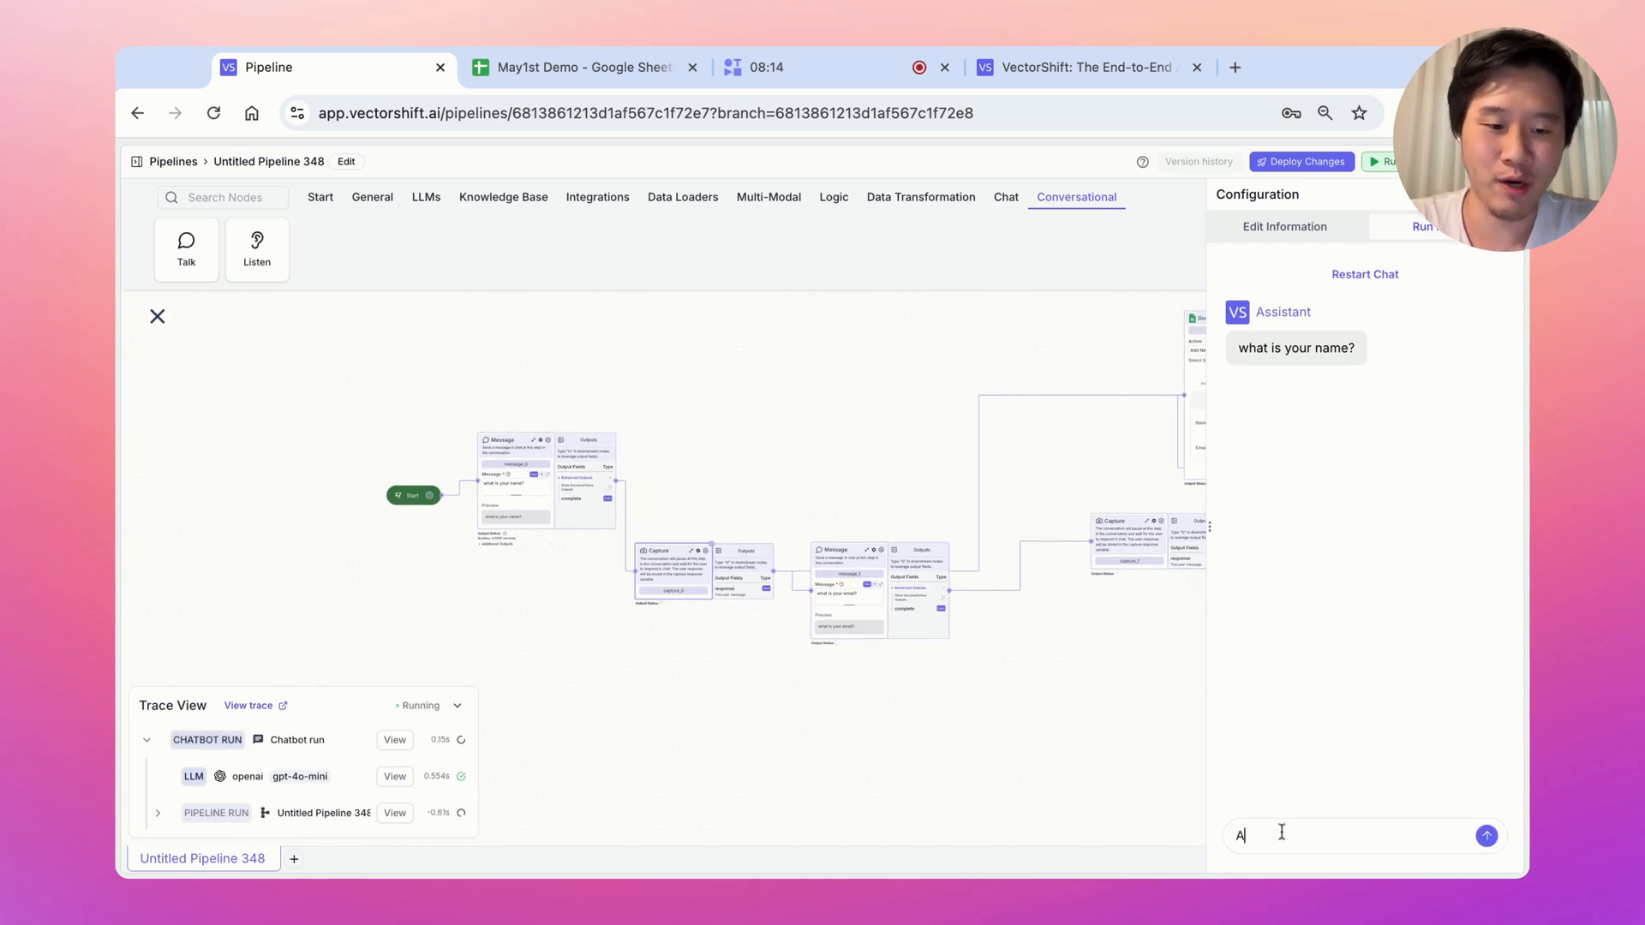
text(lbert)
key(Return)
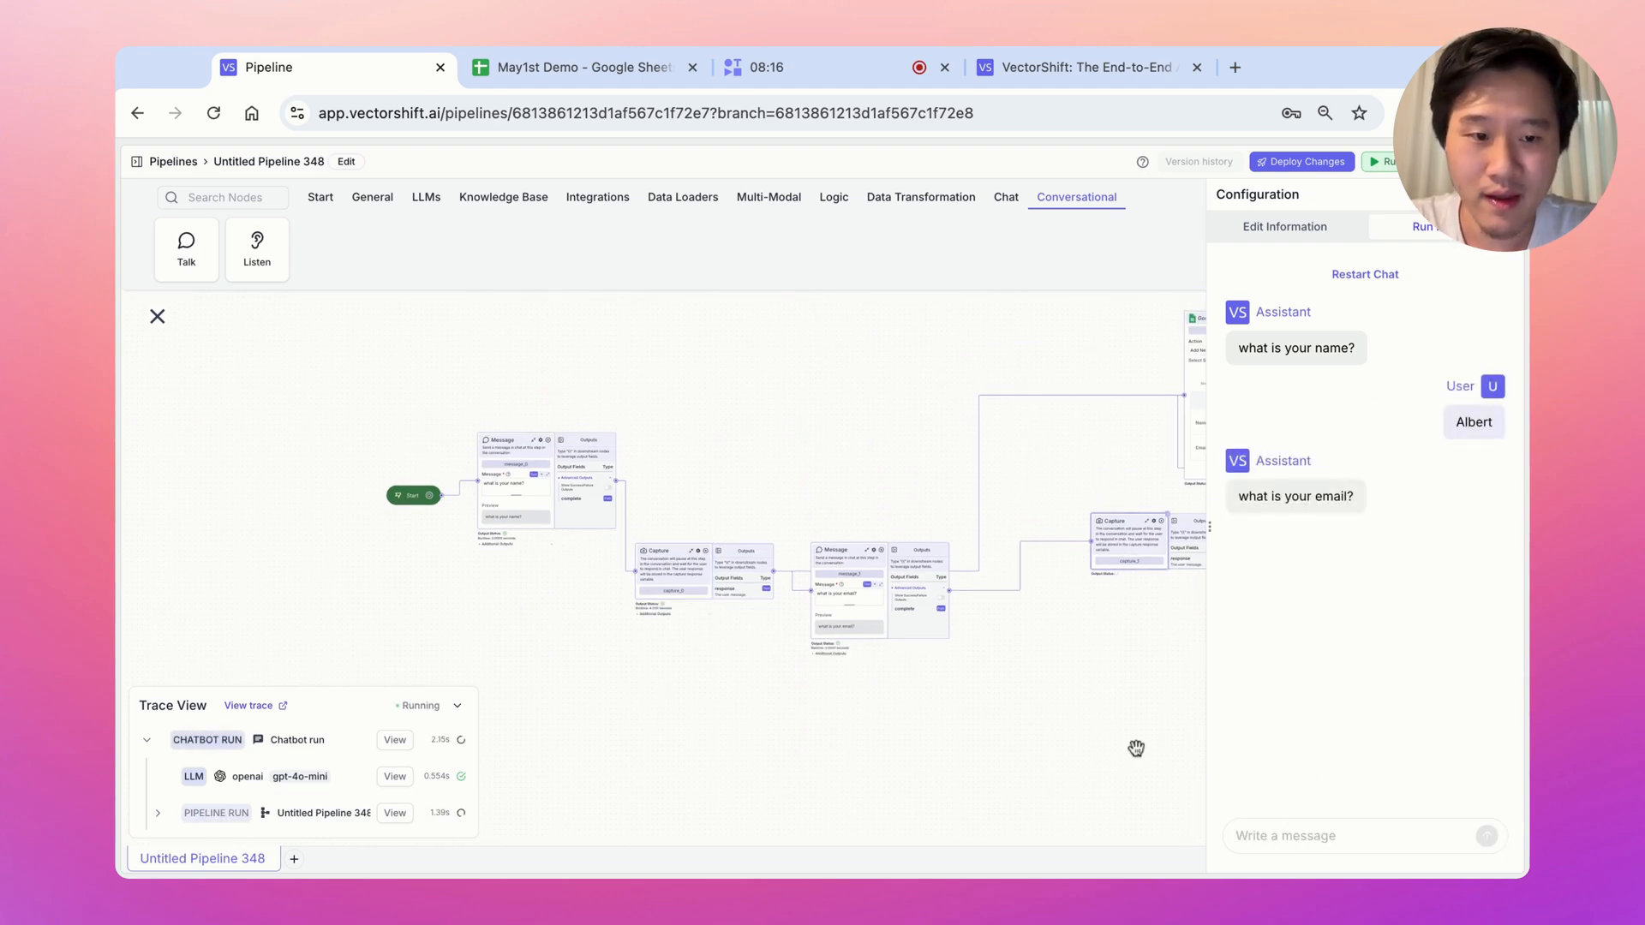
Send a test email address and confirm the new row in the May1st Demo sheet
click(1268, 827)
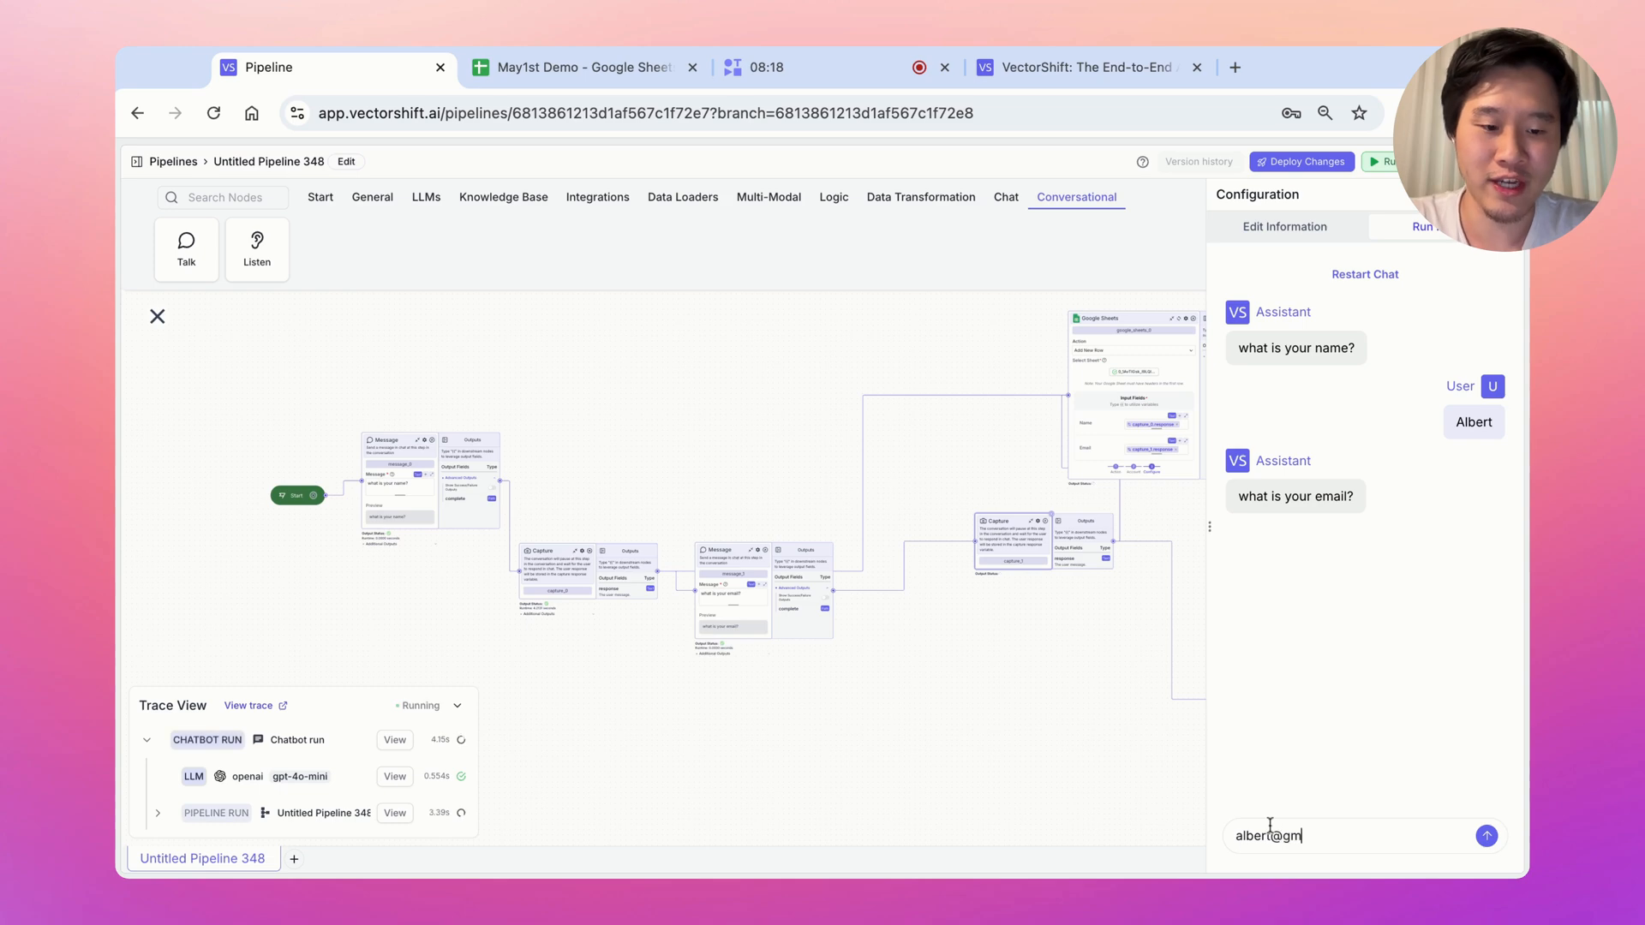
key(Return)
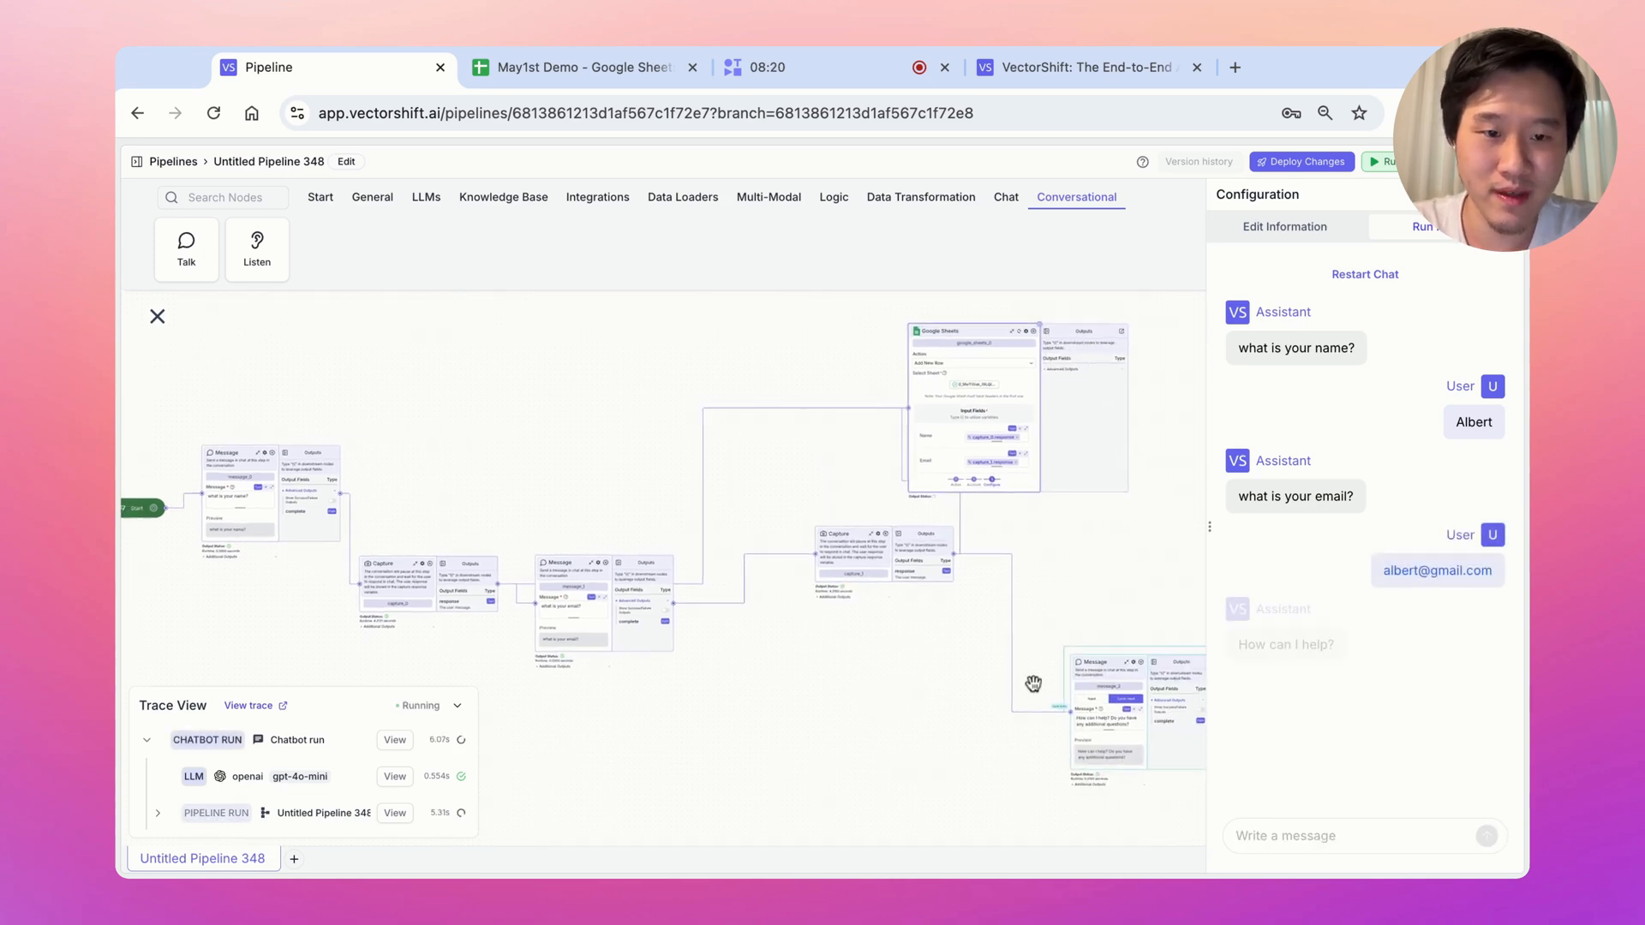
click(588, 69)
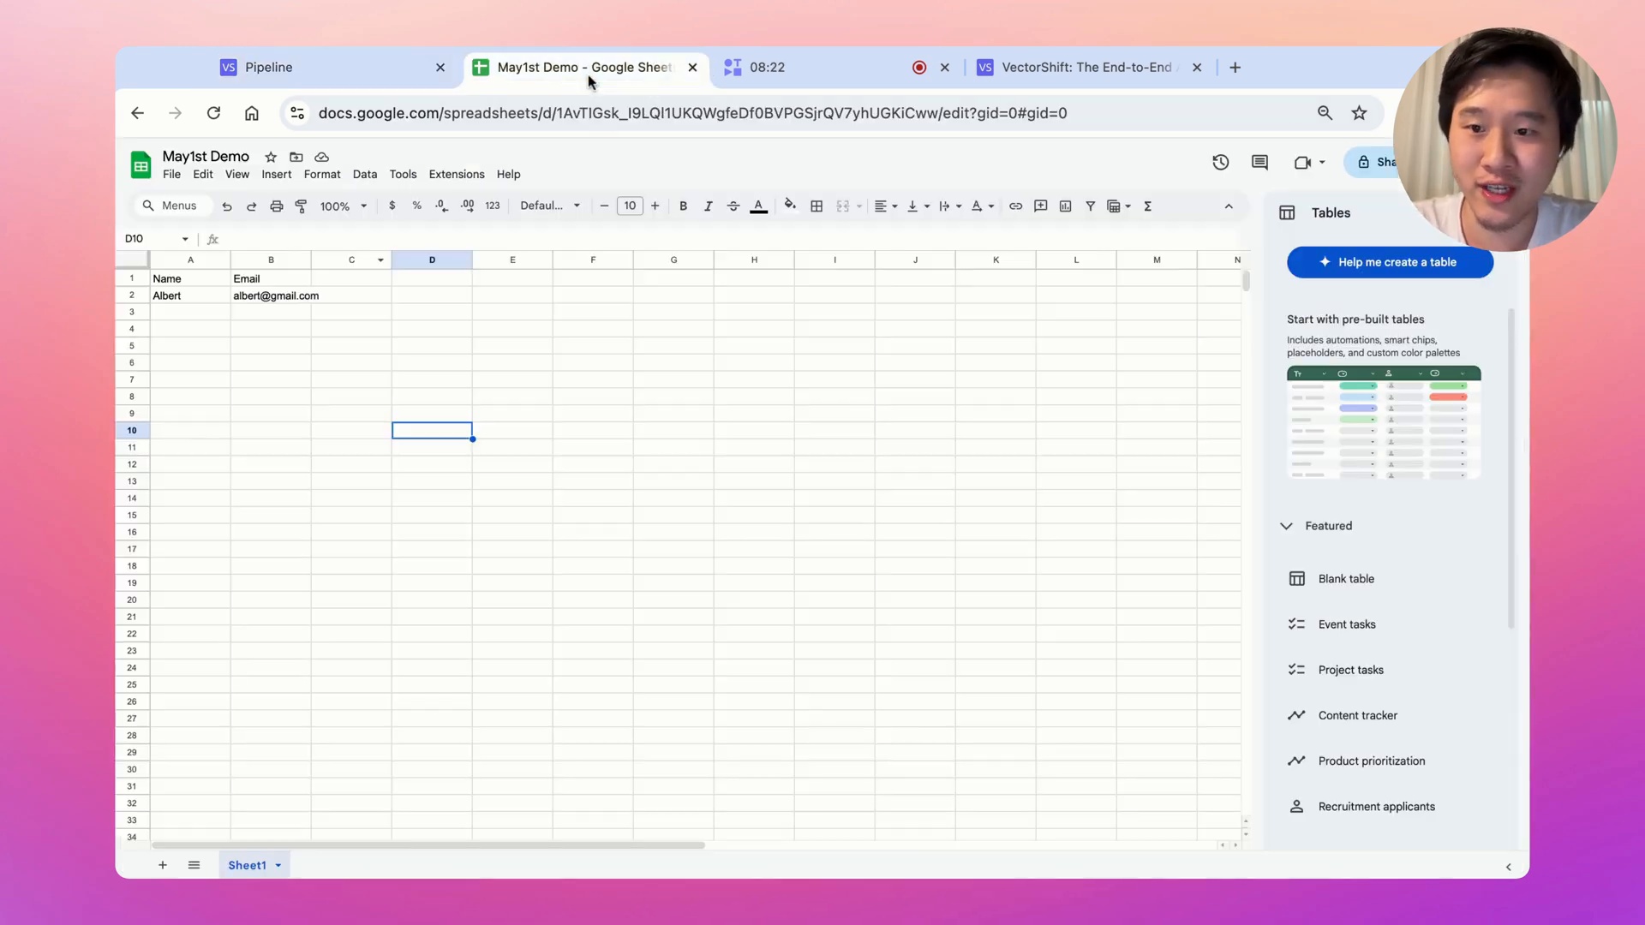
click(360, 64)
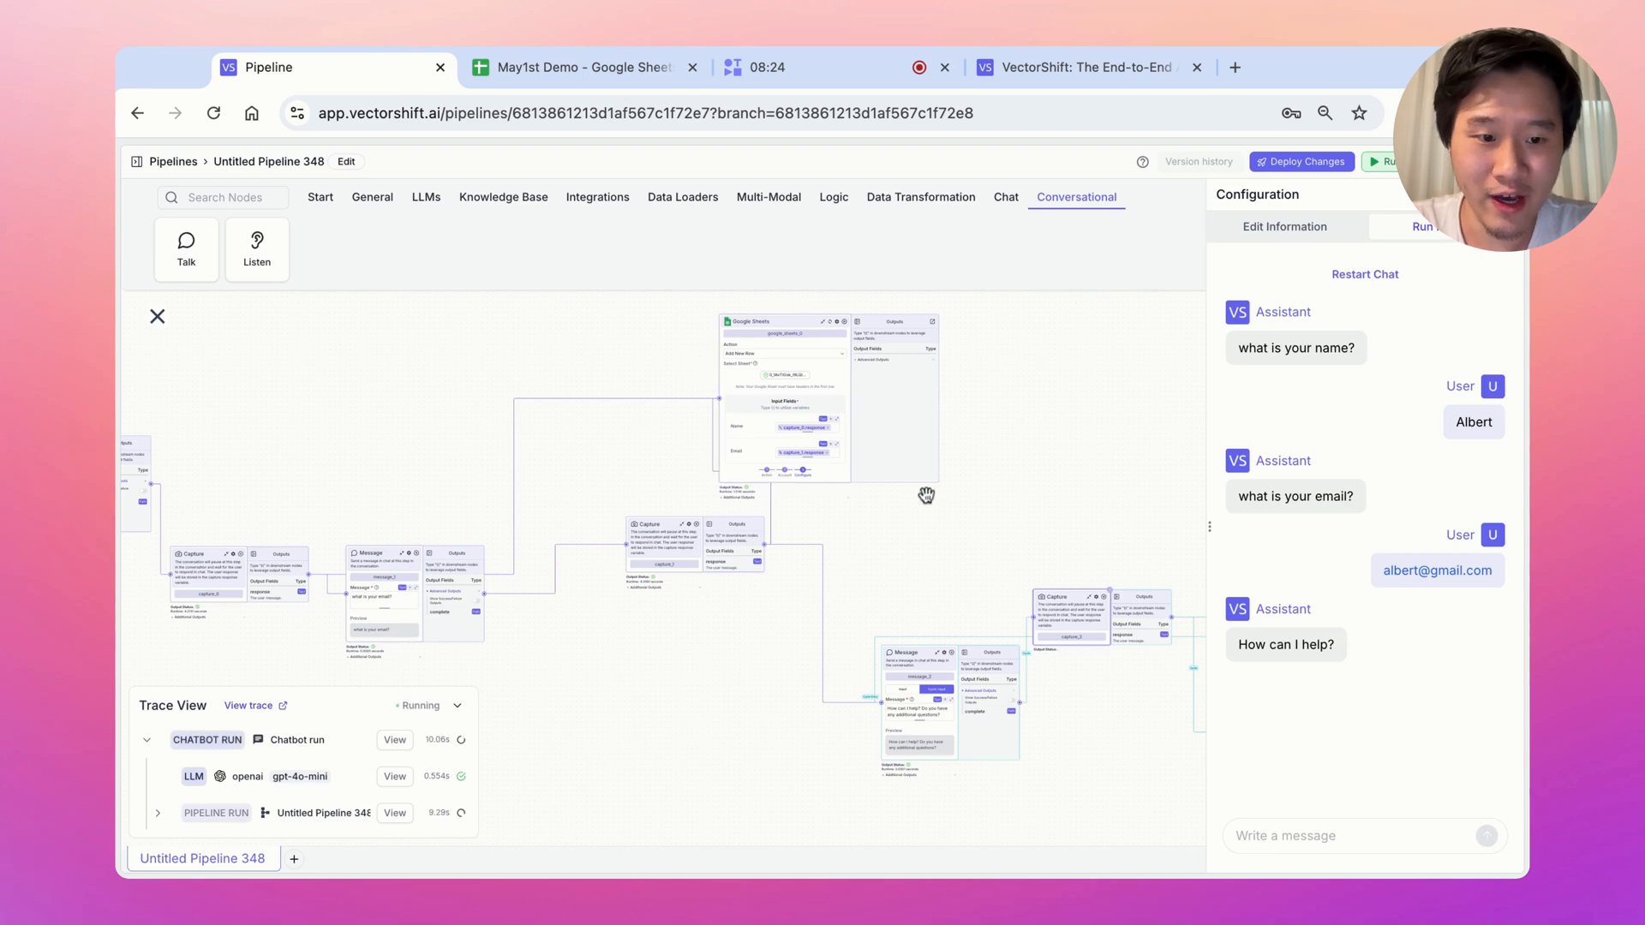
Ask the chatbot 'what is vectorshift?' and scroll through its answer
text(wha)
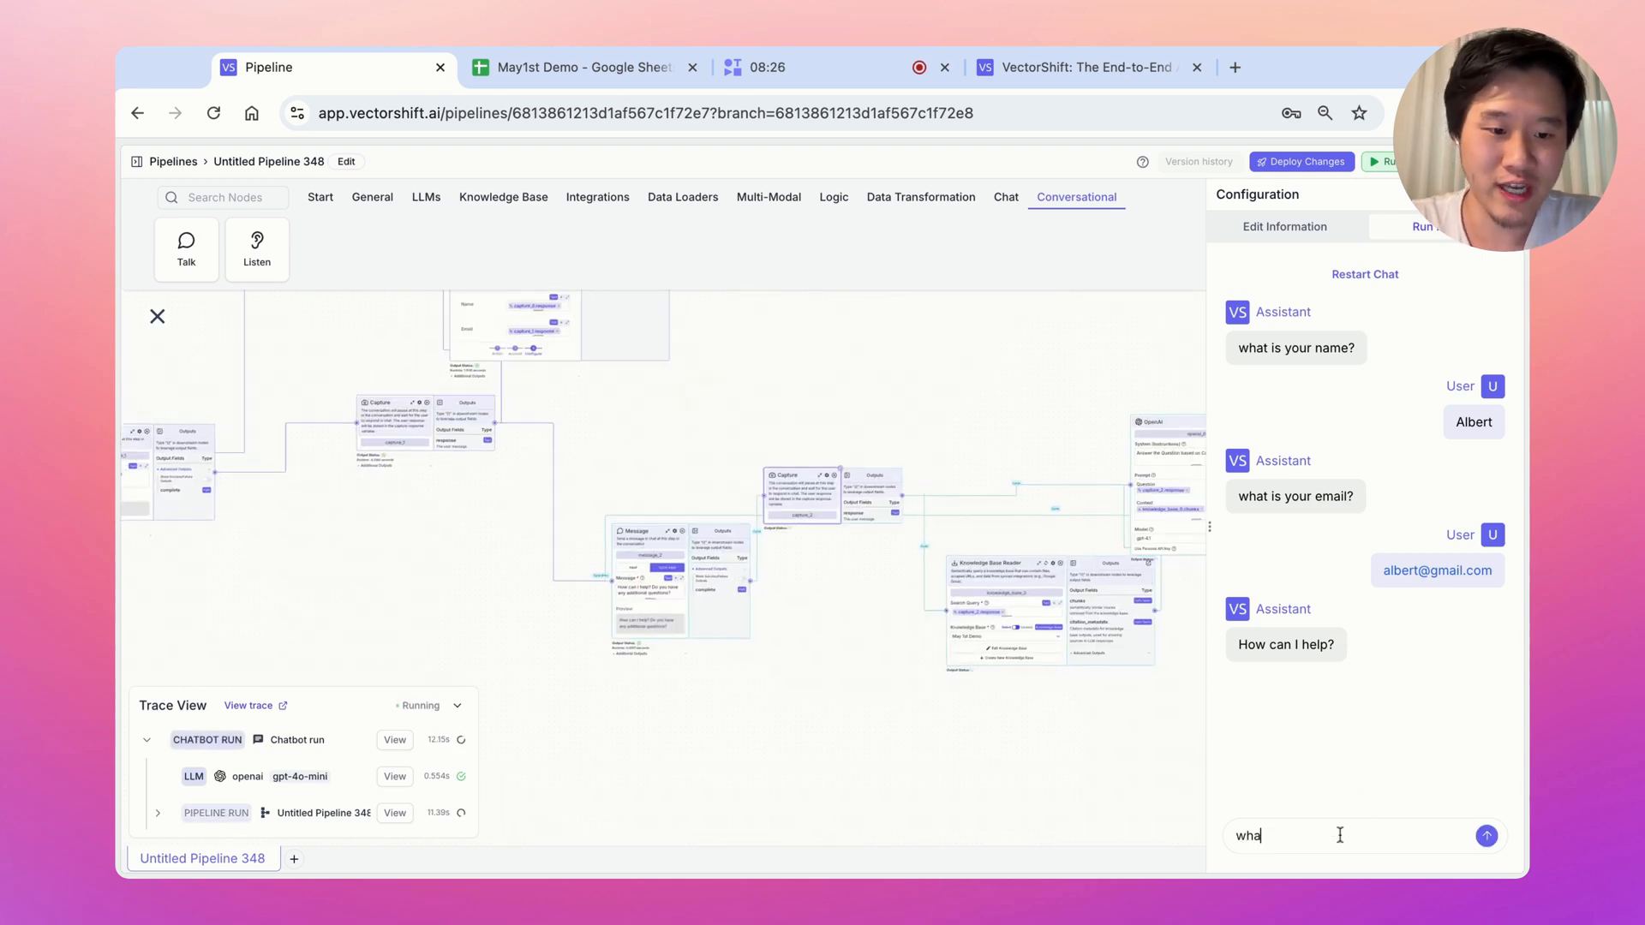
text(t is vectorshift?)
key(Return)
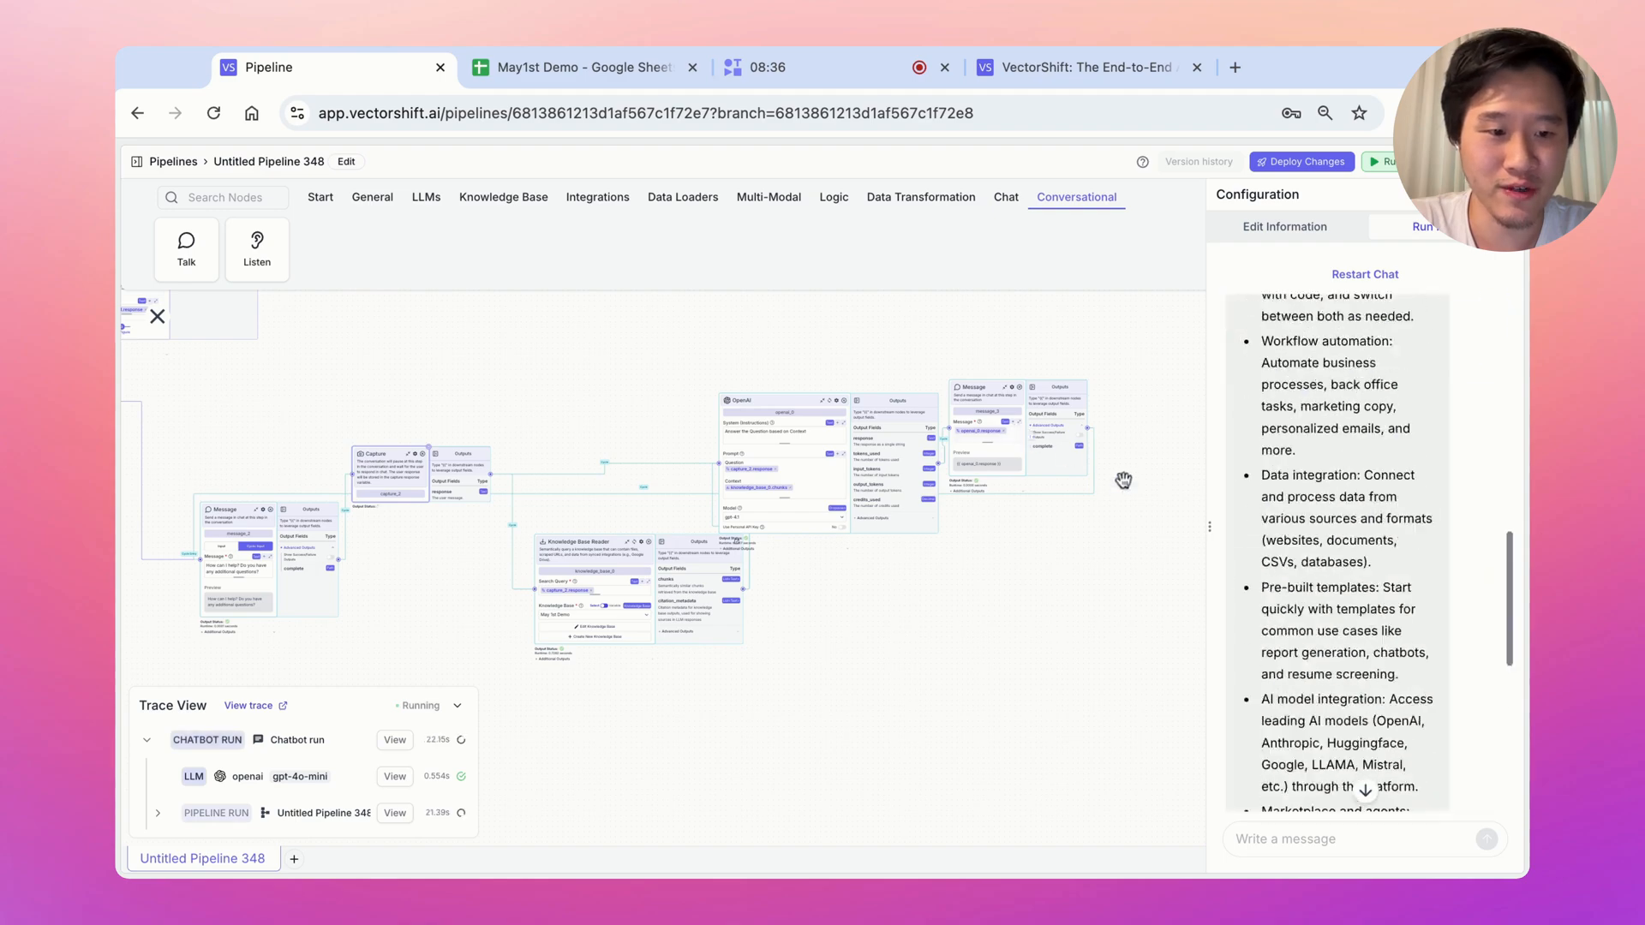
scroll(1376, 428, up, 5)
scroll(1376, 428, up, 3)
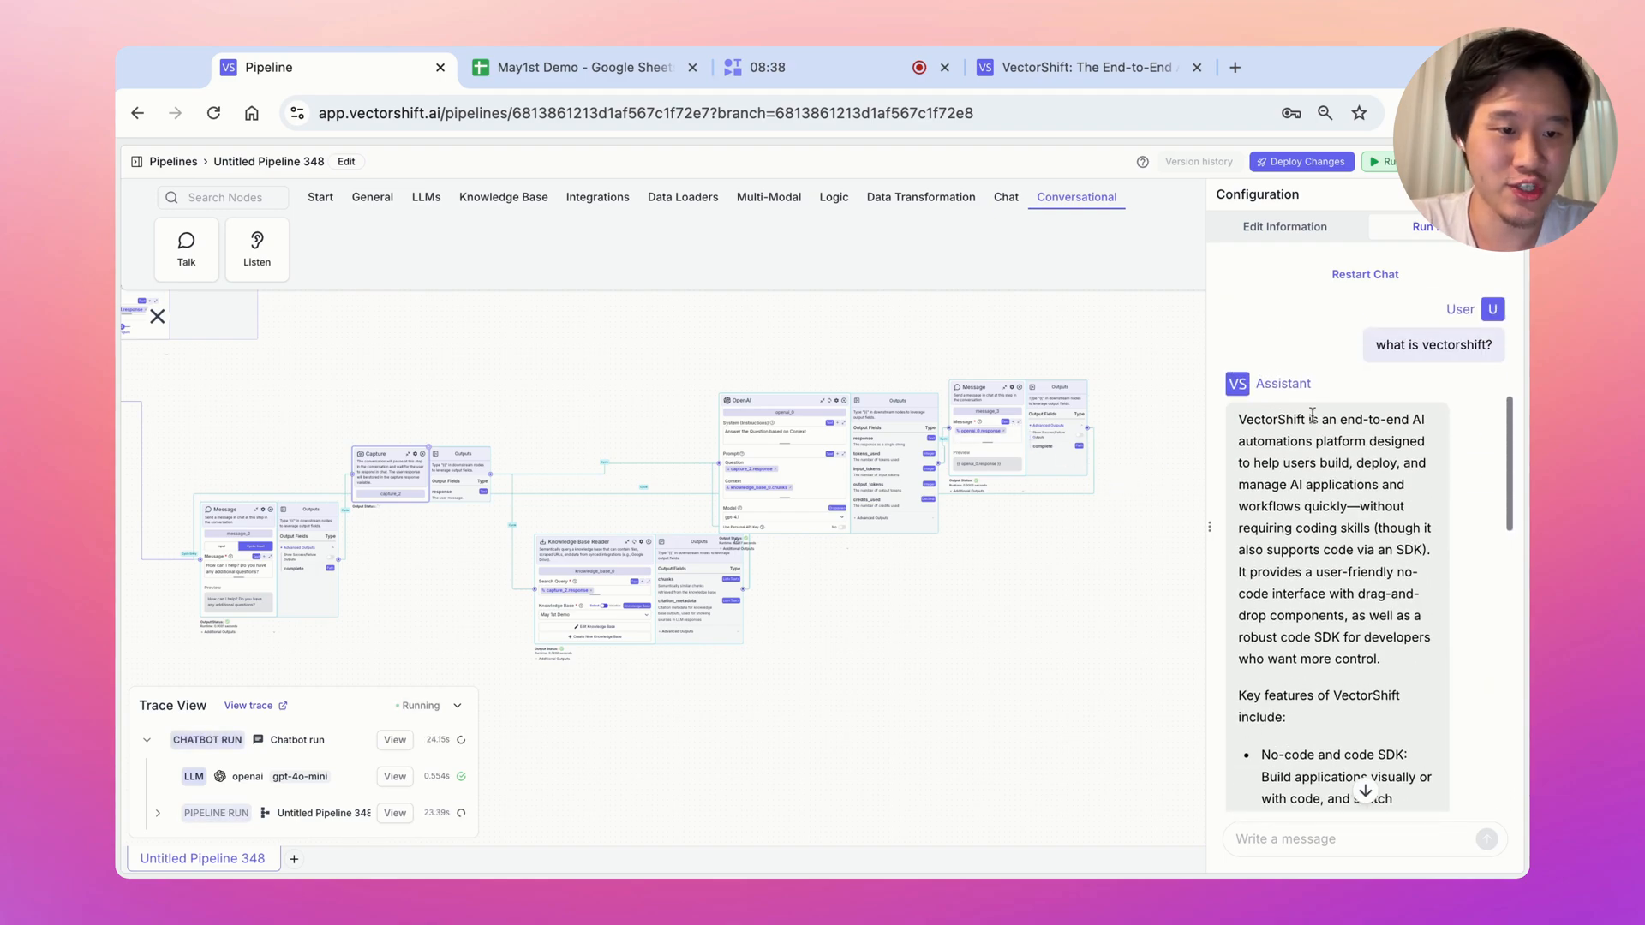
scroll(1324, 493, down, 10)
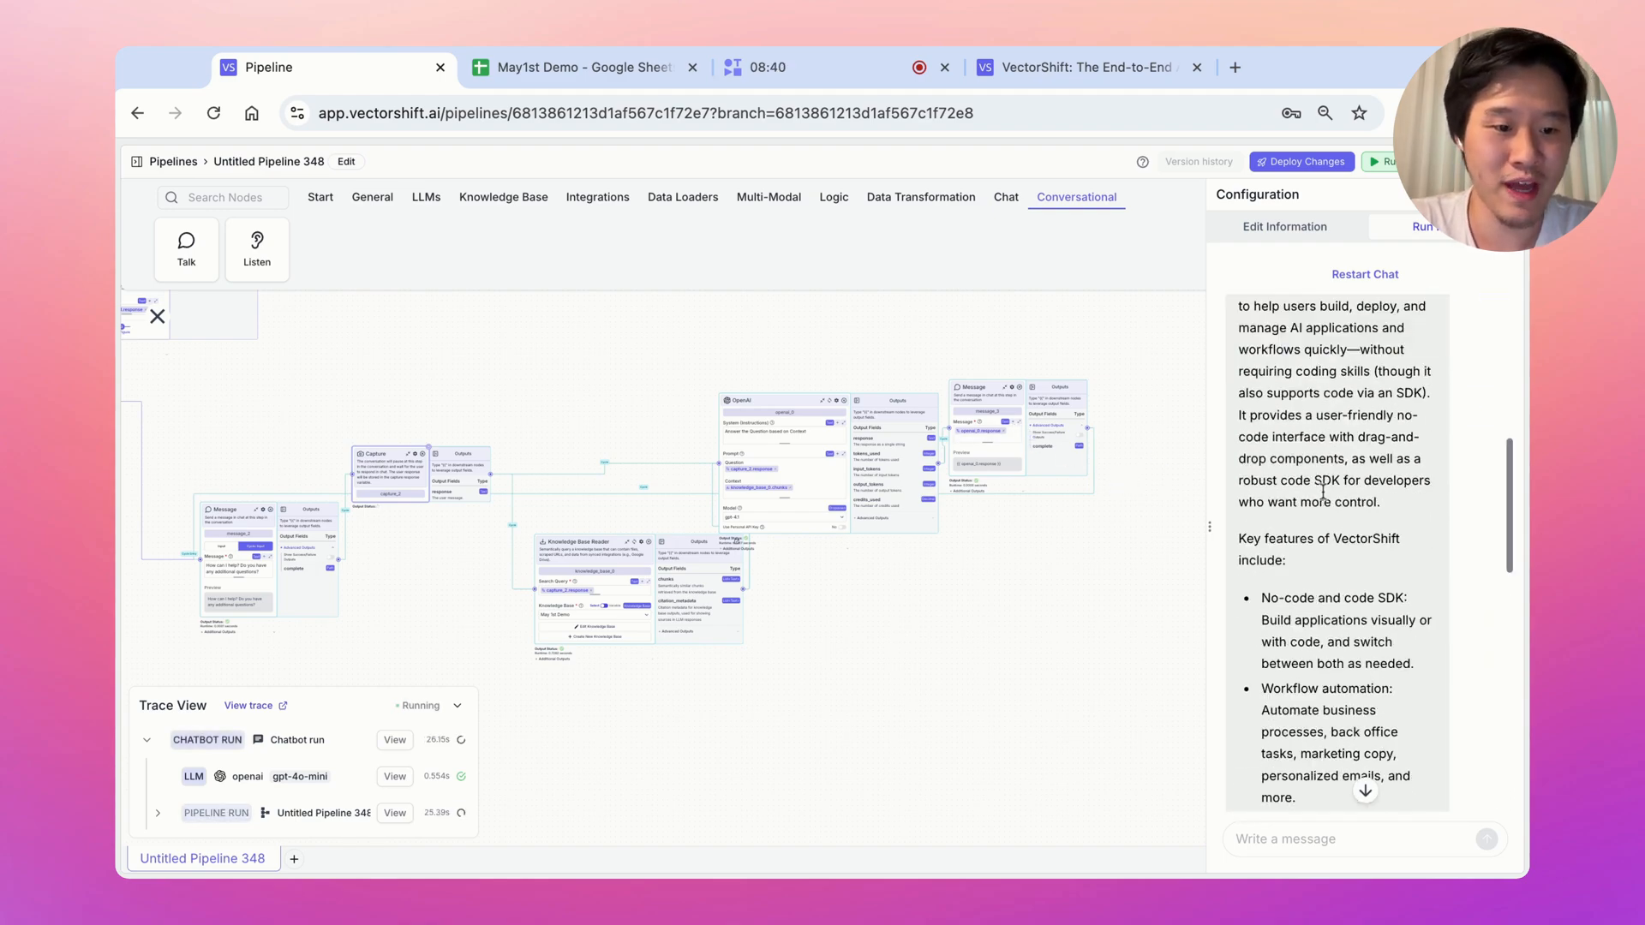
Pan to the earlier Message and Capture nodes and highlight the follow-up question
drag(877, 671, 1130, 638)
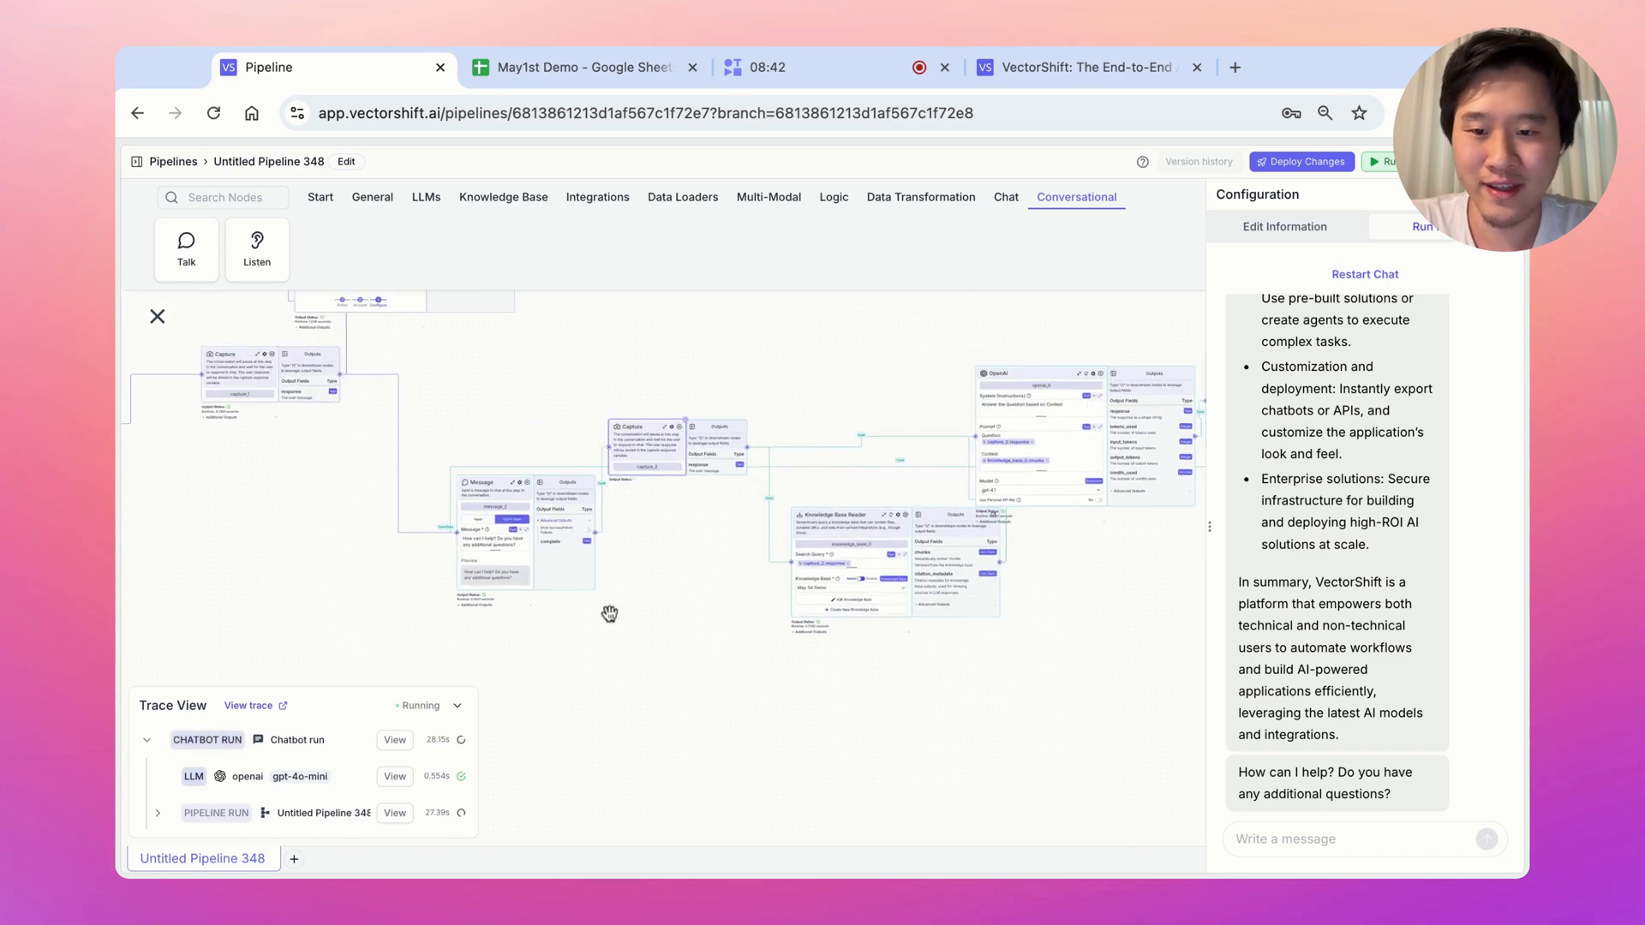
drag(427, 614, 665, 609)
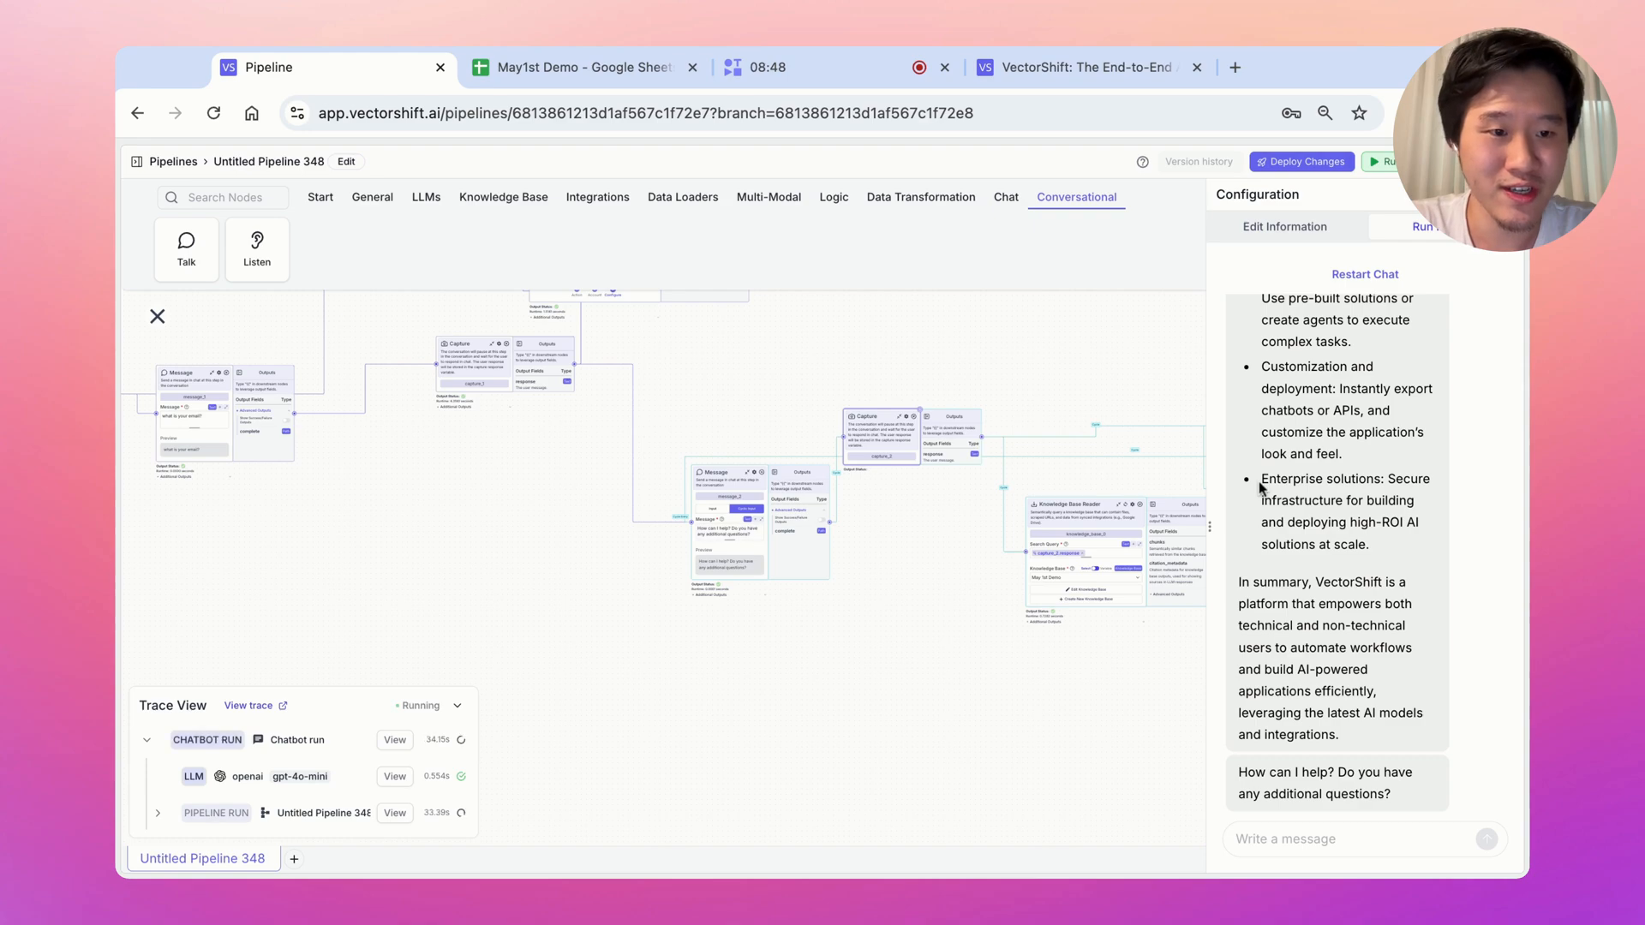
scroll(1259, 486, up, 15)
drag(1309, 411, 1250, 412)
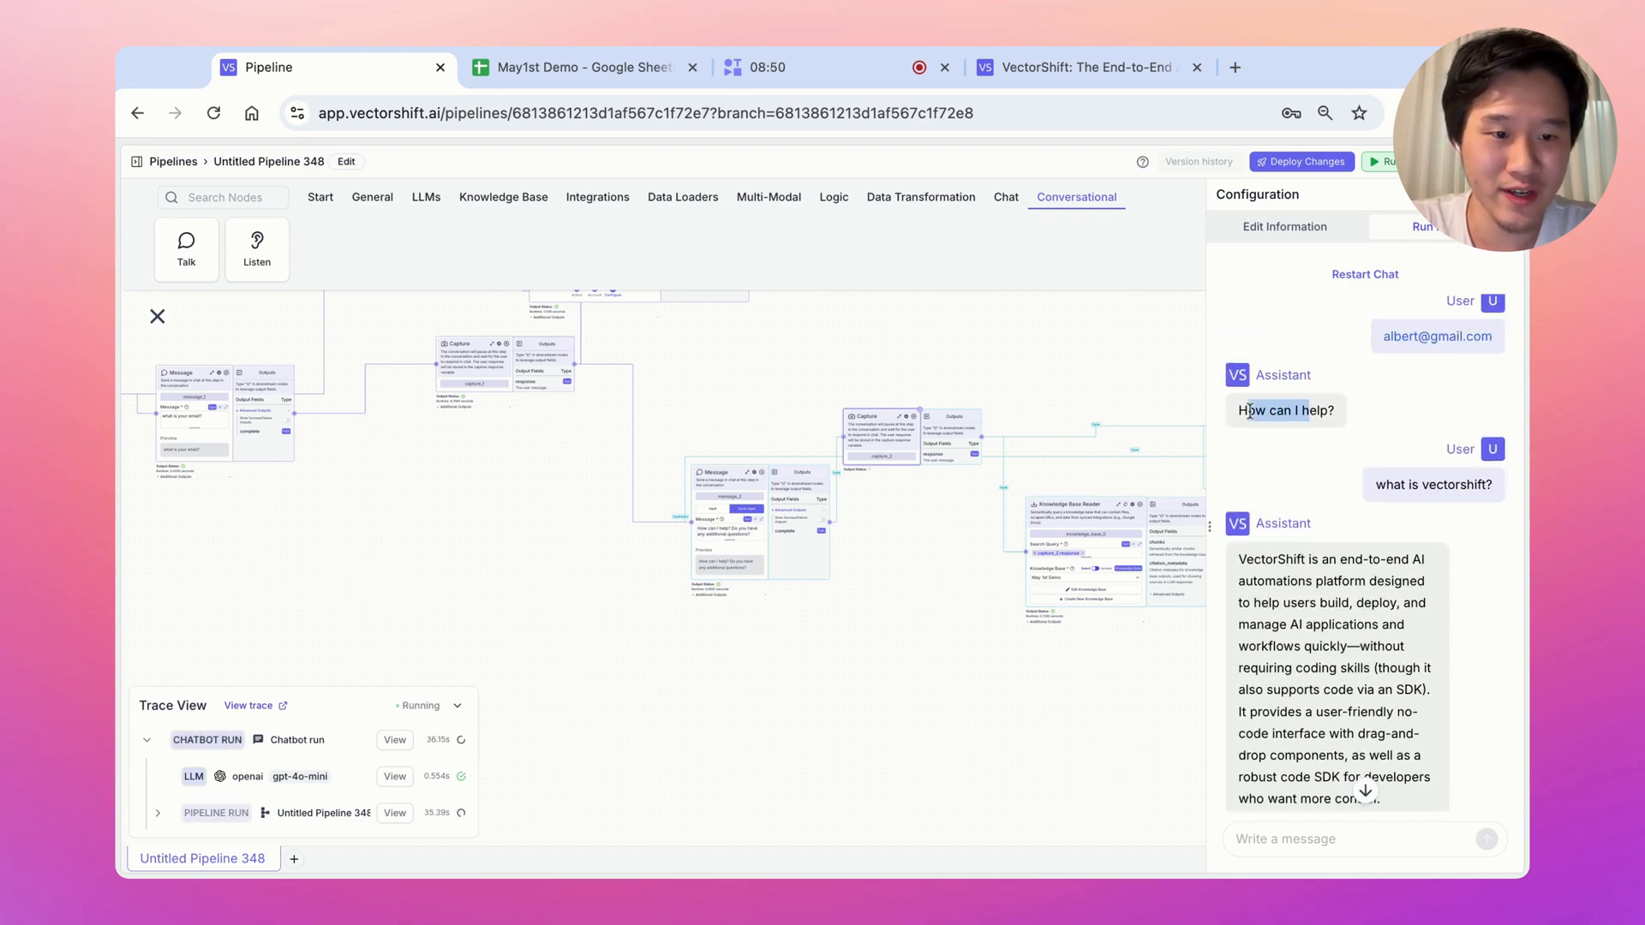
scroll(1324, 567, down, 15)
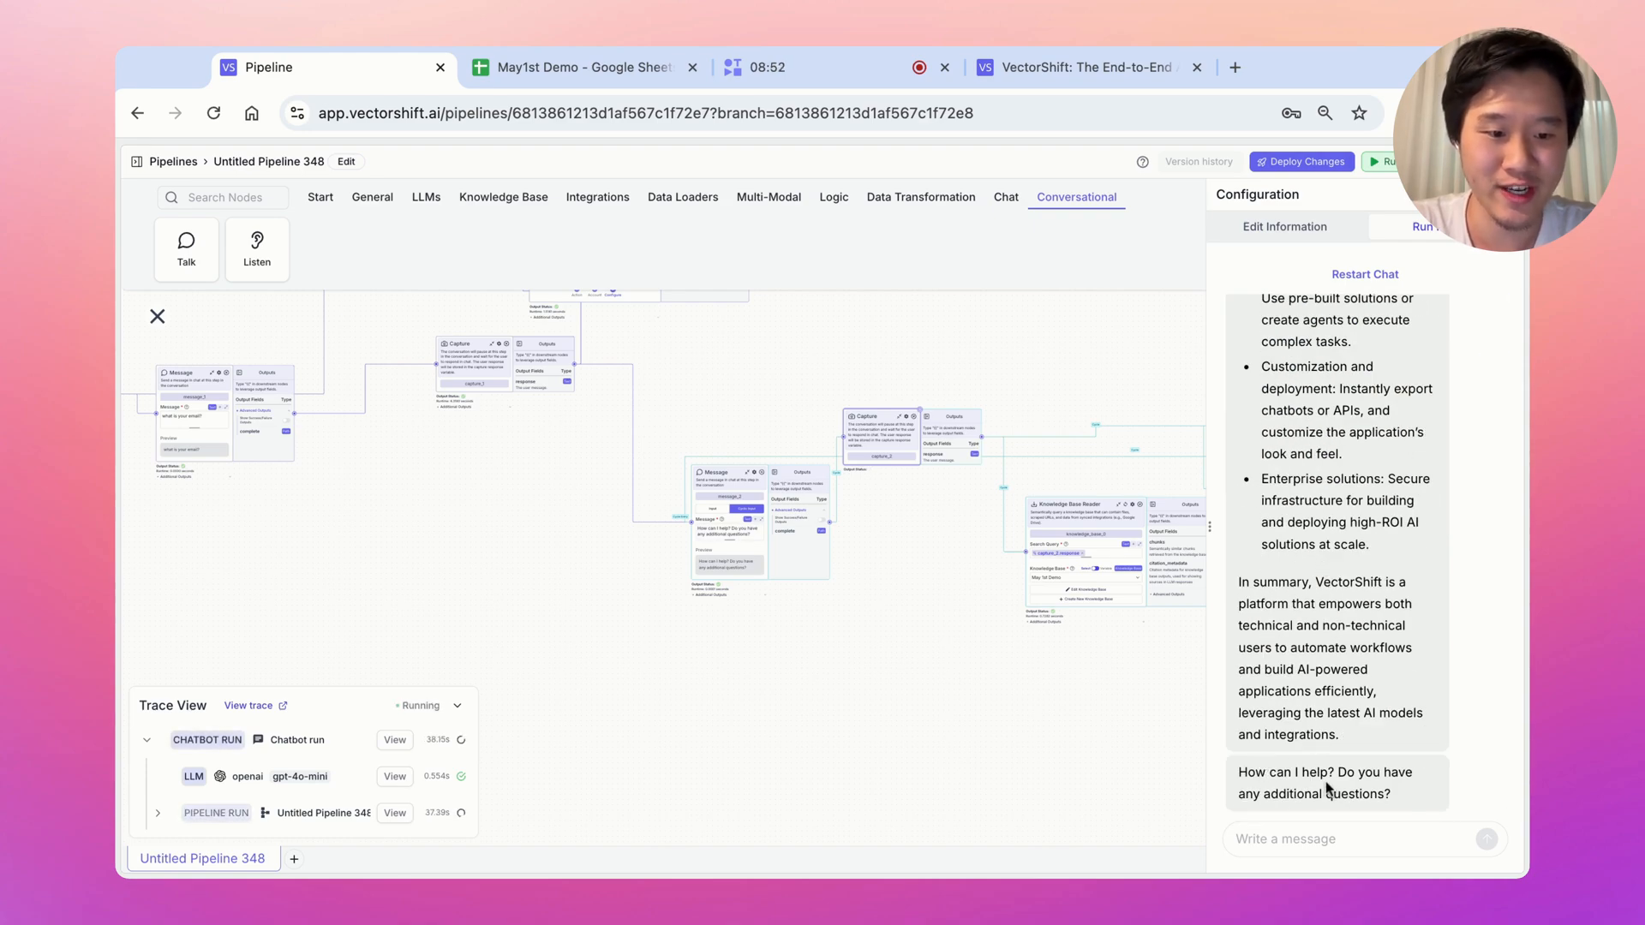
drag(1303, 772, 1366, 797)
Ask the chatbot 'what are use cases in vectorshift?' while panning across the pipeline
click(1306, 835)
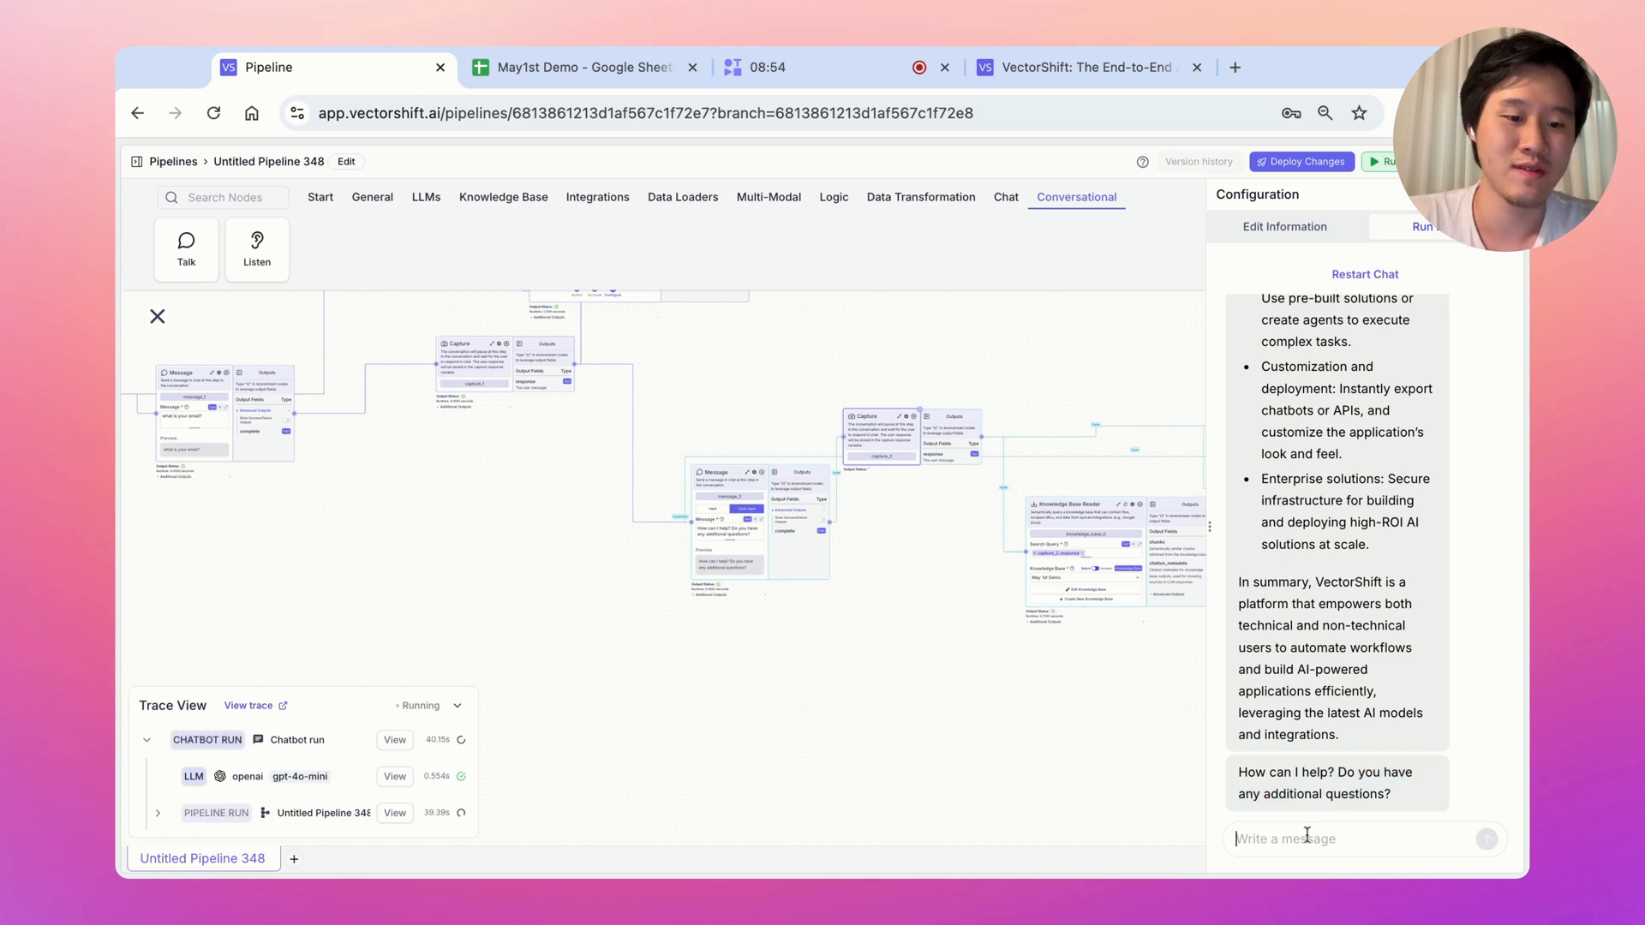
text(what are use cases in vector)
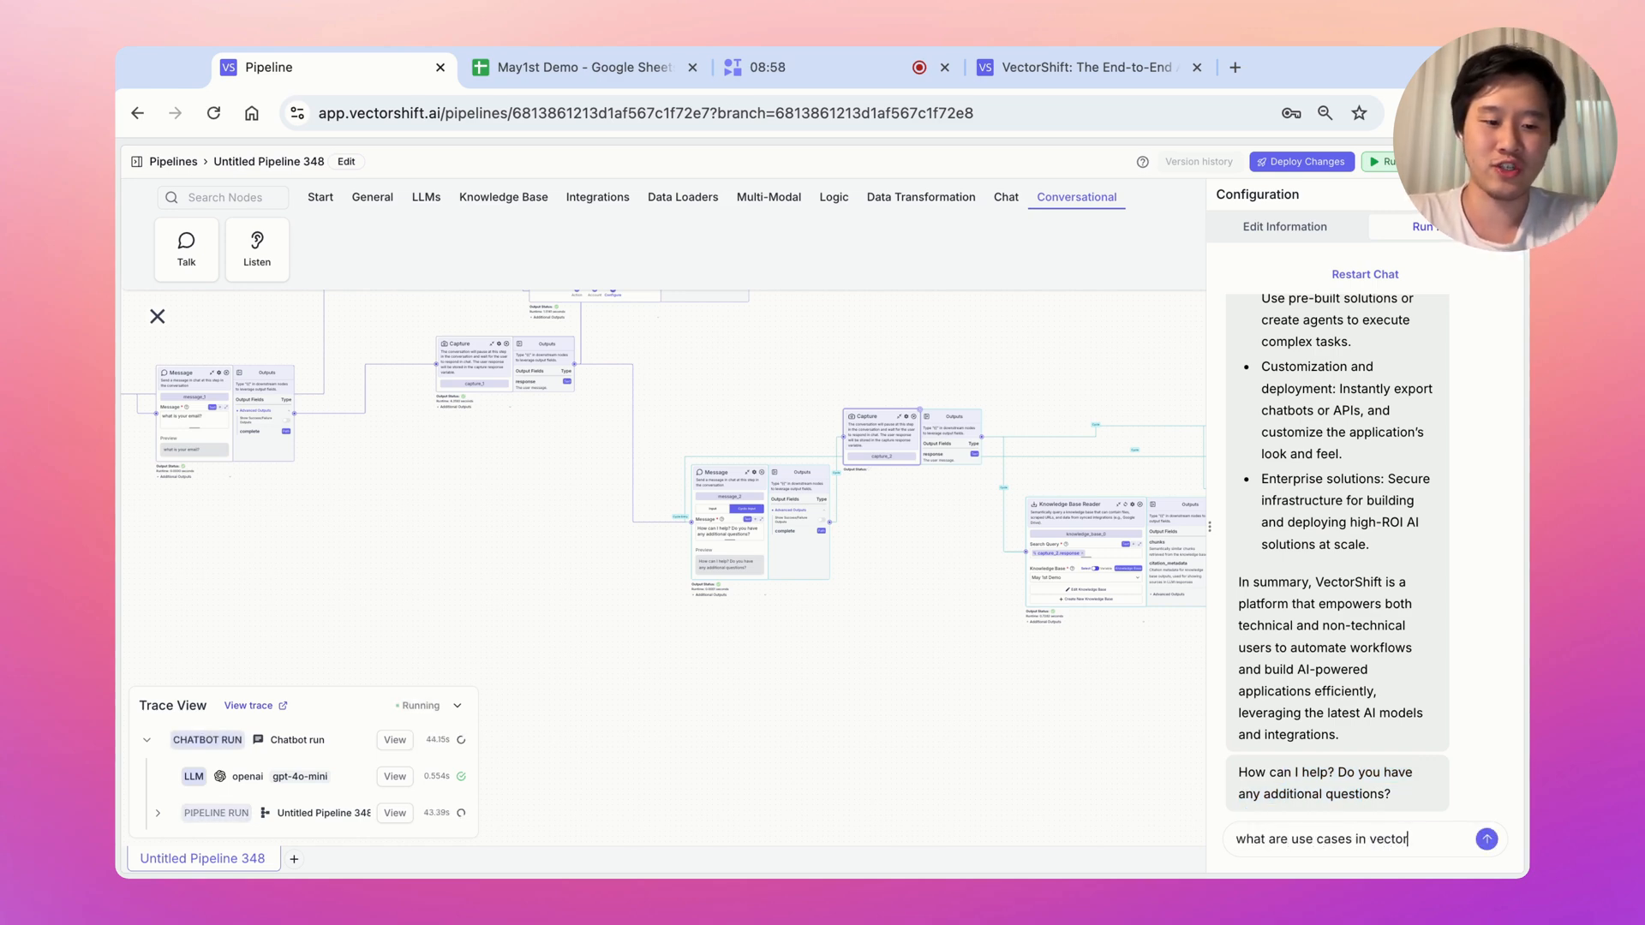
text(shift?)
key(Return)
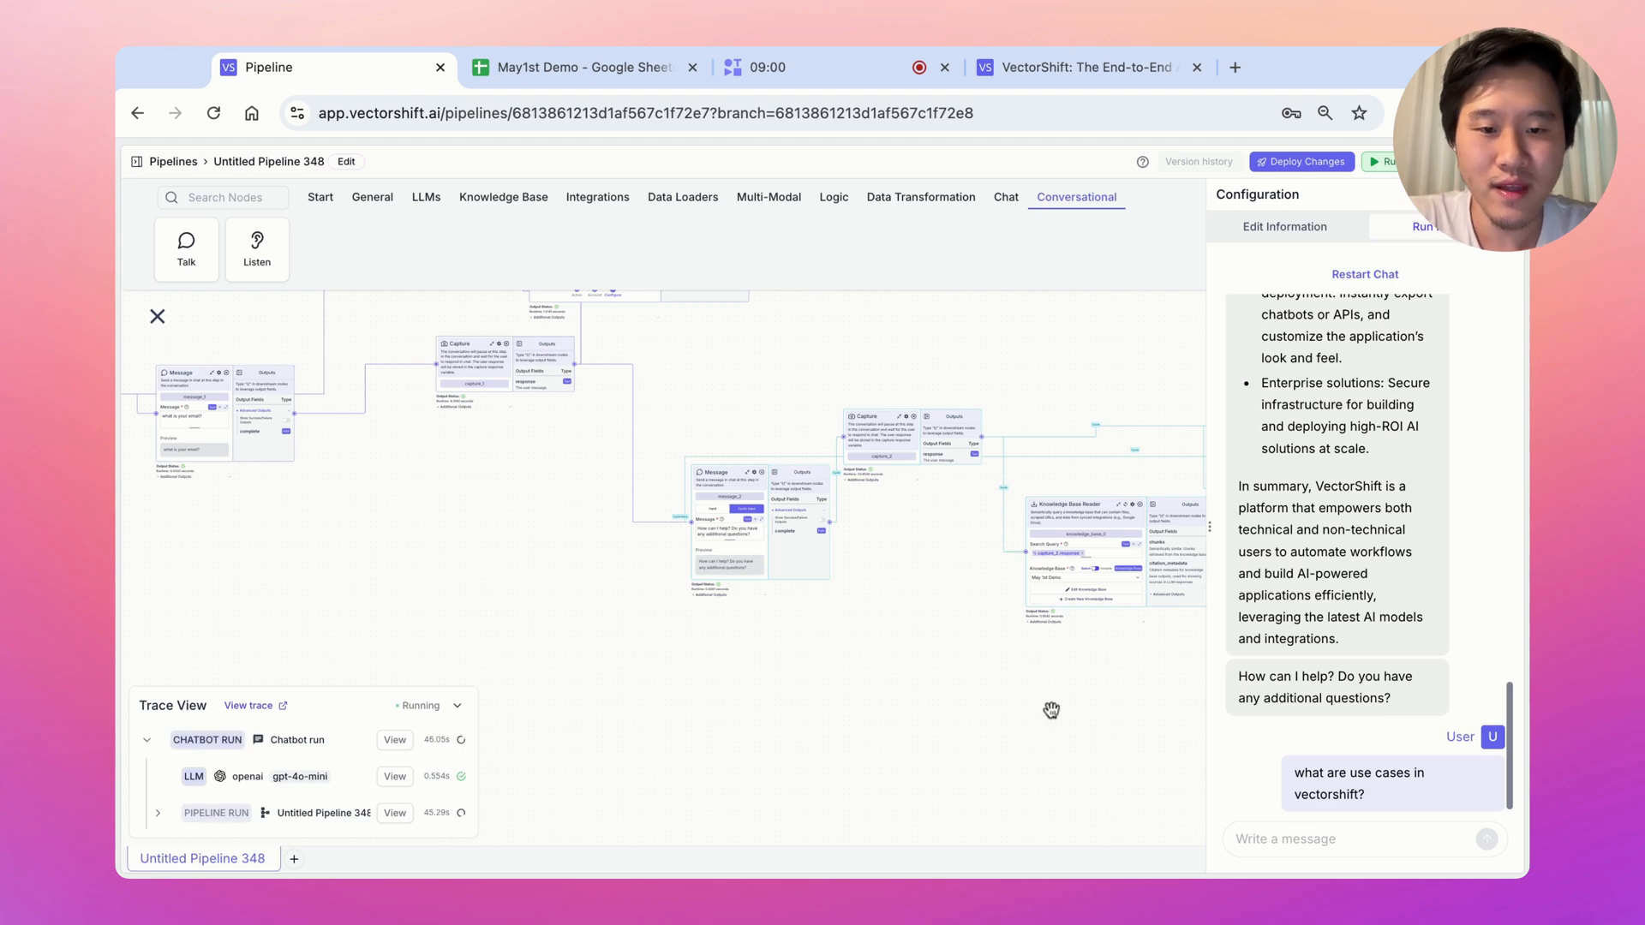
drag(1051, 705, 627, 701)
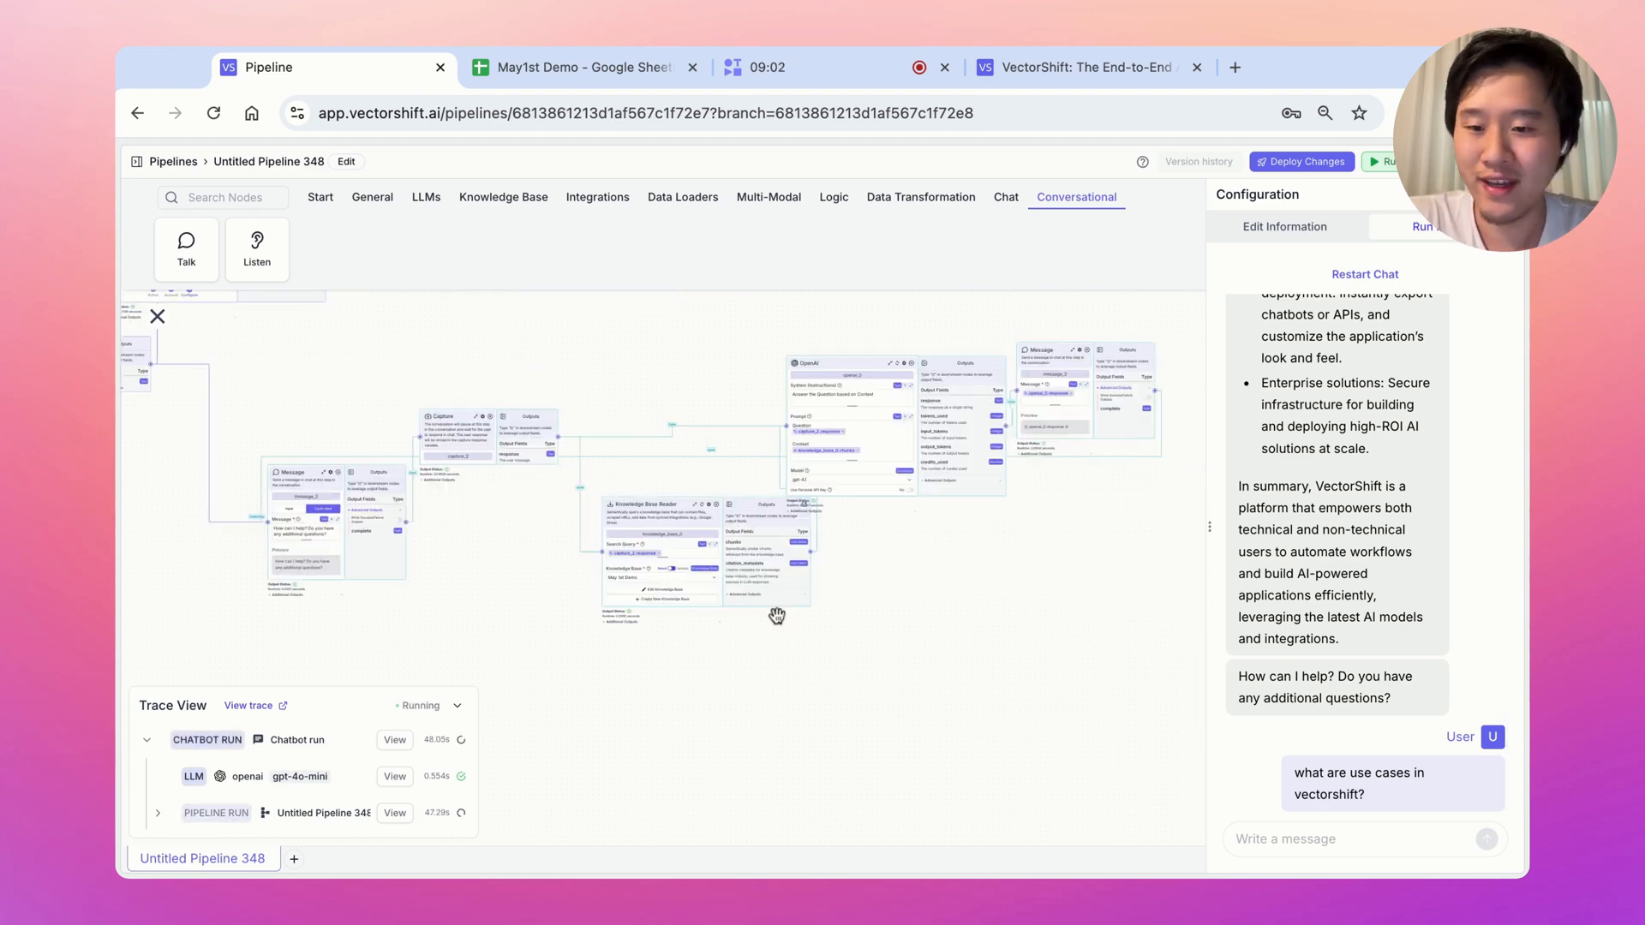
drag(510, 646, 718, 639)
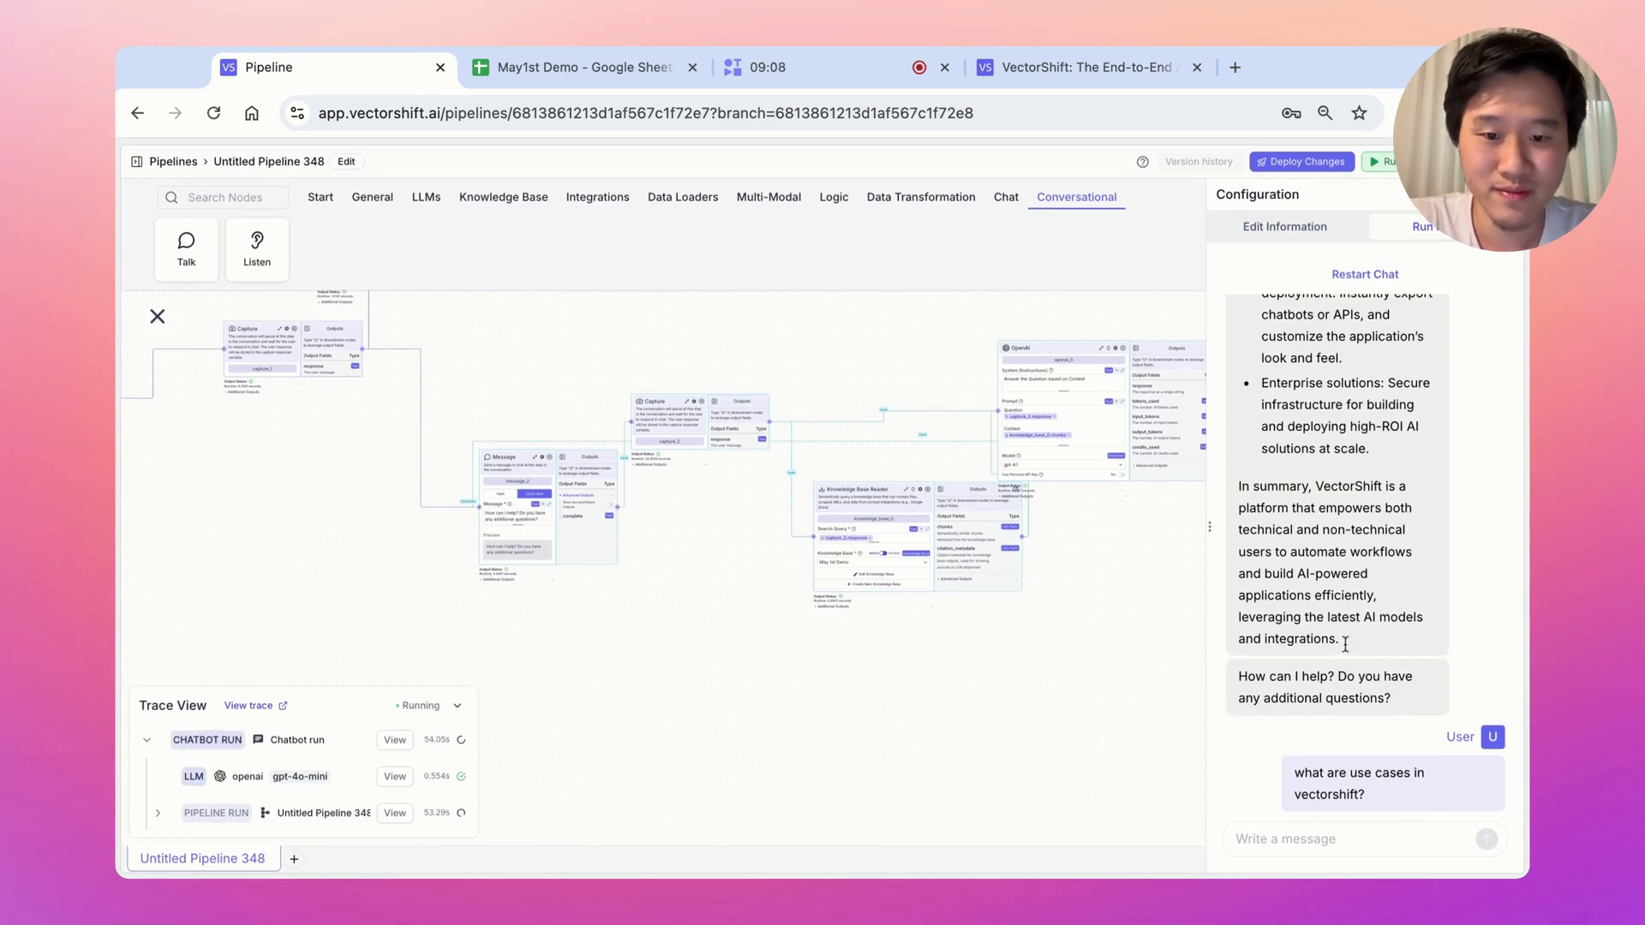
drag(1030, 681, 625, 740)
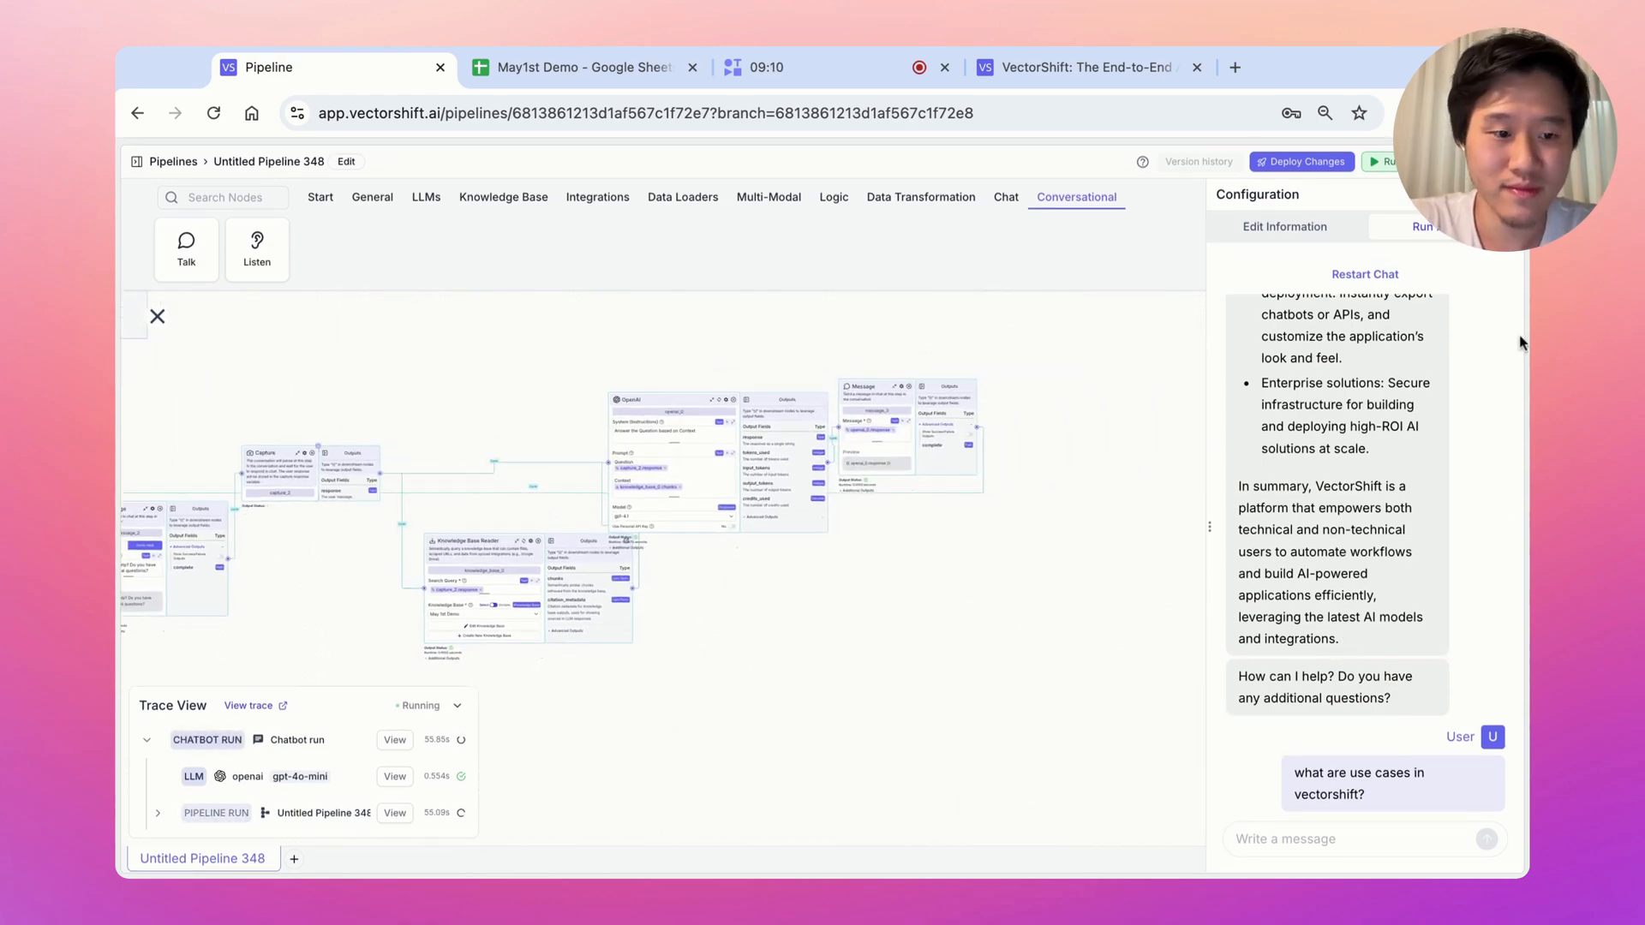
Scroll through the categorised use-case answer, highlight its closing question, and pan left
scroll(1426, 549, up, 5)
scroll(1425, 549, up, 10)
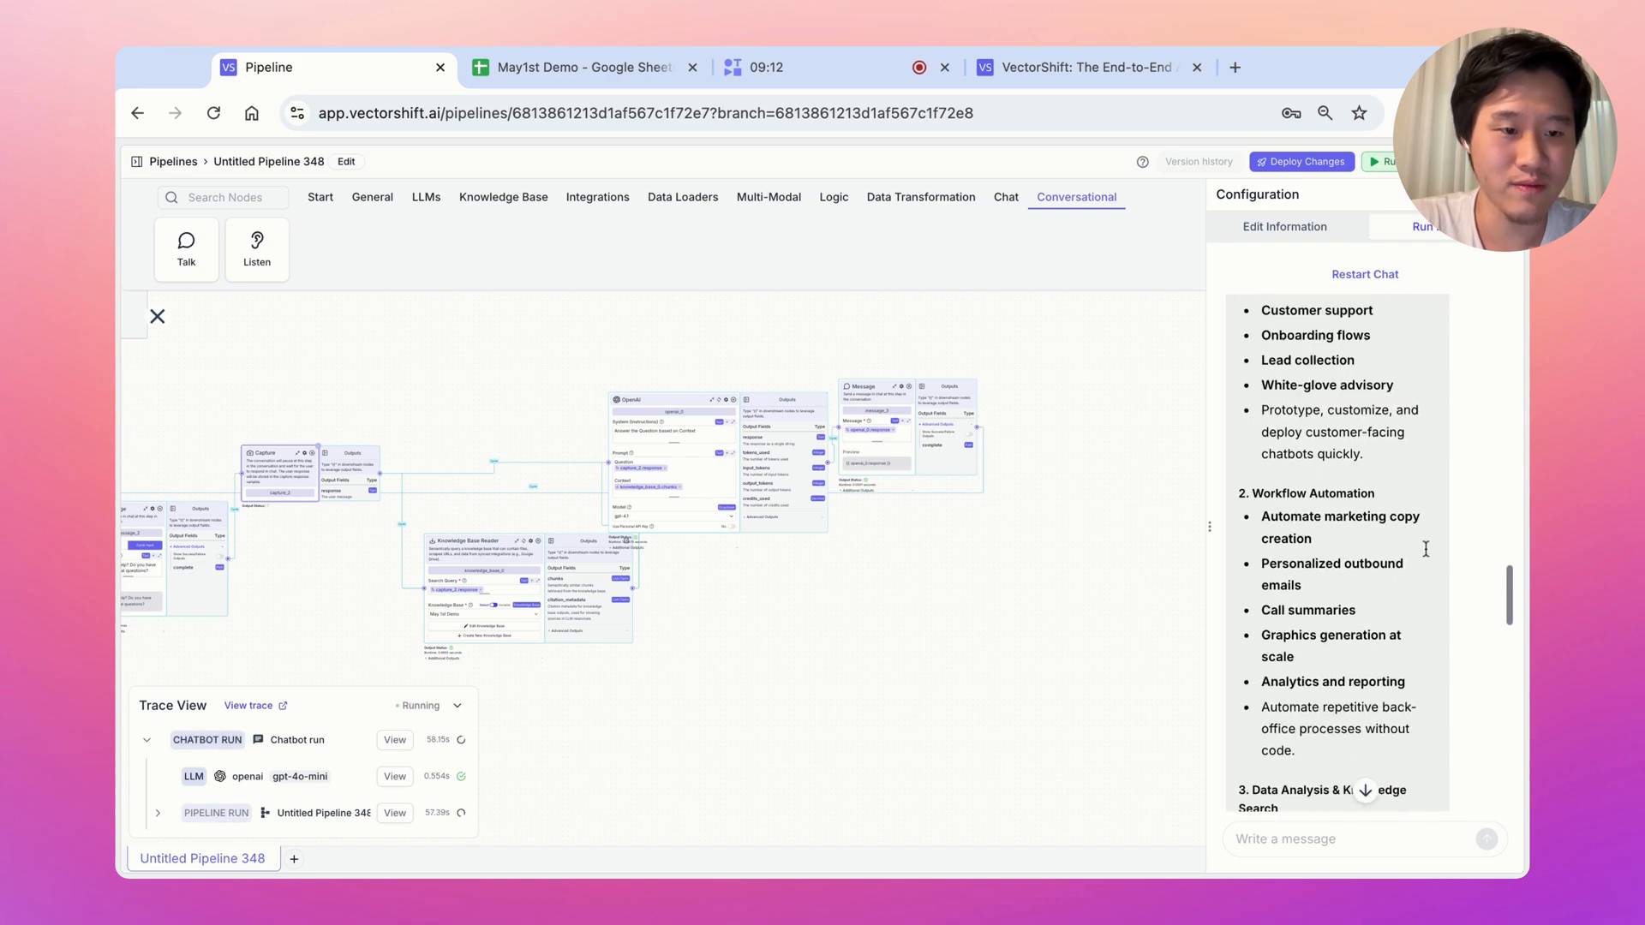
scroll(1428, 551, down, 5)
drag(1292, 517, 1297, 633)
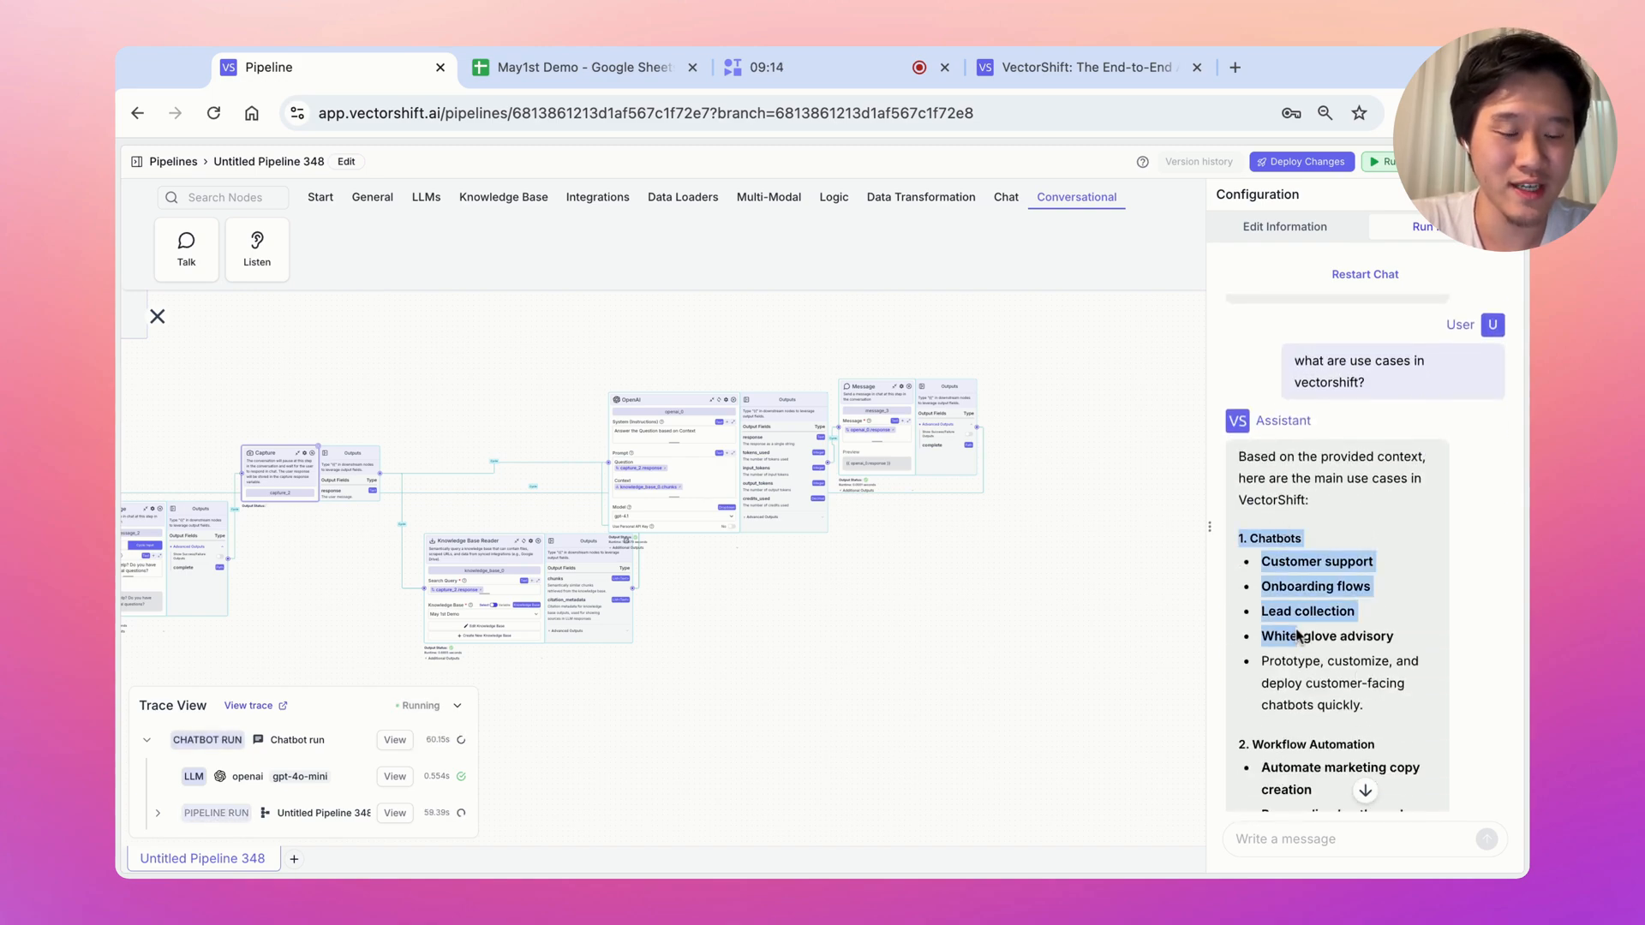
scroll(1297, 634, down, 10)
scroll(1299, 634, up, 10)
scroll(1320, 558, down, 15)
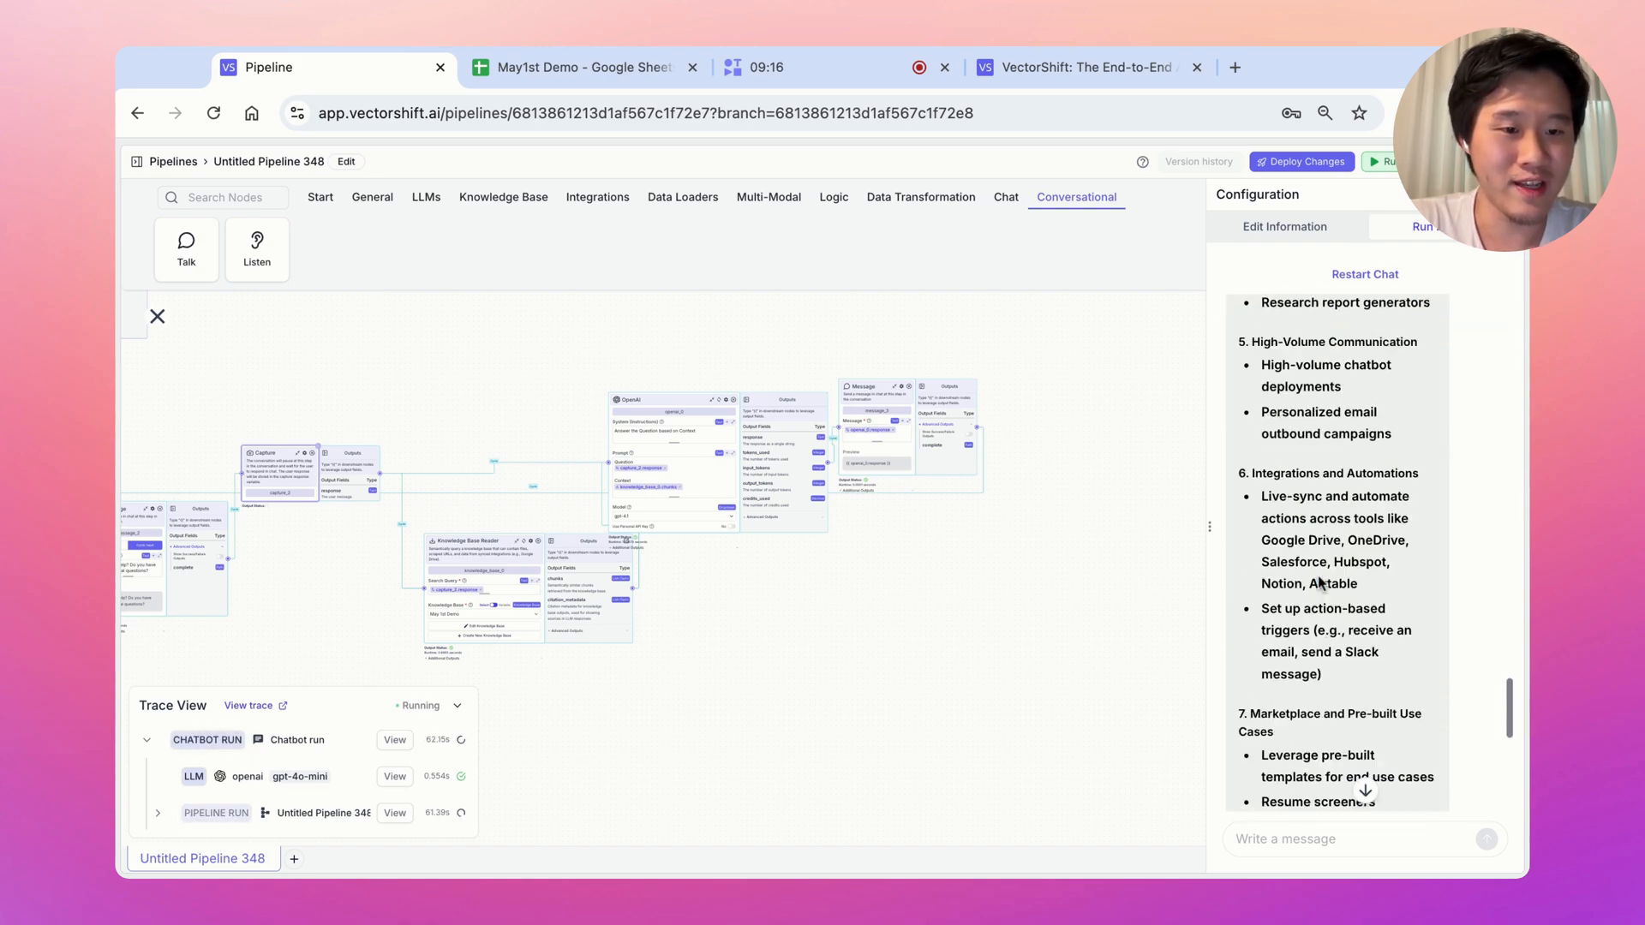
drag(1268, 765, 1371, 795)
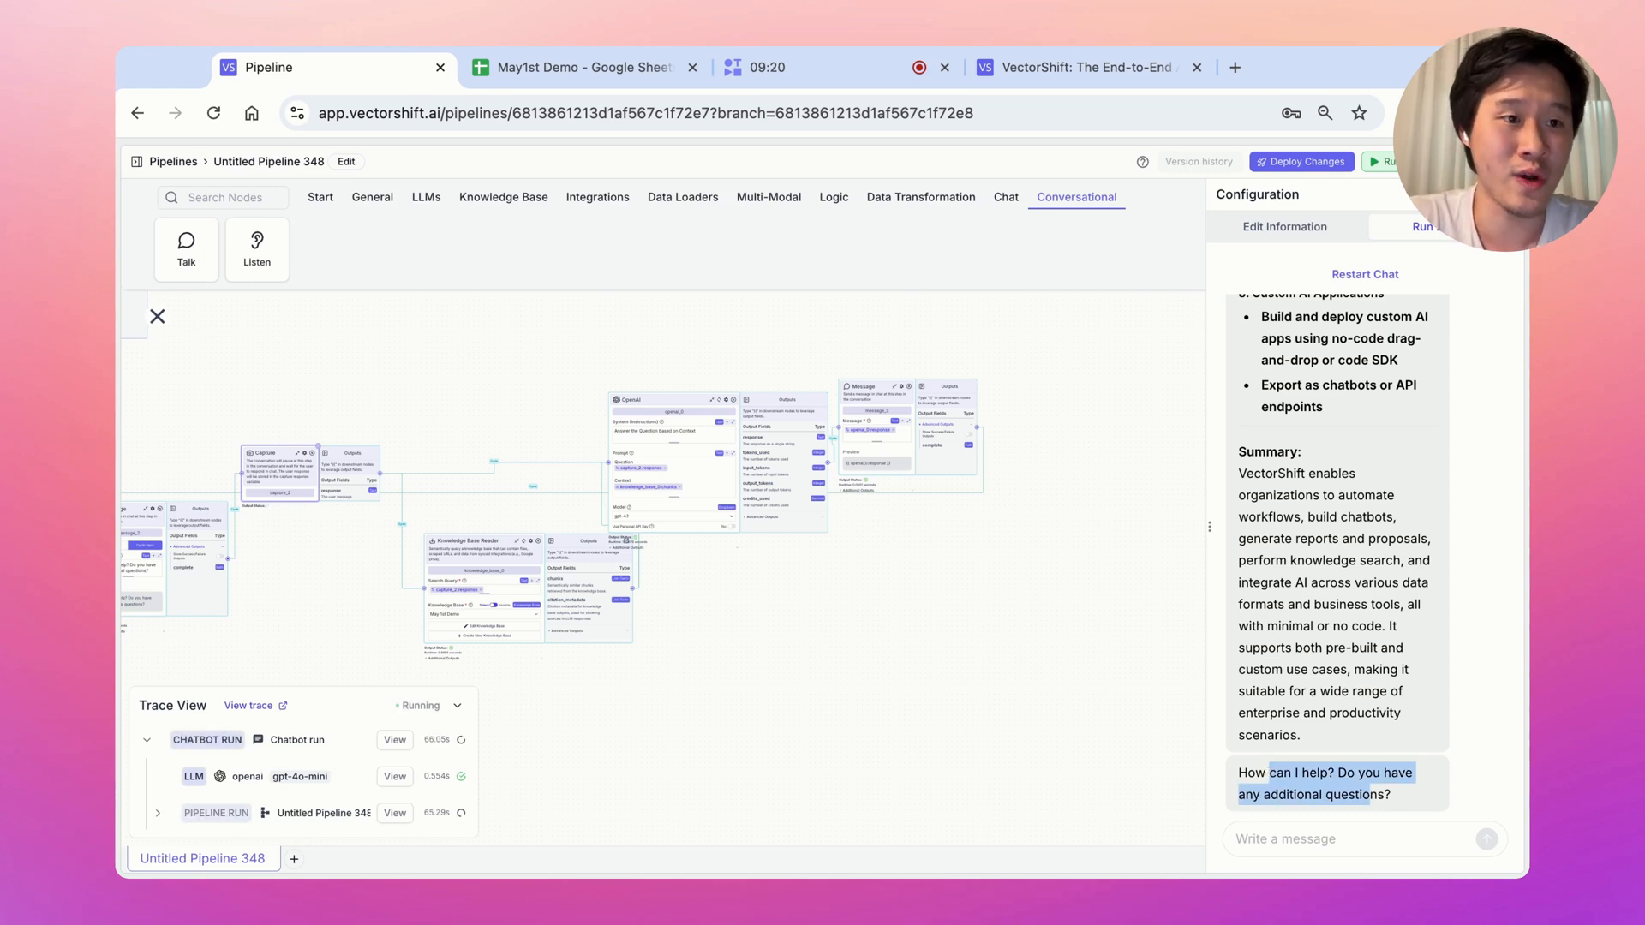
drag(979, 589, 1106, 571)
drag(524, 386, 712, 384)
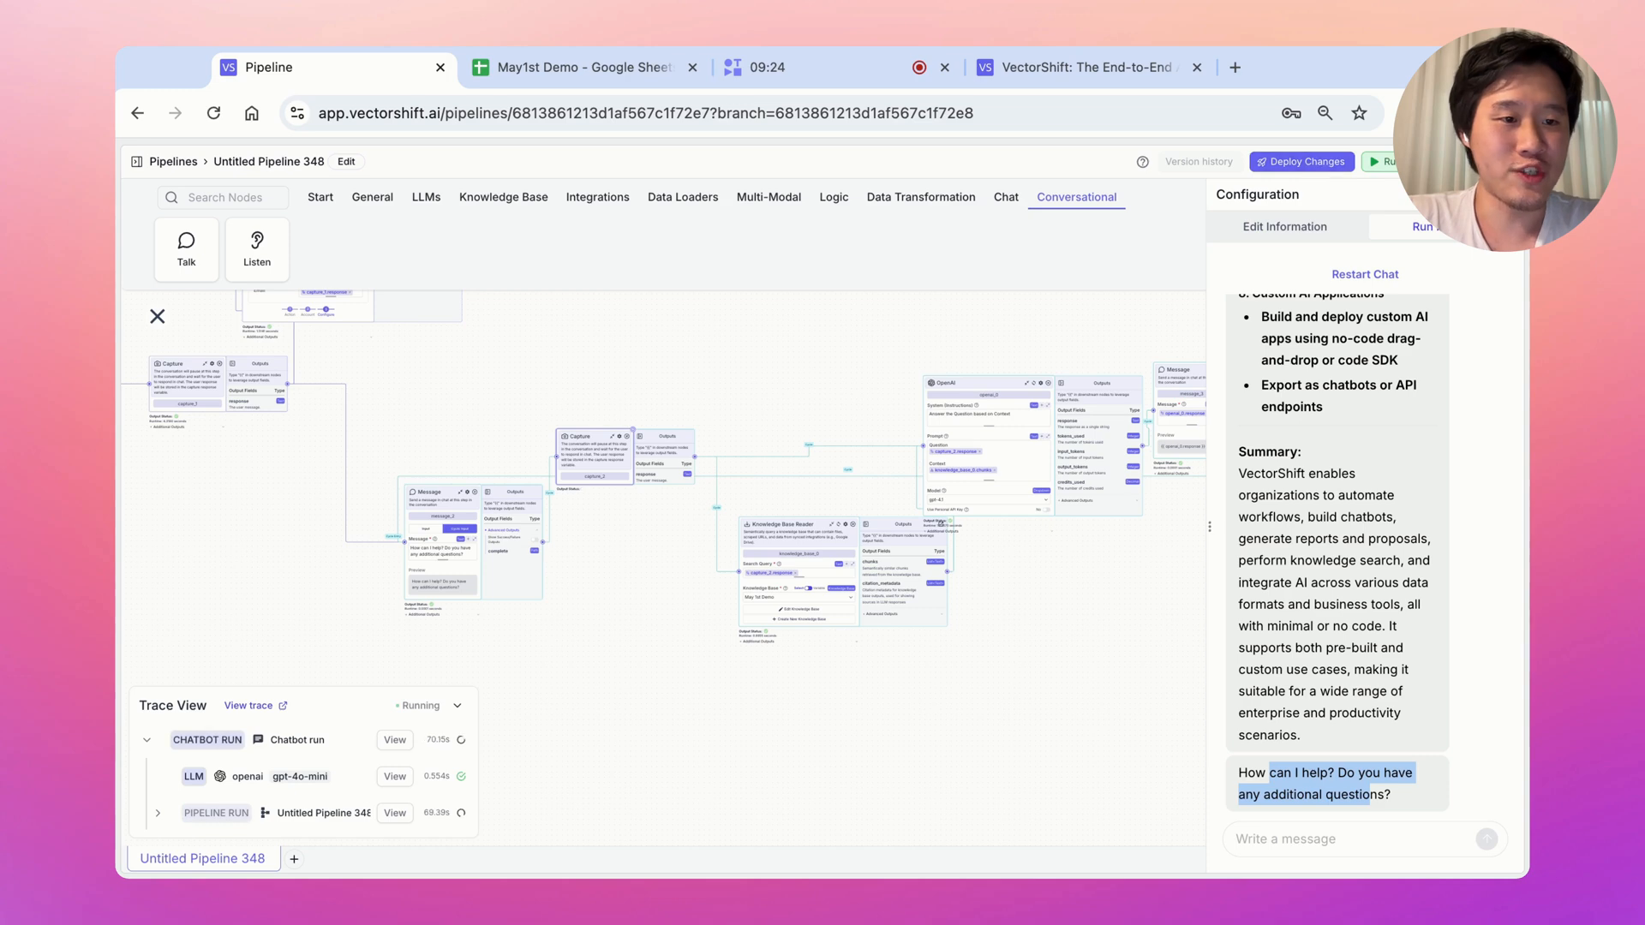
Close the test run and deploy the pipeline changes as patch version v0.0.1
click(1314, 169)
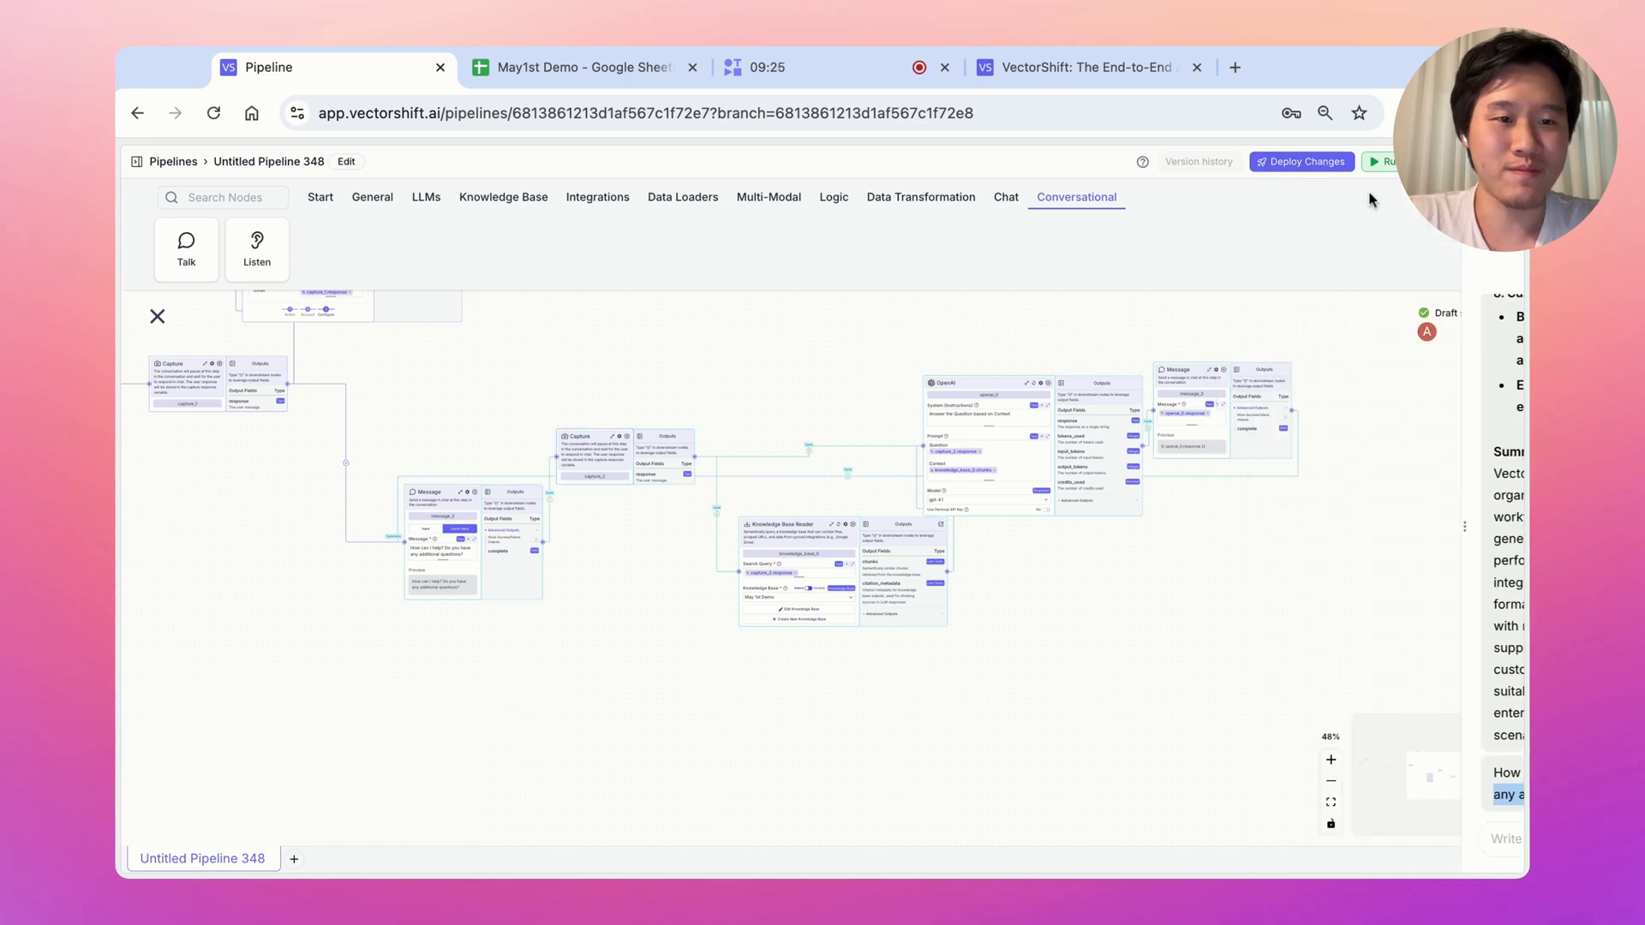
click(1302, 161)
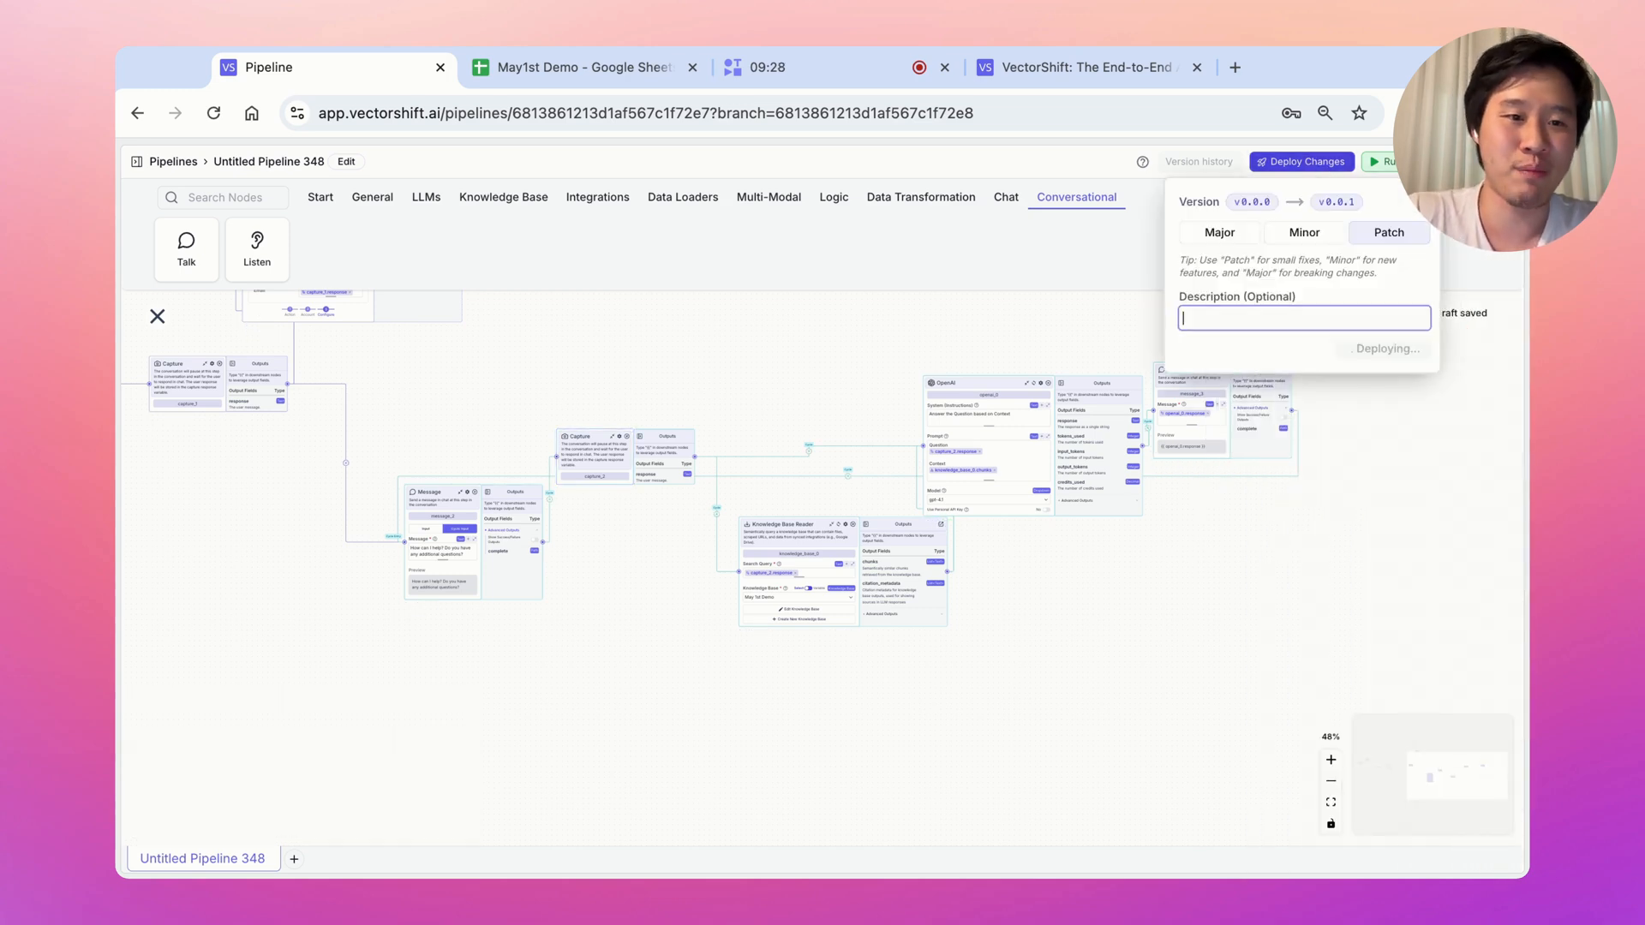
click(1403, 348)
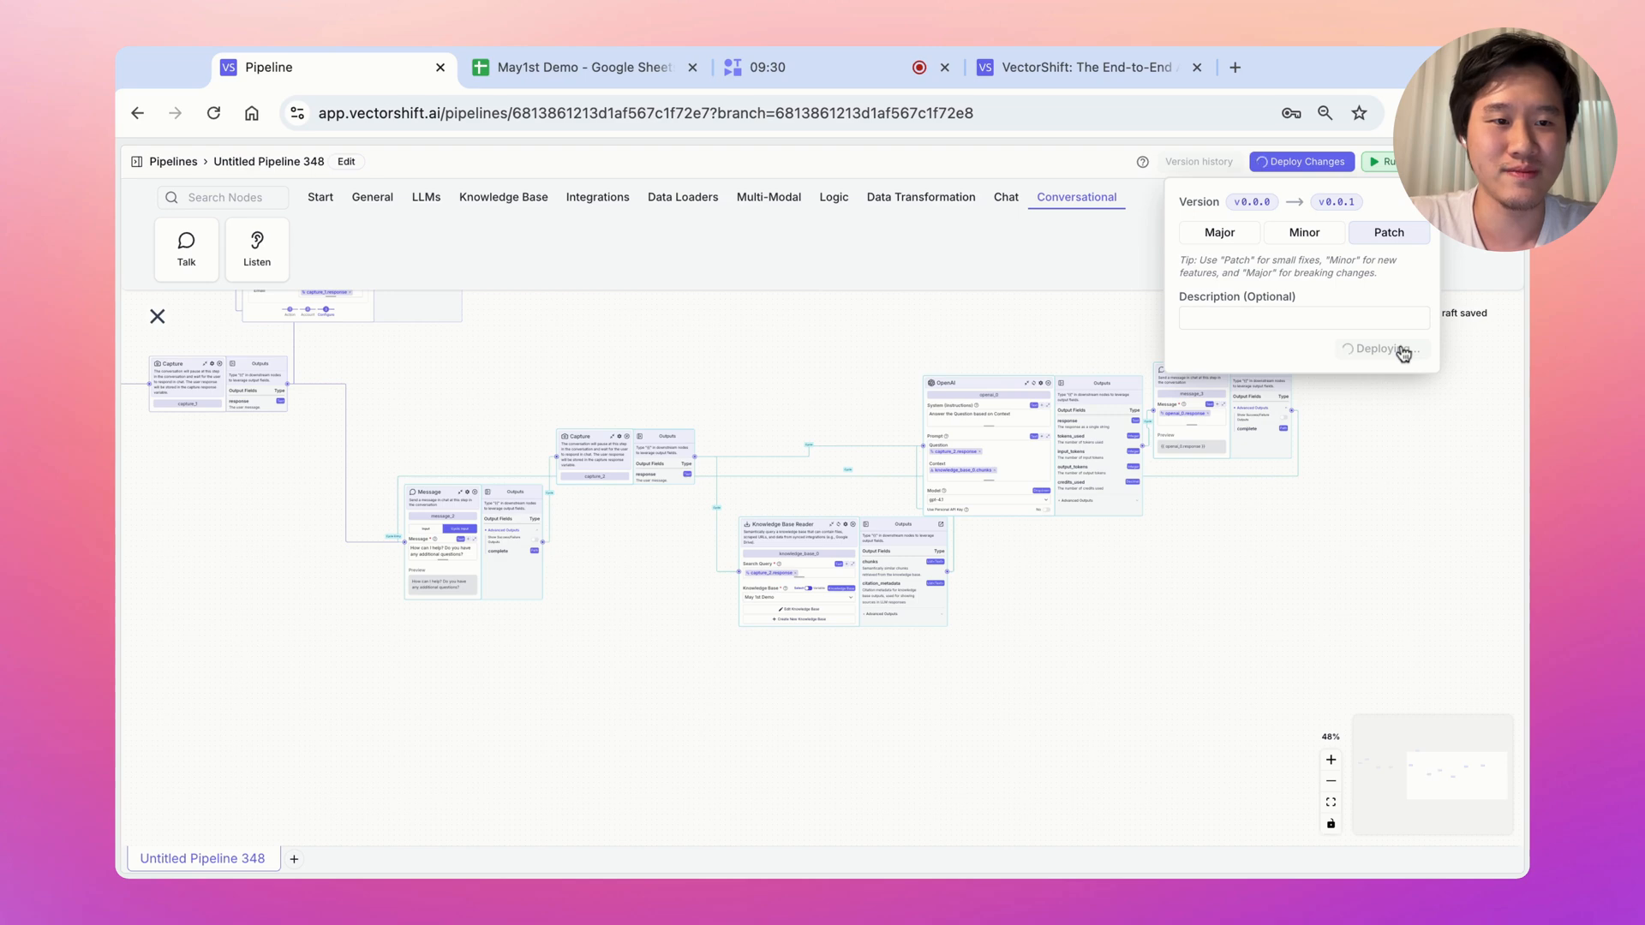
Create a chatbot from the deployed pipeline named 'May 1st chatbot'
click(1204, 261)
click(1239, 259)
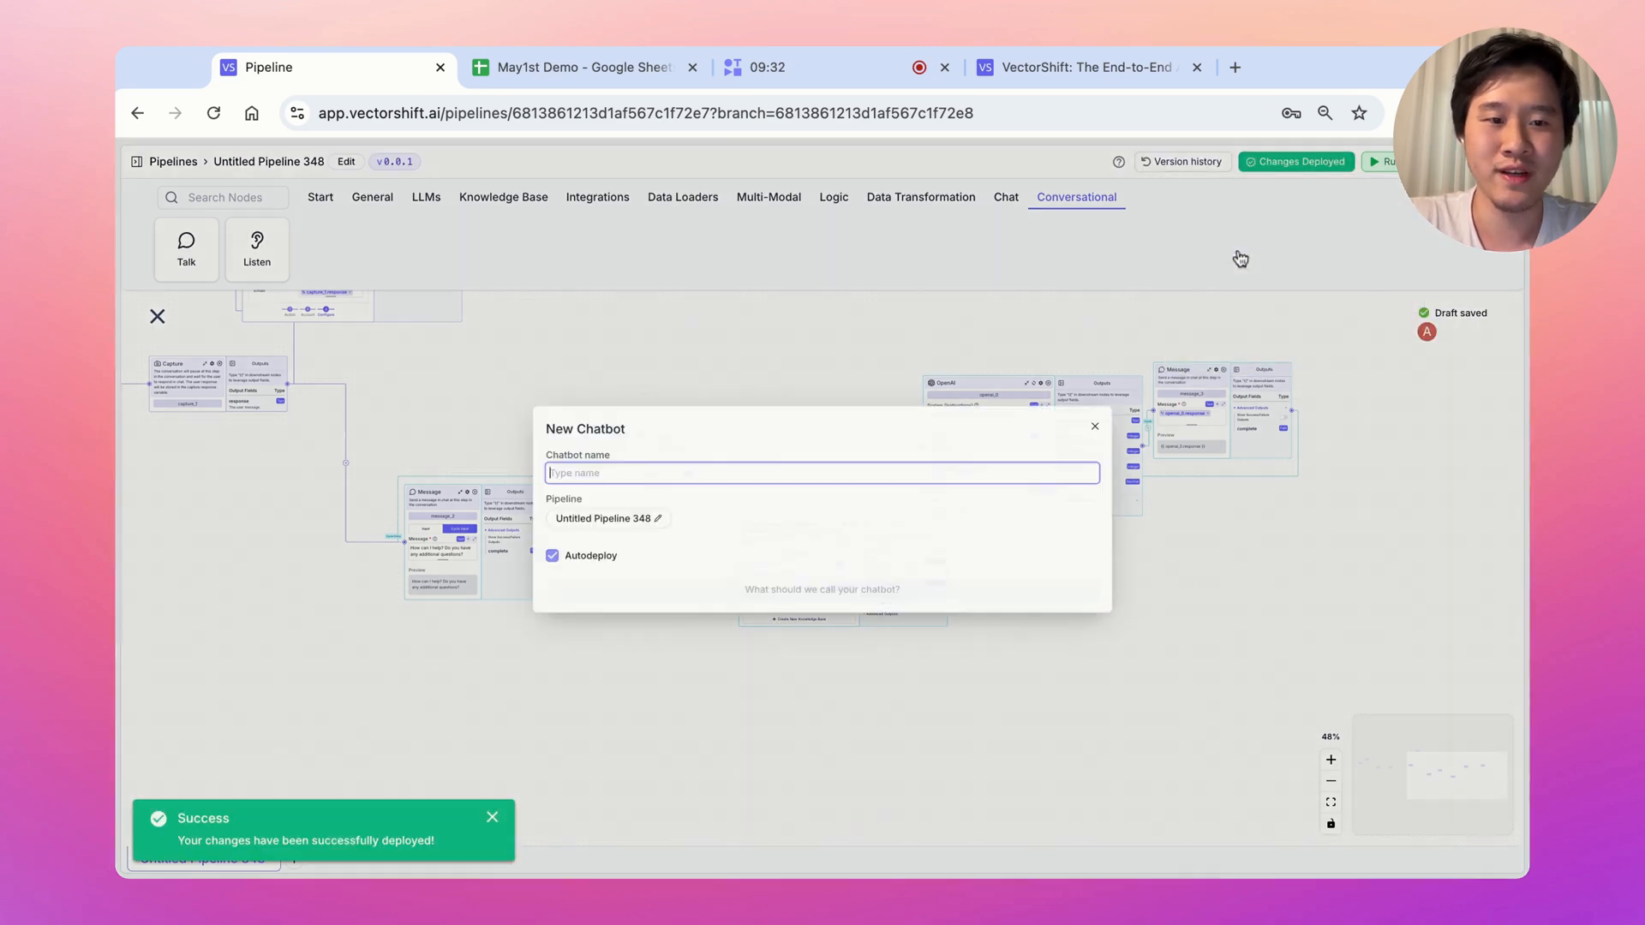
text(May 1st chatbot)
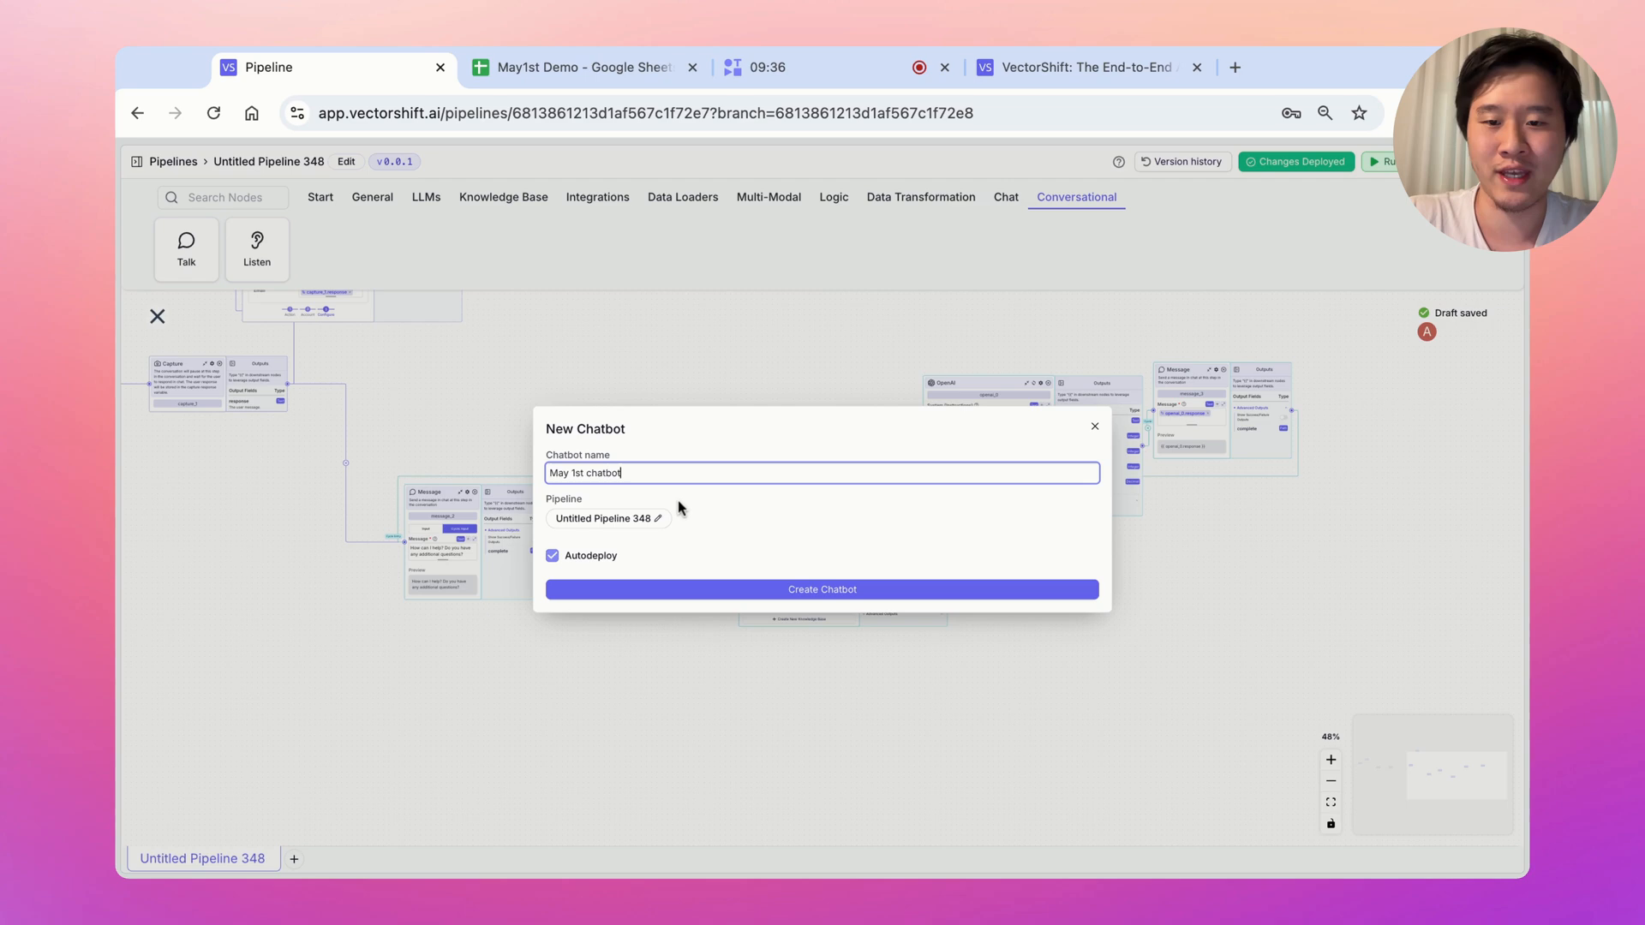
click(675, 589)
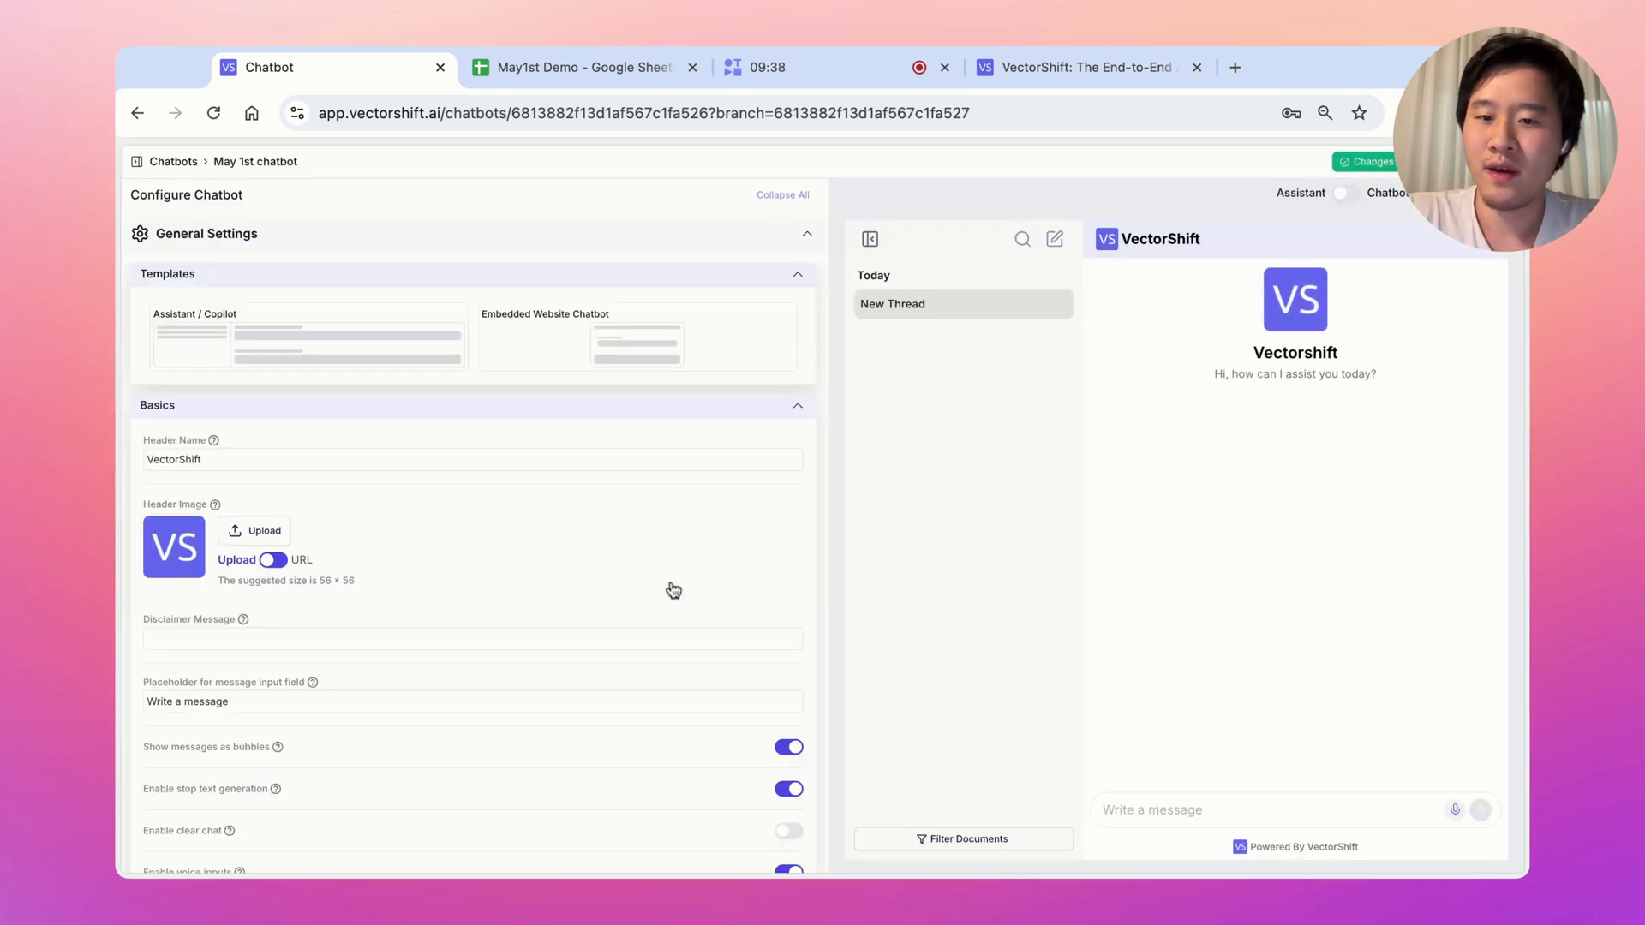
Review the chatbot's 500 message delay setting, then bring up its export and sharing settings
scroll(599, 599, down, 6)
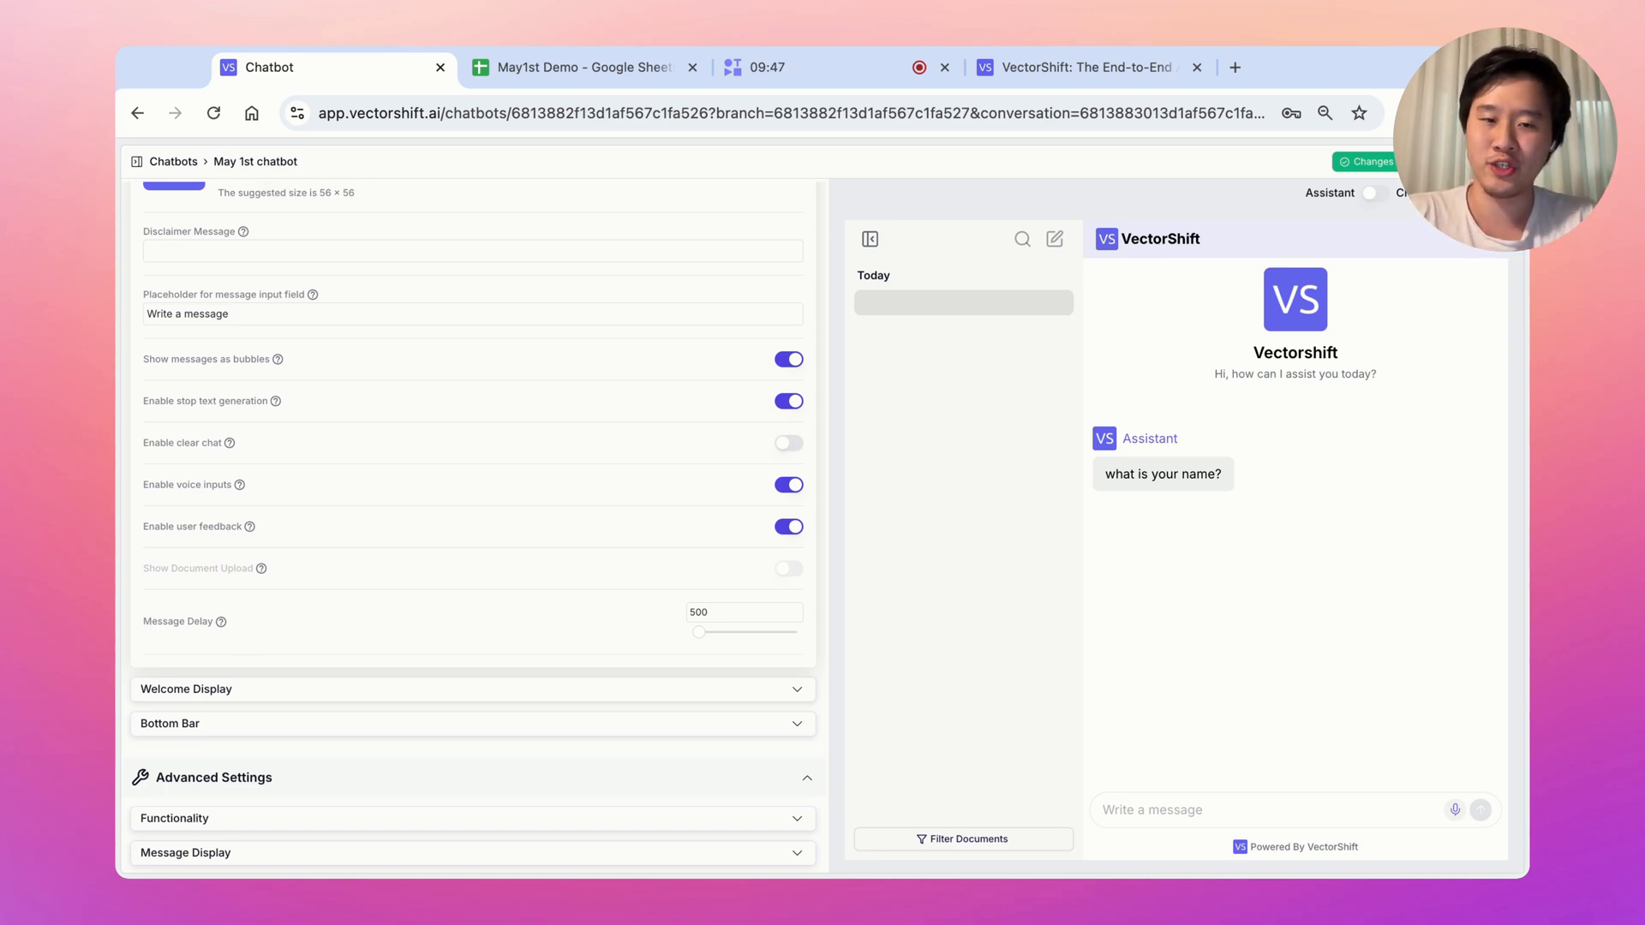
double_click(715, 611)
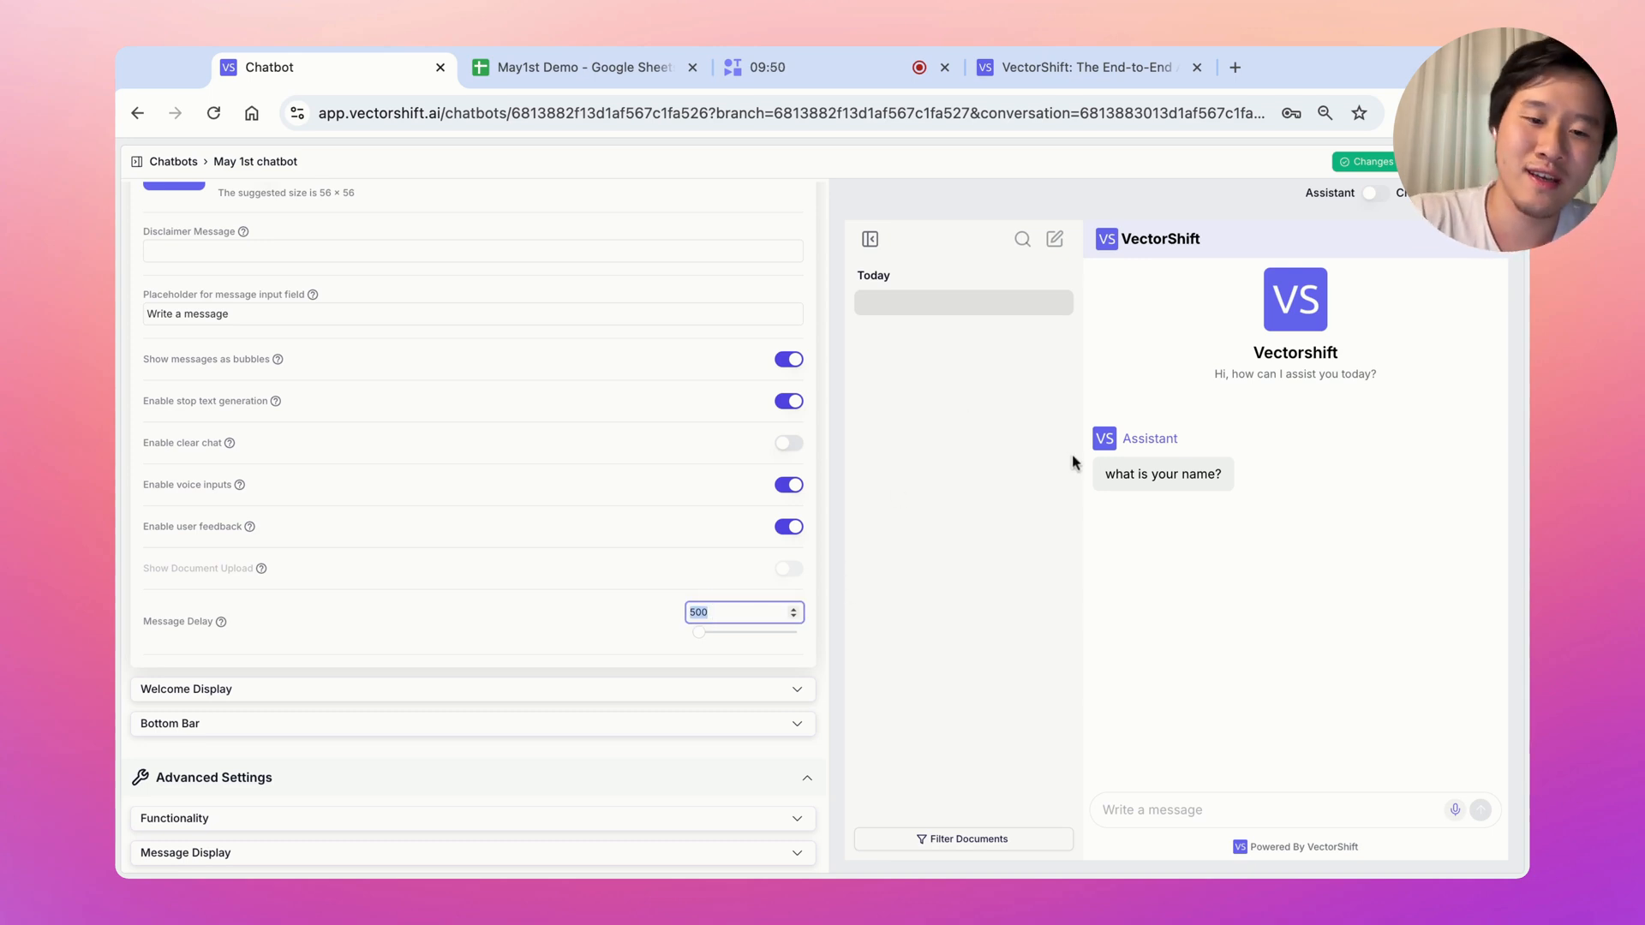
click(1484, 162)
Open the chatbot's shareable link in a new tab, review the embed script, then view the live chatbot
click(211, 276)
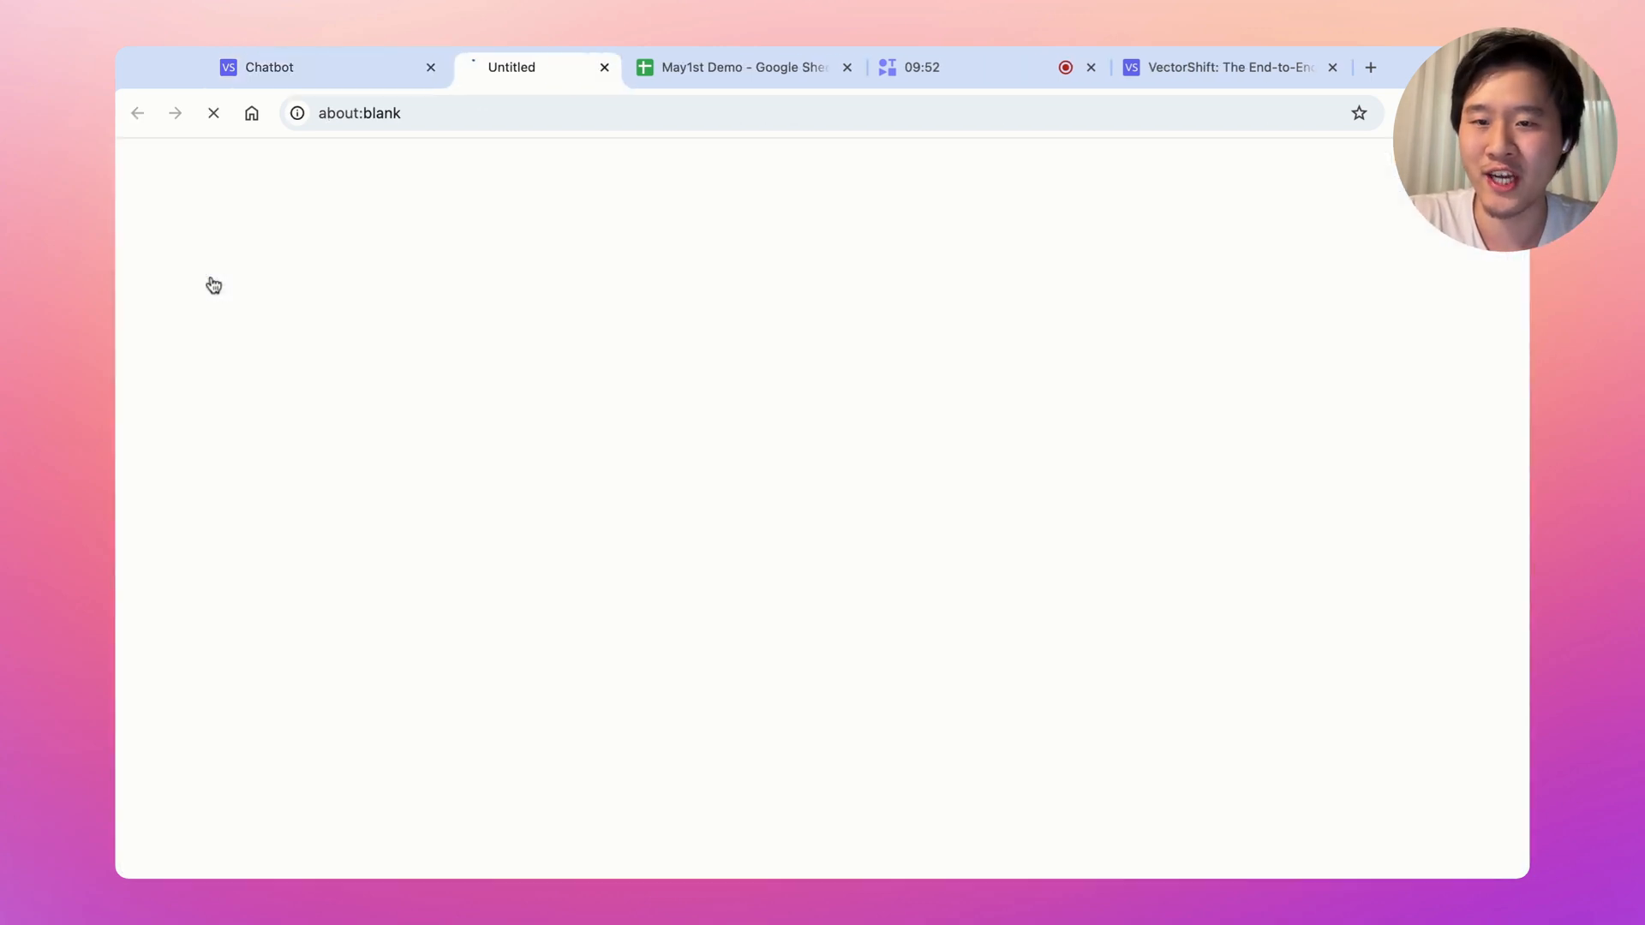
click(360, 68)
drag(292, 377, 532, 378)
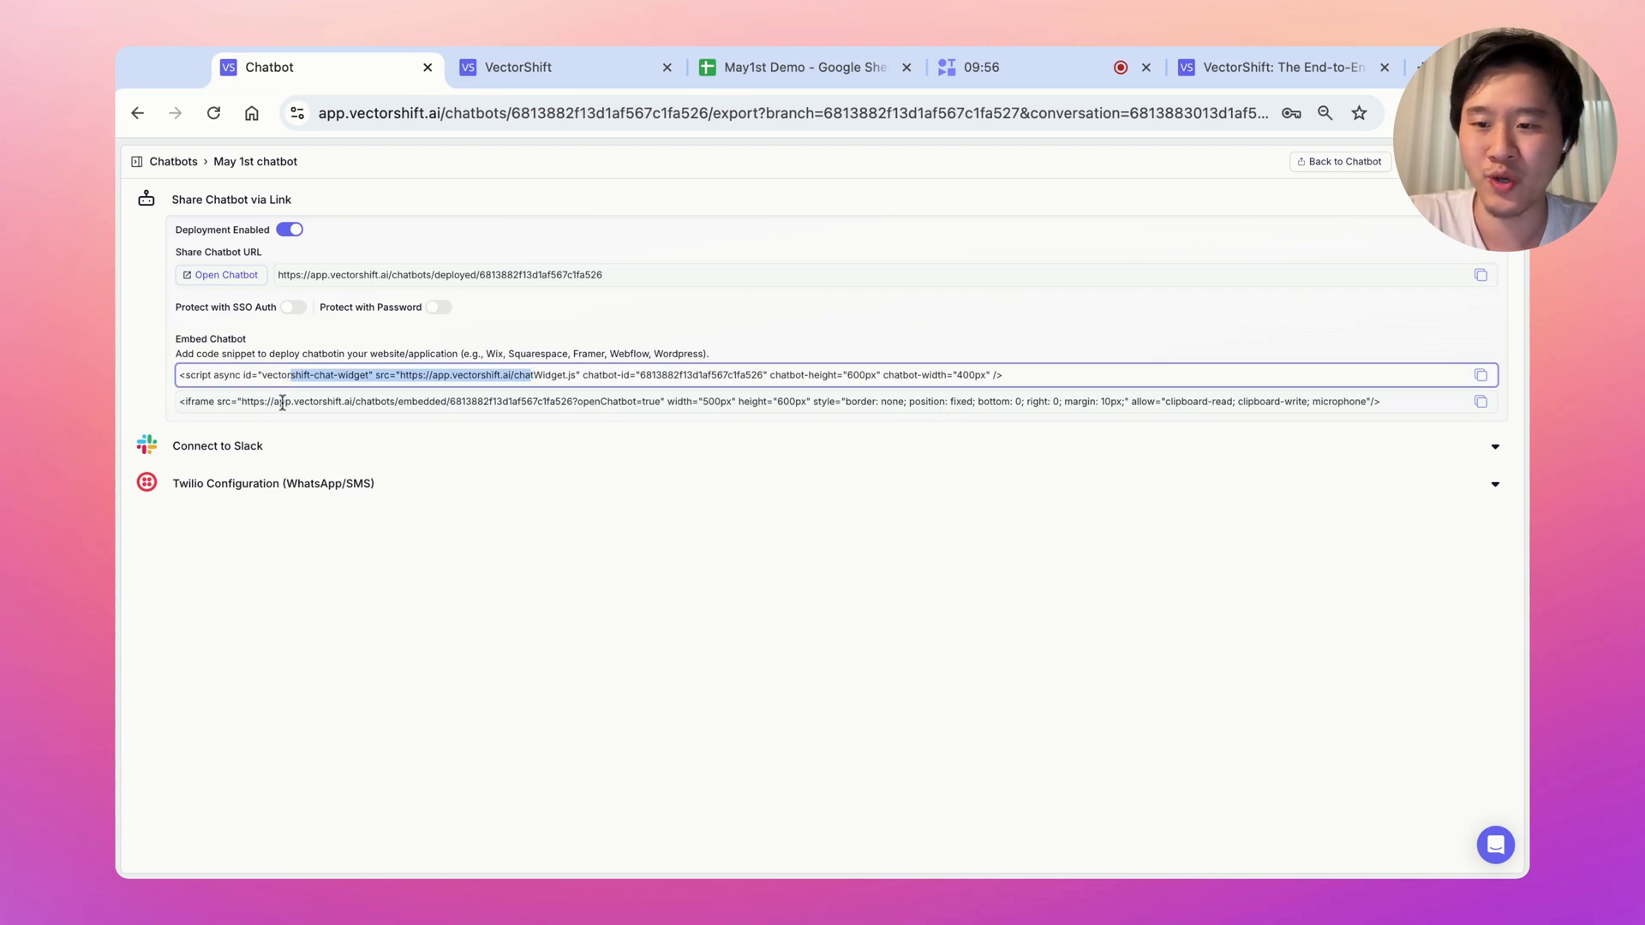
click(557, 77)
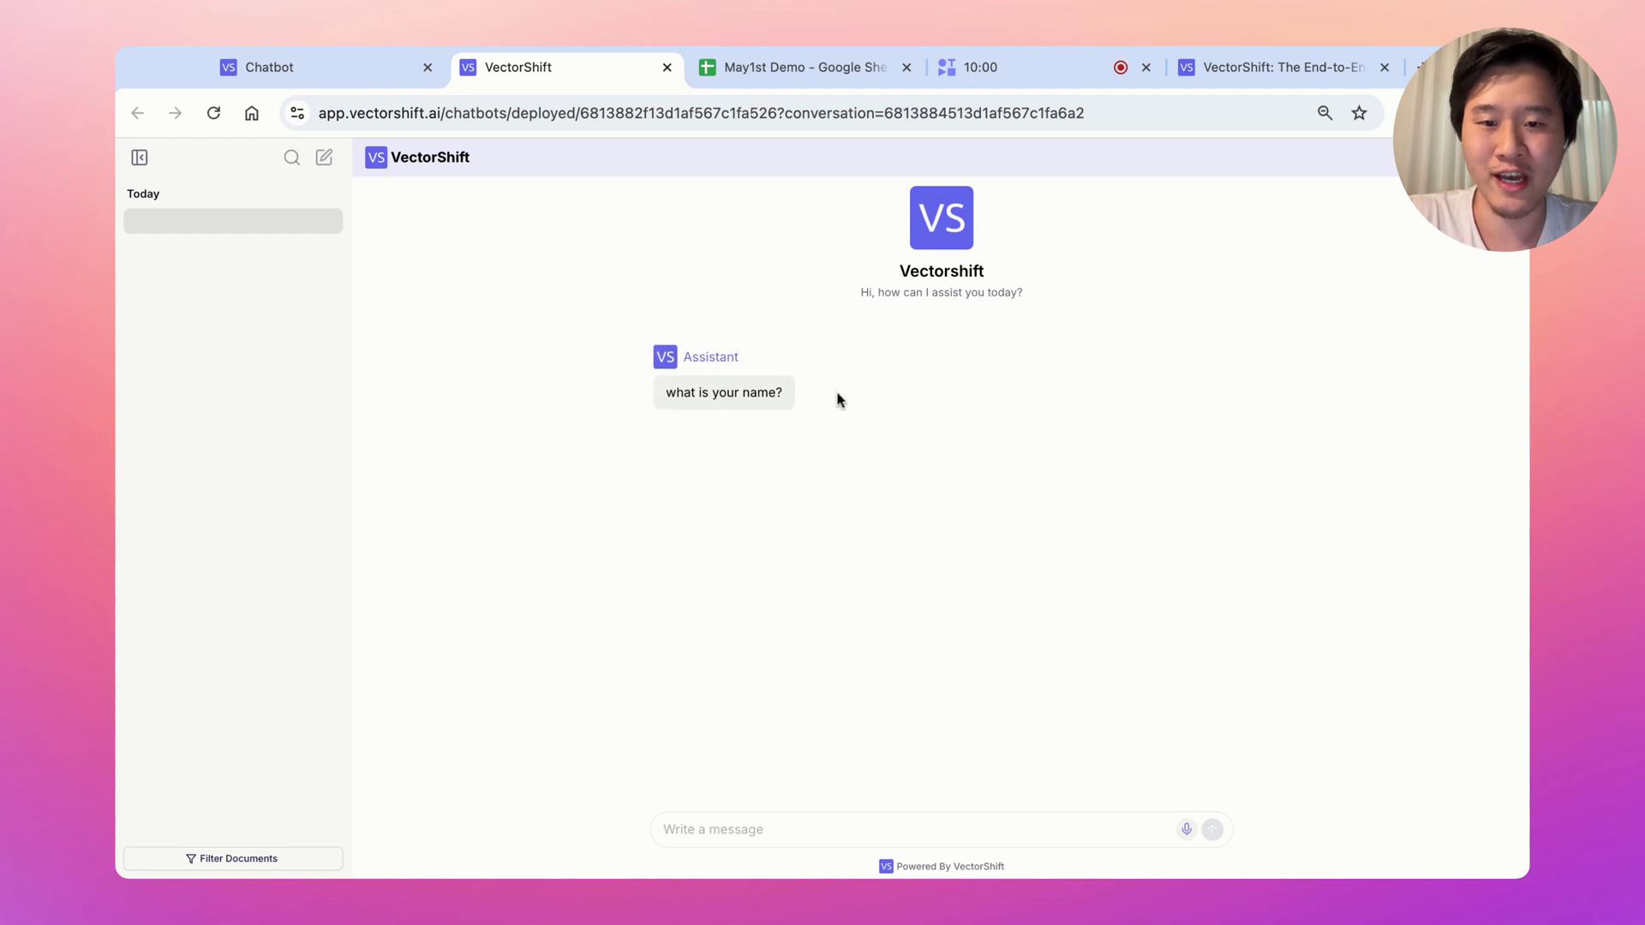
Answer the live chatbot's questions with a visitor's name and e-mail address
drag(698, 392, 757, 393)
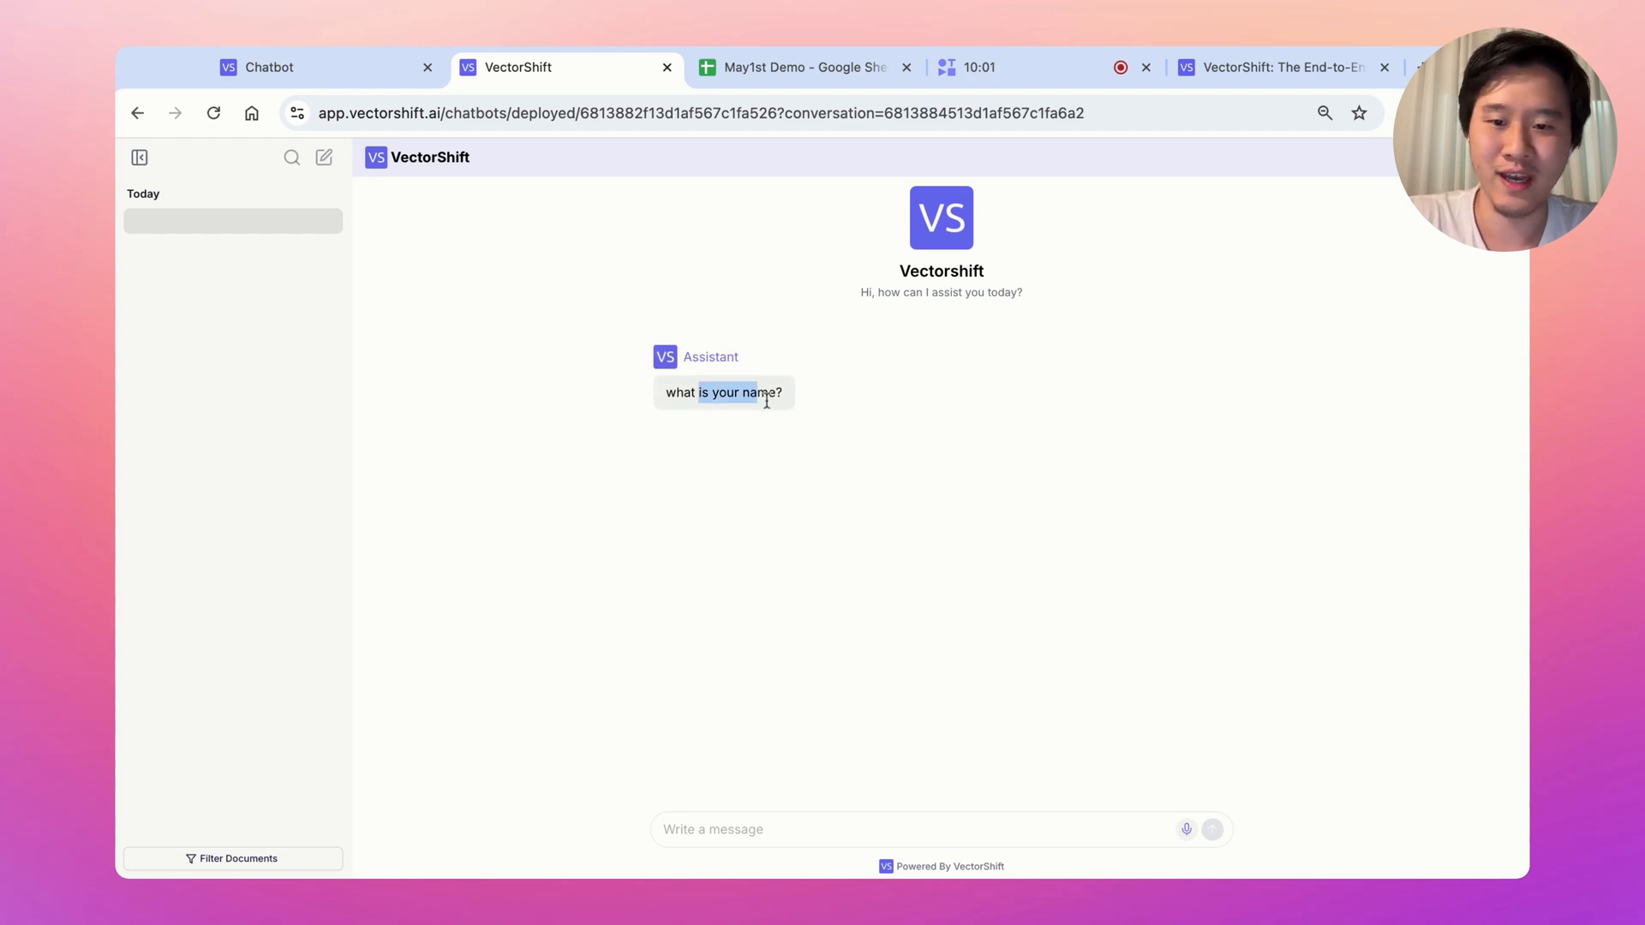
click(852, 824)
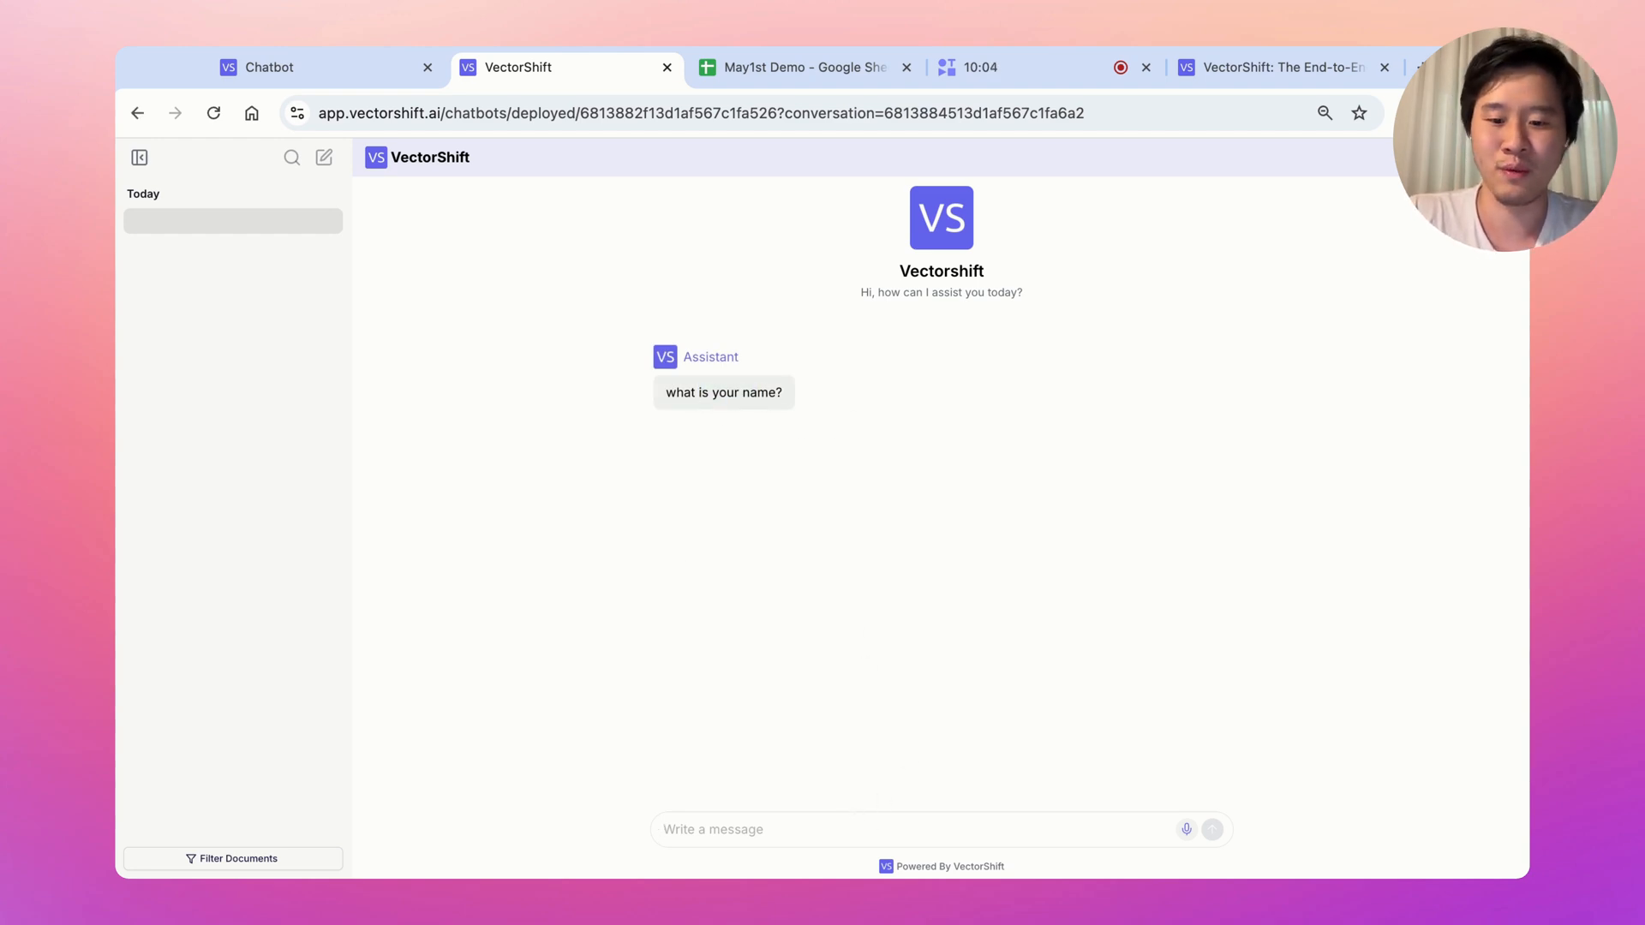
text(john)
key(Return)
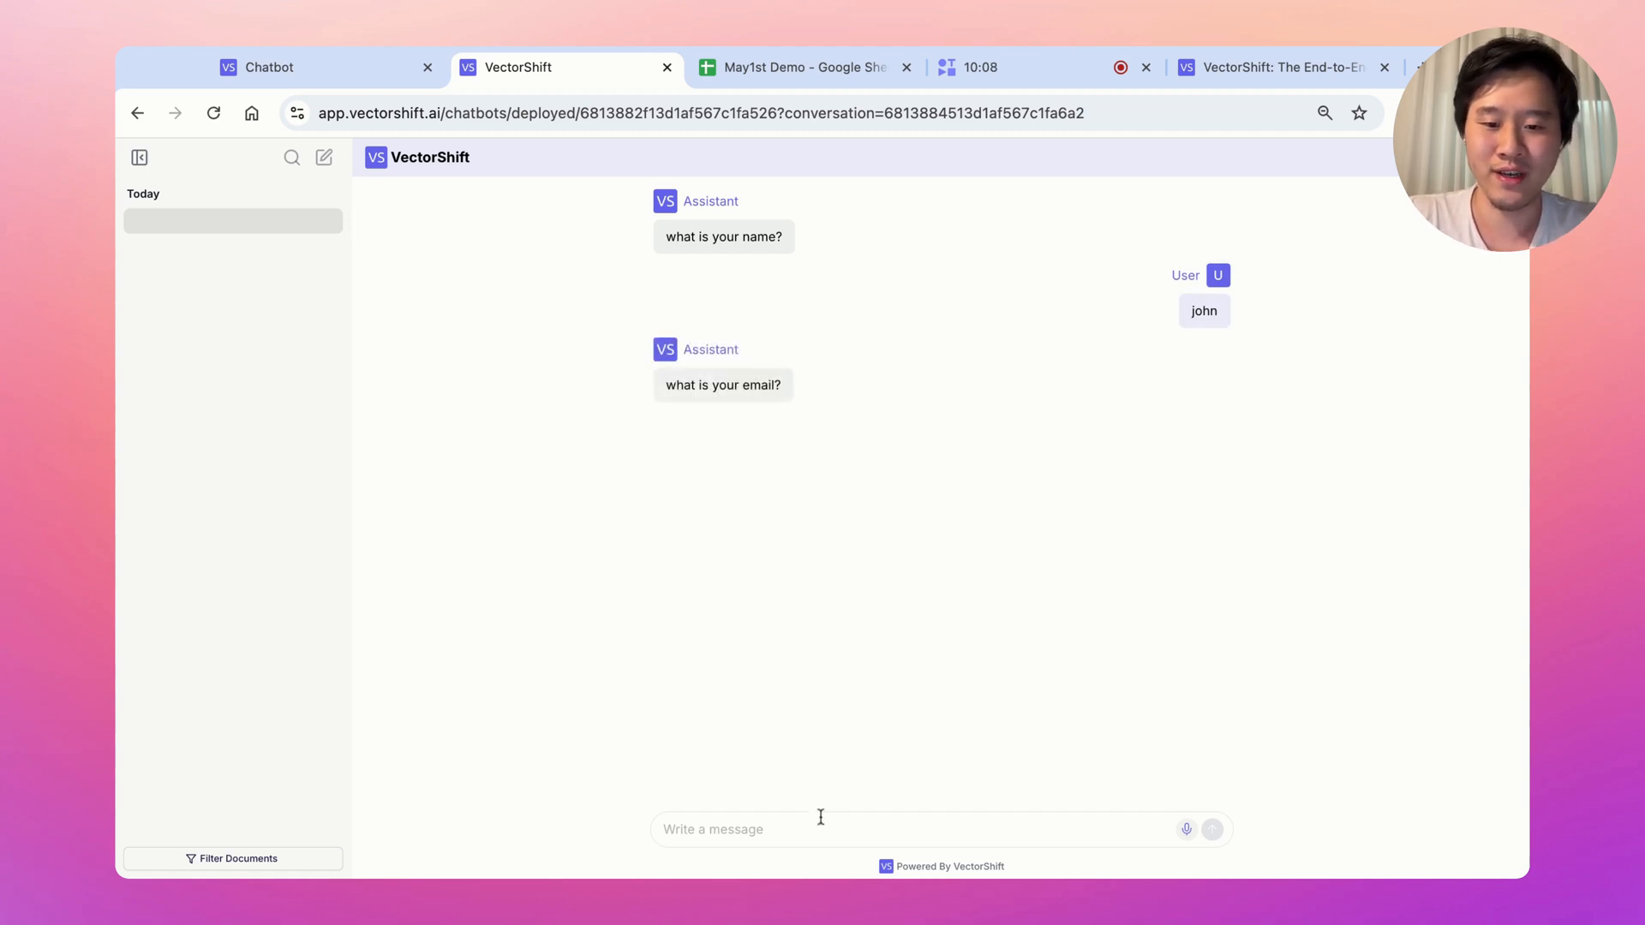
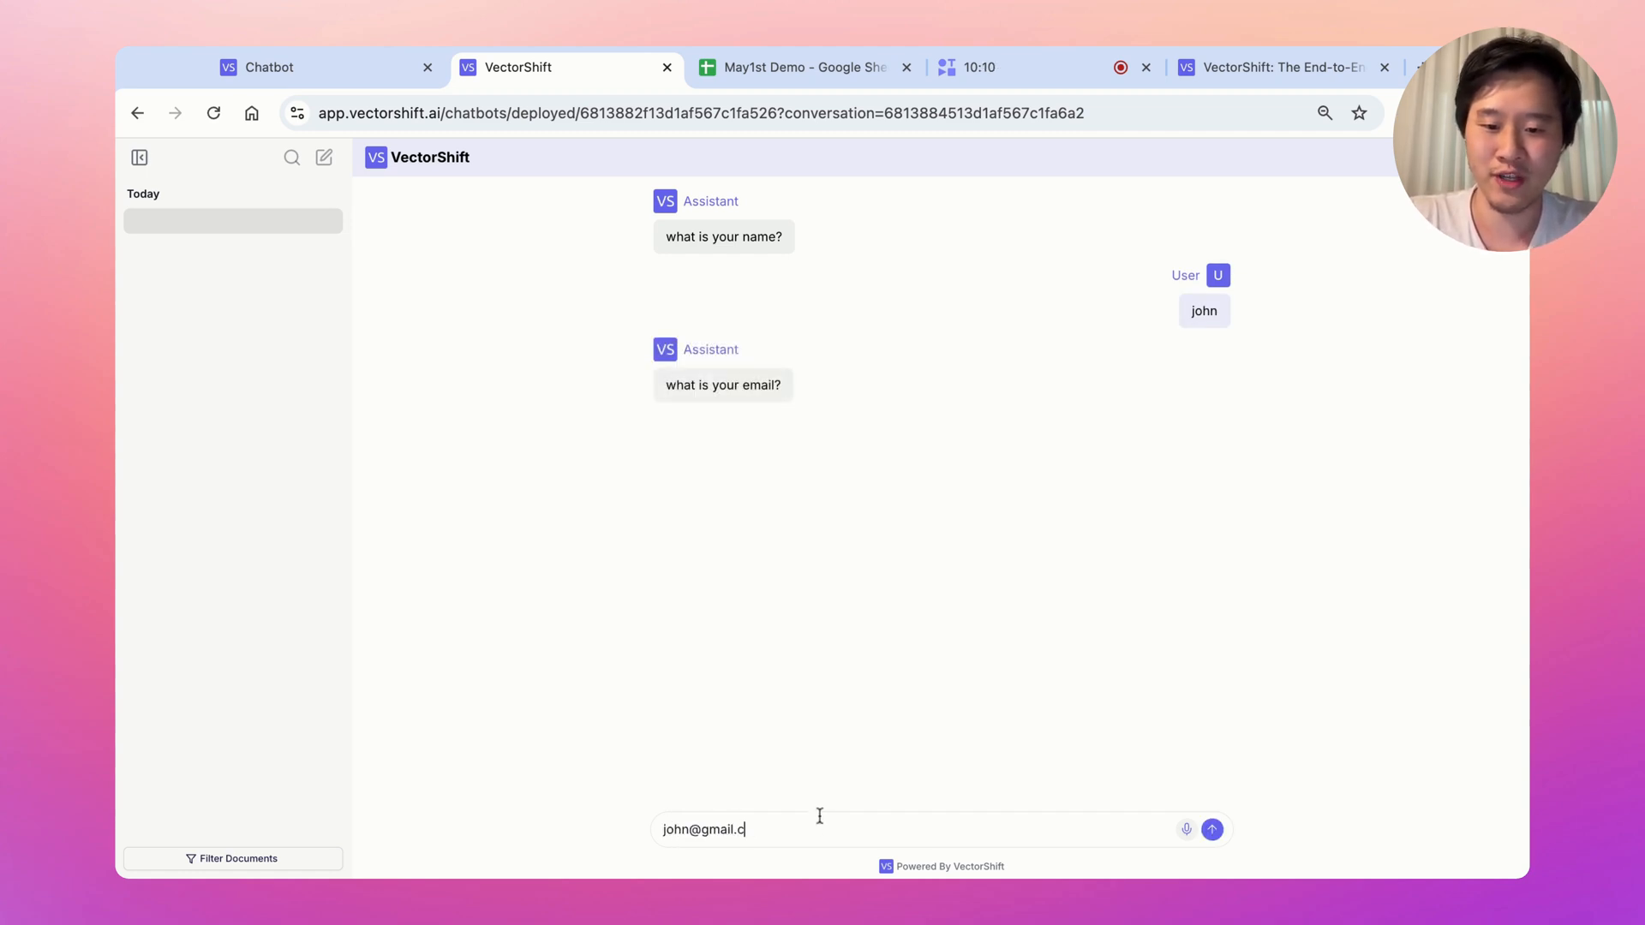
key(Return)
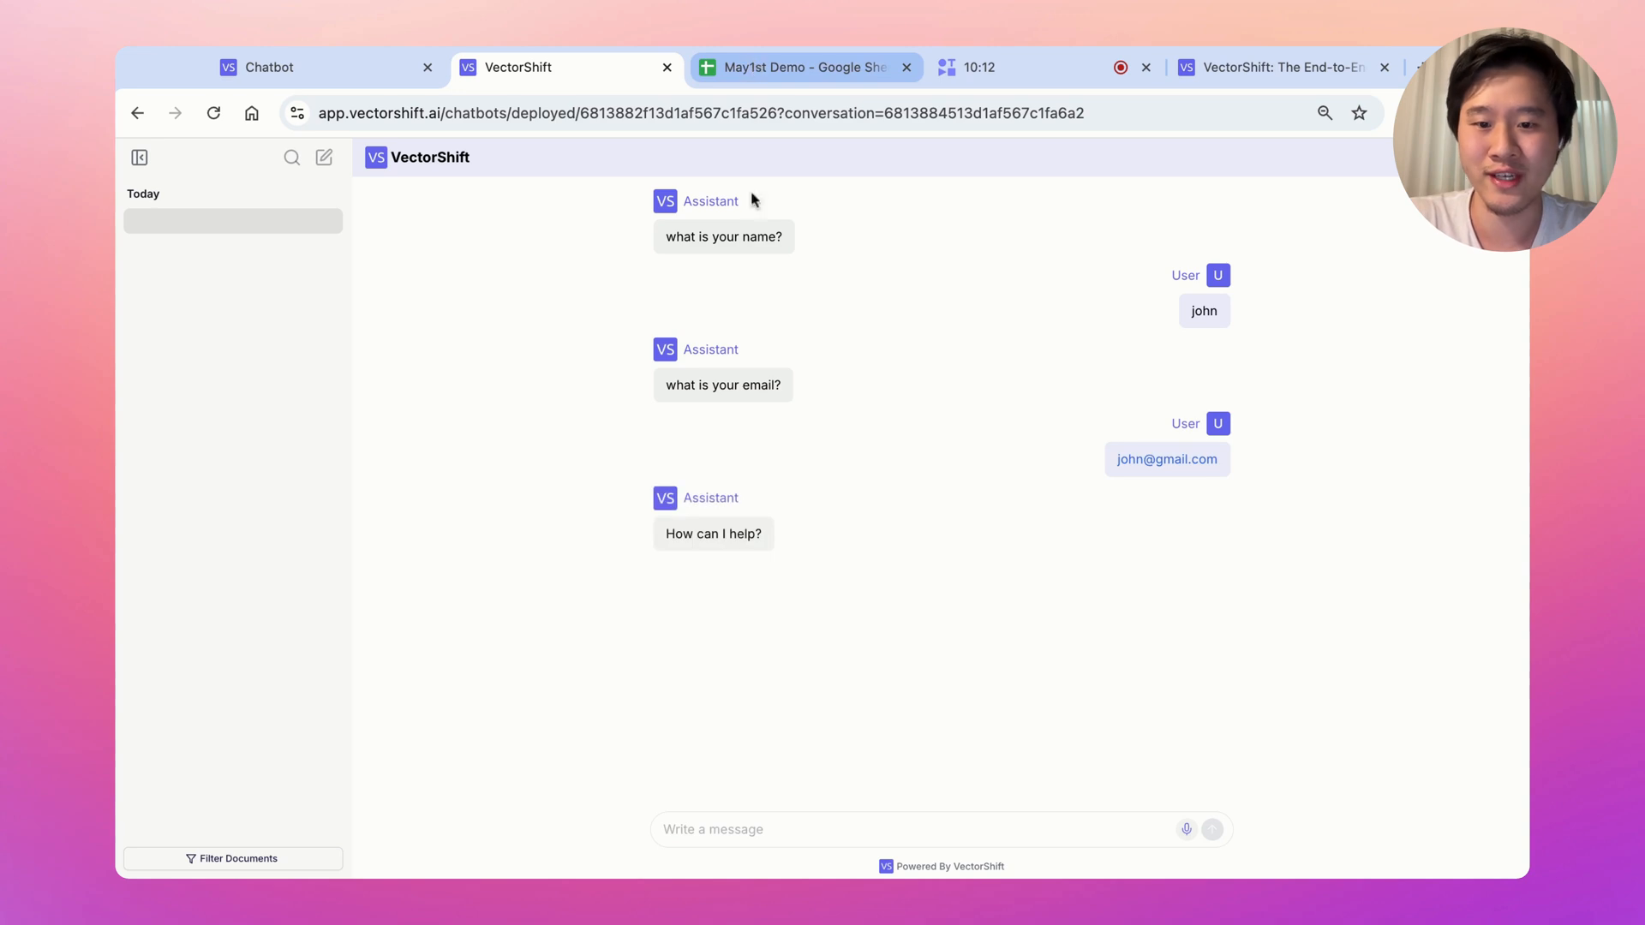
Verify the new contact row in the May1st Demo sheet, then return to the Chatbots list
click(767, 66)
drag(205, 297, 307, 347)
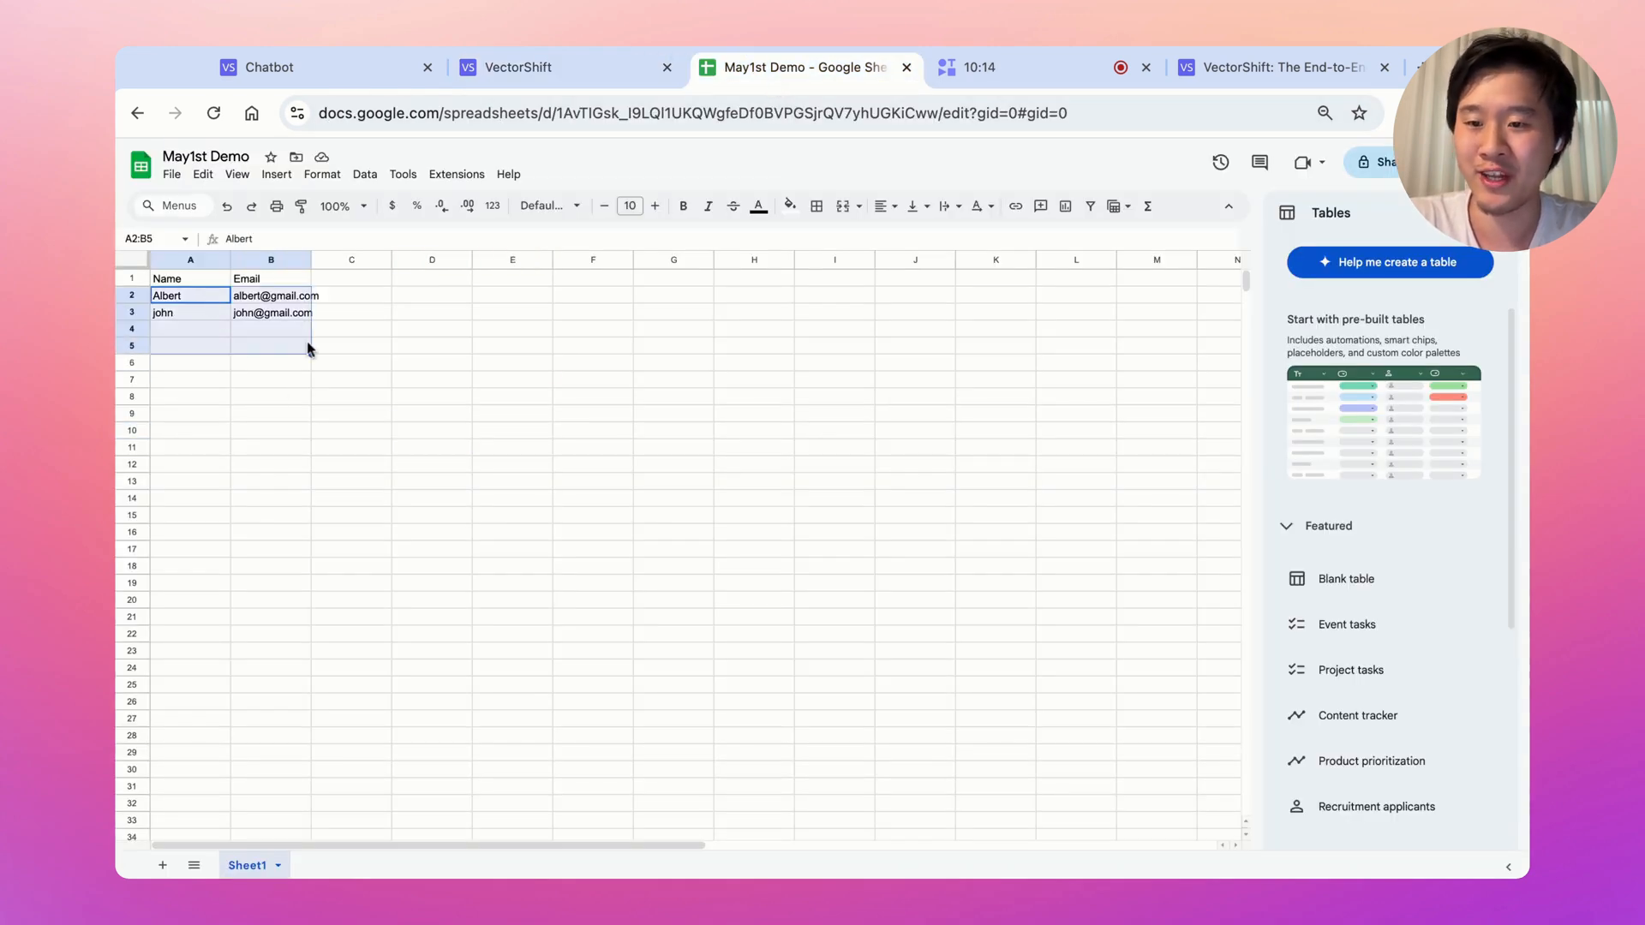
click(567, 68)
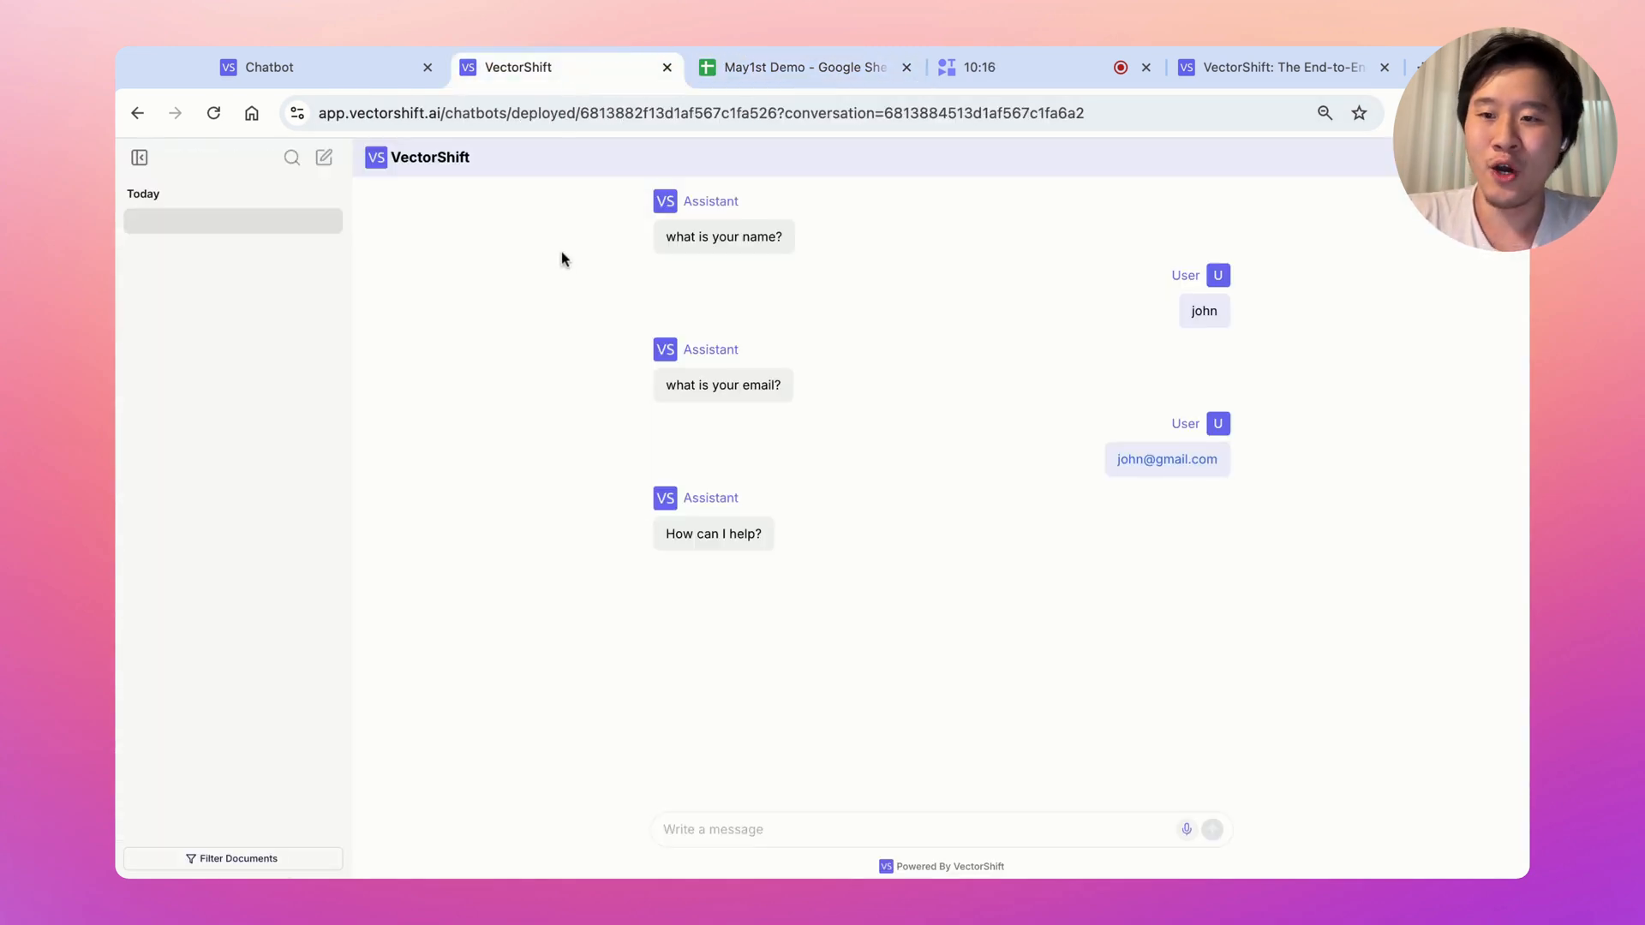
click(375, 86)
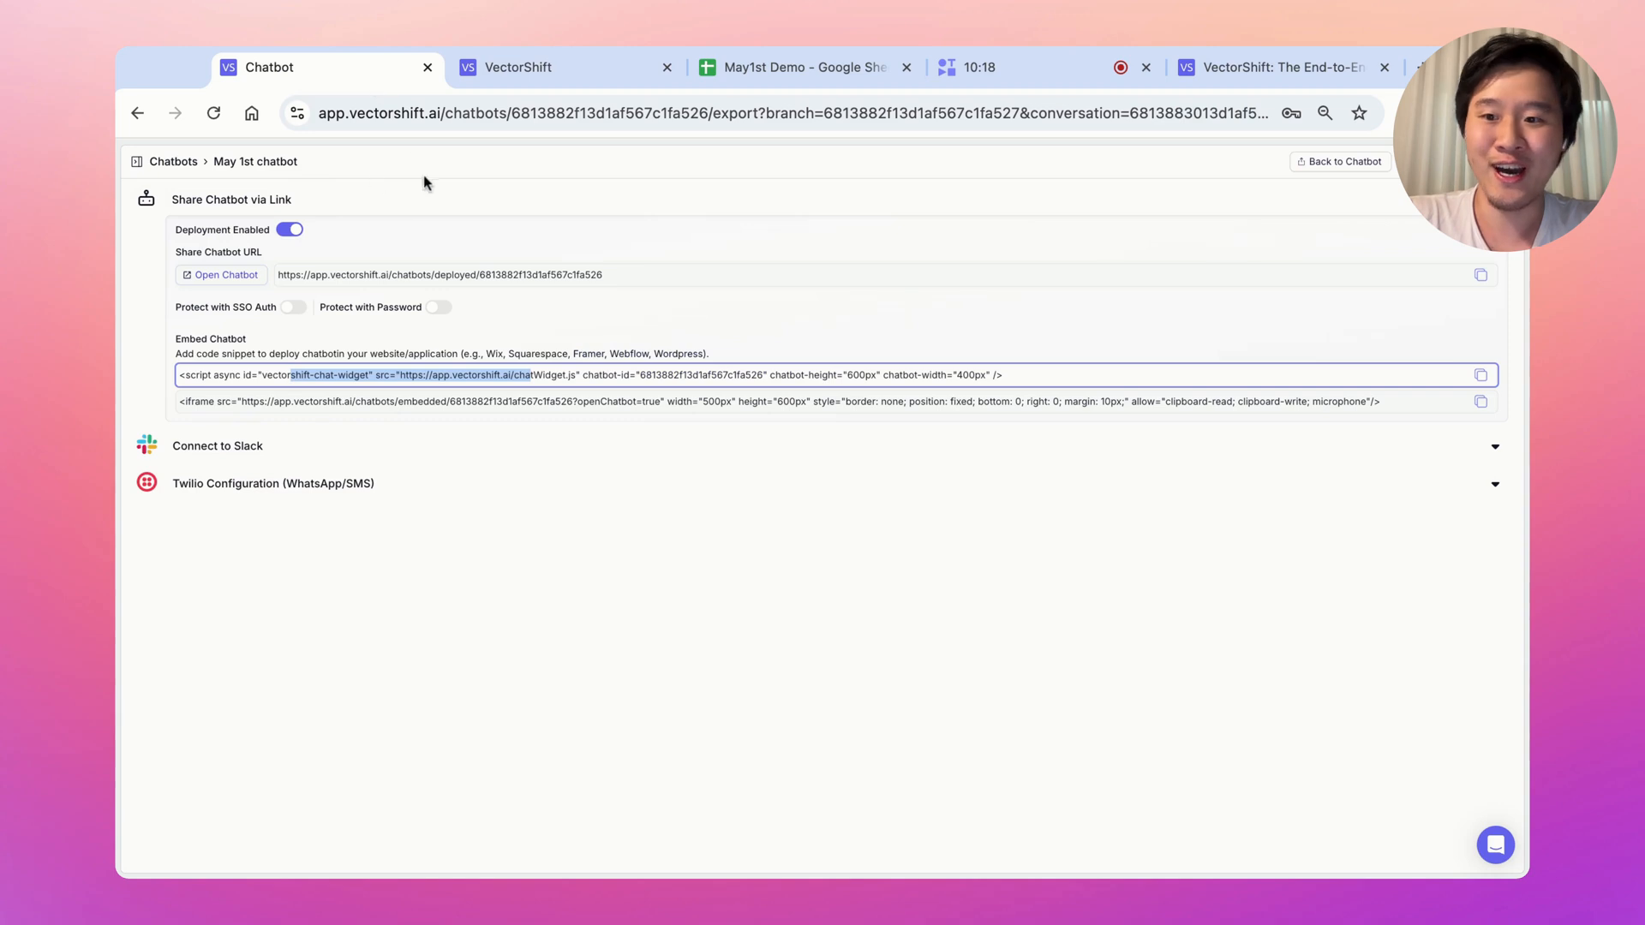
click(185, 161)
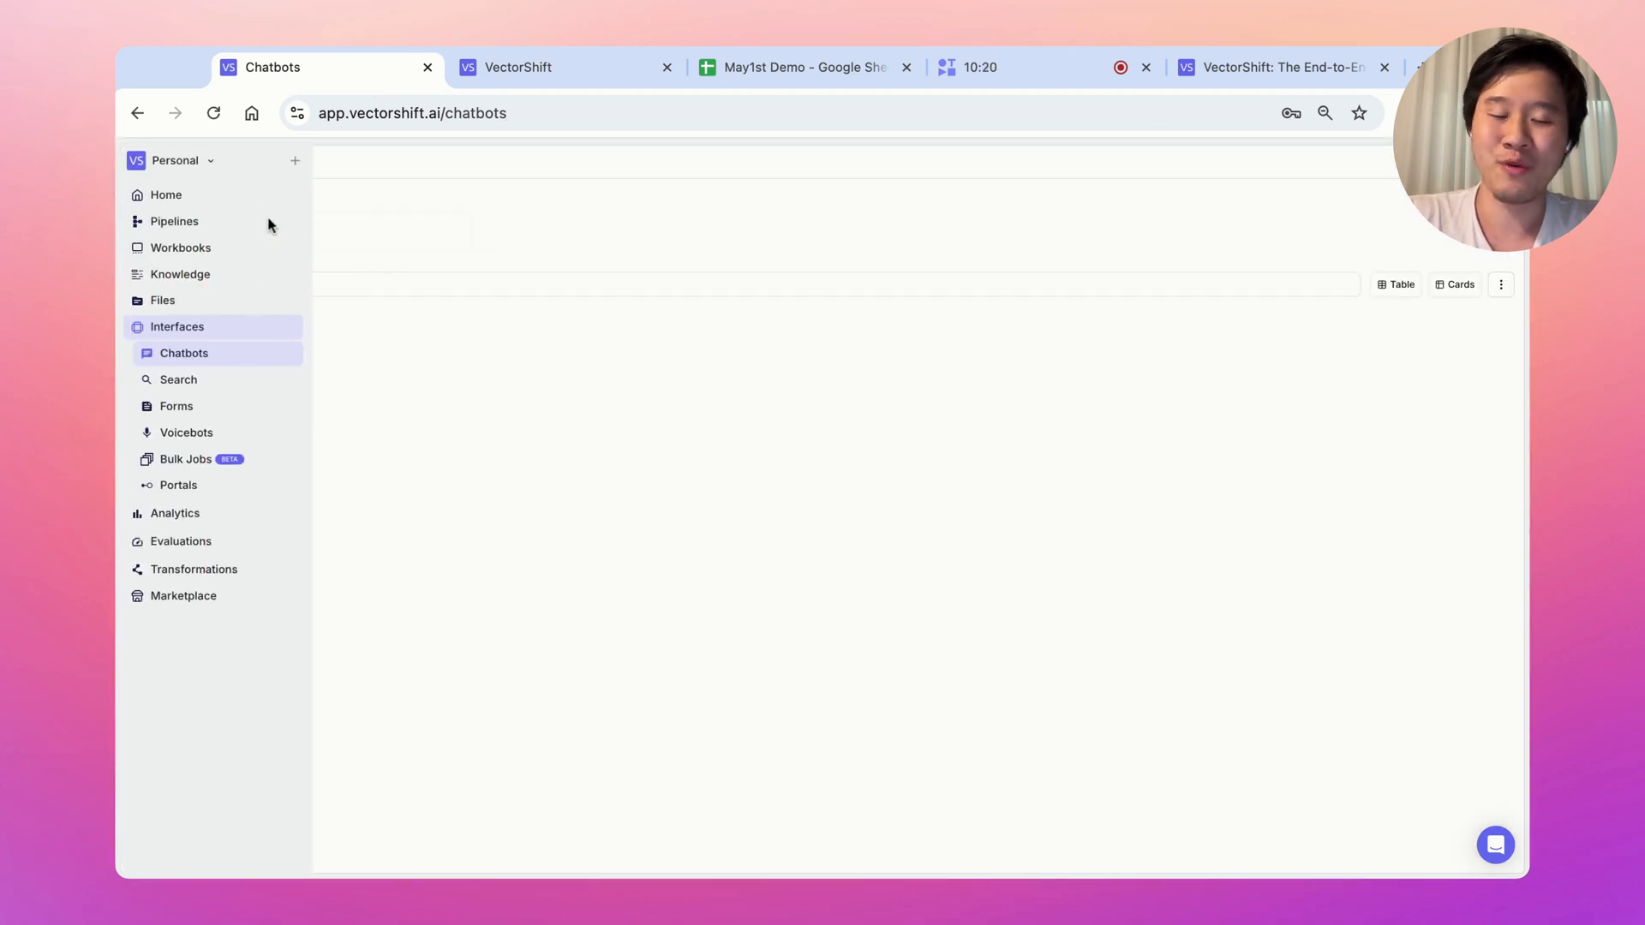